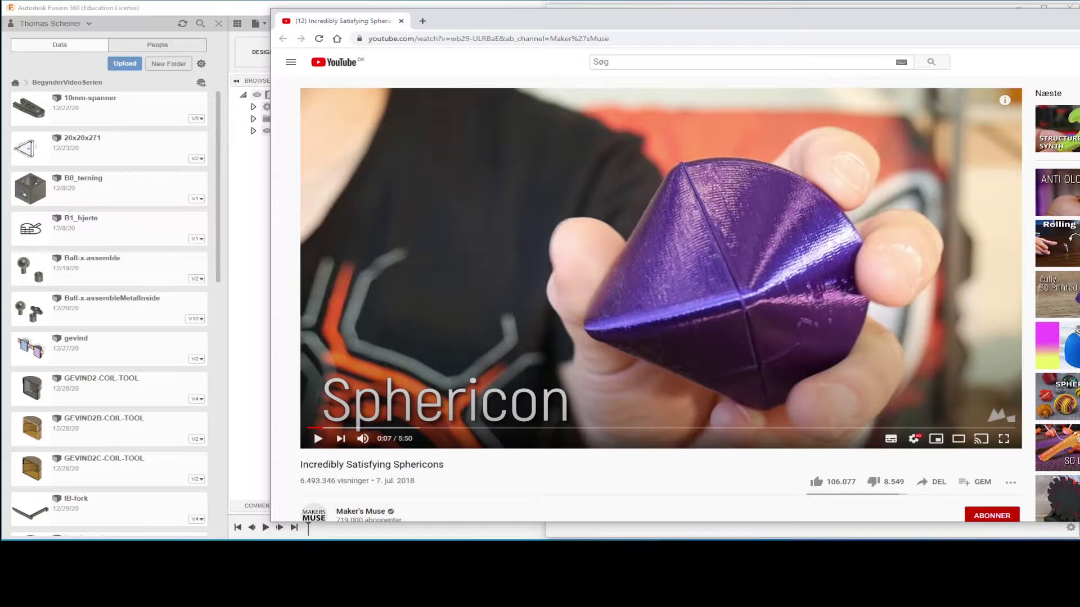
Step: Resize and shift the browser window, then seek the Sphericons video forward to 0:28
{"action": "key", "text": "super+Right"}
{"action": "key", "text": "super+Left"}
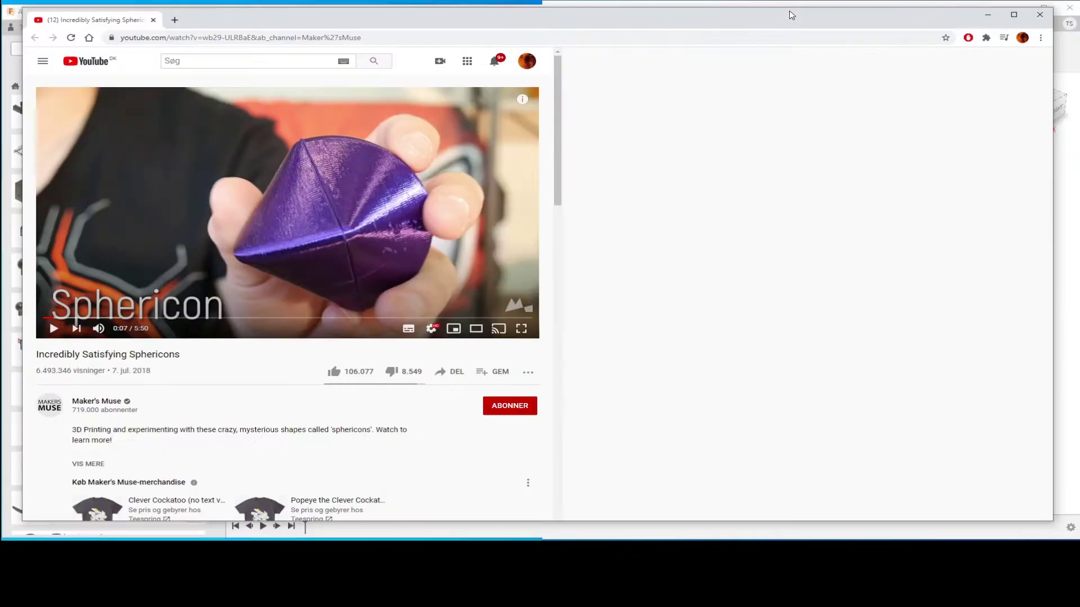
{"action": "left_click_drag", "start_coordinate": [674, 27], "coordinate": [725, 23]}
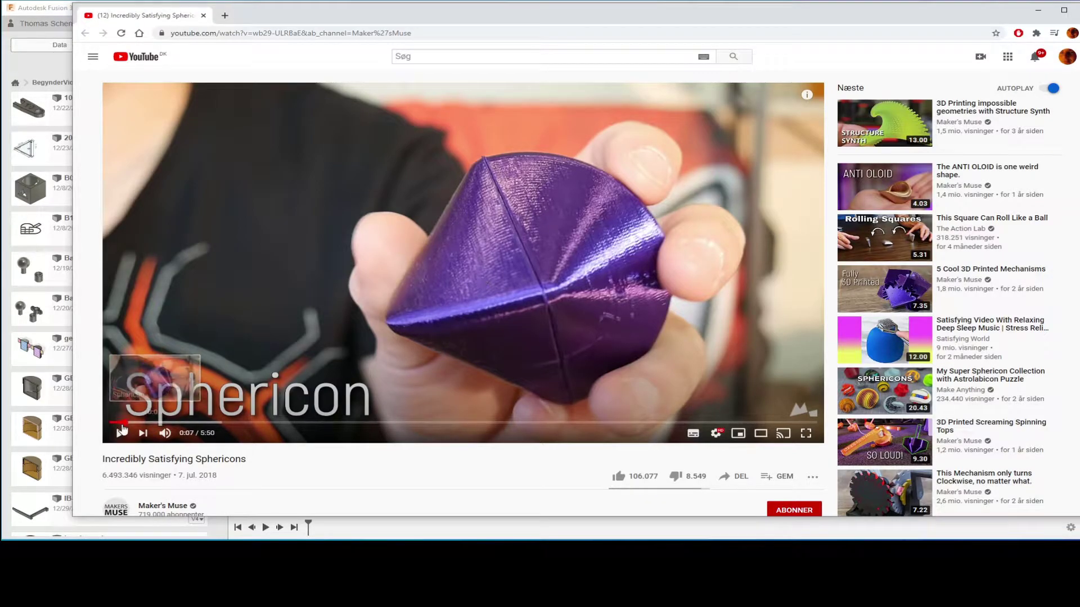
{"action": "left_click", "coordinate": [129, 422]}
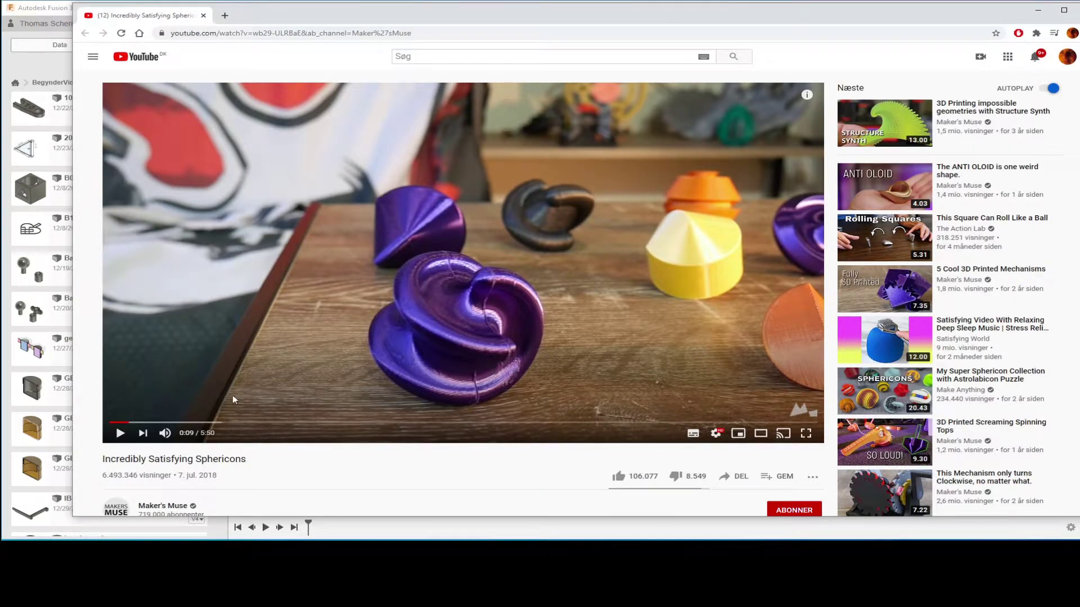
{"action": "left_click", "coordinate": [167, 422]}
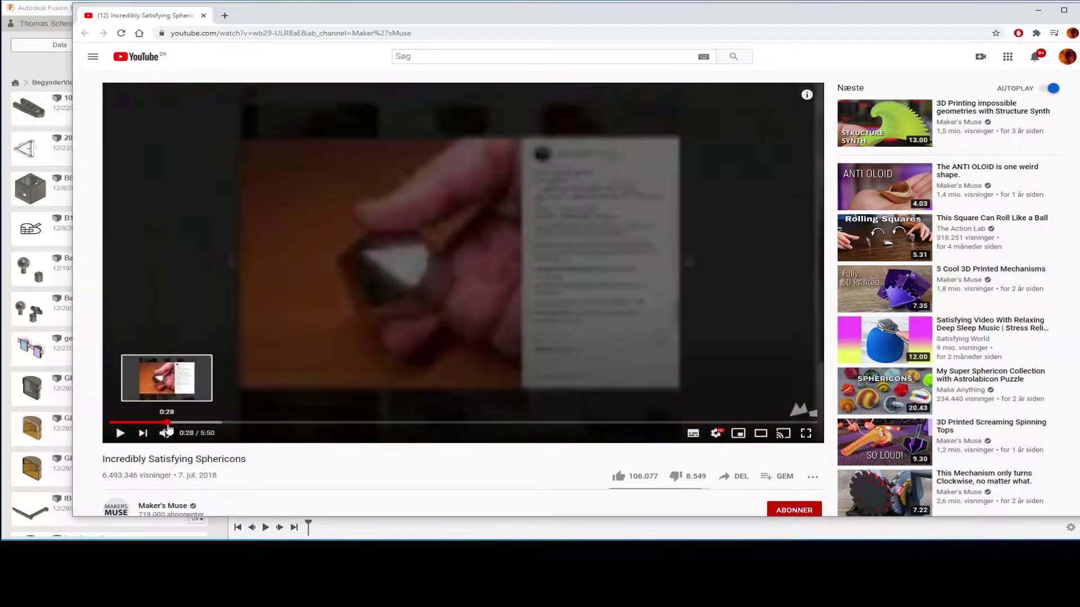
Step: Scrub the sphericon video through 0:51, 1:23, 2:00 and 5:02, then minimize the browser
{"action": "left_click_drag", "start_coordinate": [168, 427], "coordinate": [250, 427]}
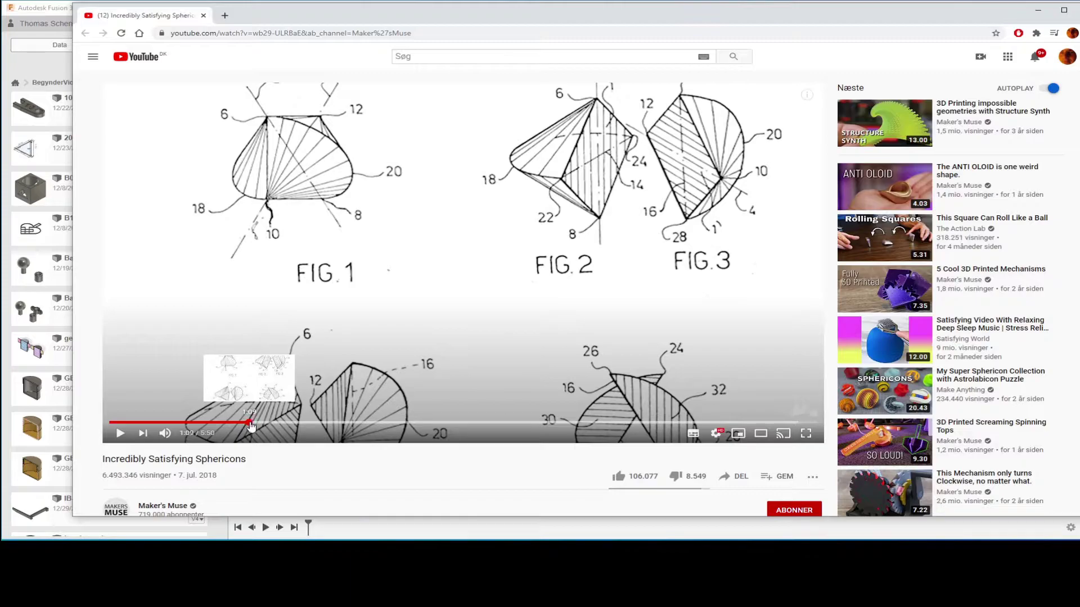
{"action": "mouse_move", "coordinate": [253, 425]}
{"action": "left_mouse_down"}
{"action": "mouse_move", "coordinate": [278, 428]}
{"action": "mouse_move", "coordinate": [260, 426]}
{"action": "left_mouse_up"}
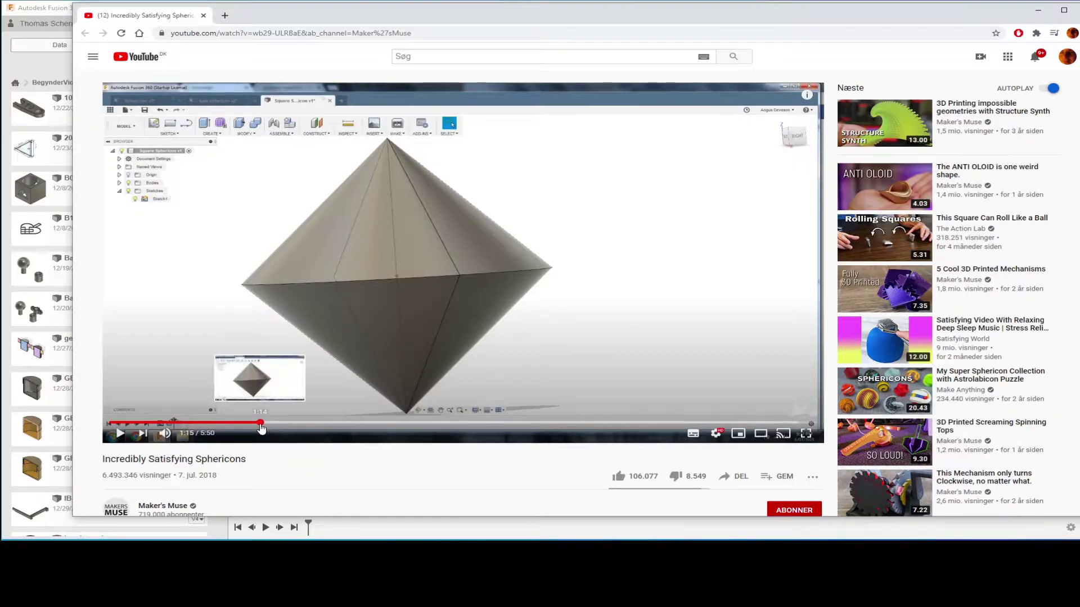
{"action": "left_click_drag", "start_coordinate": [267, 423], "coordinate": [719, 423]}
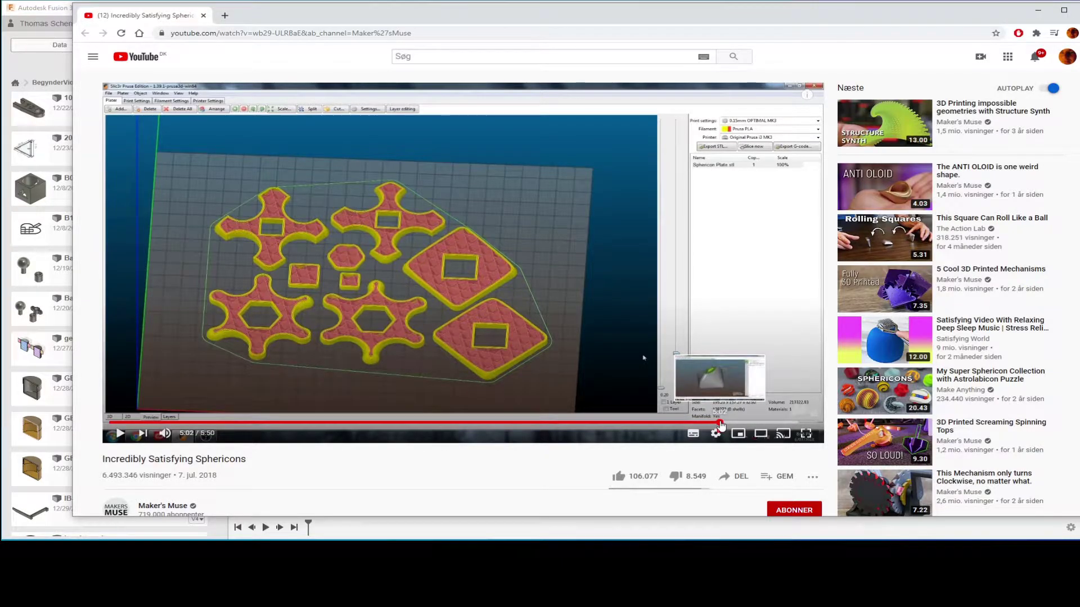
{"action": "left_click", "coordinate": [720, 422]}
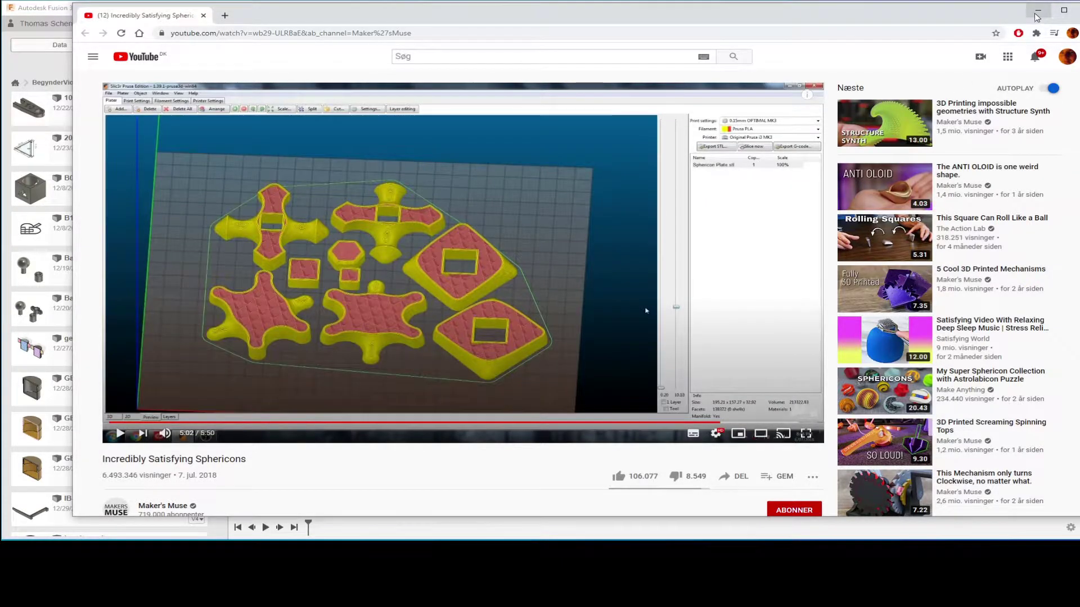
{"action": "left_click", "coordinate": [1039, 11]}
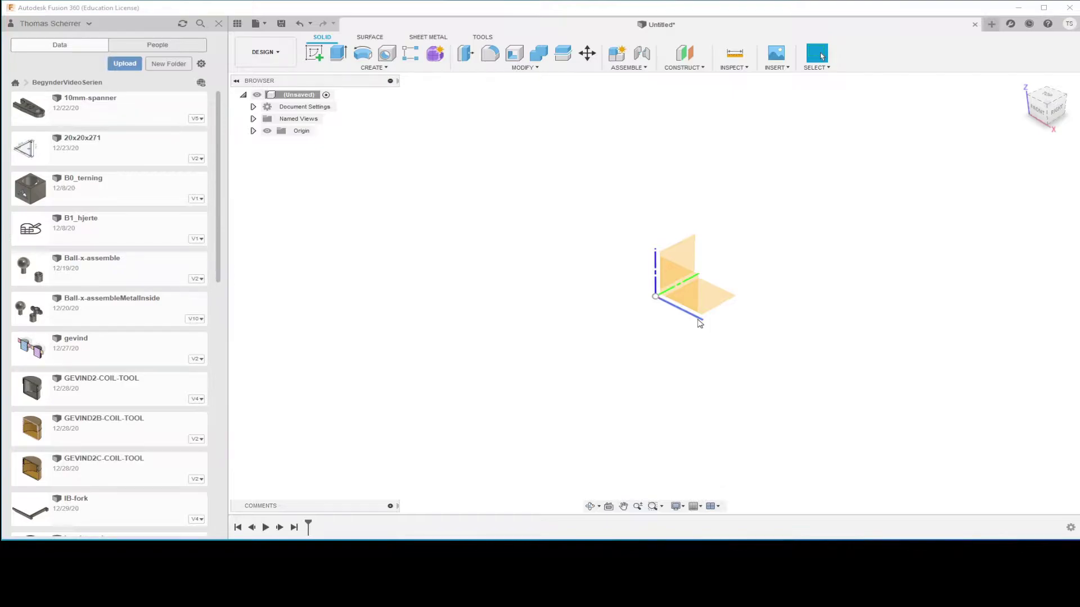
Step: Start a new sketch on the XY plane
{"action": "left_click", "coordinate": [361, 68]}
{"action": "mouse_move", "coordinate": [334, 89]}
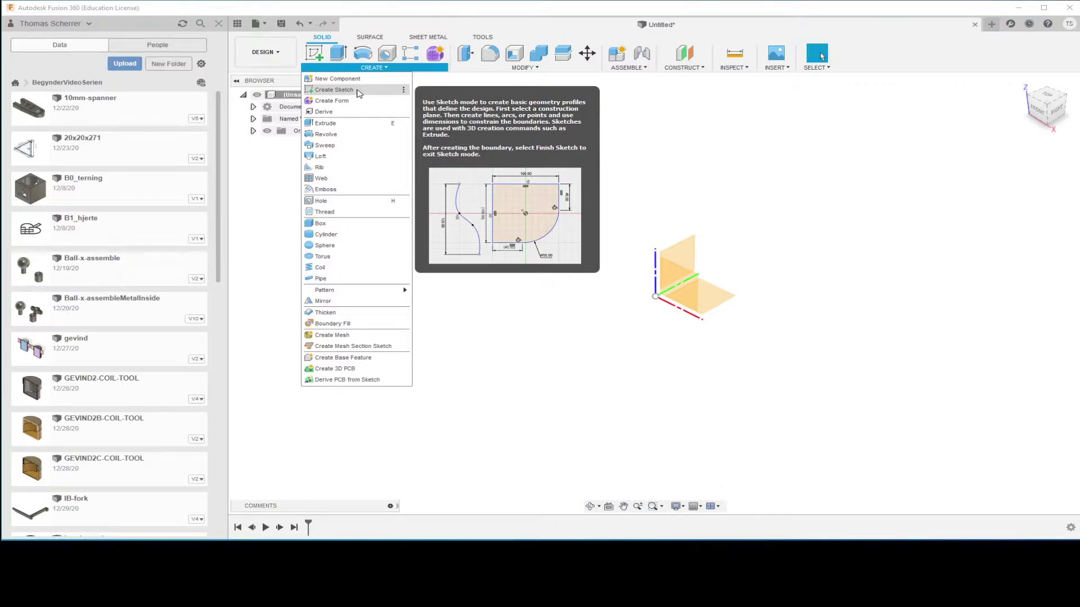
{"action": "left_click", "coordinate": [359, 92]}
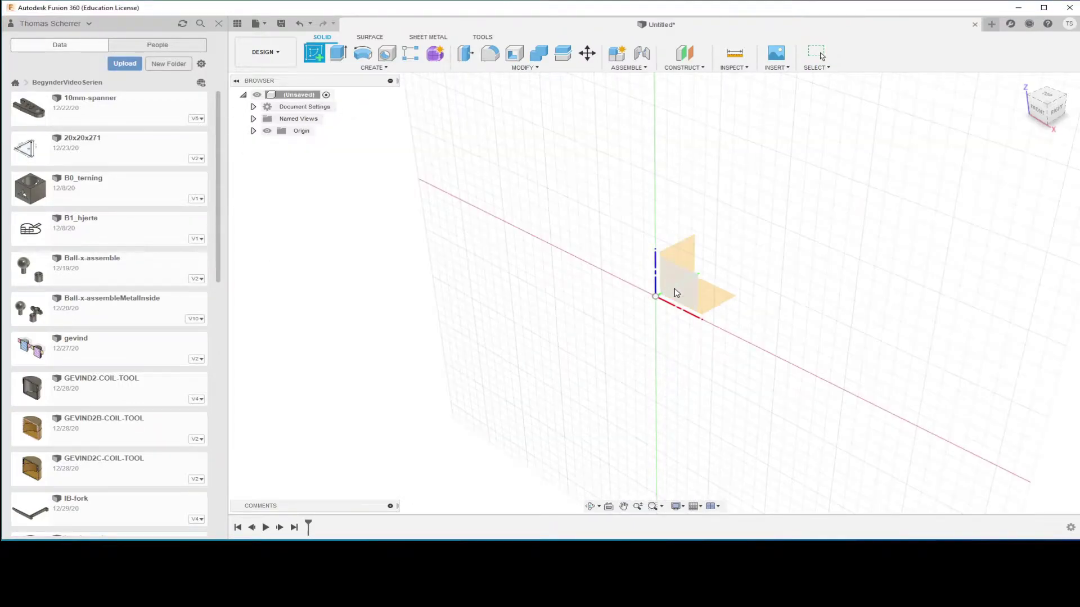
{"action": "left_click", "coordinate": [720, 298]}
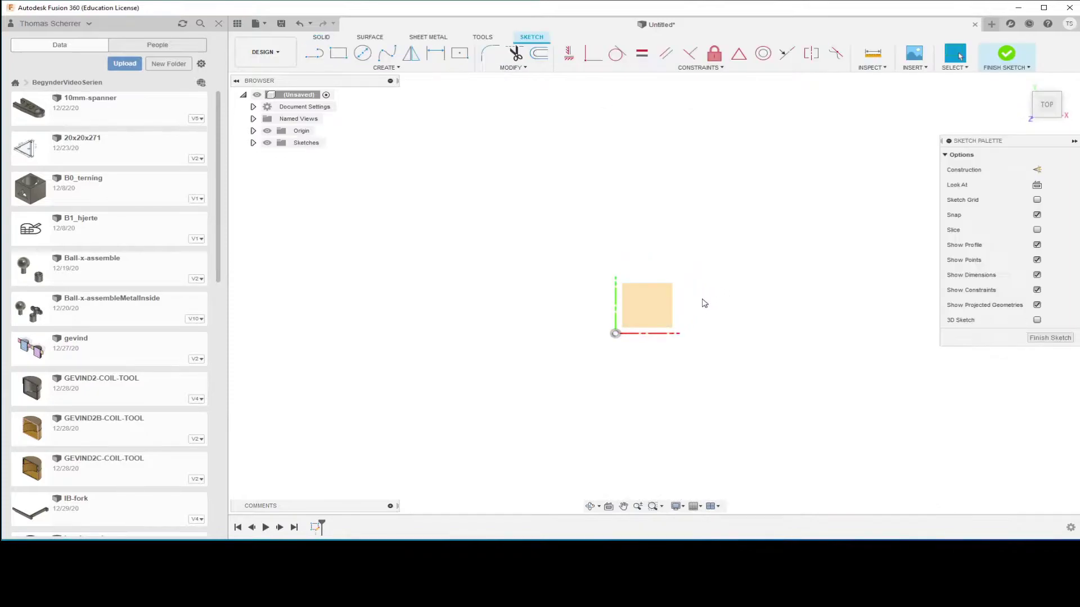
Step: Draw 50 mm vertical and horizontal lines from the sketch origin
{"action": "left_click", "coordinate": [315, 55]}
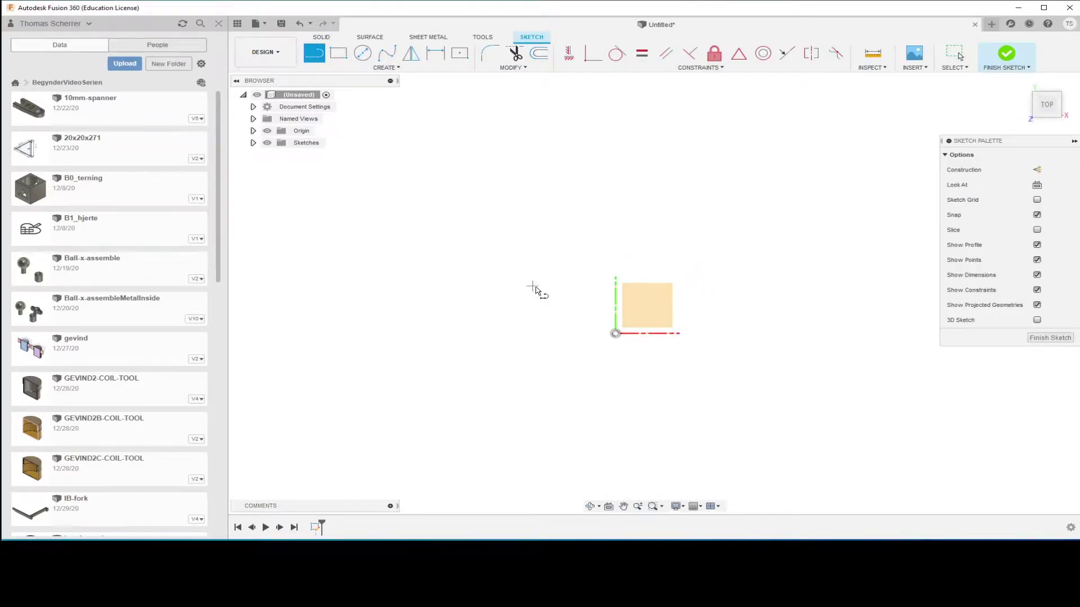
{"action": "left_click", "coordinate": [615, 333]}
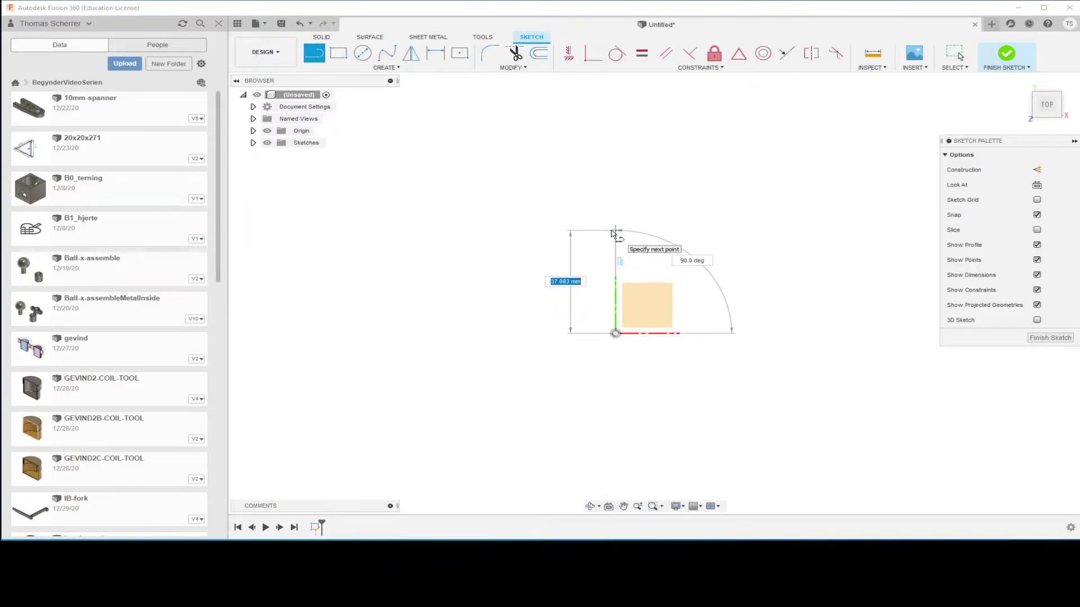
{"action": "type", "text": "50"}
{"action": "key", "text": "Return"}
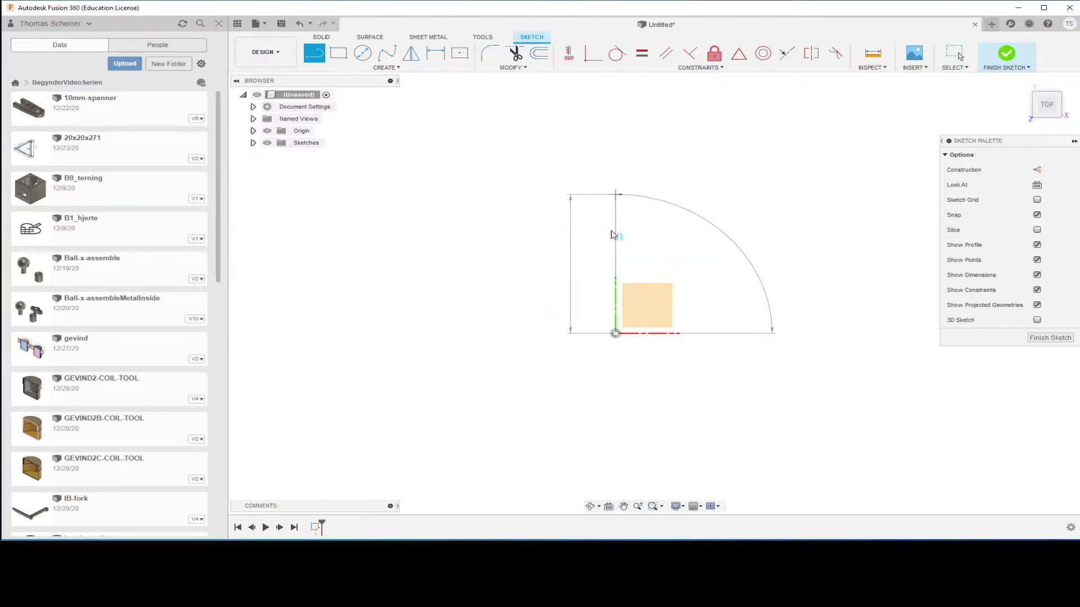
{"action": "left_click", "coordinate": [616, 334]}
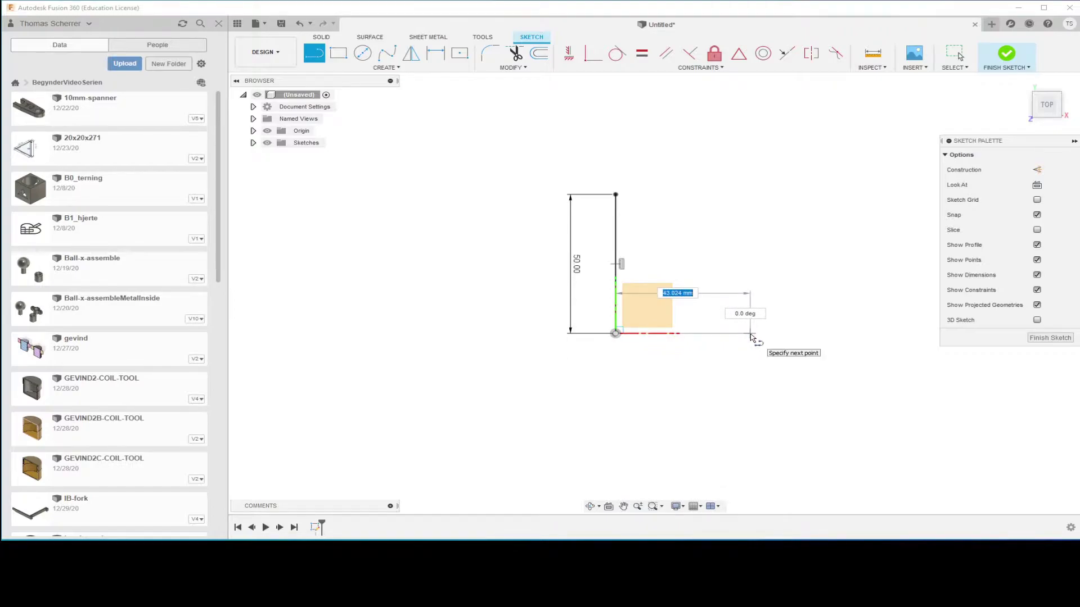
{"action": "type", "text": "50"}
{"action": "key", "text": "Return"}
{"action": "key", "text": "Escape"}
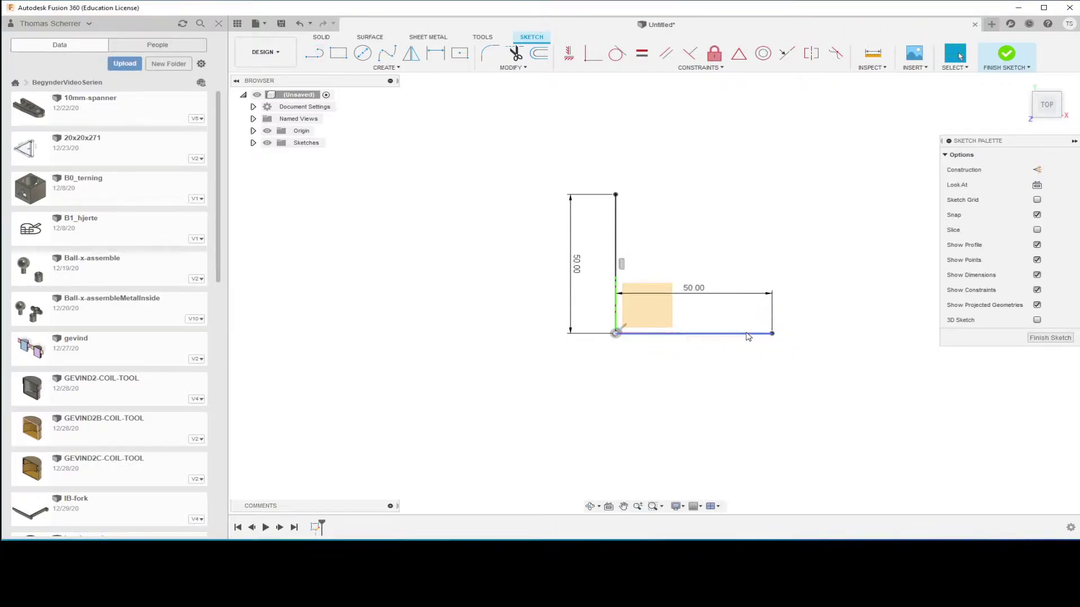
Step: Close the triangle with a hypotenuse from the vertical leg's top to the horizontal leg's end
{"action": "key", "text": "l"}
{"action": "left_click", "coordinate": [617, 196]}
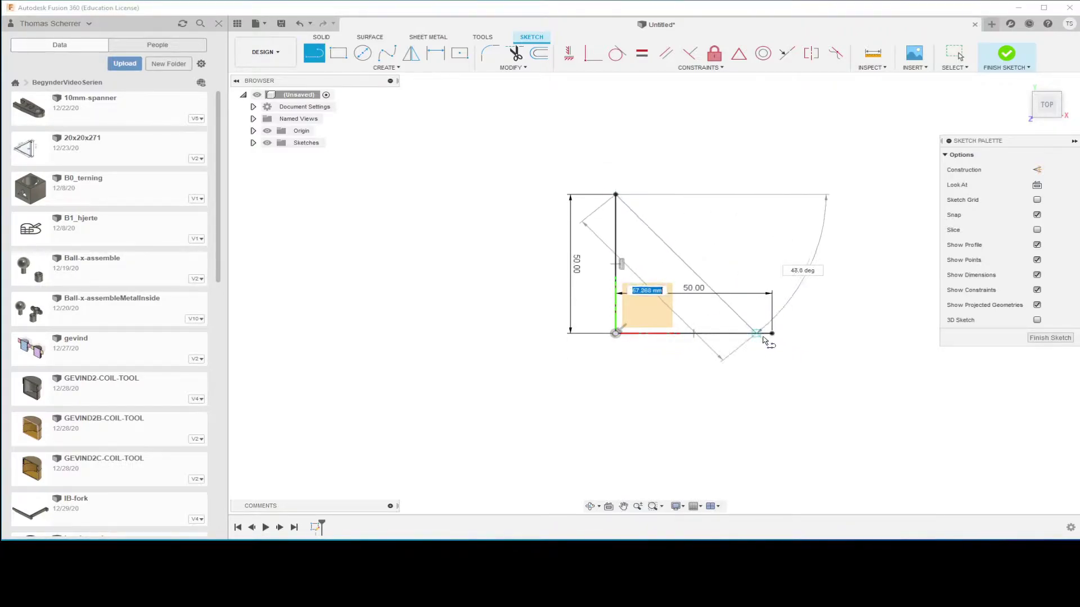
{"action": "left_click", "coordinate": [772, 333]}
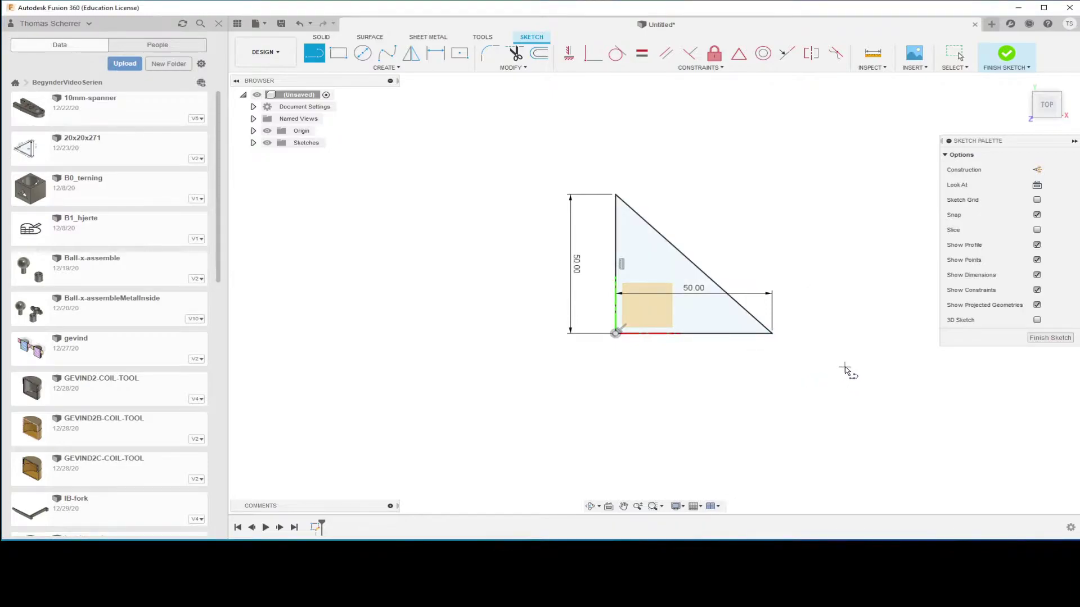
{"action": "key", "text": "Escape"}
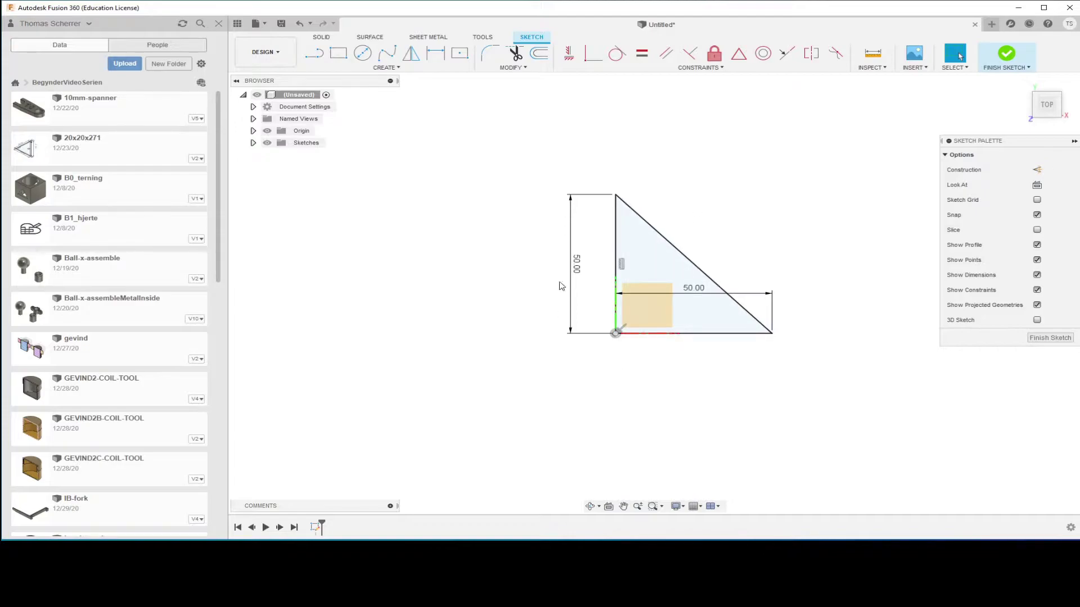
Step: Select the vertical edge to check its length, then zoom the view
{"action": "left_click", "coordinate": [617, 221]}
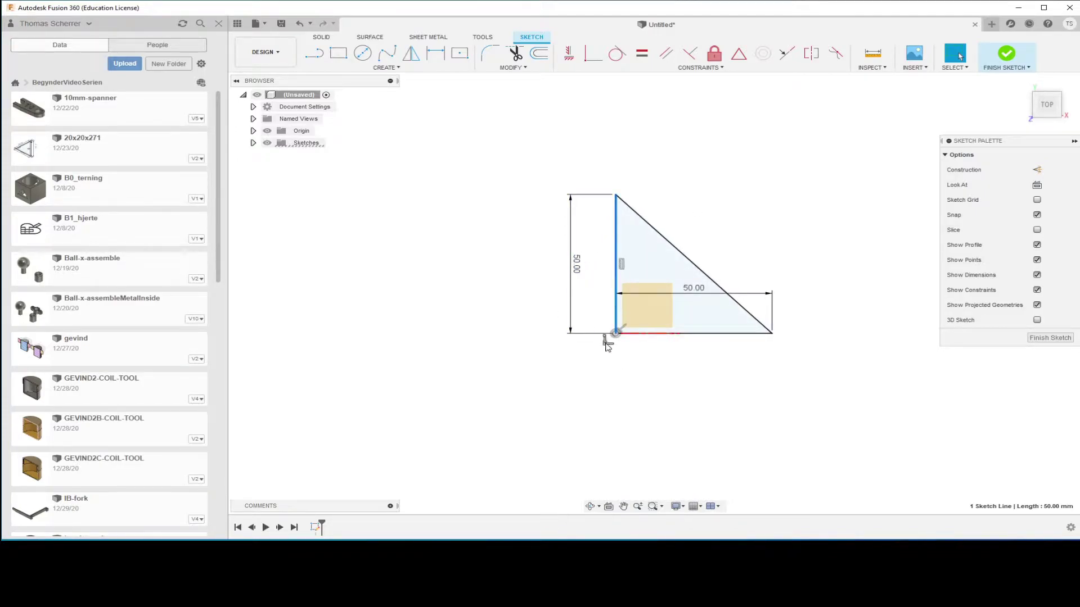
{"action": "left_click", "coordinate": [765, 245]}
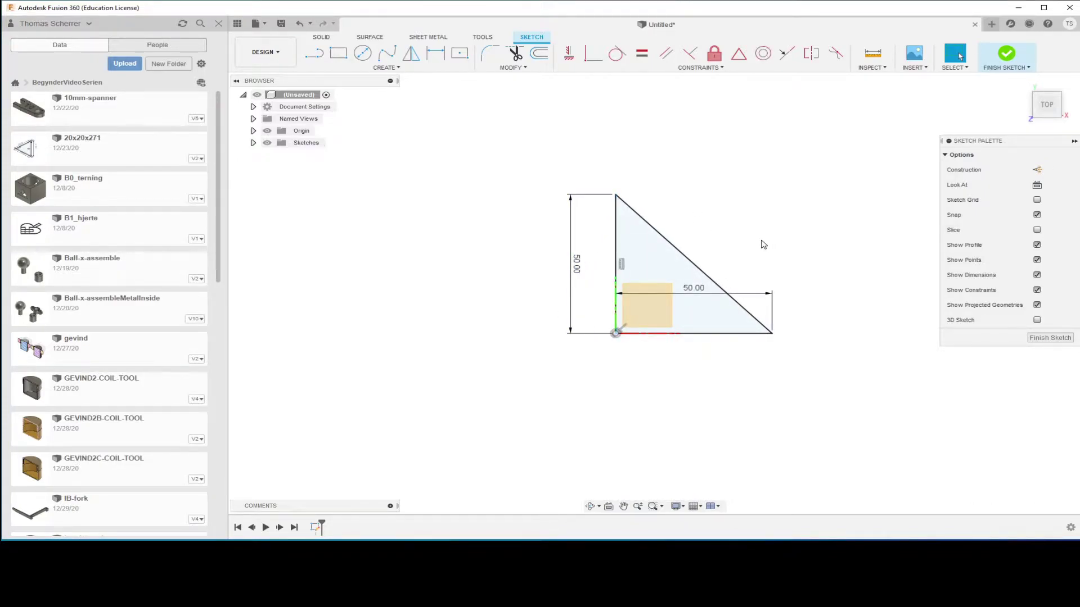
{"action": "scroll", "coordinate": [780, 279], "scroll_direction": "down", "scroll_amount": 2}
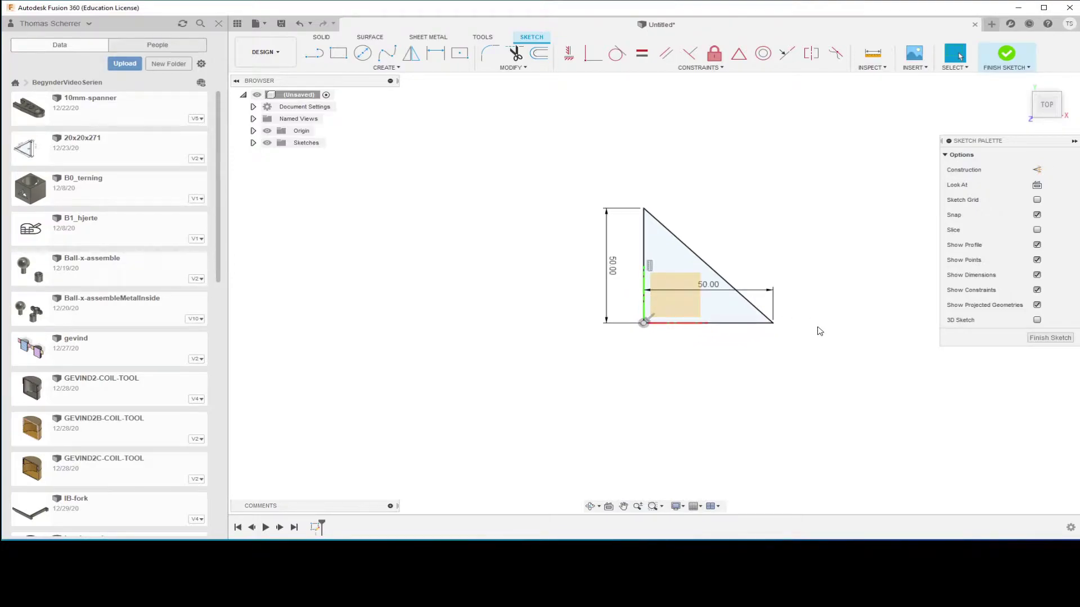
{"action": "scroll", "coordinate": [719, 298], "scroll_direction": "up", "scroll_amount": 1}
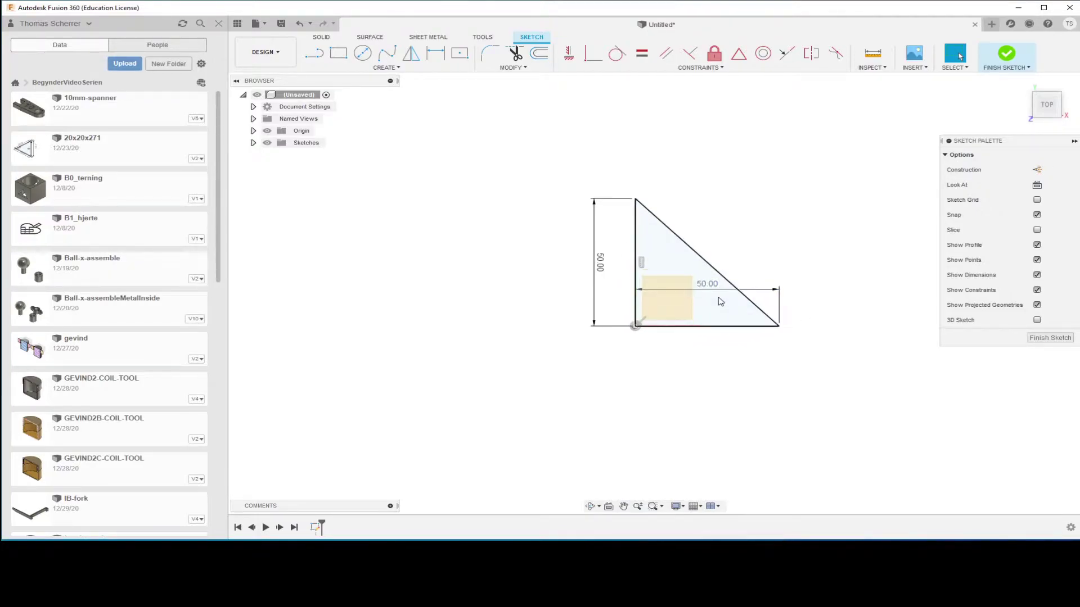
{"action": "scroll", "coordinate": [720, 317], "scroll_direction": "up", "scroll_amount": 1}
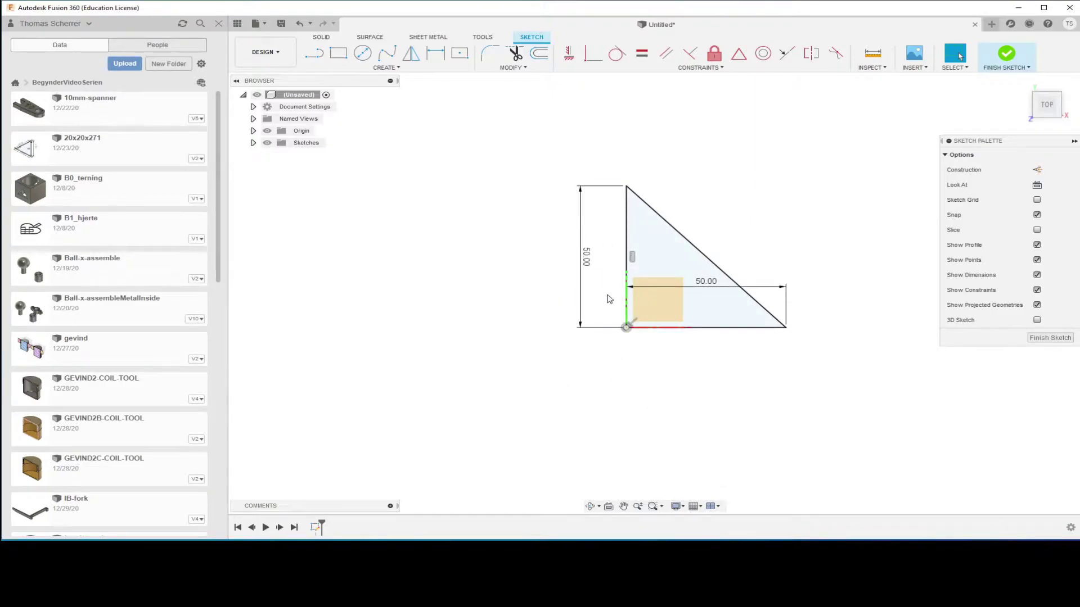
{"action": "scroll", "coordinate": [748, 383], "scroll_direction": "up", "scroll_amount": 1}
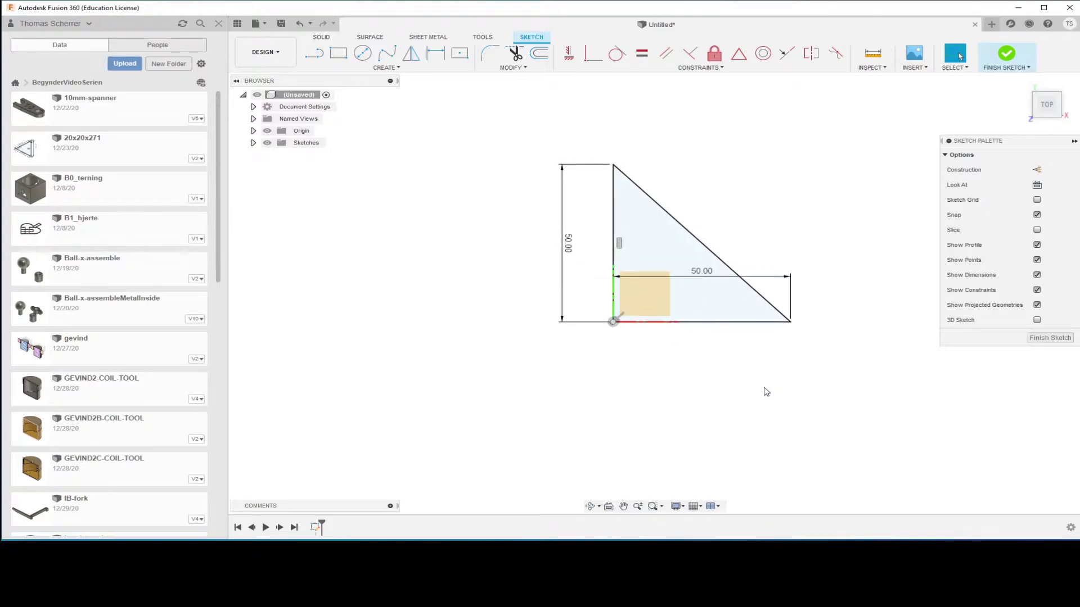
Step: Draw a 50 mm line down from the origin and connect its end to the right corner
{"action": "left_click", "coordinate": [316, 56]}
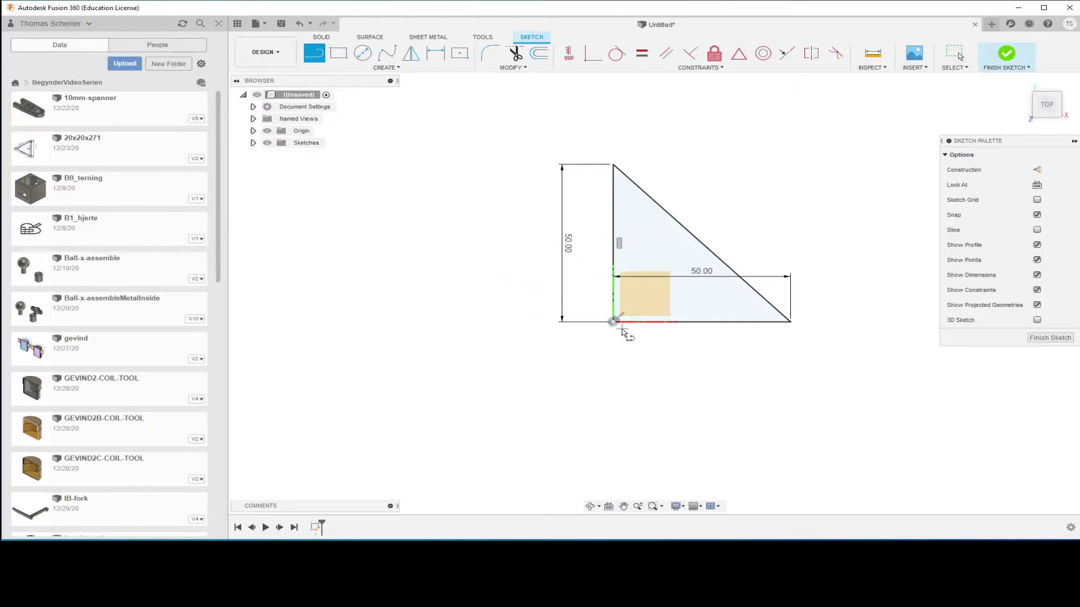
{"action": "left_click", "coordinate": [613, 323]}
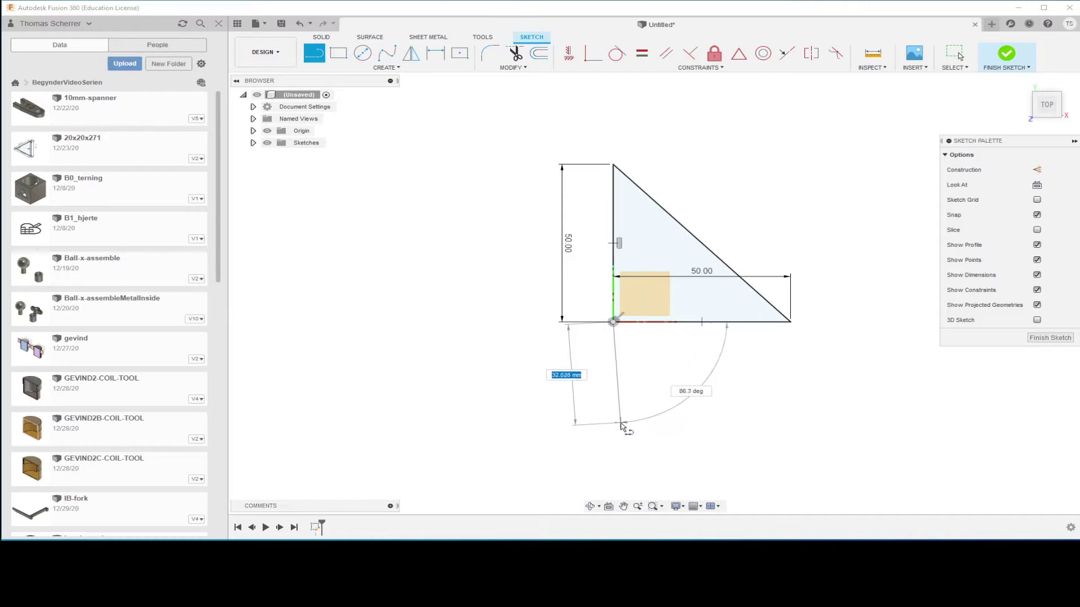
{"action": "type", "text": "50"}
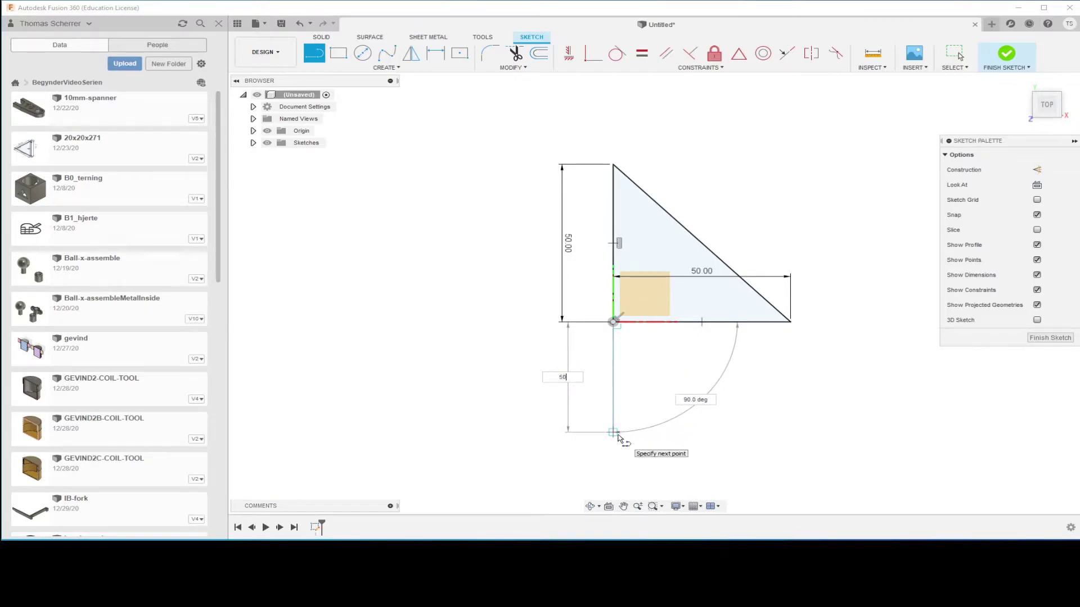
{"action": "key", "text": "Return"}
{"action": "key", "text": "Escape"}
{"action": "key", "text": "l"}
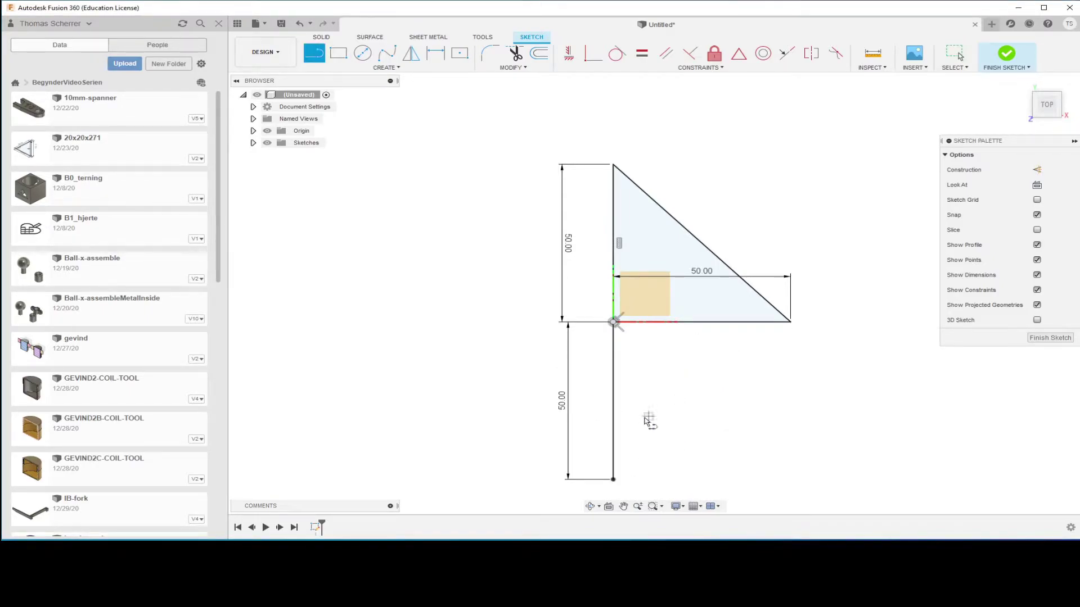
{"action": "left_click", "coordinate": [613, 479]}
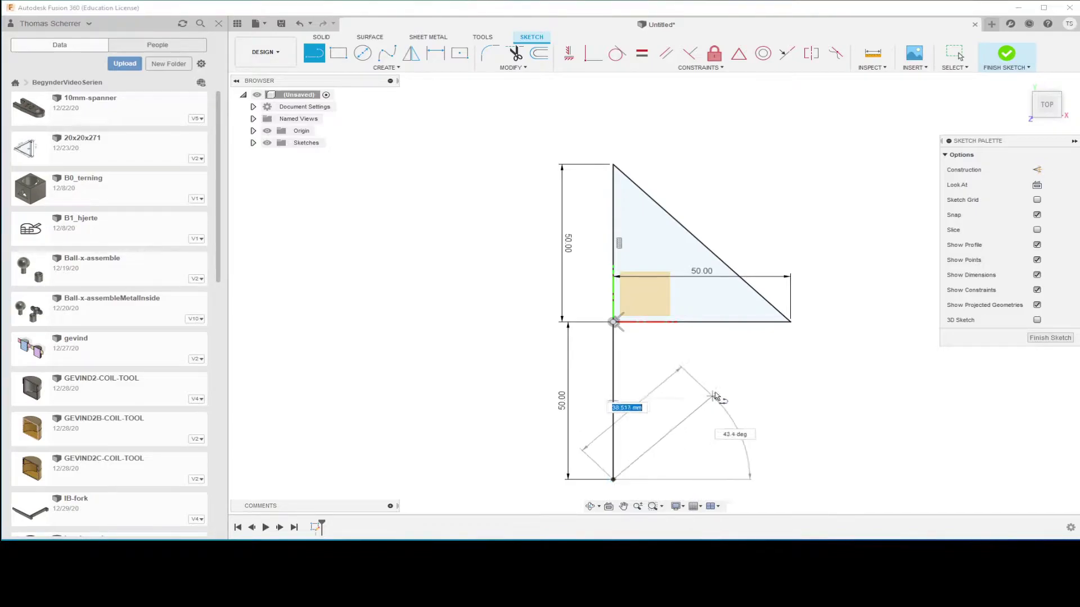
{"action": "left_click", "coordinate": [790, 321]}
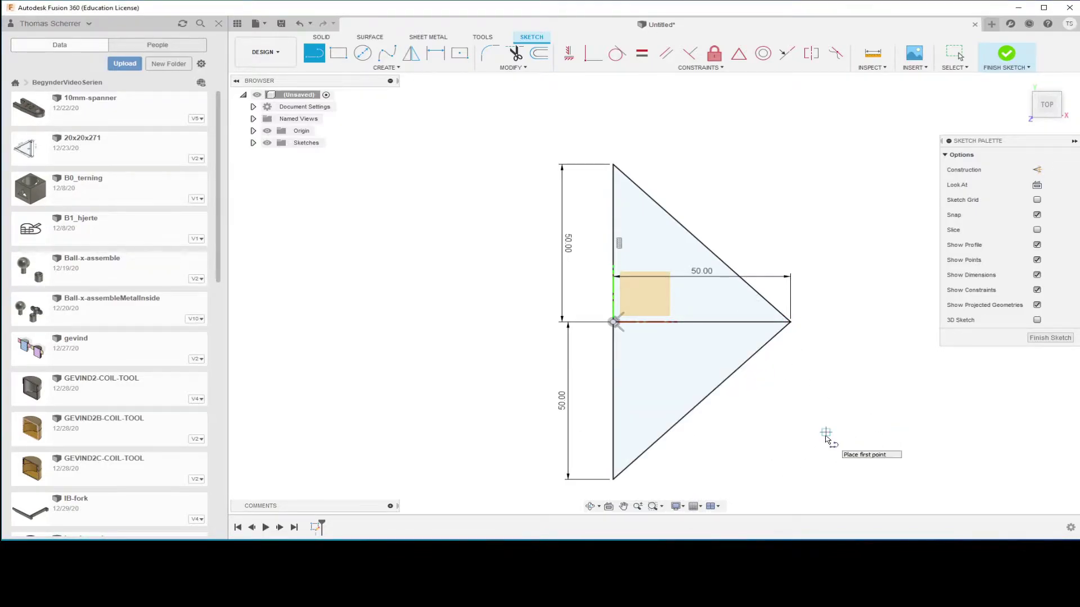
{"action": "key", "text": "Escape"}
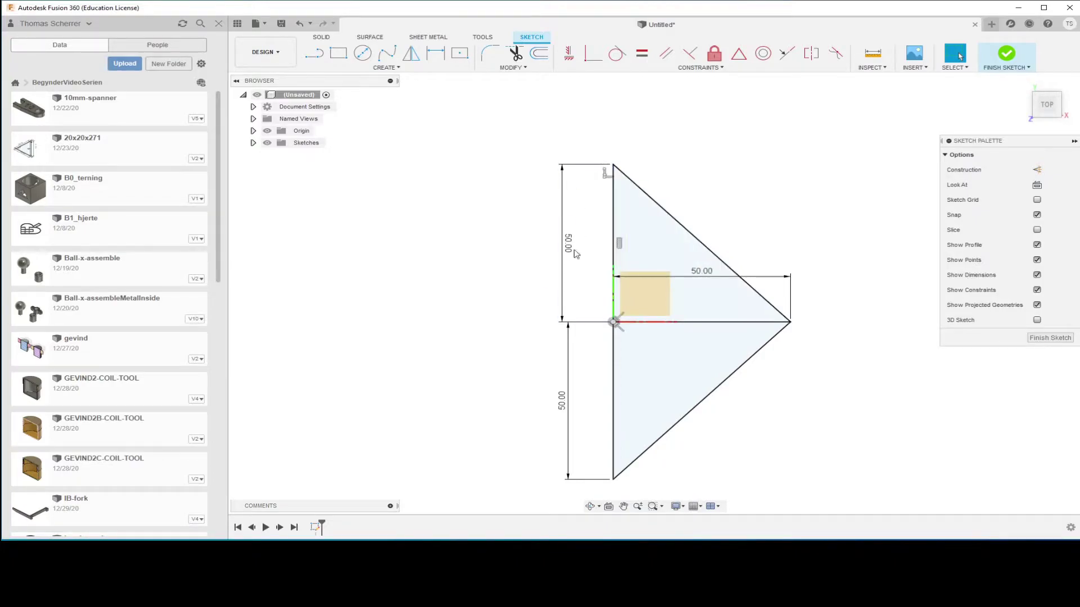
Step: Finish the sketch and revolve both triangle profiles 360° around the shared vertical edge
{"action": "left_click", "coordinate": [652, 229]}
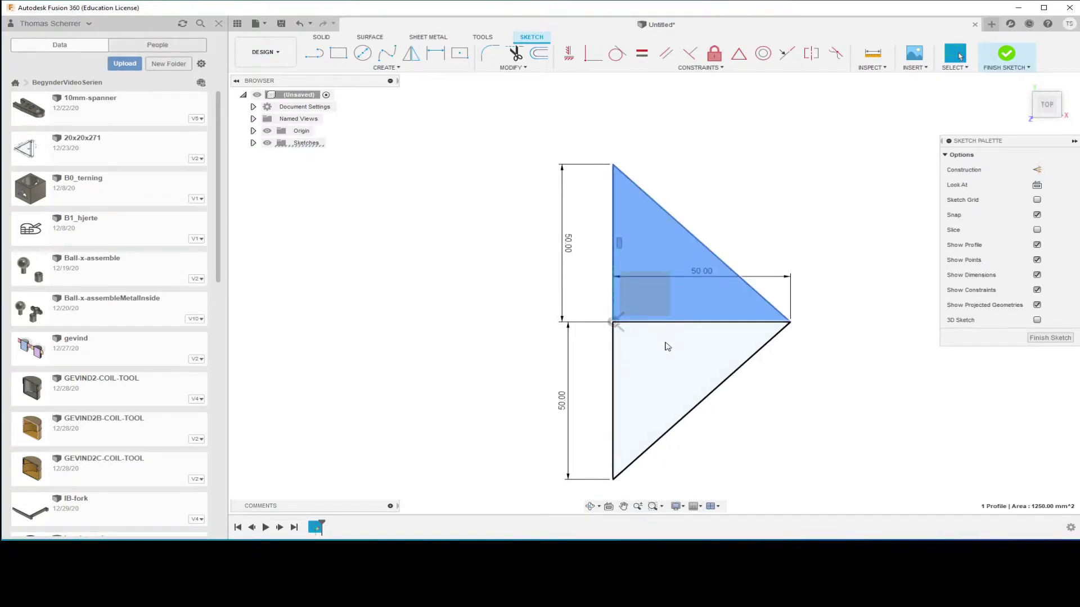
{"action": "left_click", "coordinate": [1043, 339]}
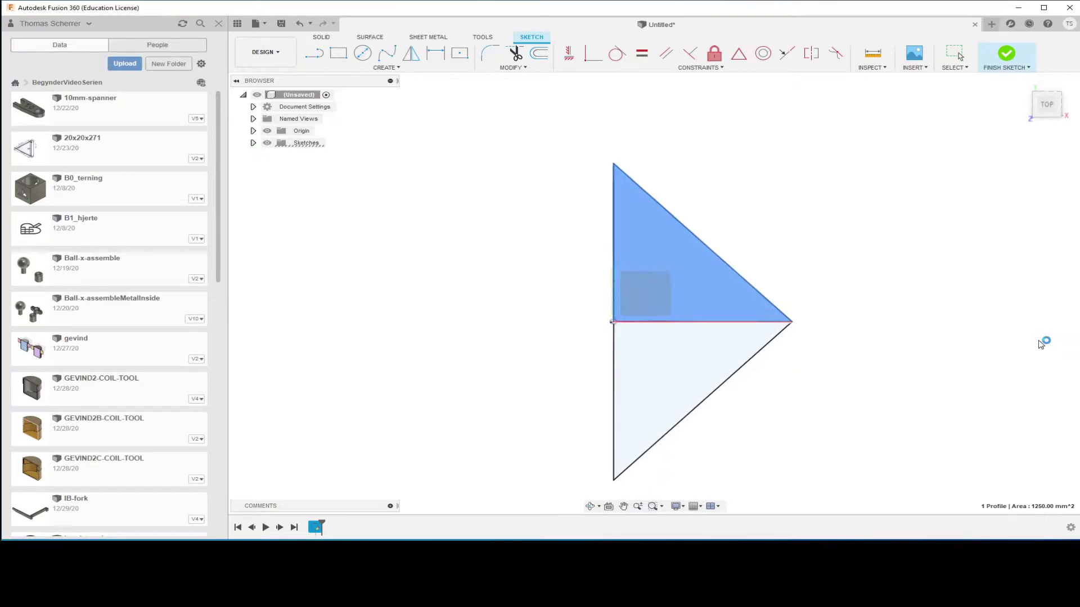
{"action": "left_click", "coordinate": [663, 337], "text": "shift"}
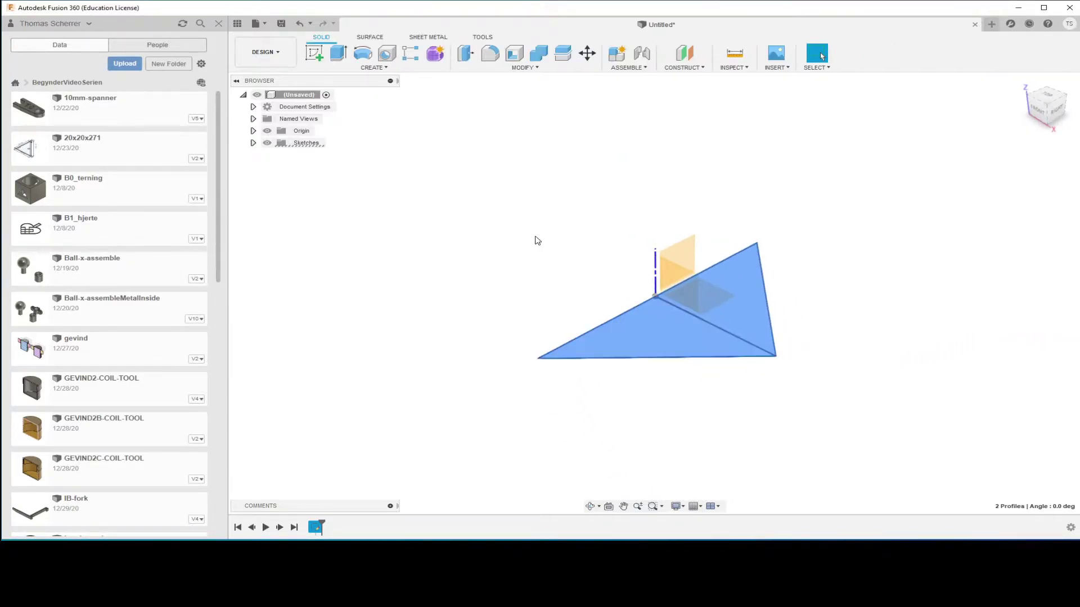
{"action": "left_click", "coordinate": [364, 55]}
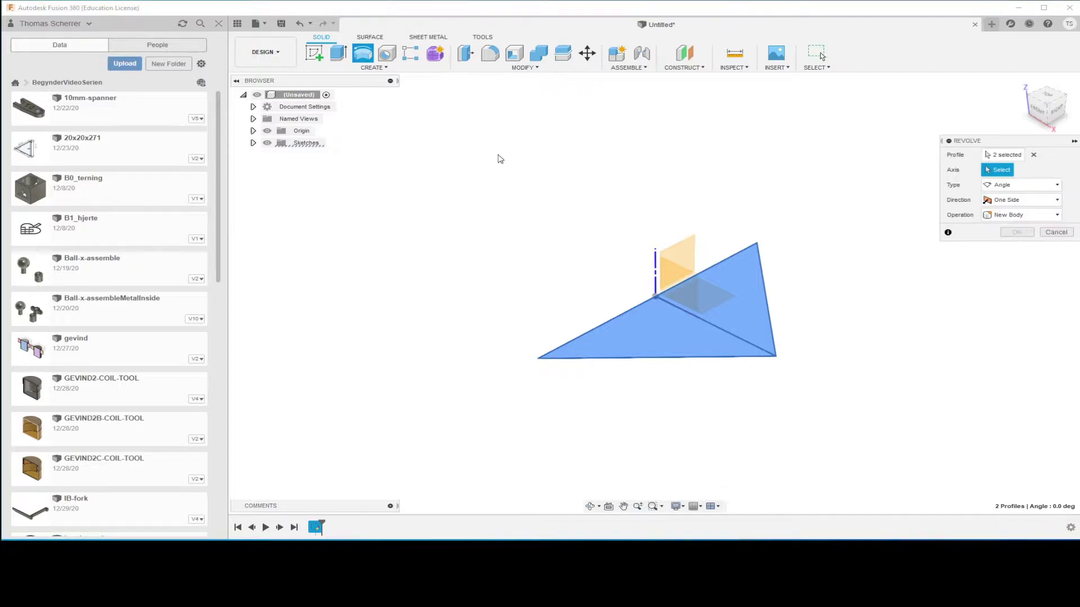
{"action": "left_click", "coordinate": [729, 260]}
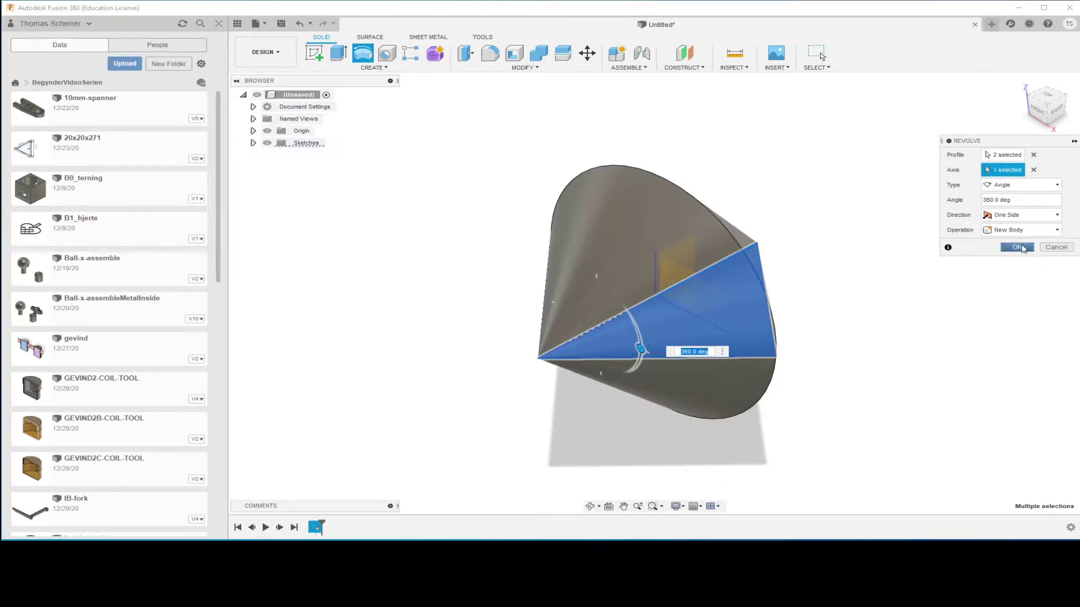
{"action": "left_click", "coordinate": [1025, 247]}
{"action": "left_click_drag", "start_coordinate": [880, 226], "coordinate": [871, 225]}
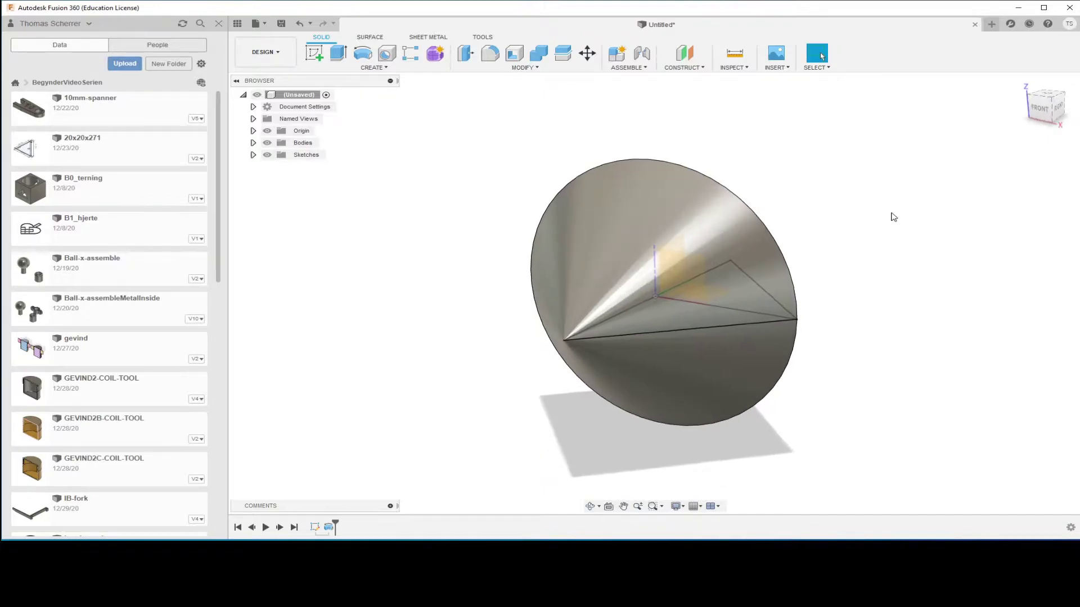
{"action": "middle_click_drag", "start_coordinate": [871, 225], "coordinate": [859, 233], "text": "shift"}
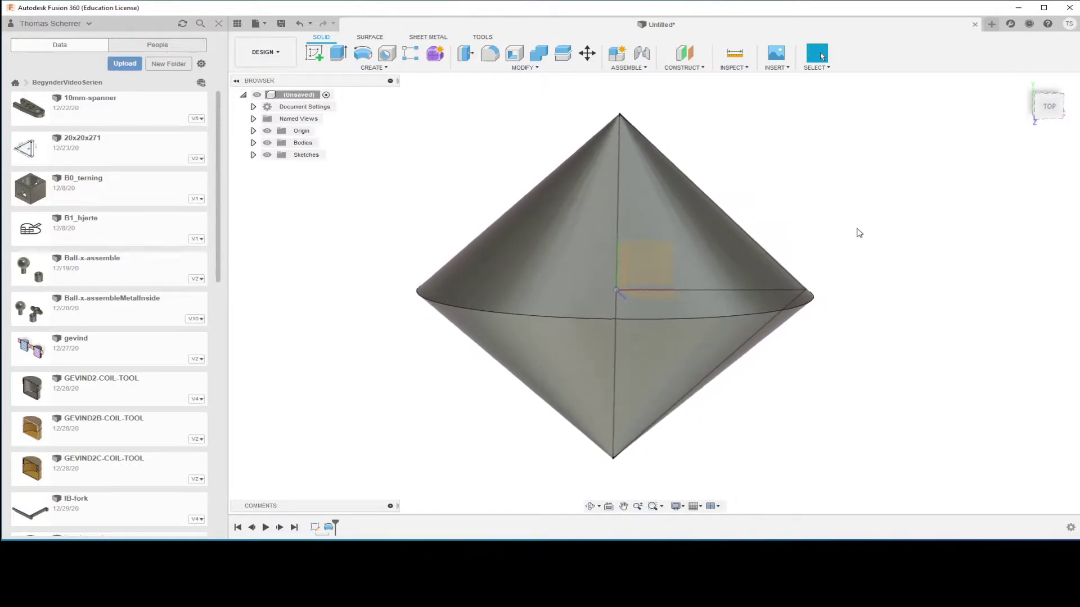
Step: Preview a 7.50 mm fillet on the cone's equator edge, then cancel it
{"action": "left_click", "coordinate": [491, 59]}
{"action": "left_click", "coordinate": [752, 315]}
{"action": "middle_click_drag", "start_coordinate": [757, 316], "coordinate": [751, 361], "text": "shift"}
{"action": "left_click_drag", "start_coordinate": [751, 361], "coordinate": [742, 356]}
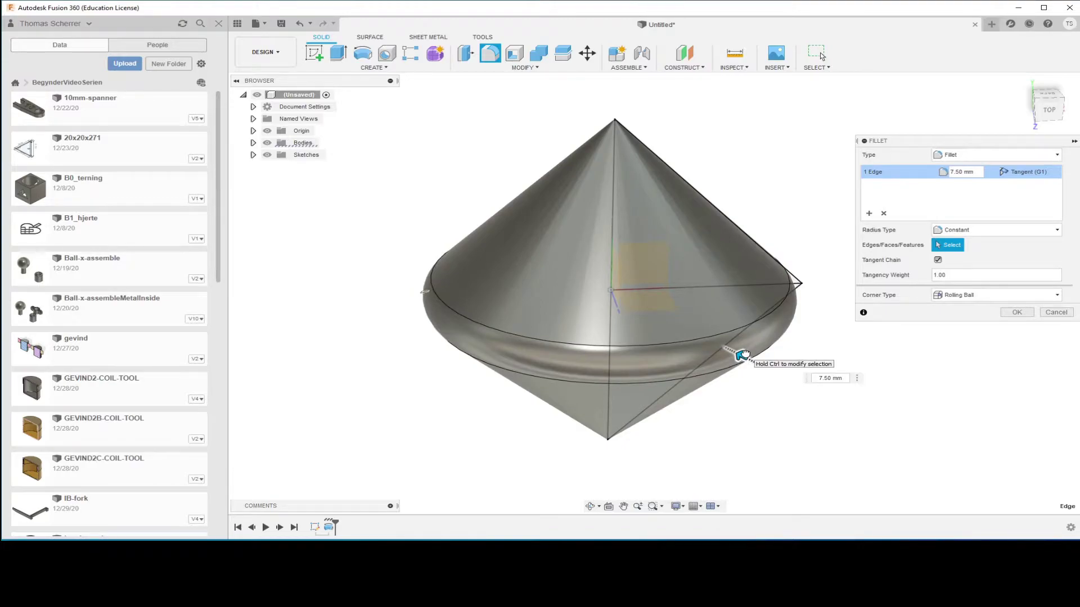
{"action": "middle_click_drag", "start_coordinate": [743, 356], "coordinate": [993, 347], "text": "shift"}
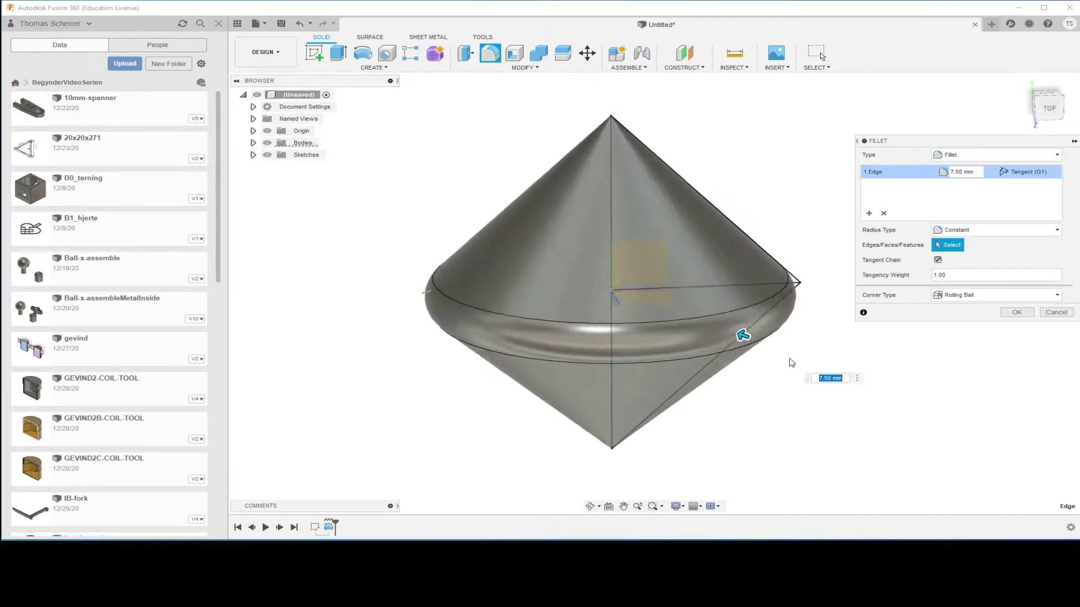
{"action": "left_click", "coordinate": [1062, 315]}
{"action": "mouse_move", "coordinate": [639, 150]}
{"action": "middle_mouse_down", "text": "shift"}
{"action": "mouse_move", "coordinate": [639, 293]}
{"action": "mouse_move", "coordinate": [627, 212]}
{"action": "mouse_move", "coordinate": [682, 241]}
{"action": "middle_mouse_up", "text": "shift"}
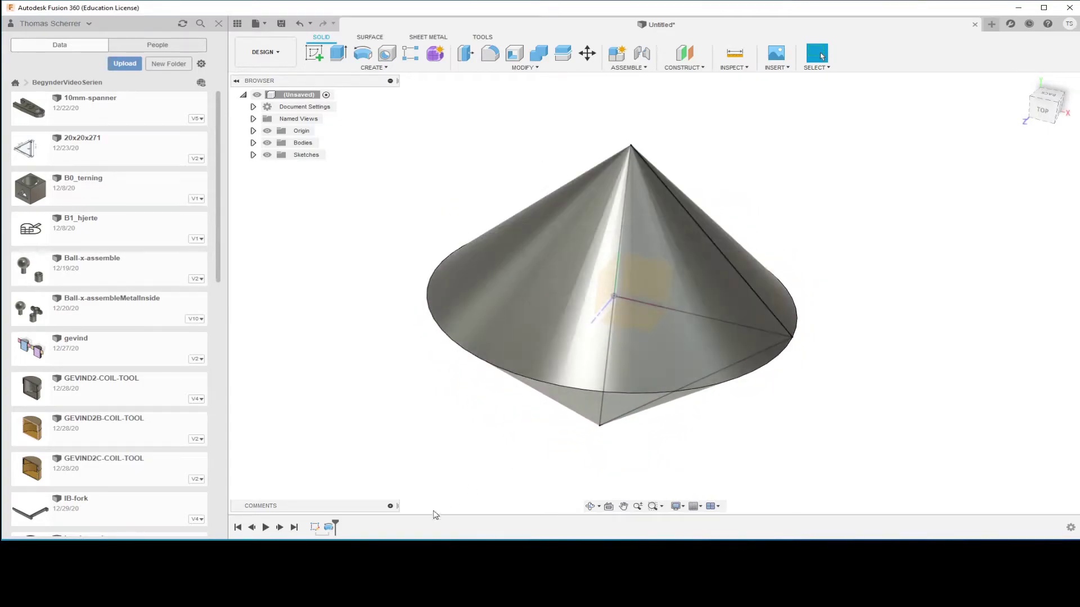
Step: Delete the Revolve feature from the timeline and open Sketch1's context menu
{"action": "left_click", "coordinate": [330, 530]}
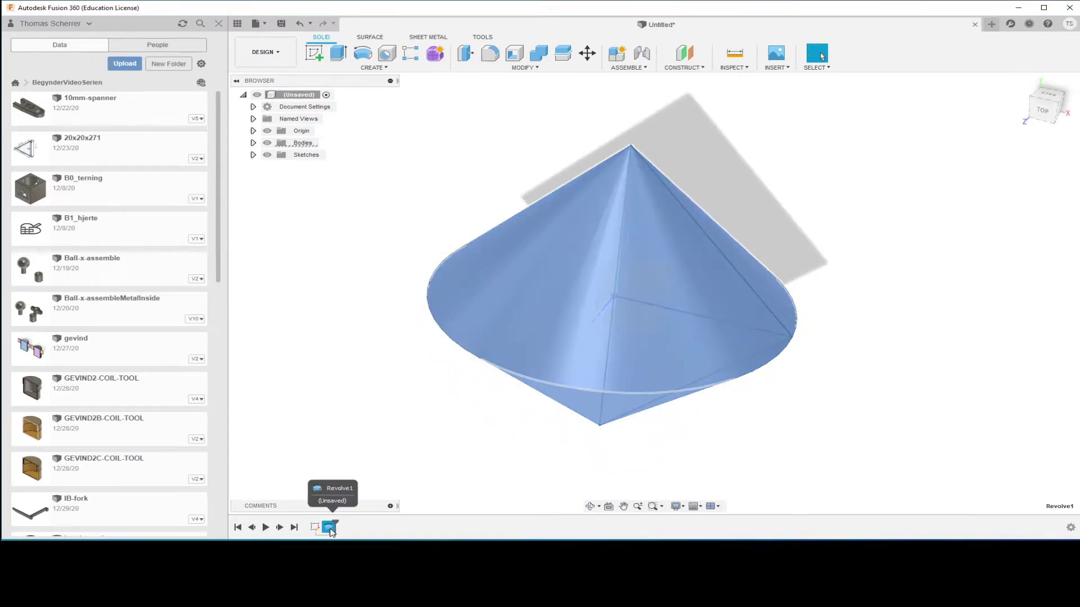
{"action": "key", "text": "Delete"}
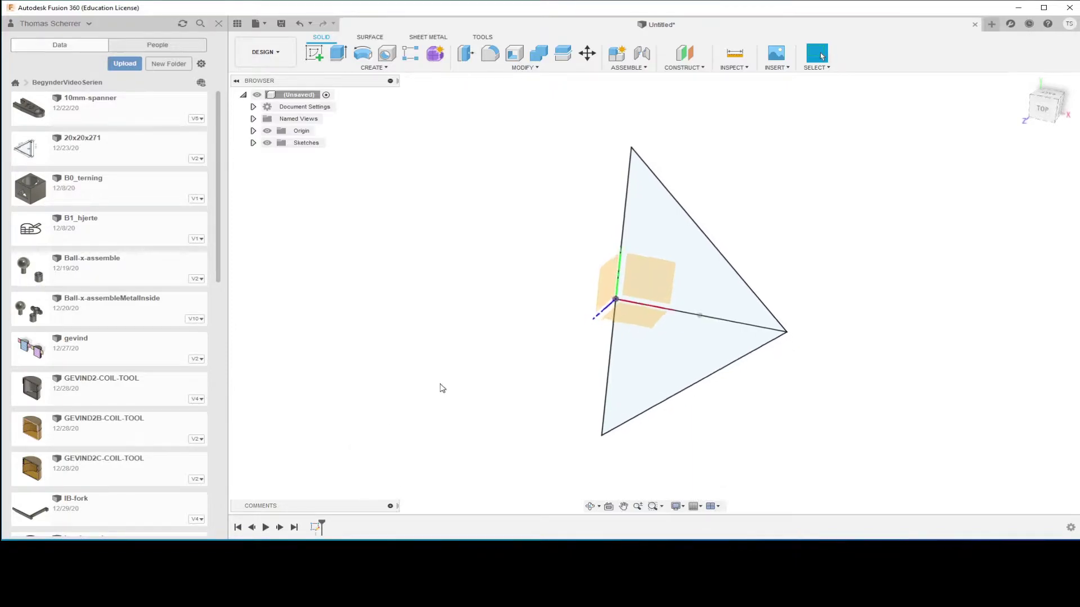
{"action": "left_click", "coordinate": [253, 143]}
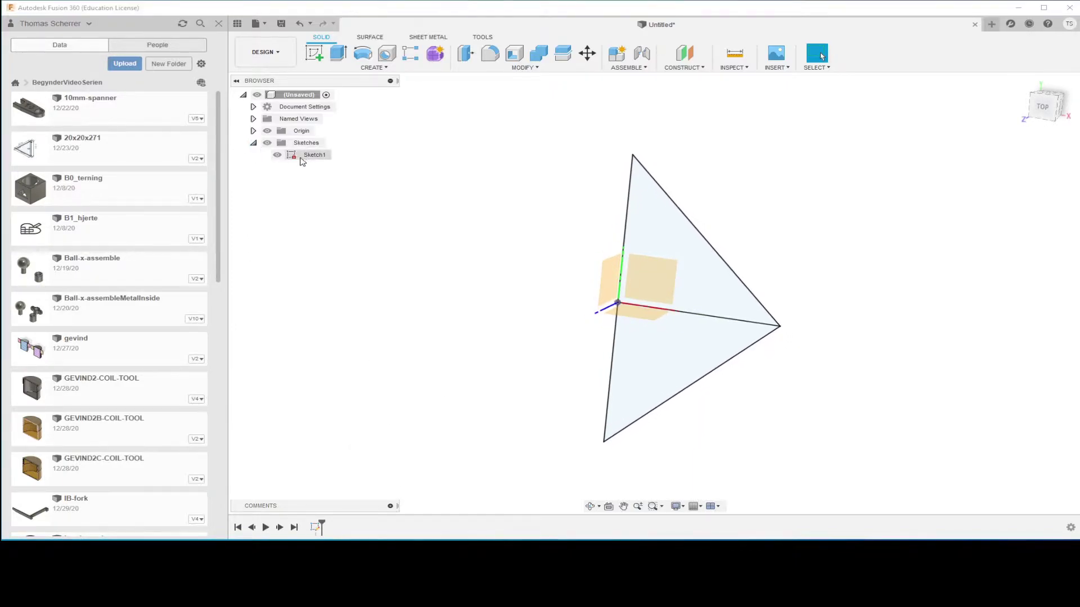
{"action": "right_click", "coordinate": [313, 157]}
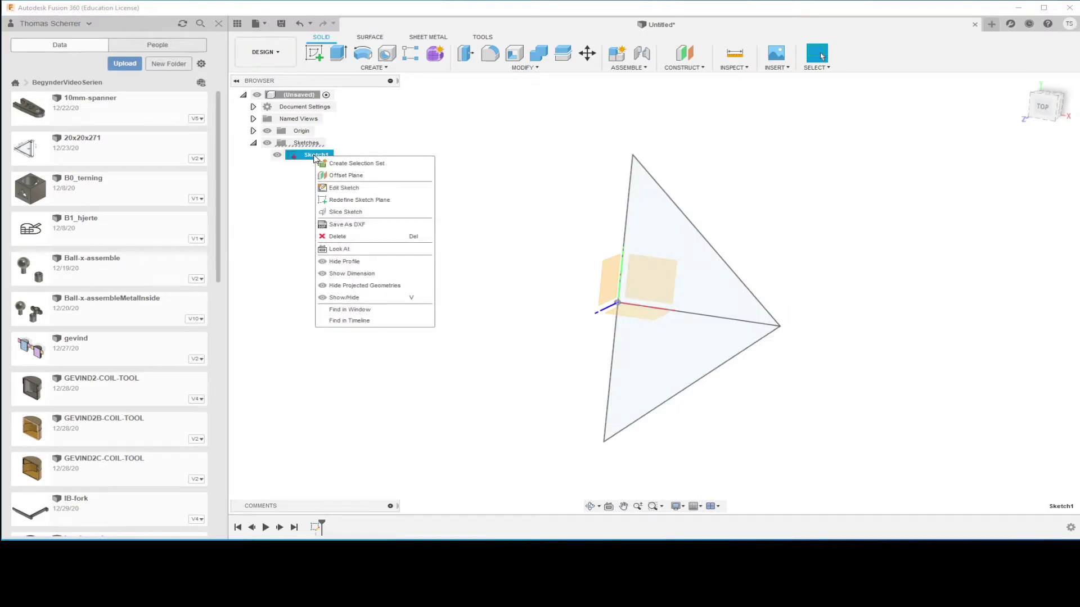
Step: Edit Sketch1 and draw a 50 mm line leftward from the origin
{"action": "left_click", "coordinate": [344, 187]}
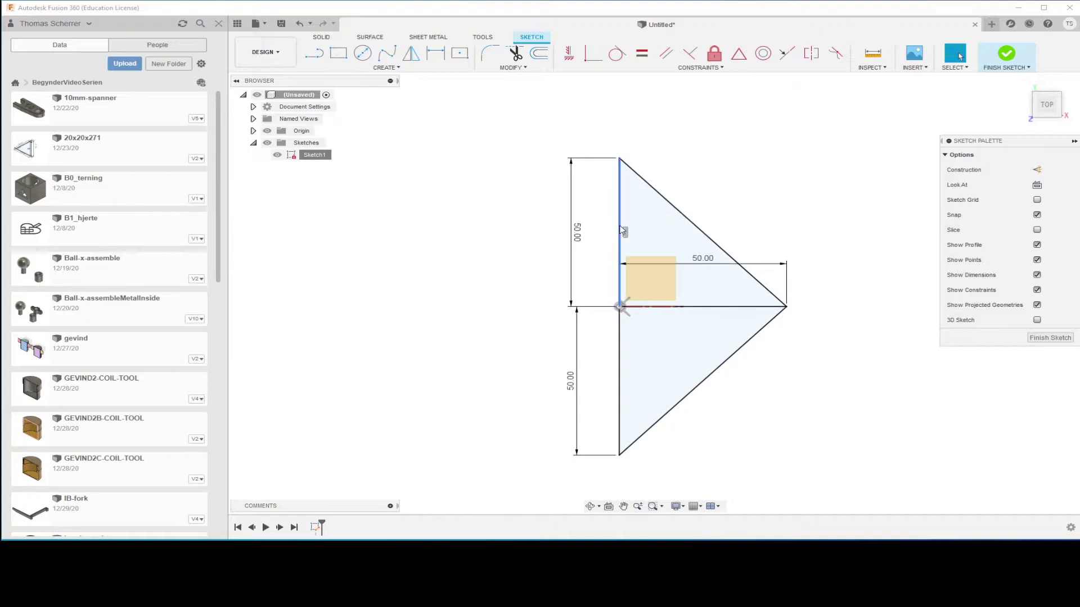
{"action": "key", "text": "l"}
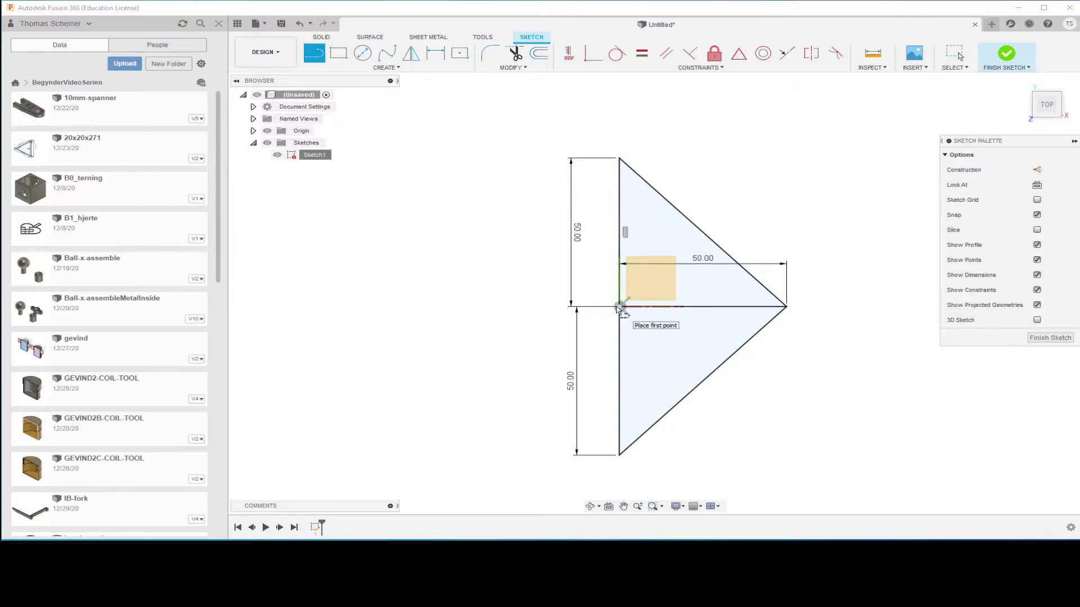
{"action": "left_click", "coordinate": [618, 307]}
{"action": "type", "text": "50"}
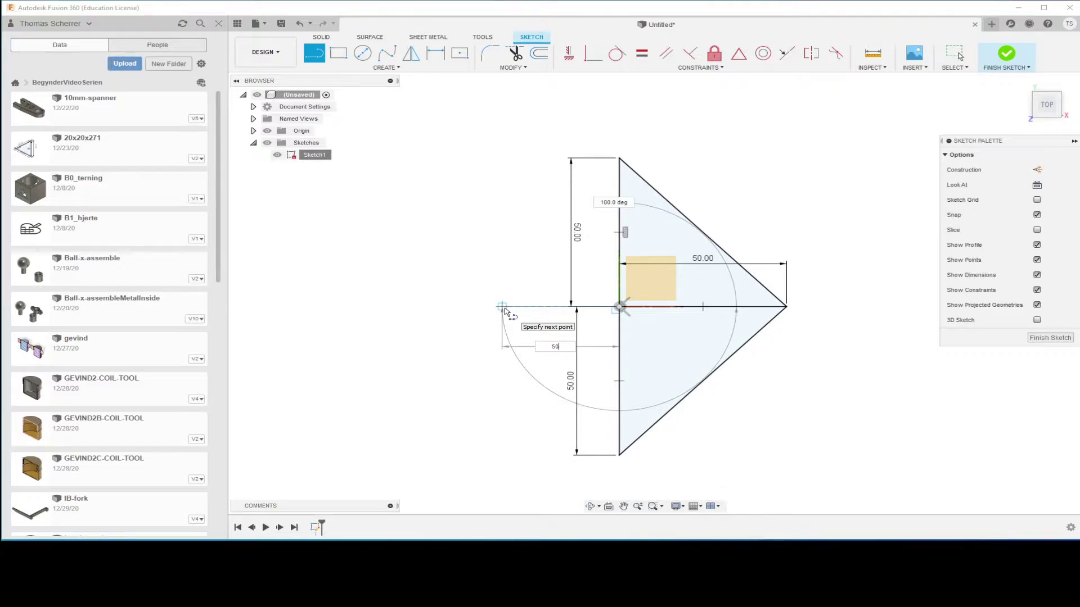
{"action": "key", "text": "Return"}
{"action": "key", "text": "Escape"}
Step: Connect the left endpoint to the top and bottom vertices with two diagonal lines
{"action": "key", "text": "l"}
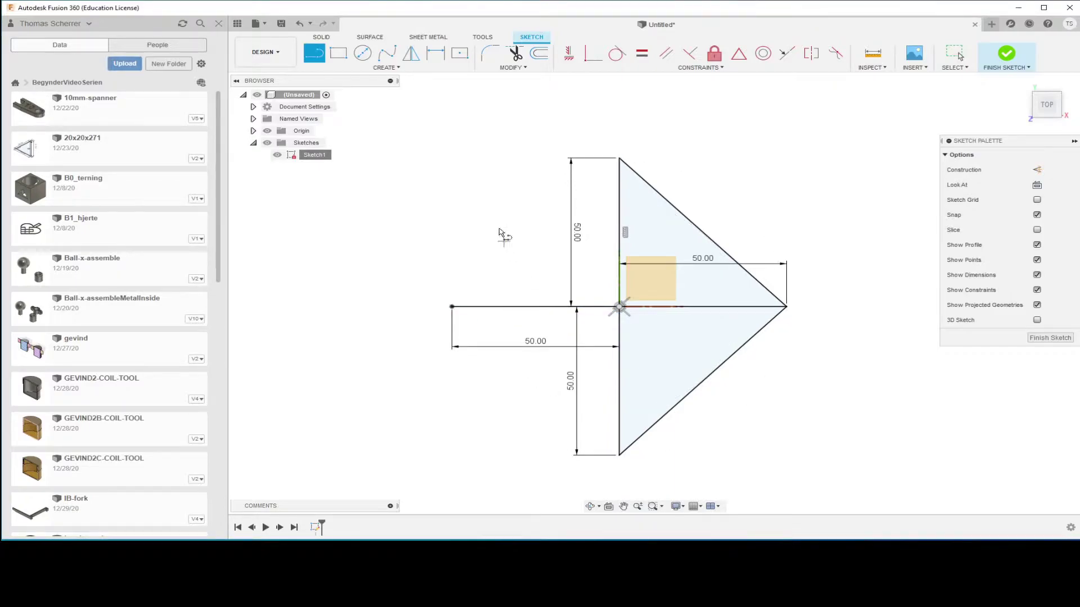
{"action": "left_click", "coordinate": [452, 307]}
{"action": "left_click", "coordinate": [618, 158]}
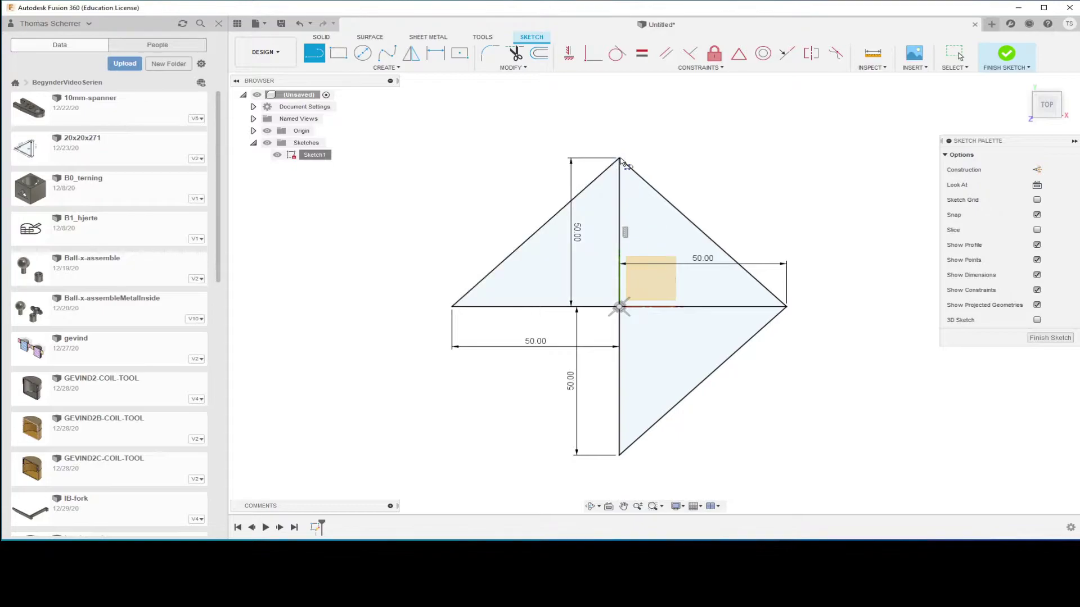
{"action": "left_click", "coordinate": [452, 307]}
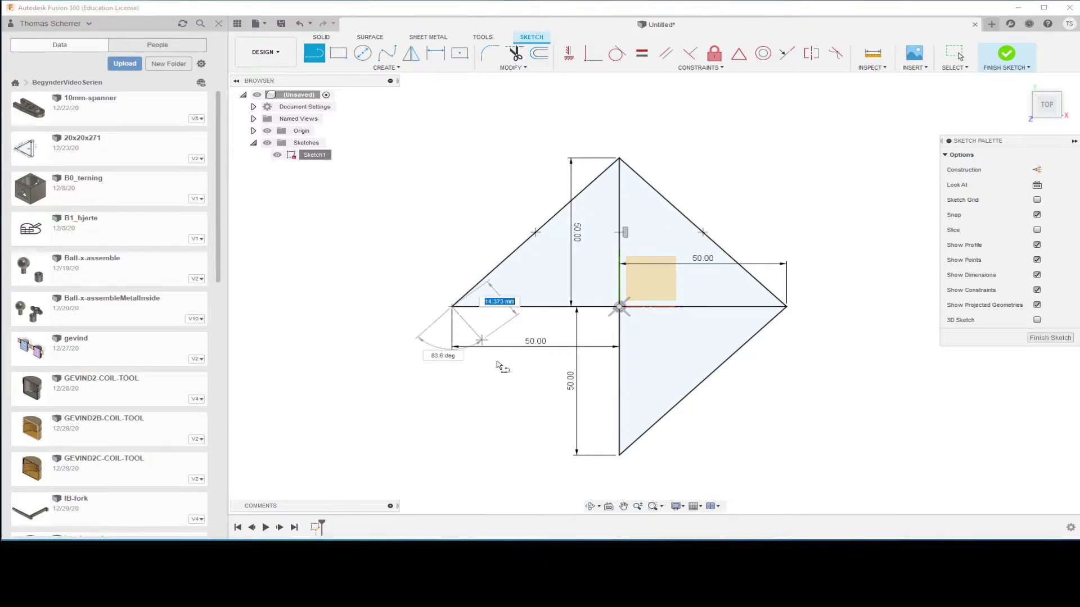
{"action": "left_click", "coordinate": [619, 454]}
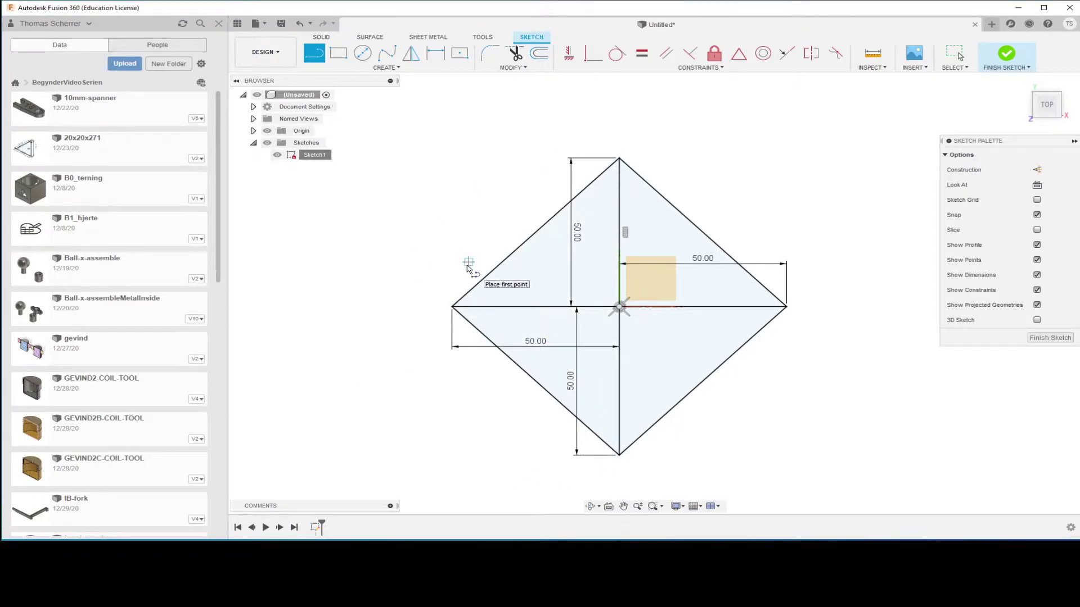
{"action": "key", "text": "Escape"}
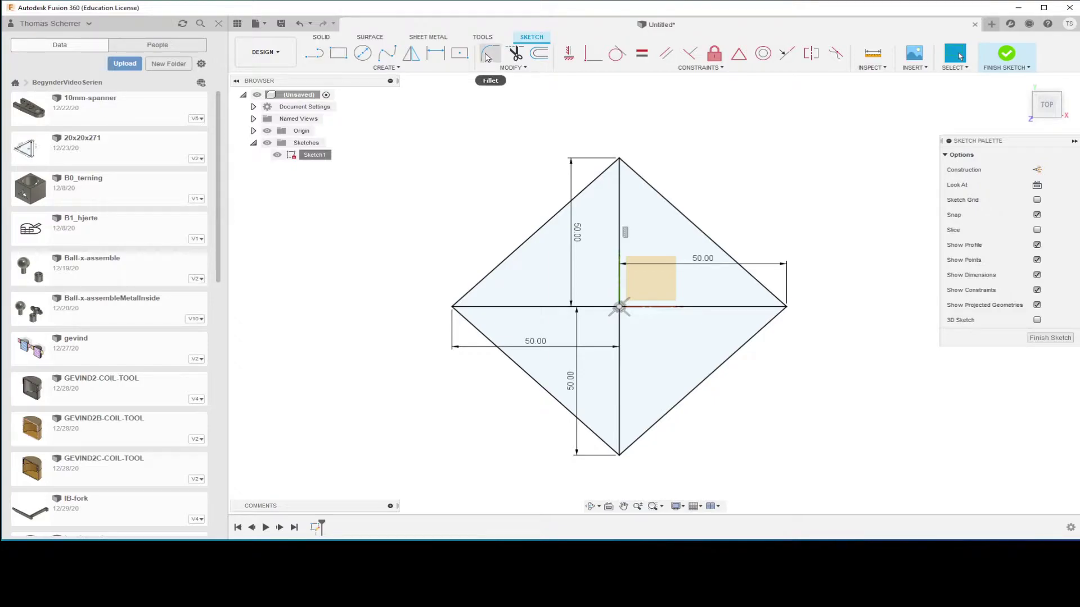
Step: Round the top corner of the diamond with an 8 mm sketch fillet
{"action": "left_click", "coordinate": [490, 54]}
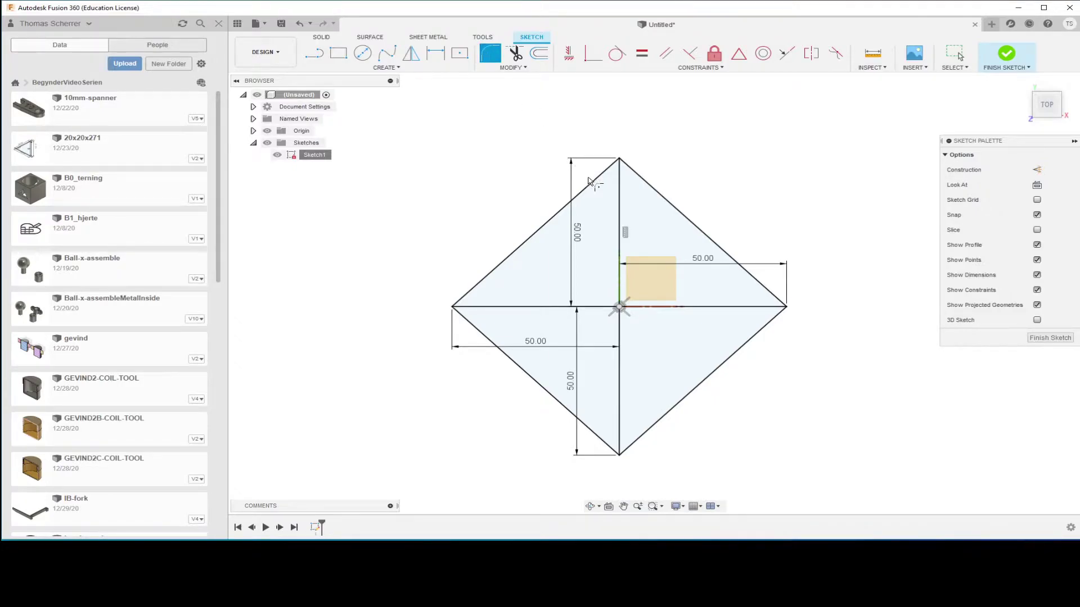
{"action": "left_click", "coordinate": [589, 183]}
{"action": "left_click", "coordinate": [638, 175]}
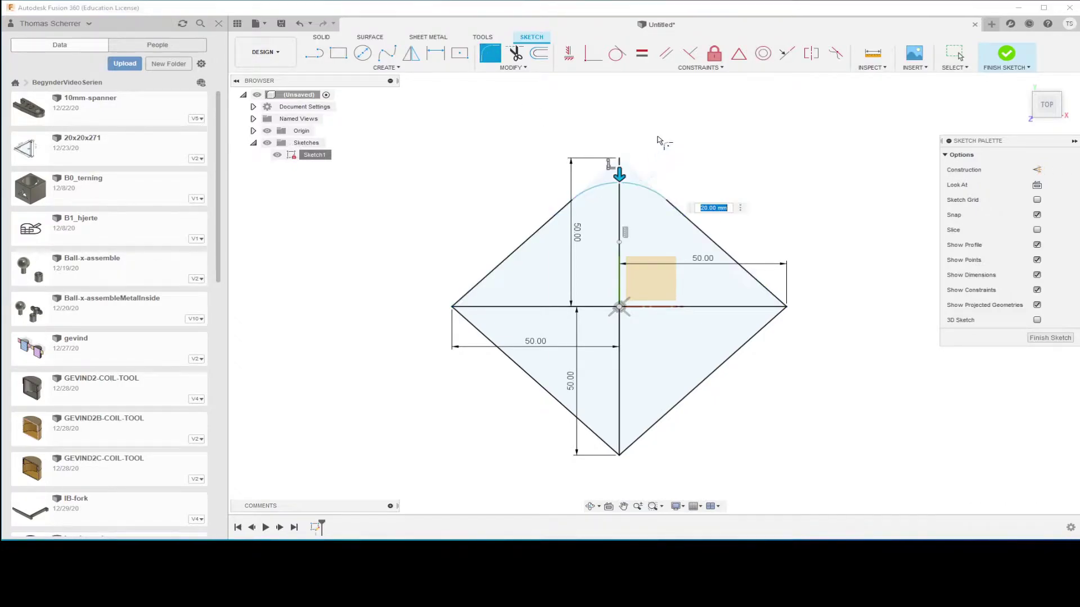
{"action": "type", "text": "8"}
{"action": "key", "text": "Return"}
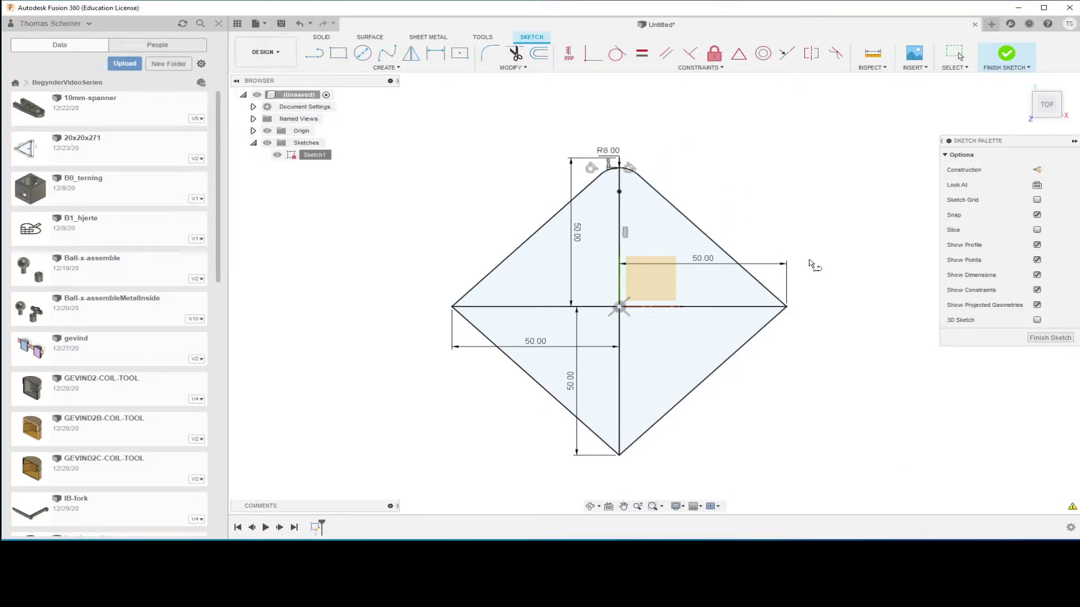
{"action": "key", "text": "l"}
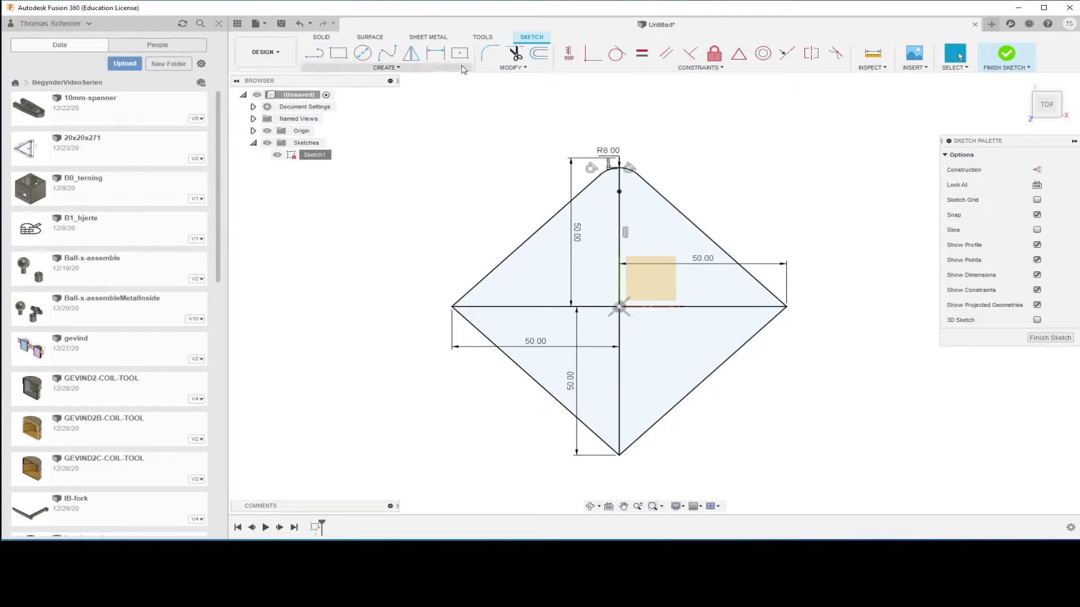
Step: Fillet the right and left diamond corners at 8 mm
{"action": "left_click", "coordinate": [490, 54]}
{"action": "left_click", "coordinate": [767, 298]}
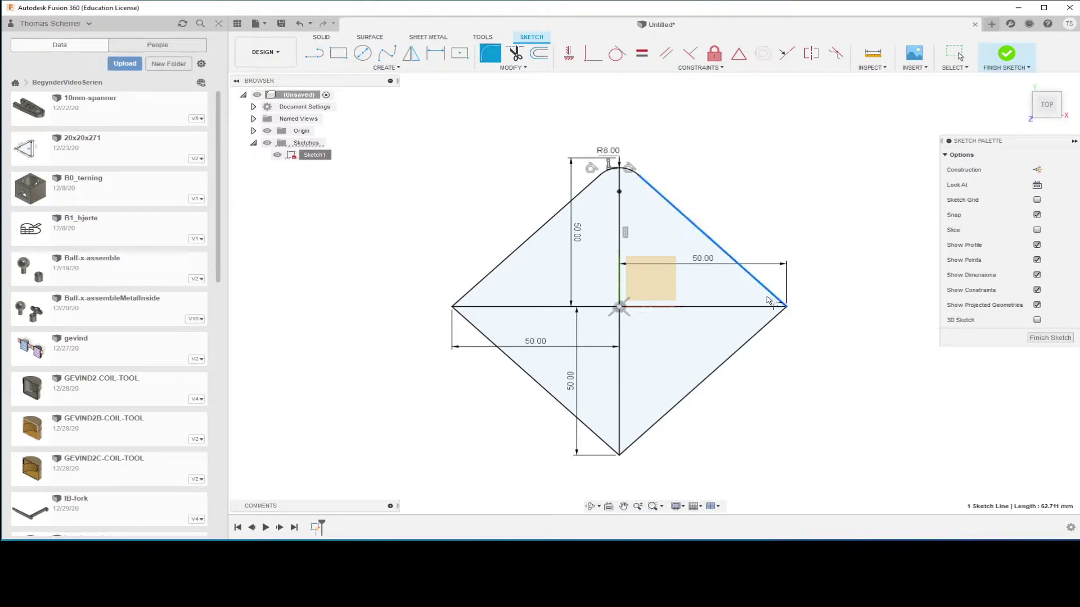
{"action": "left_click", "coordinate": [767, 333]}
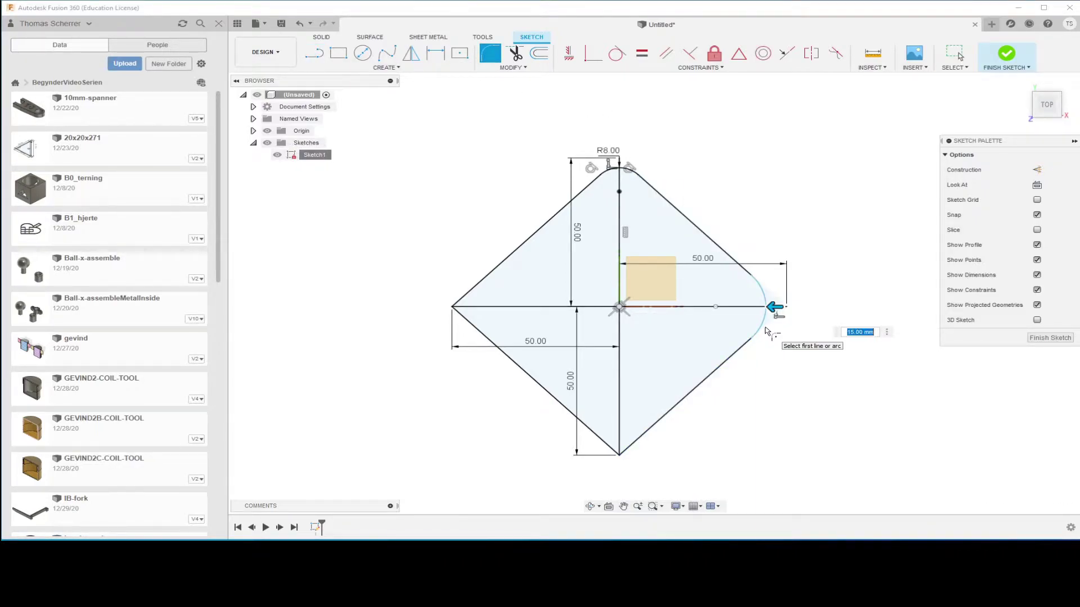
{"action": "type", "text": "8"}
{"action": "key", "text": "Return"}
{"action": "left_click", "coordinate": [490, 53]}
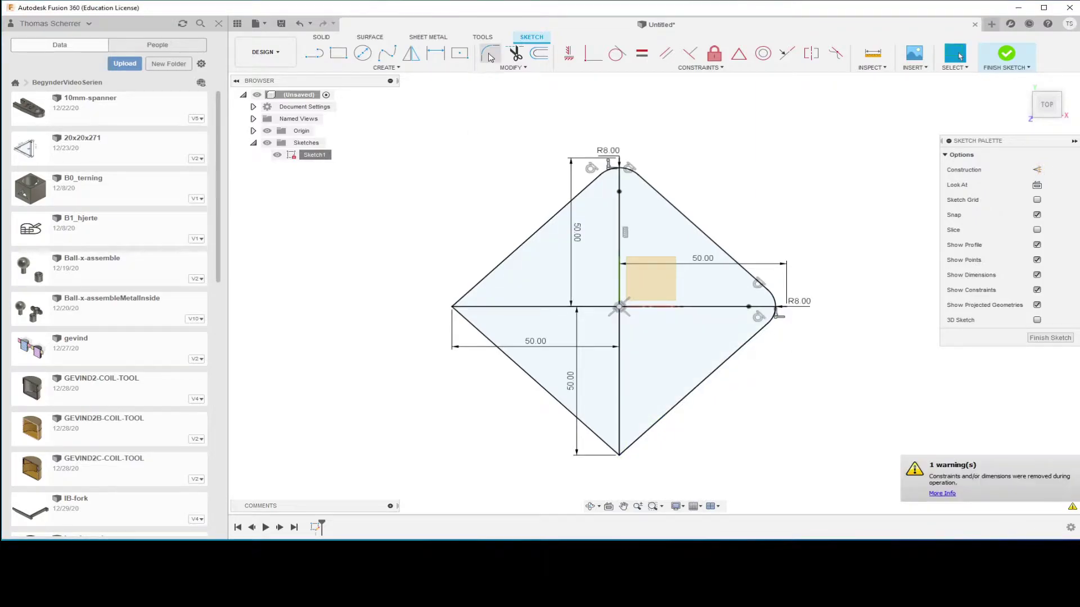
{"action": "left_click", "coordinate": [488, 284]}
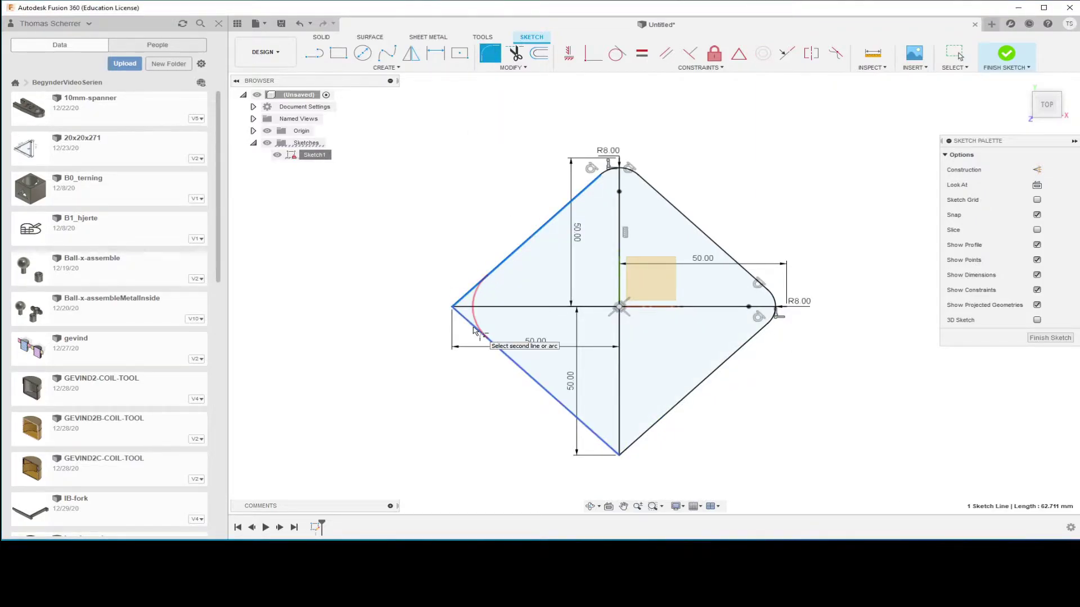
{"action": "left_click", "coordinate": [475, 332]}
{"action": "key", "text": "Return"}
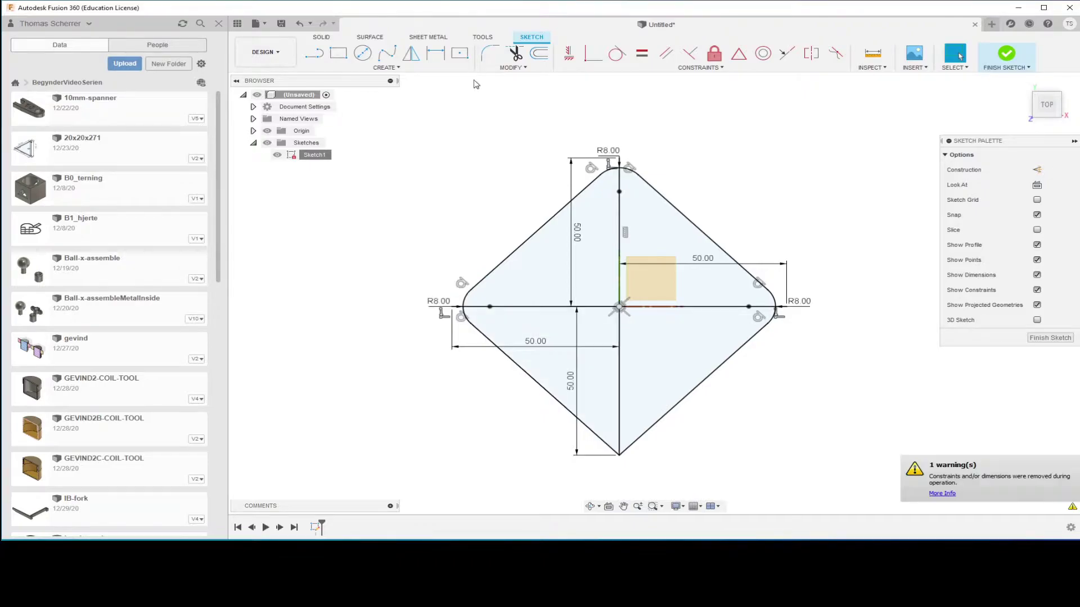
Step: Fillet the bottom diamond corner at 8 mm
{"action": "left_click", "coordinate": [489, 55]}
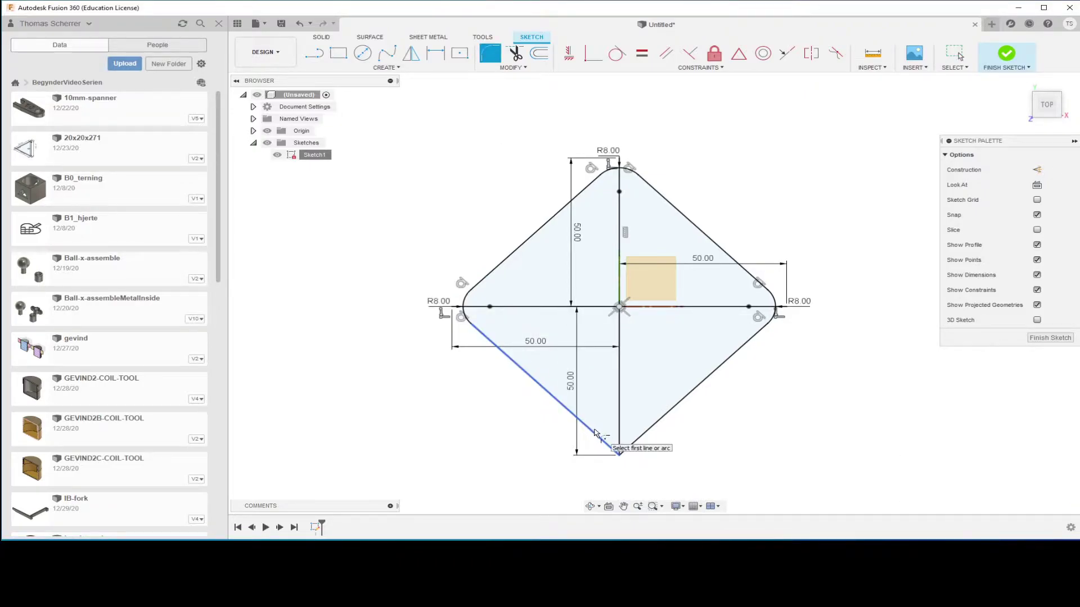
{"action": "left_click", "coordinate": [595, 433]}
{"action": "left_click", "coordinate": [641, 436]}
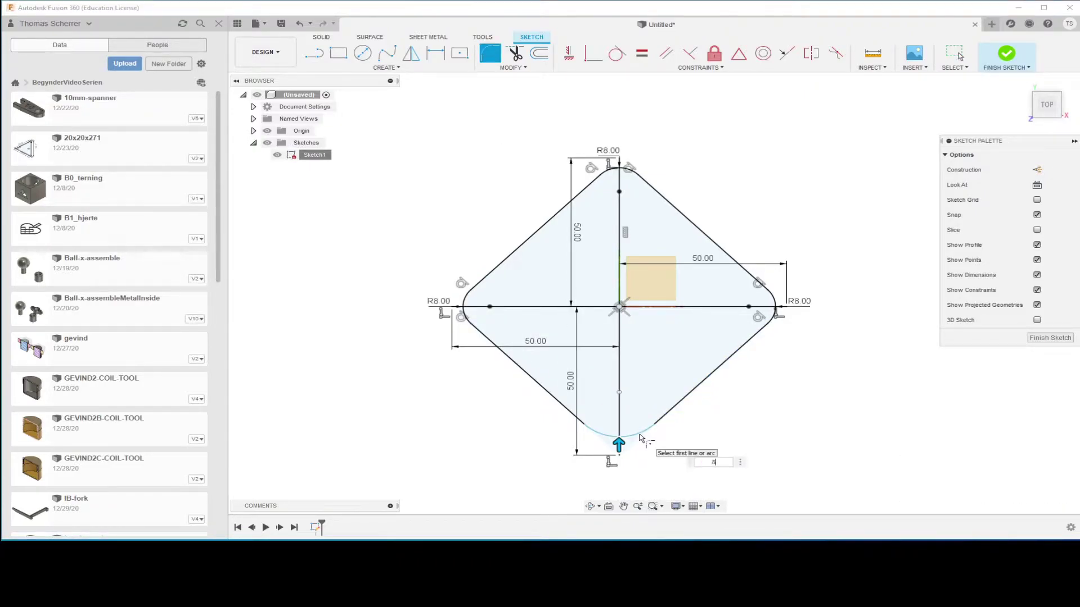
{"action": "key", "text": "Return"}
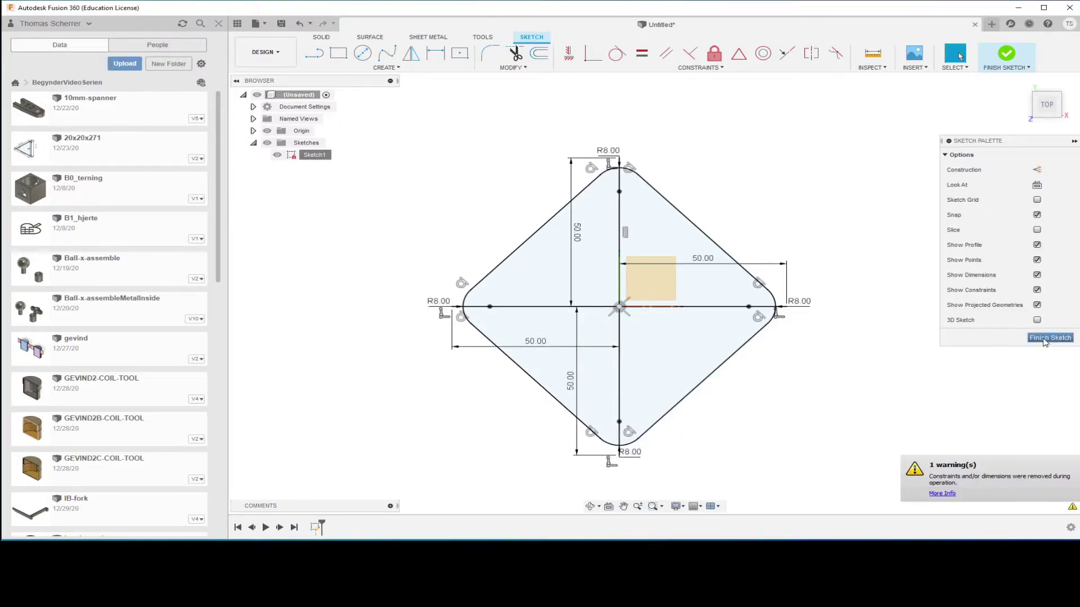
{"action": "scroll", "coordinate": [669, 433], "scroll_direction": "up", "scroll_amount": 1}
{"action": "scroll", "coordinate": [725, 436], "scroll_direction": "up", "scroll_amount": 1}
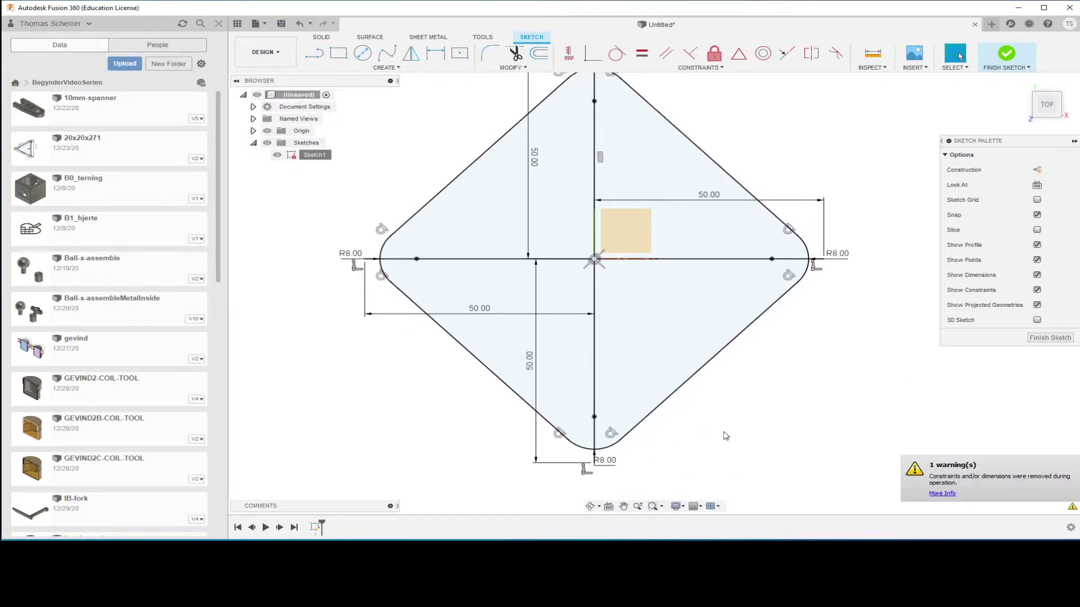
{"action": "scroll", "coordinate": [725, 436], "scroll_direction": "down", "scroll_amount": 1}
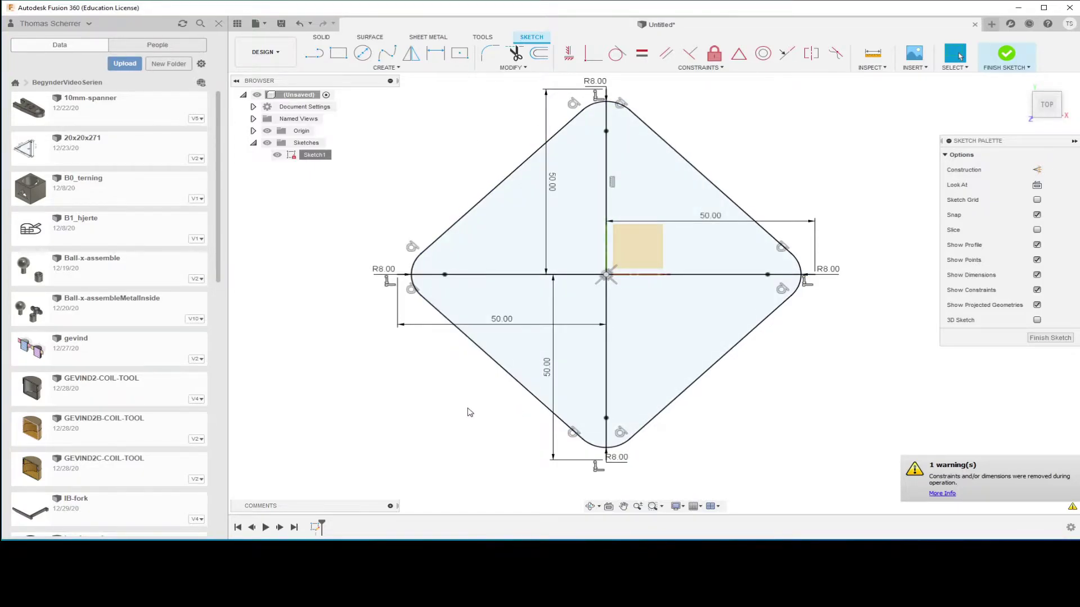
Step: Trim away the left diagonals, arcs and horizontal half, then finish the sketch
{"action": "key", "text": "t"}
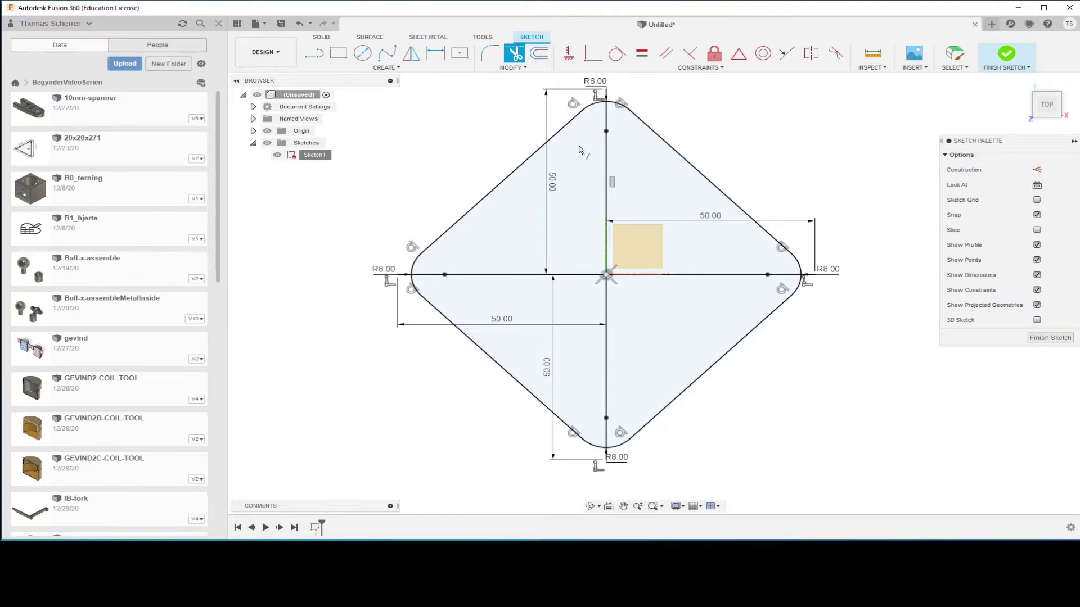
{"action": "left_click", "coordinate": [563, 133]}
{"action": "left_click", "coordinate": [588, 109]}
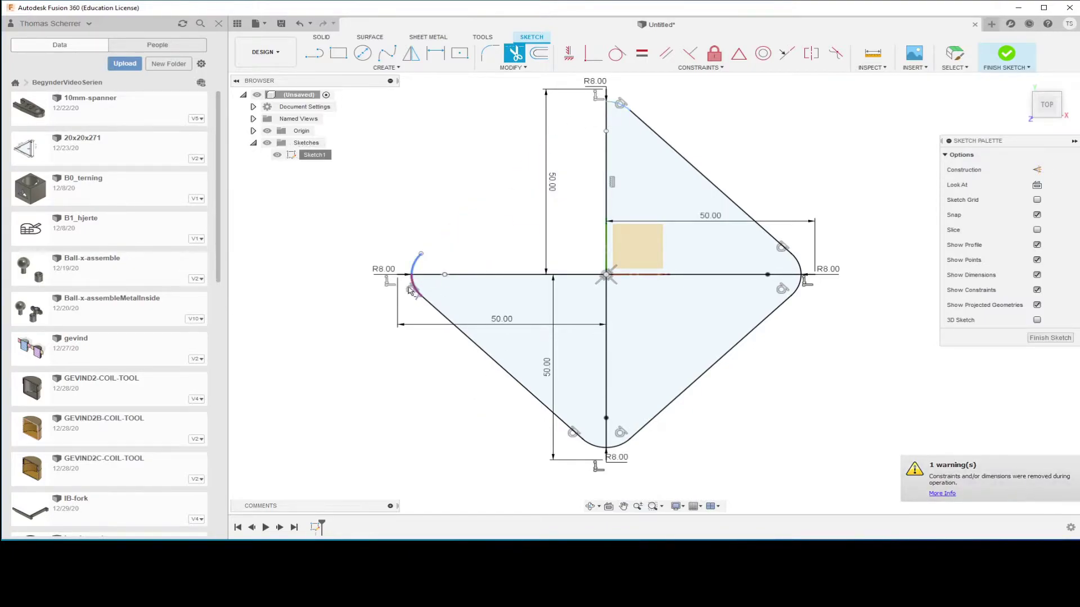
{"action": "left_click", "coordinate": [412, 285]}
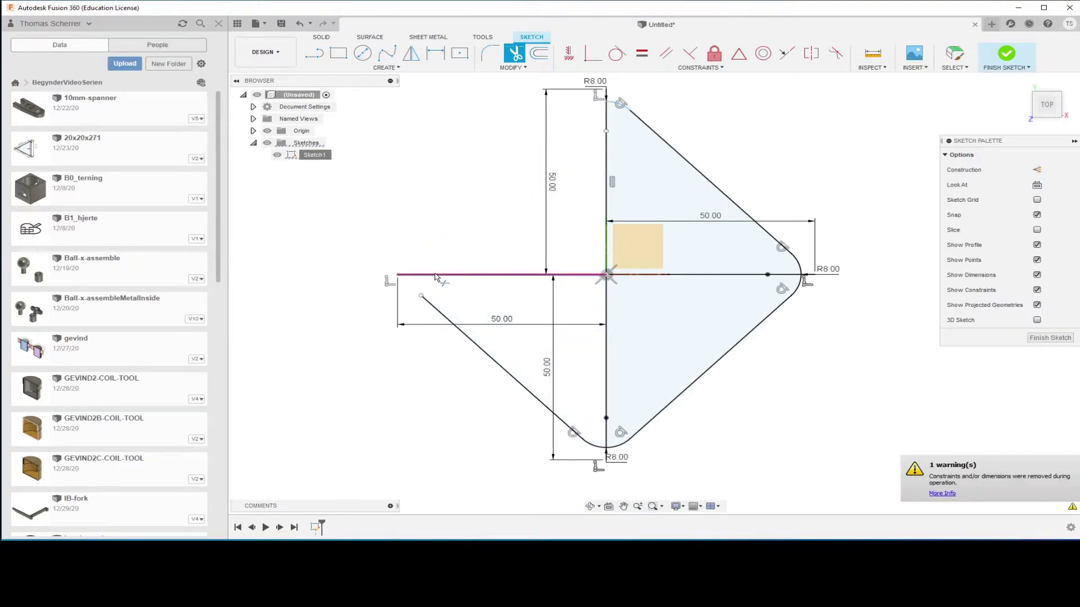
{"action": "left_click", "coordinate": [435, 277]}
{"action": "left_click", "coordinate": [451, 326]}
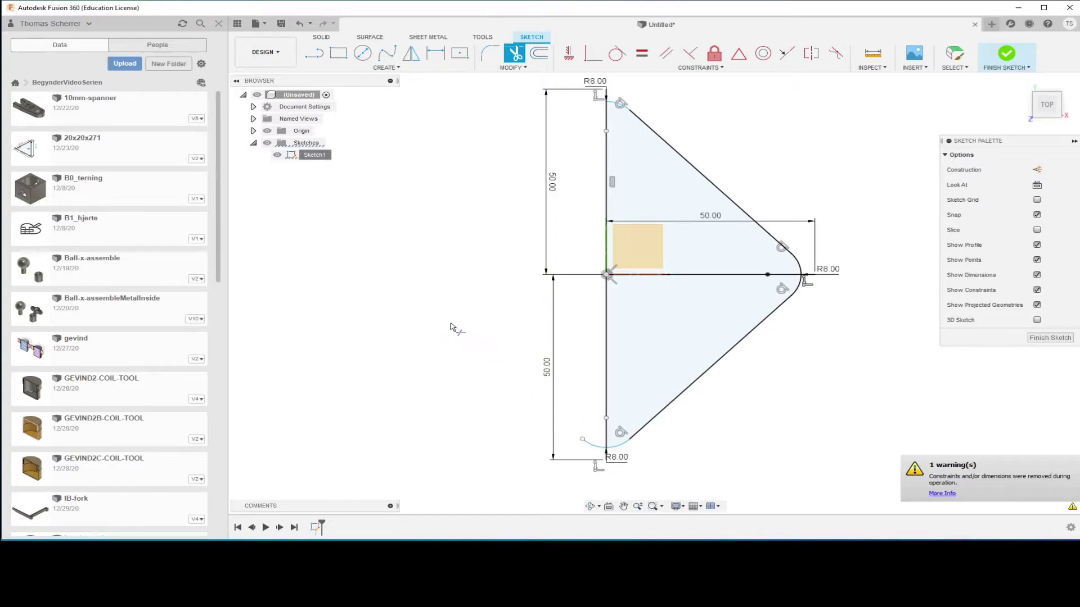
{"action": "left_click", "coordinate": [596, 449]}
{"action": "key", "text": "Escape"}
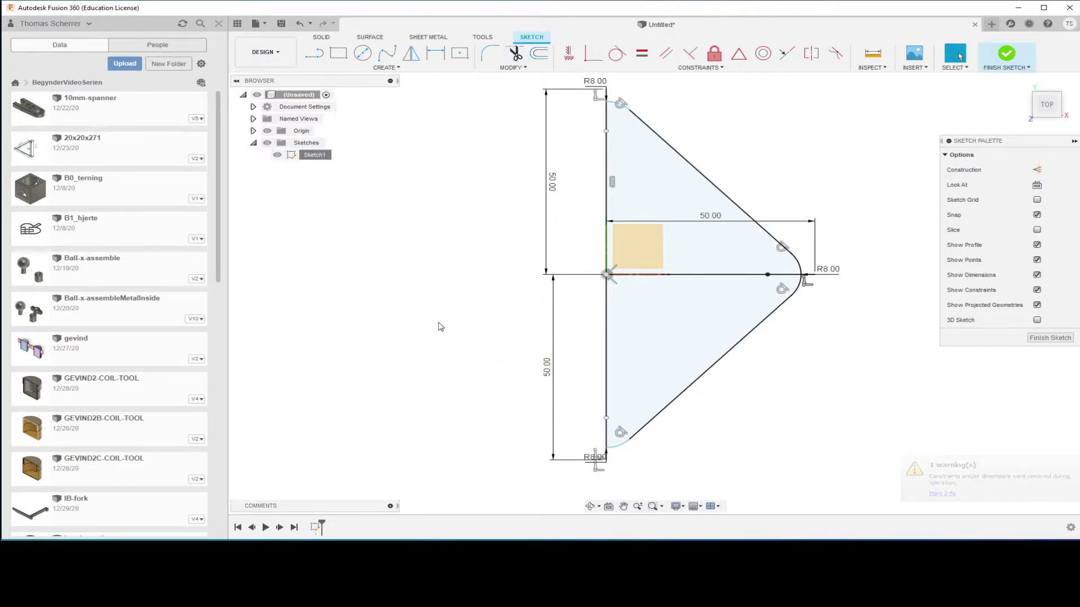
{"action": "left_click", "coordinate": [1007, 53]}
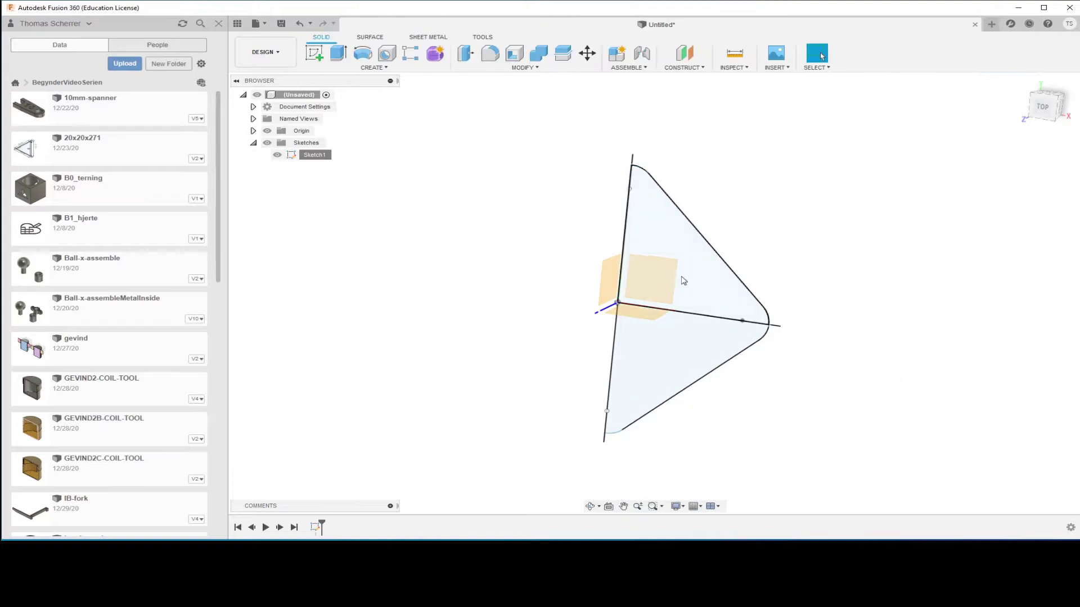
Step: Revolve the upper and lower half-profiles 360° around the vertical line, then orbit to inspect
{"action": "left_click", "coordinate": [711, 283]}
{"action": "left_click", "coordinate": [696, 354], "text": "shift"}
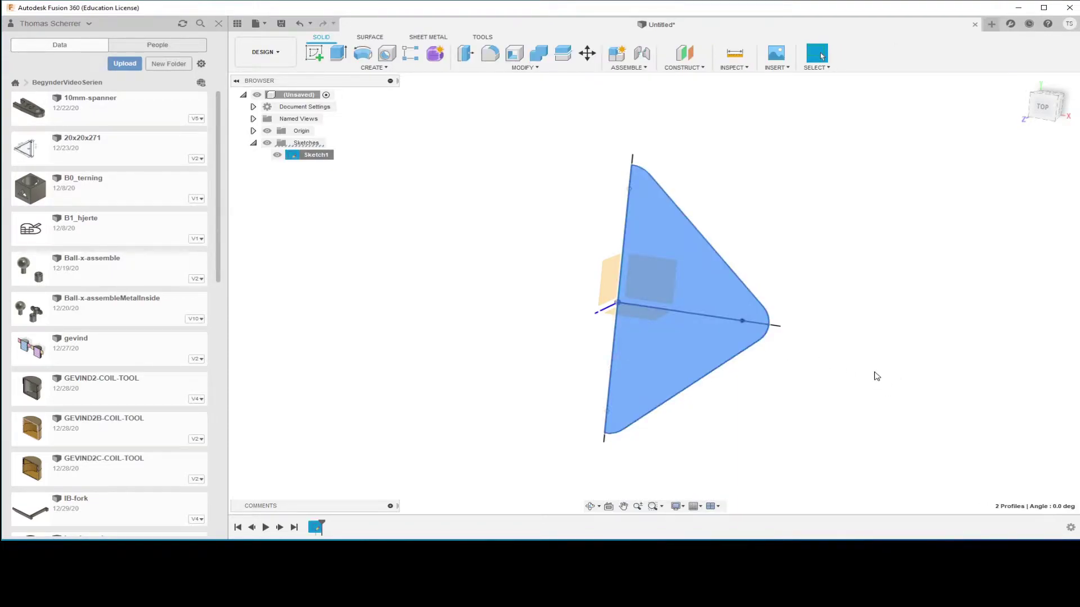
{"action": "left_click", "coordinate": [363, 53]}
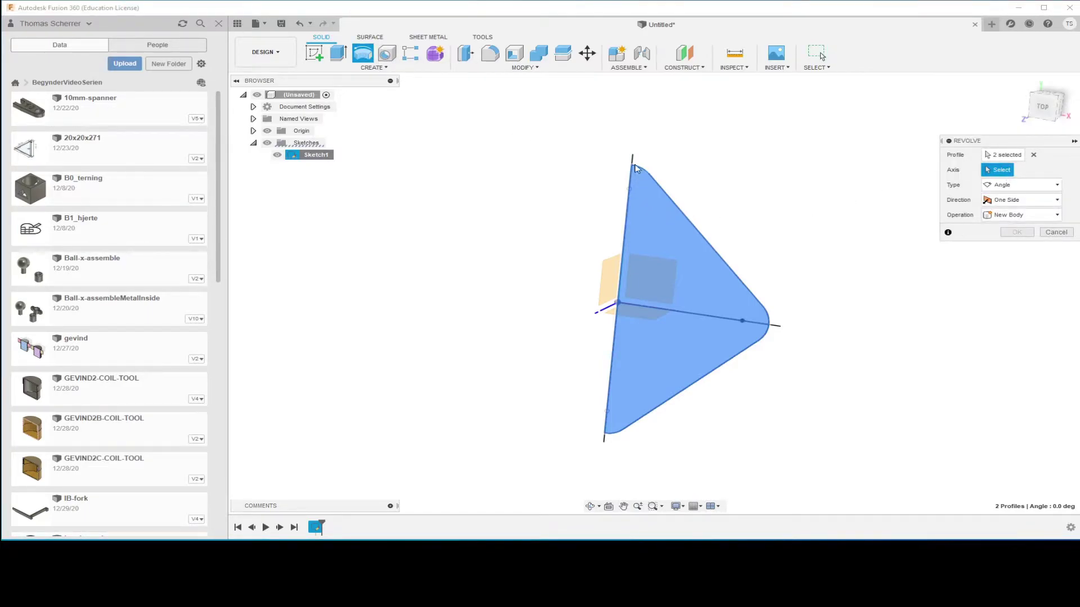
{"action": "left_click", "coordinate": [631, 166]}
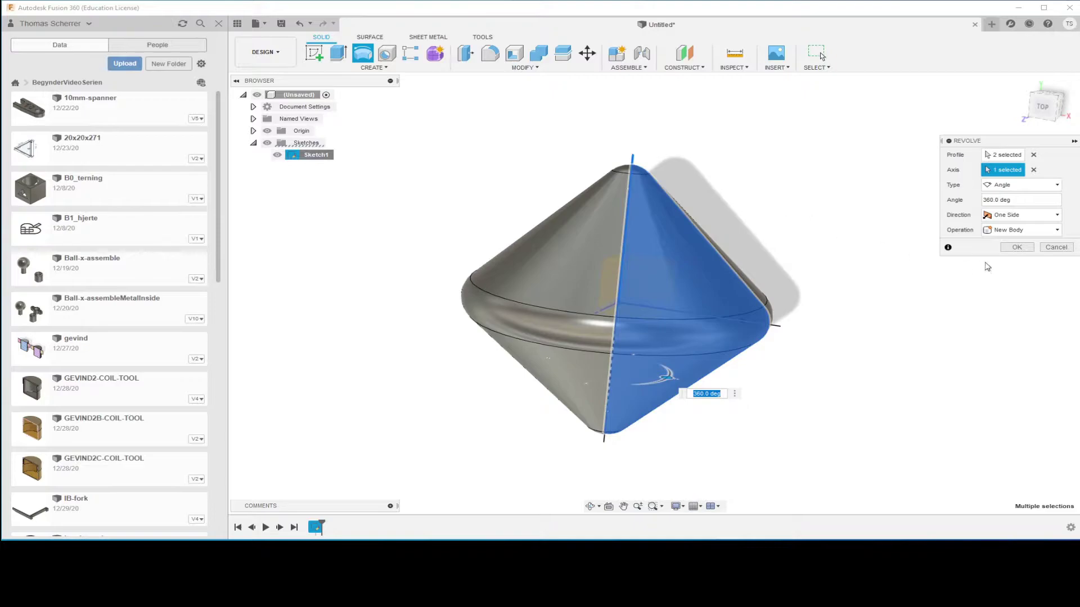
{"action": "left_click", "coordinate": [1017, 248]}
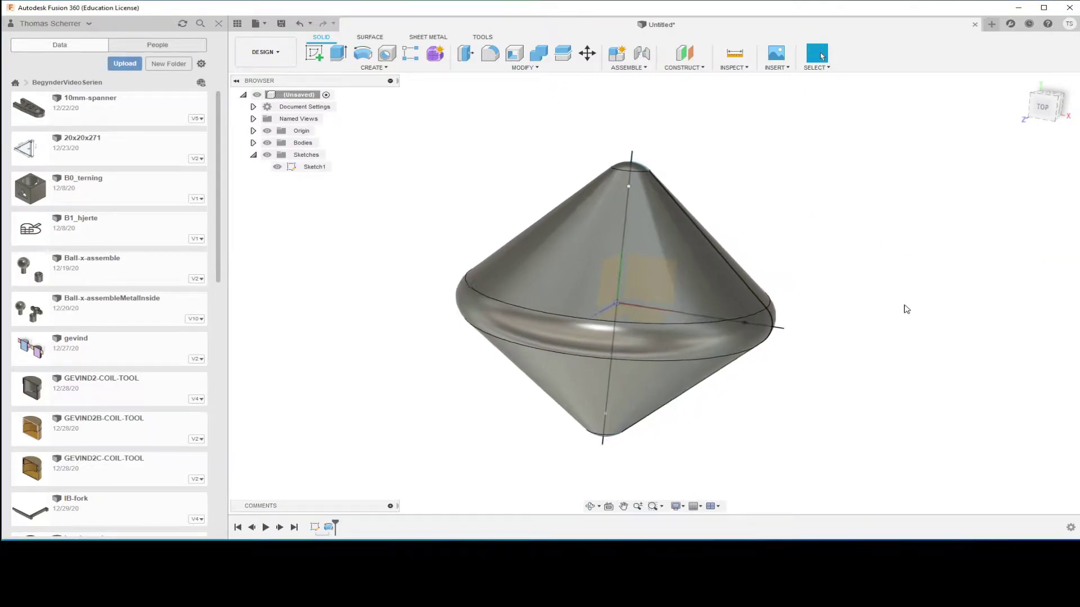
{"action": "middle_click_drag", "start_coordinate": [907, 307], "coordinate": [907, 309], "text": "shift"}
{"action": "key", "text": "F5"}
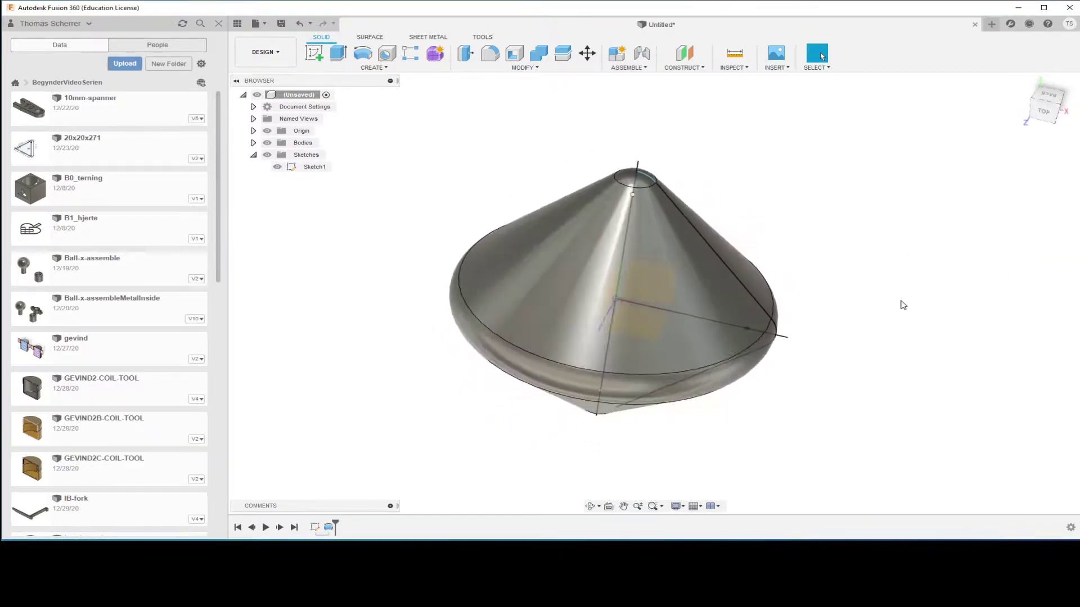
{"action": "mouse_move", "coordinate": [766, 319]}
{"action": "middle_mouse_down", "text": "shift"}
{"action": "mouse_move", "coordinate": [652, 168]}
{"action": "mouse_move", "coordinate": [817, 330]}
{"action": "mouse_move", "coordinate": [769, 339]}
{"action": "mouse_move", "coordinate": [900, 347]}
{"action": "mouse_move", "coordinate": [900, 335]}
{"action": "mouse_move", "coordinate": [947, 330]}
{"action": "mouse_move", "coordinate": [937, 326]}
{"action": "mouse_move", "coordinate": [959, 338]}
{"action": "mouse_move", "coordinate": [702, 243]}
{"action": "mouse_move", "coordinate": [843, 374]}
{"action": "mouse_move", "coordinate": [706, 236]}
{"action": "mouse_move", "coordinate": [1055, 374]}
{"action": "mouse_move", "coordinate": [665, 224]}
{"action": "mouse_move", "coordinate": [1032, 307]}
{"action": "mouse_move", "coordinate": [985, 320]}
{"action": "mouse_move", "coordinate": [792, 201]}
{"action": "middle_mouse_up", "text": "shift"}
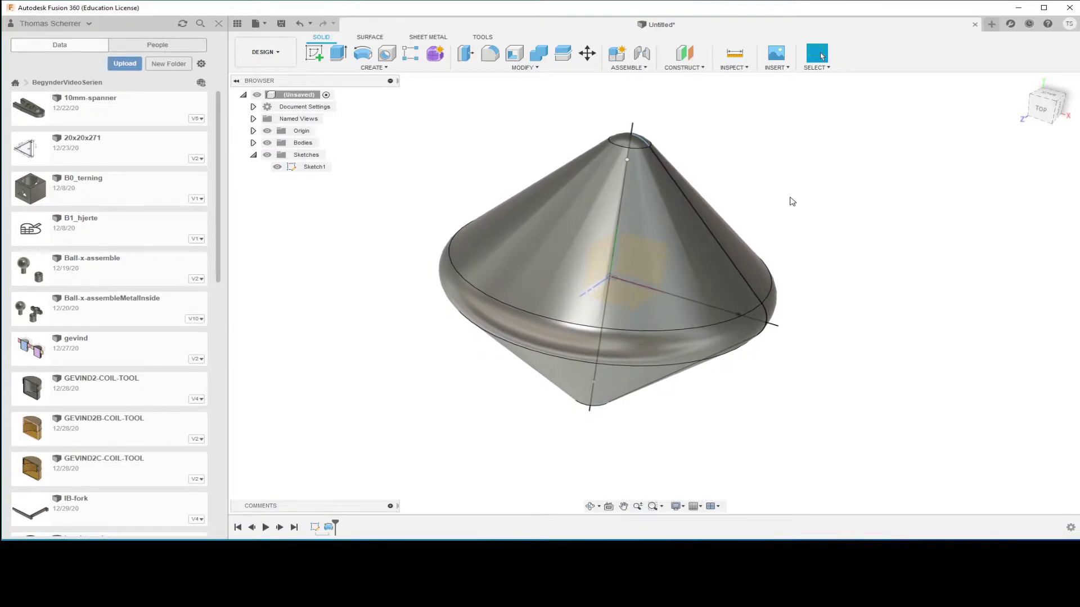
Step: Split Body2 with the plane through its axis into two halves, Body2 and Body3
{"action": "left_click", "coordinate": [567, 59]}
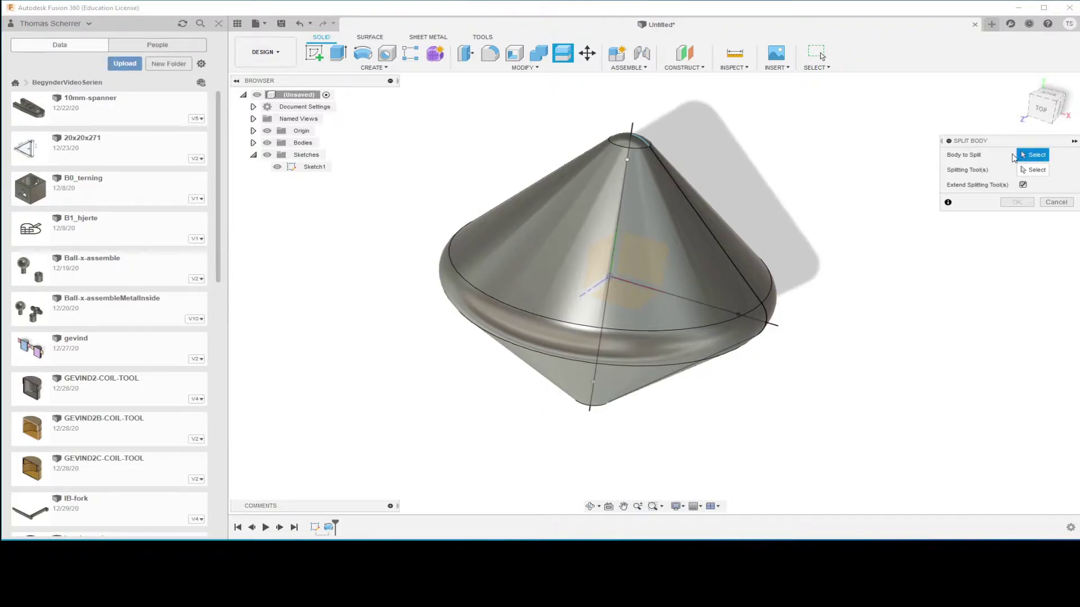
{"action": "left_click", "coordinate": [253, 142]}
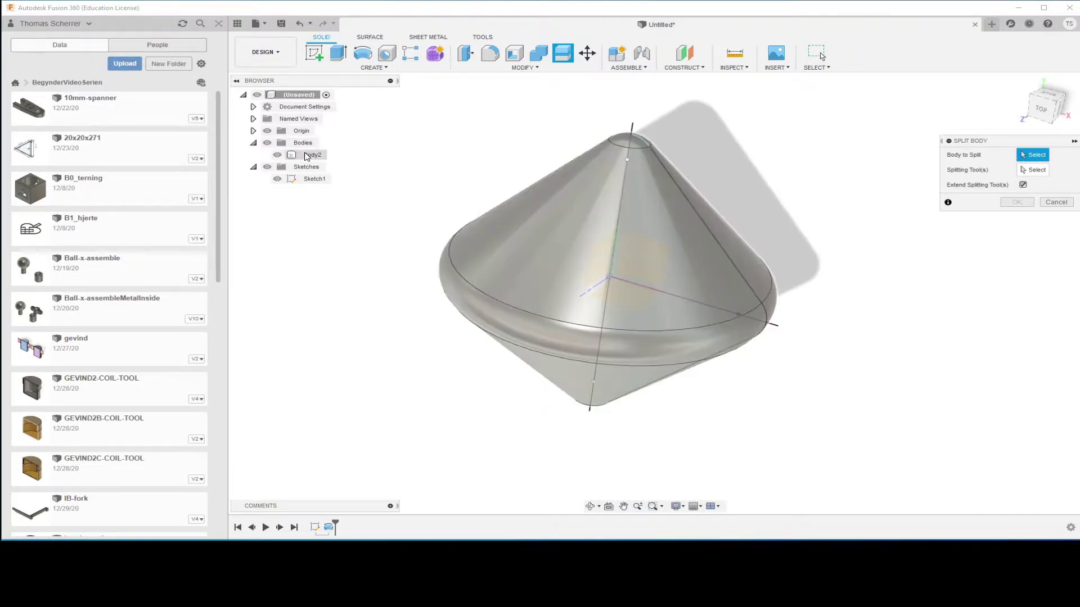
{"action": "left_click", "coordinate": [307, 156]}
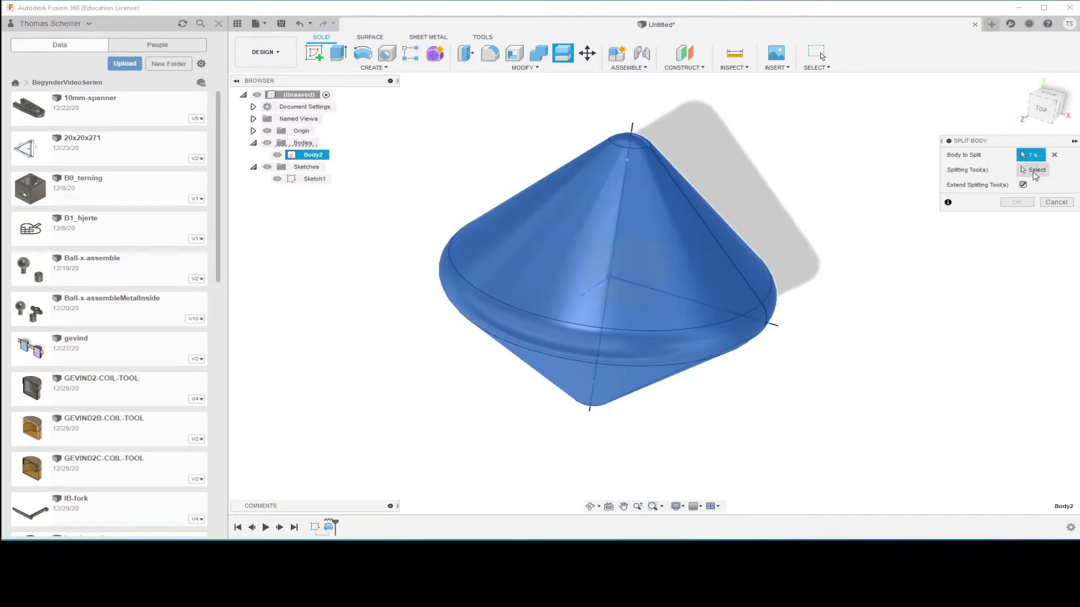
{"action": "left_click", "coordinate": [1035, 172]}
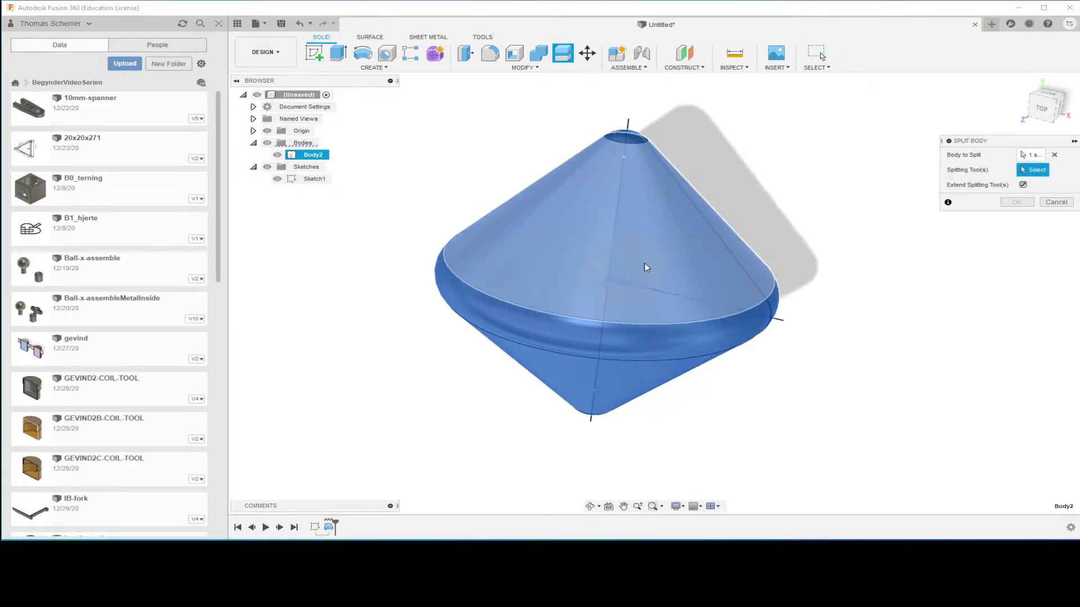
{"action": "left_click", "coordinate": [276, 155]}
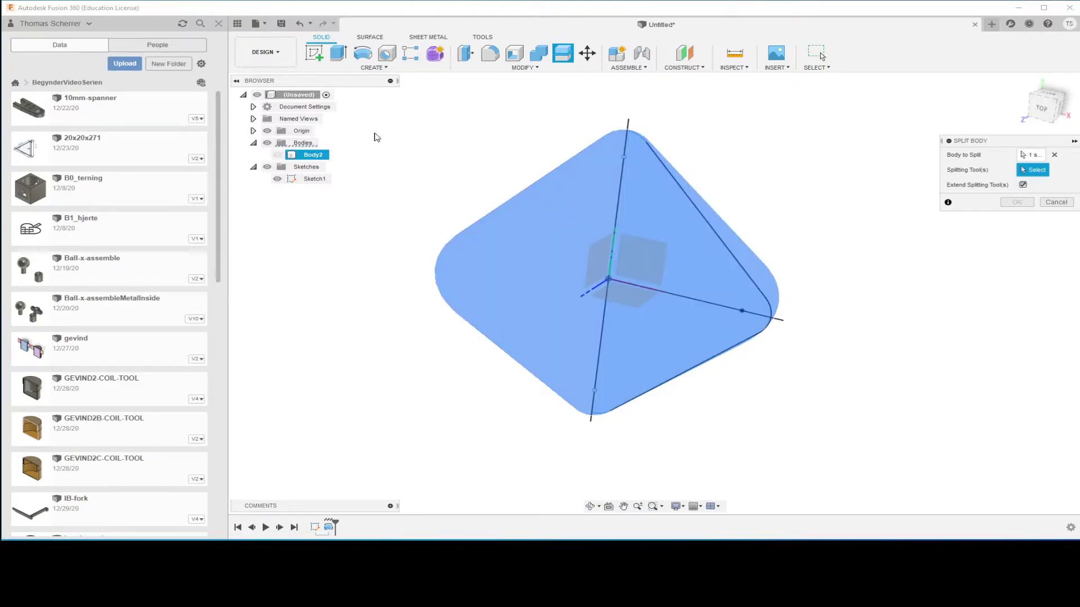
{"action": "left_click", "coordinate": [643, 240]}
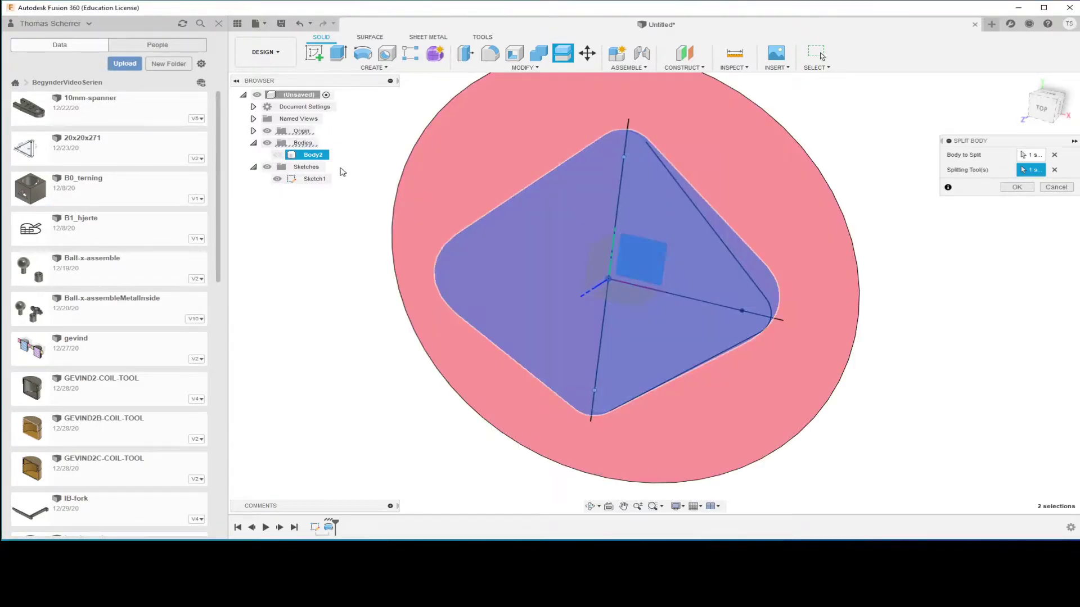
{"action": "left_click", "coordinate": [277, 155]}
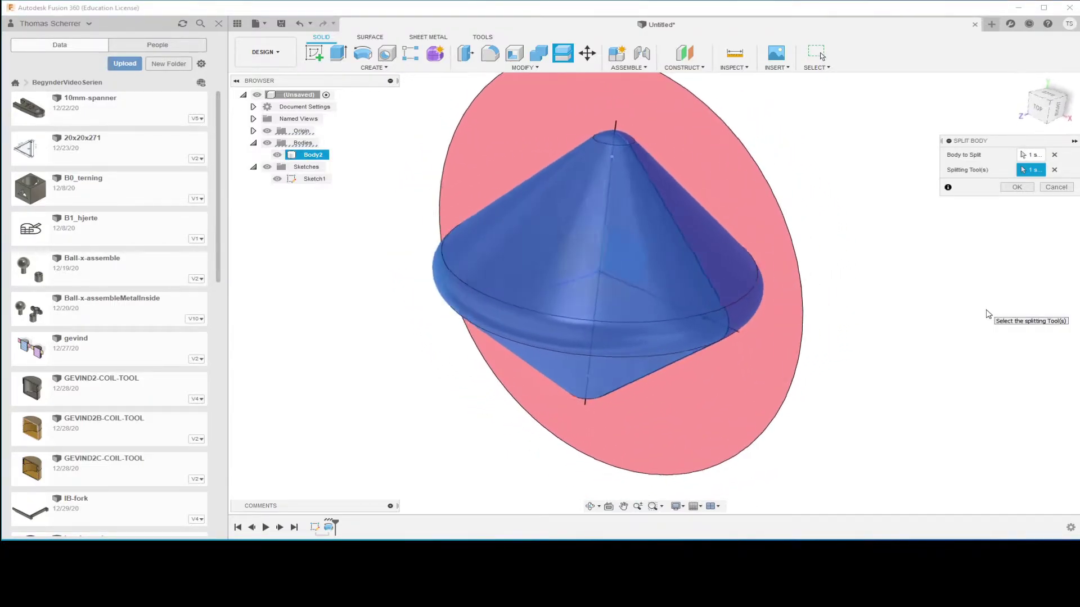
{"action": "left_click", "coordinate": [1017, 187]}
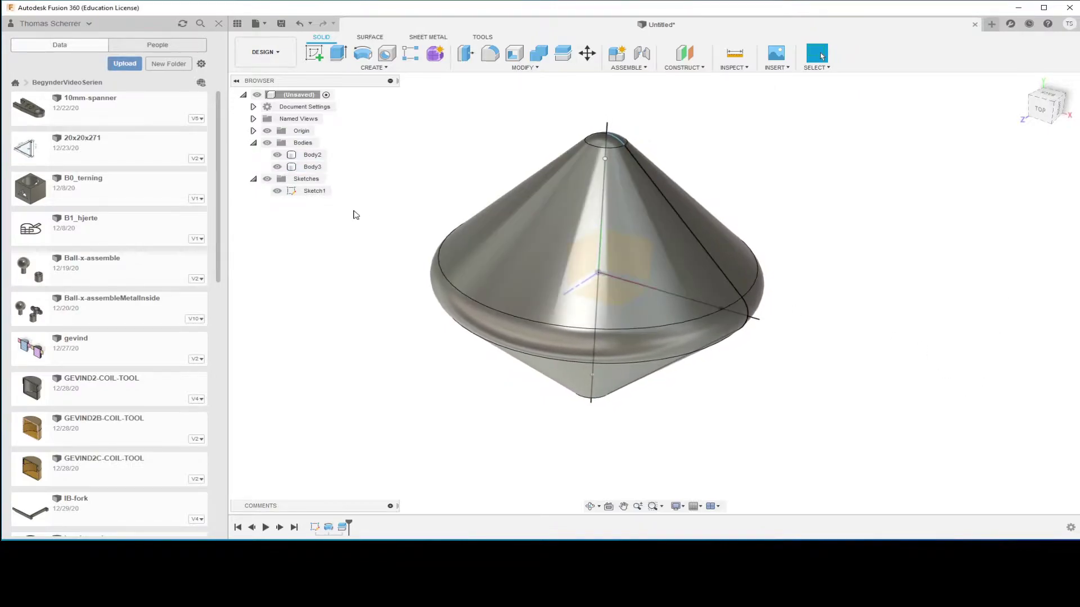
Step: Hide Body3 to inspect Body2's flat cut face, then select the Body3 half
{"action": "left_click", "coordinate": [277, 167]}
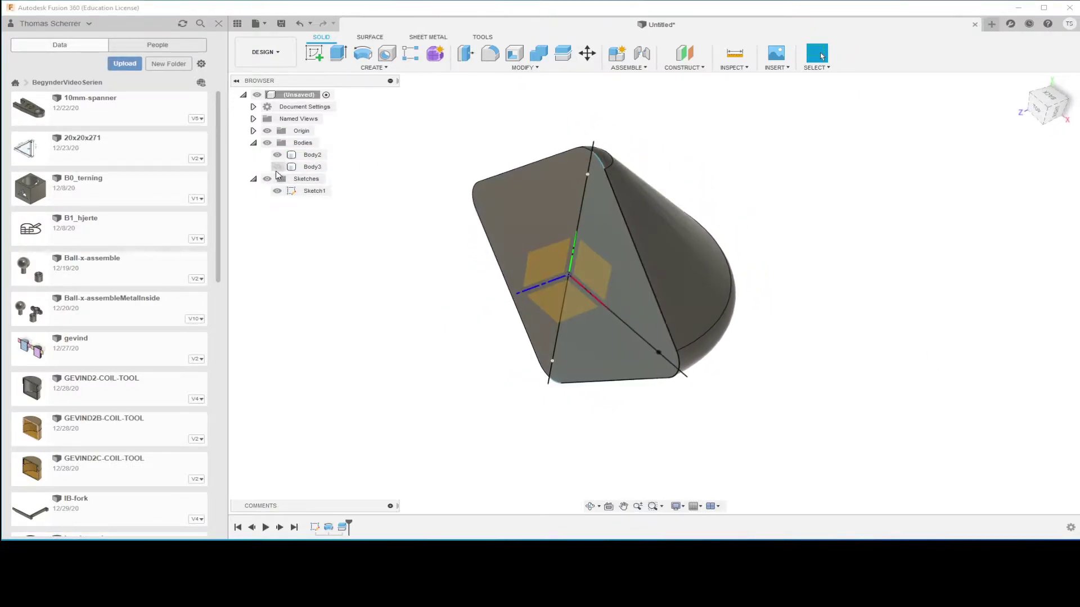
{"action": "middle_click_drag", "start_coordinate": [800, 217], "coordinate": [962, 317], "text": "shift"}
{"action": "key", "text": "F6"}
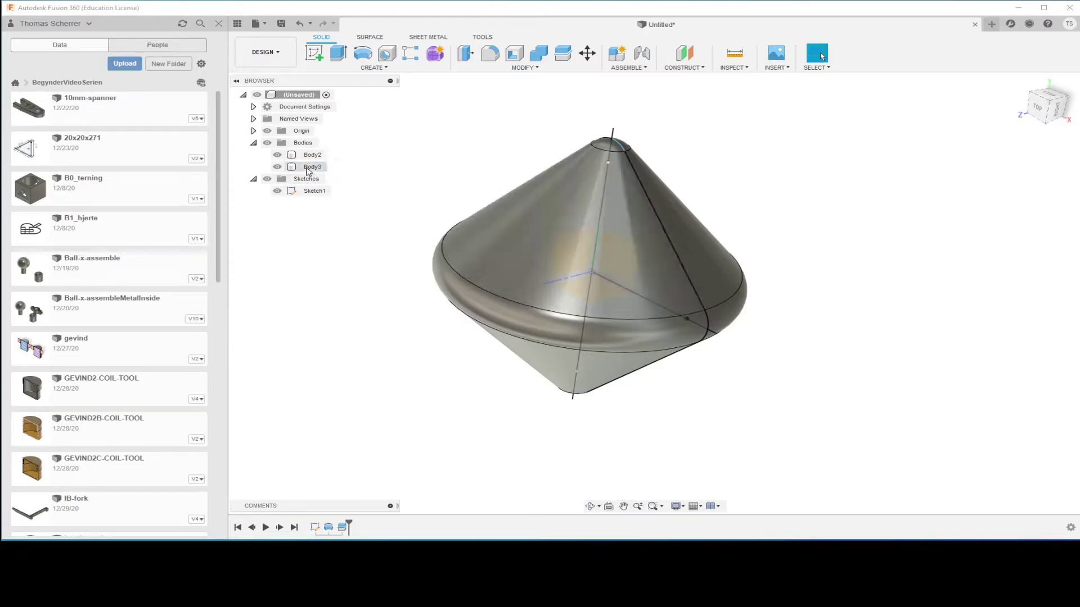
{"action": "left_click", "coordinate": [539, 203]}
{"action": "key", "text": "F6"}
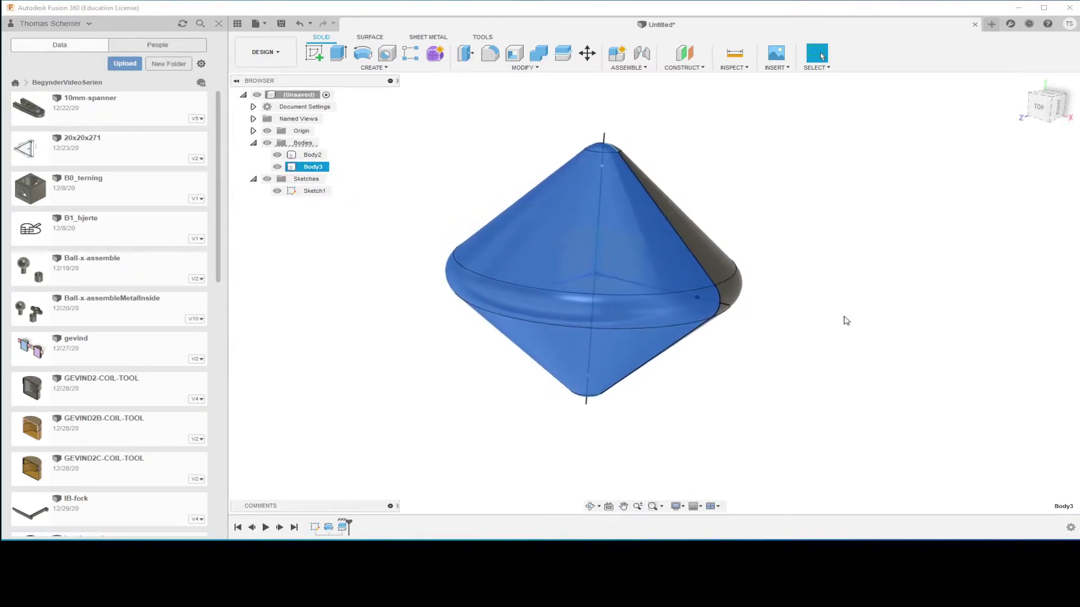
Step: Rotate Body3 by -90° about the central axis line using Move/Copy
{"action": "right_click", "coordinate": [835, 209]}
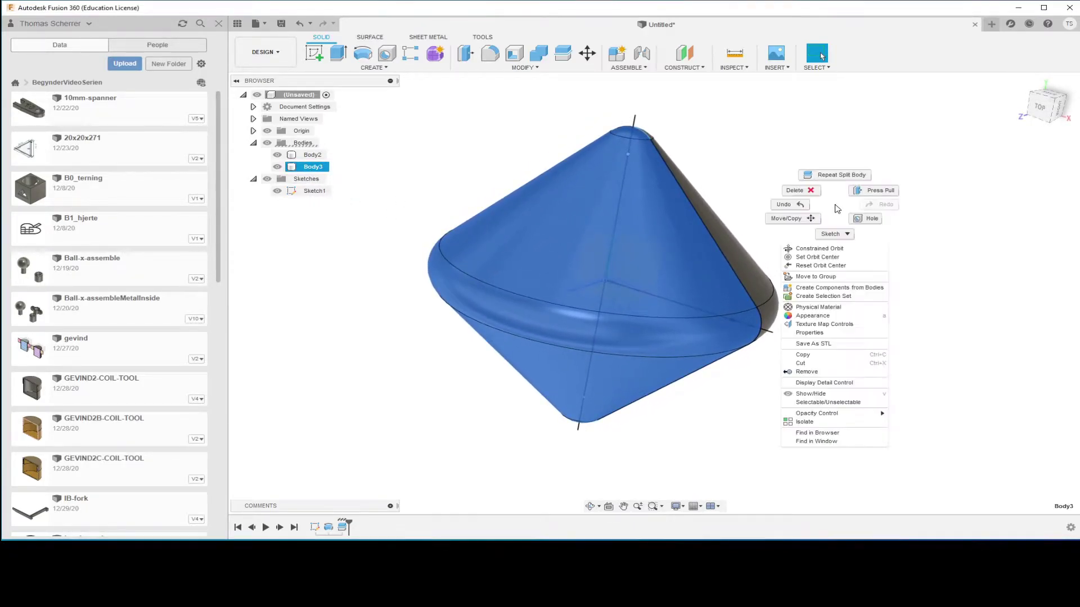
{"action": "left_click", "coordinate": [802, 221]}
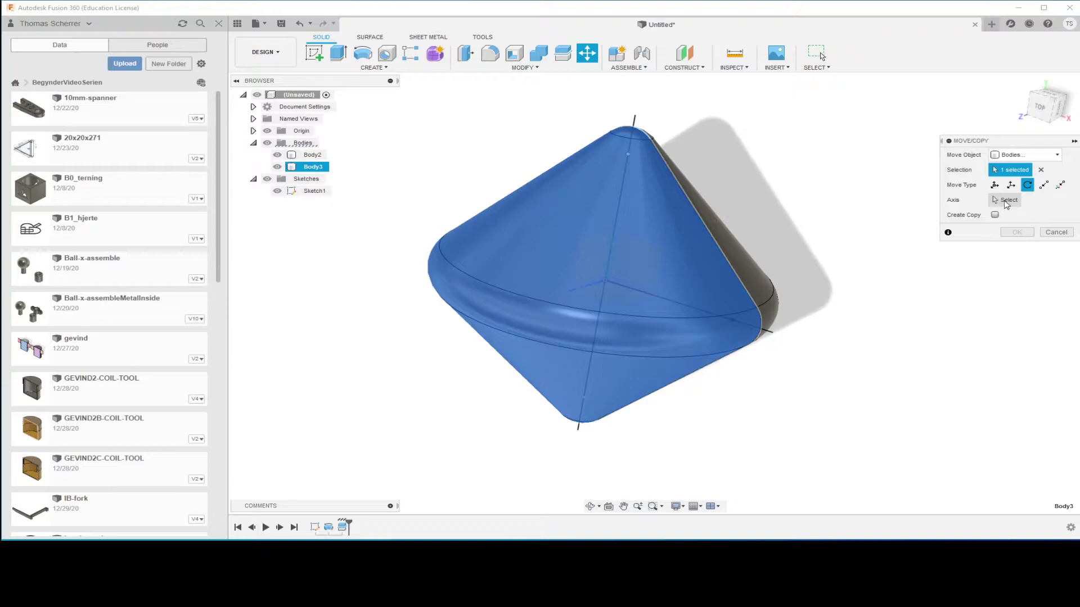
{"action": "left_click", "coordinate": [1006, 201]}
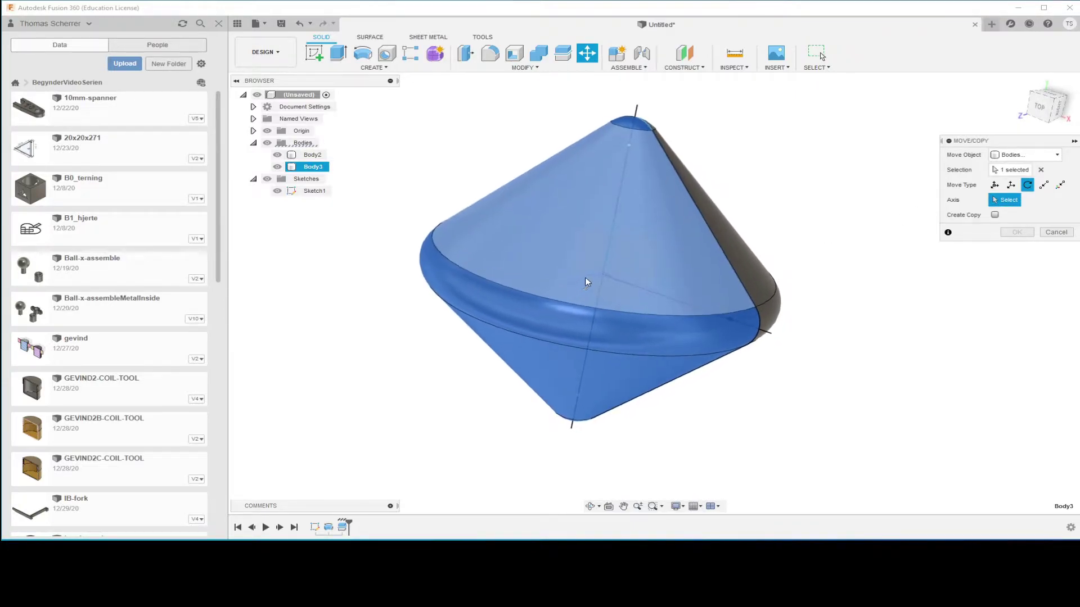
{"action": "left_click", "coordinate": [277, 167]}
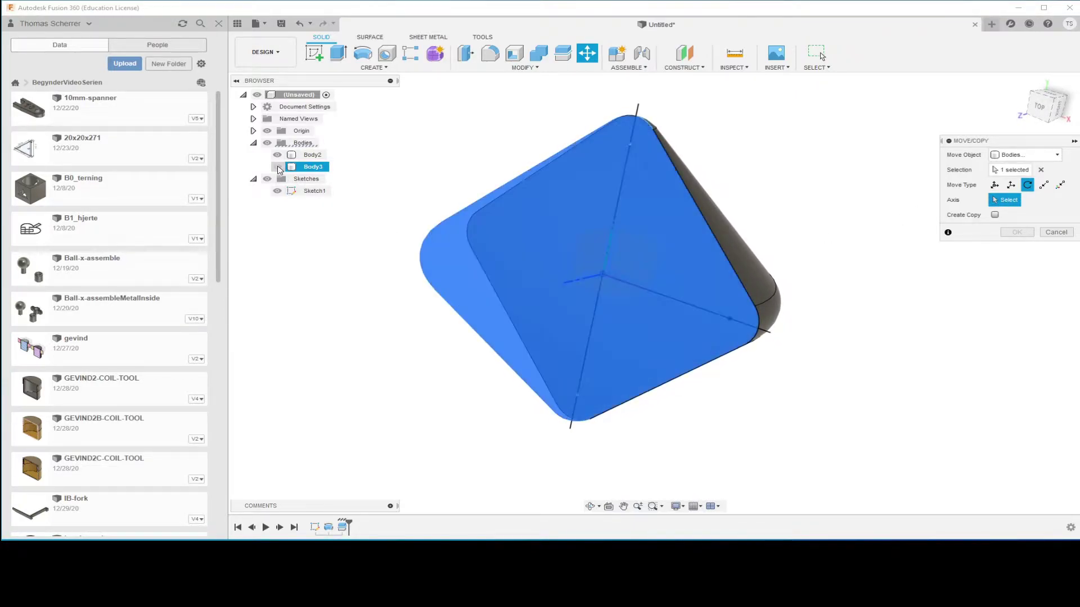
{"action": "left_click", "coordinate": [574, 279]}
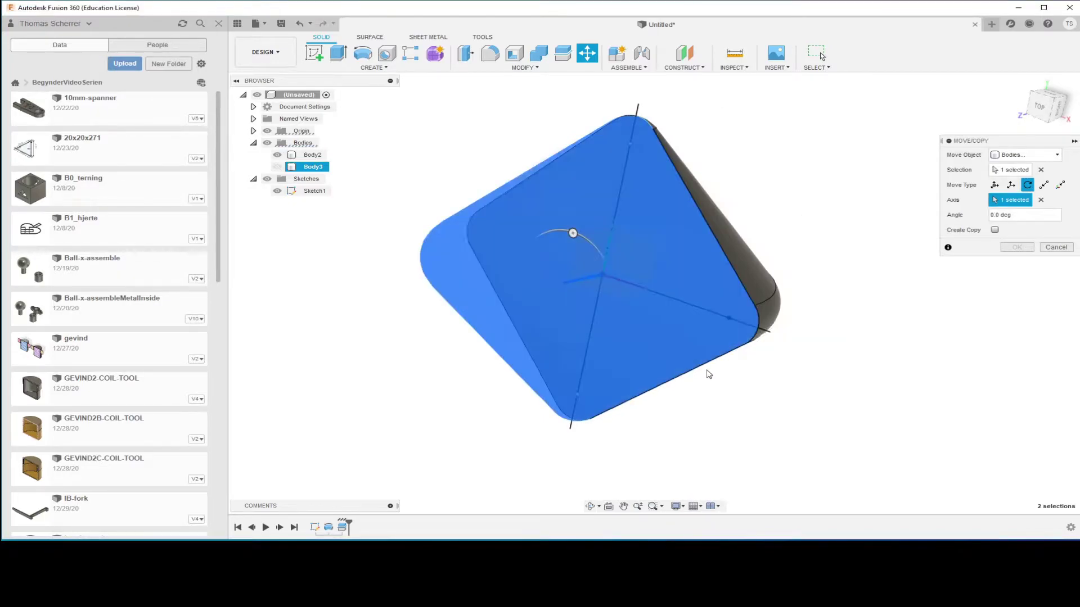
{"action": "middle_click_drag", "start_coordinate": [708, 375], "coordinate": [662, 297], "text": "shift"}
{"action": "left_click", "coordinate": [277, 167]}
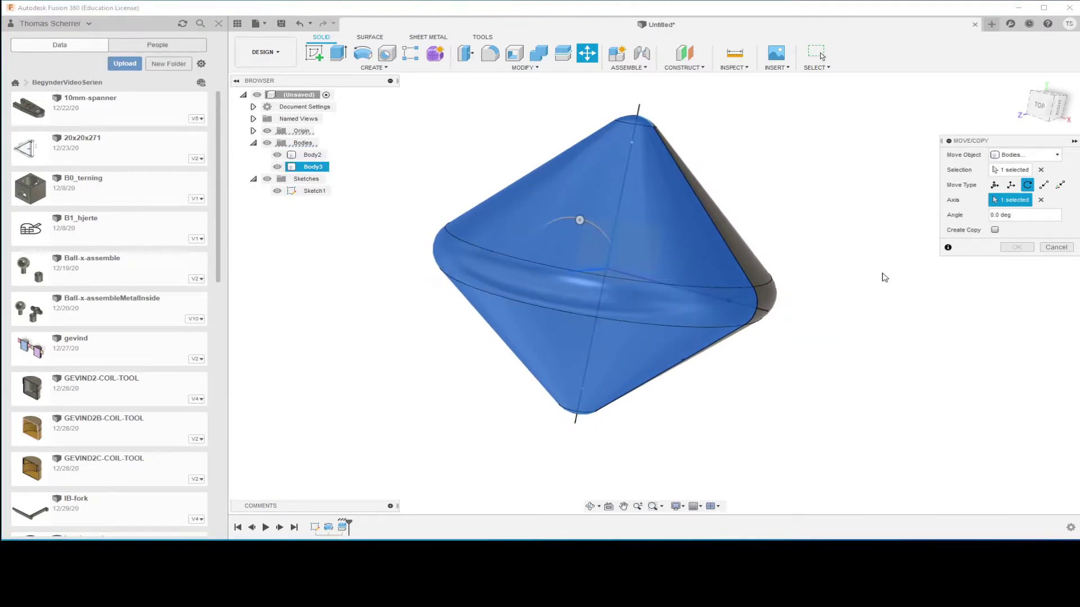
{"action": "left_click_drag", "start_coordinate": [579, 223], "coordinate": [615, 285]}
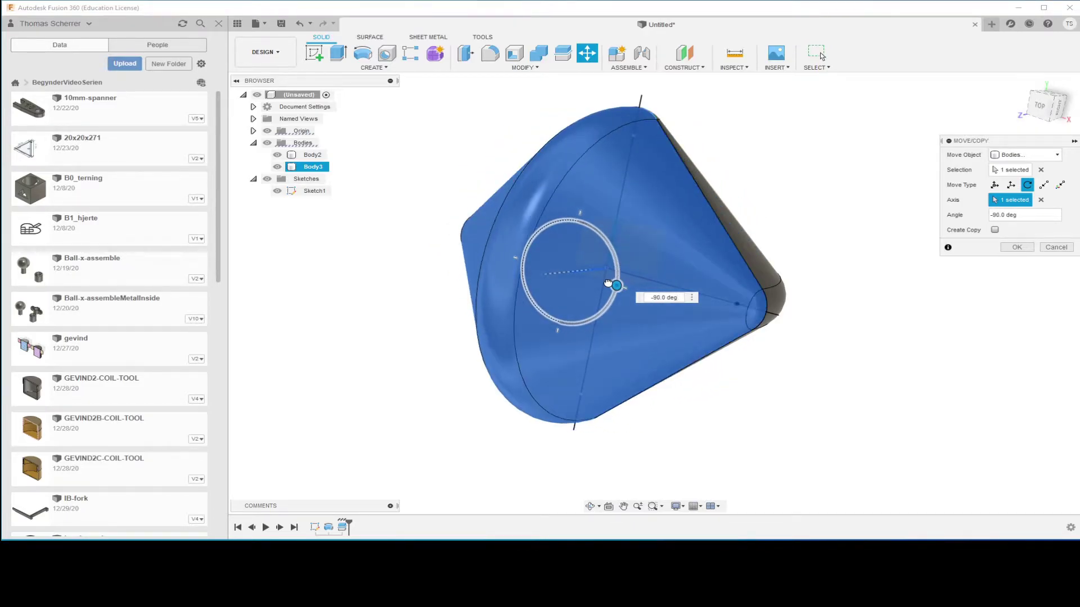
{"action": "mouse_move", "coordinate": [895, 361]}
{"action": "middle_mouse_down", "text": "shift"}
{"action": "mouse_move", "coordinate": [932, 352]}
{"action": "mouse_move", "coordinate": [1004, 274]}
{"action": "mouse_move", "coordinate": [1000, 325]}
{"action": "mouse_move", "coordinate": [937, 311]}
{"action": "middle_mouse_up", "text": "shift"}
{"action": "key", "text": "Return"}
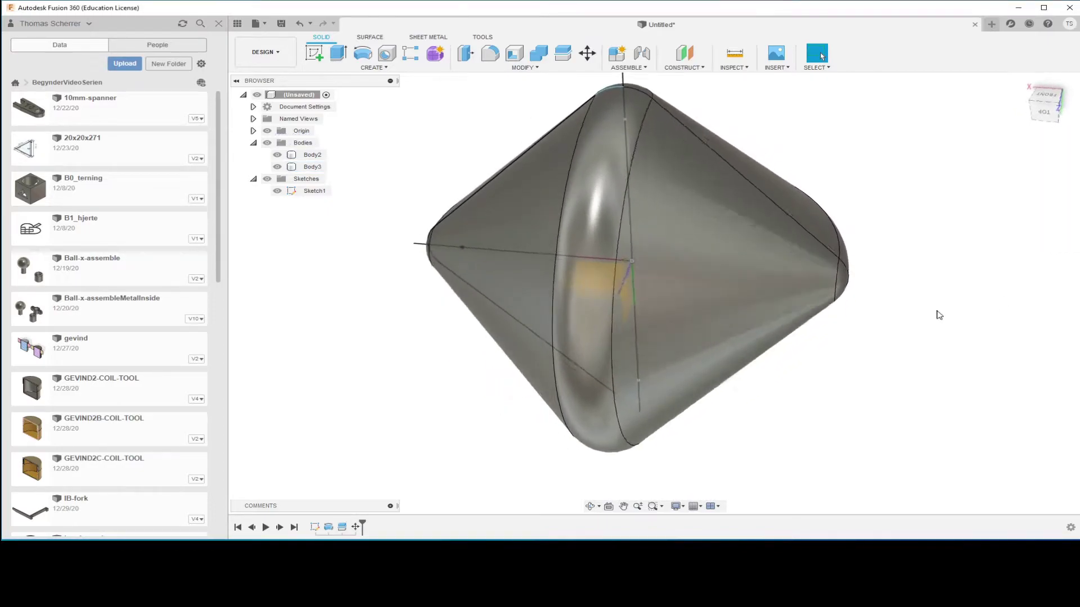
Step: Hide the sketches and Body2, then select Body3's flat square face
{"action": "left_click", "coordinate": [267, 180]}
{"action": "mouse_move", "coordinate": [777, 315]}
{"action": "middle_mouse_down", "text": "shift"}
{"action": "mouse_move", "coordinate": [947, 333]}
{"action": "mouse_move", "coordinate": [990, 347]}
{"action": "mouse_move", "coordinate": [993, 361]}
{"action": "mouse_move", "coordinate": [610, 322]}
{"action": "mouse_move", "coordinate": [628, 337]}
{"action": "mouse_move", "coordinate": [632, 255]}
{"action": "mouse_move", "coordinate": [636, 369]}
{"action": "mouse_move", "coordinate": [687, 410]}
{"action": "mouse_move", "coordinate": [735, 410]}
{"action": "mouse_move", "coordinate": [326, 239]}
{"action": "middle_mouse_up", "text": "shift"}
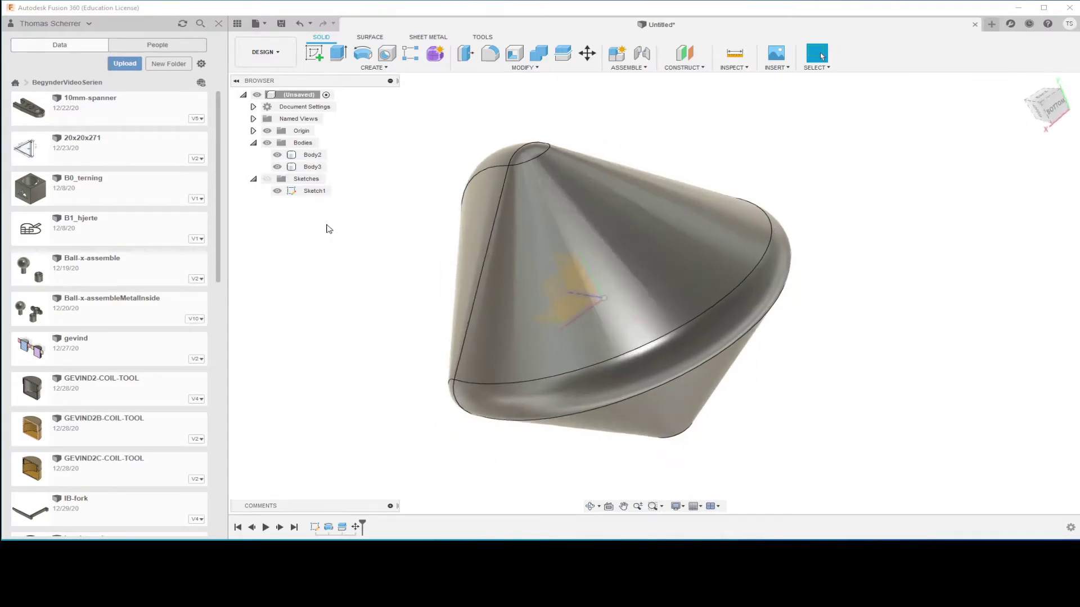
{"action": "left_click", "coordinate": [278, 160]}
{"action": "mouse_move", "coordinate": [383, 352]}
{"action": "middle_mouse_down", "text": "shift"}
{"action": "mouse_move", "coordinate": [493, 414]}
{"action": "mouse_move", "coordinate": [646, 264]}
{"action": "mouse_move", "coordinate": [676, 301]}
{"action": "middle_mouse_up", "text": "shift"}
{"action": "left_click", "coordinate": [658, 257]}
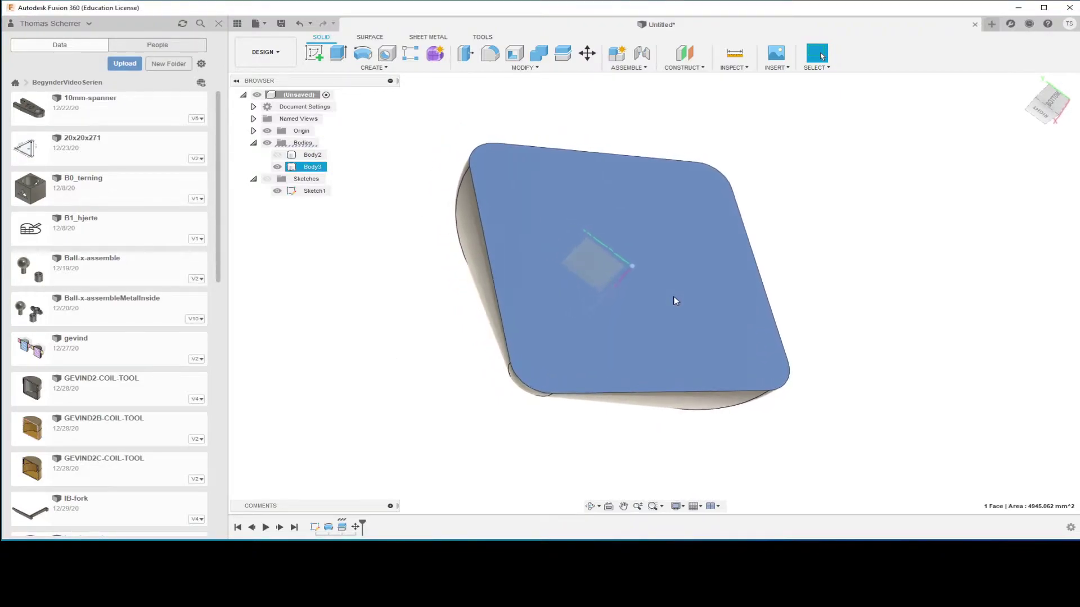
Step: On Body3's flat face, sketch a 30 × 30 mm center rectangle at the origin
{"action": "right_click", "coordinate": [676, 298]}
{"action": "left_click", "coordinate": [643, 325]}
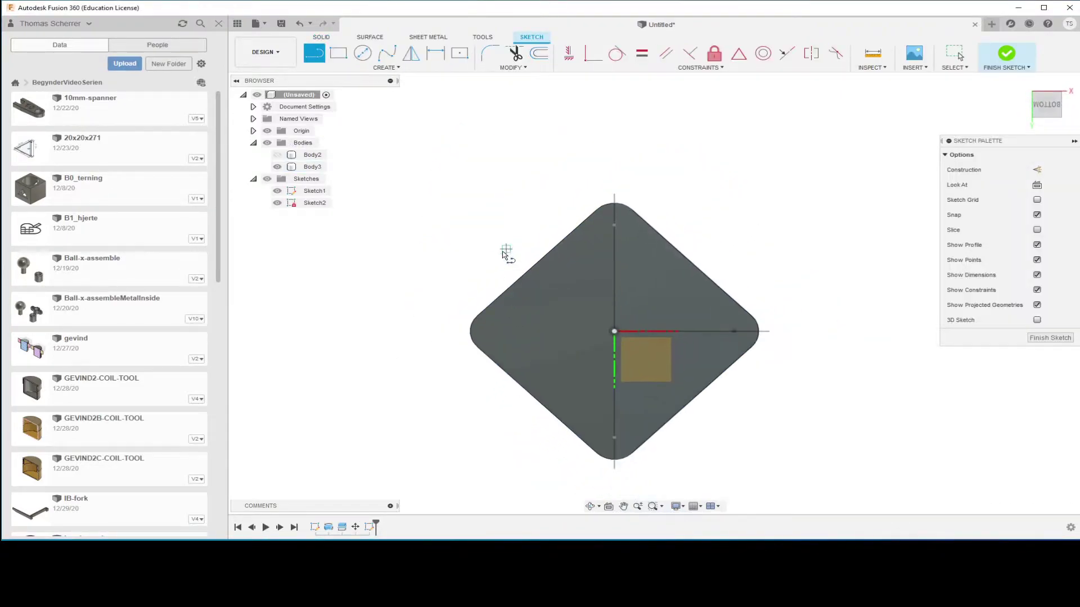
{"action": "scroll", "coordinate": [476, 400], "scroll_direction": "up", "scroll_amount": 2}
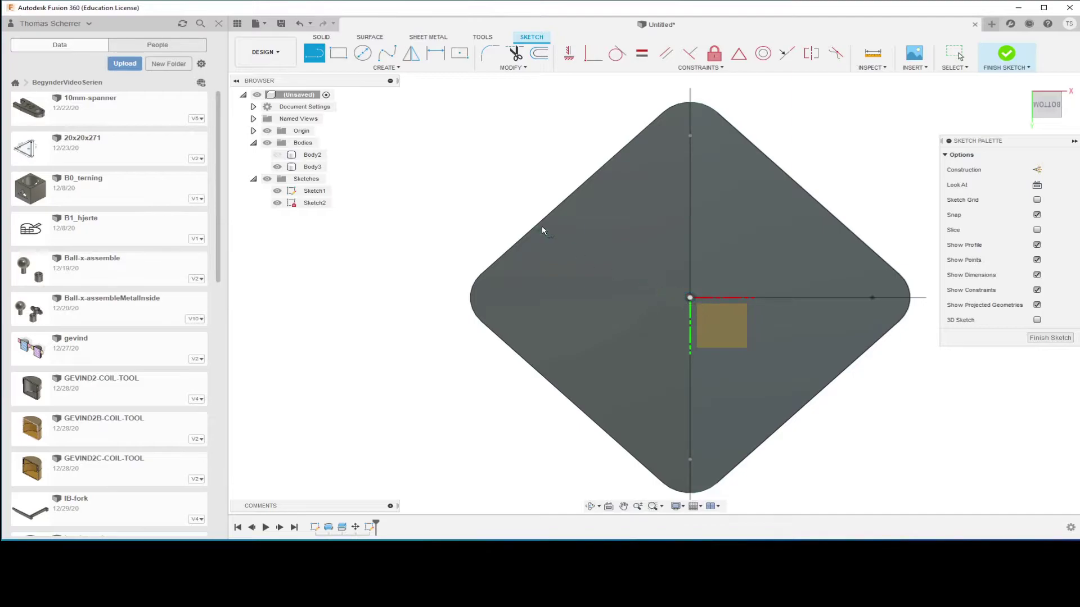
{"action": "left_click", "coordinate": [384, 68]}
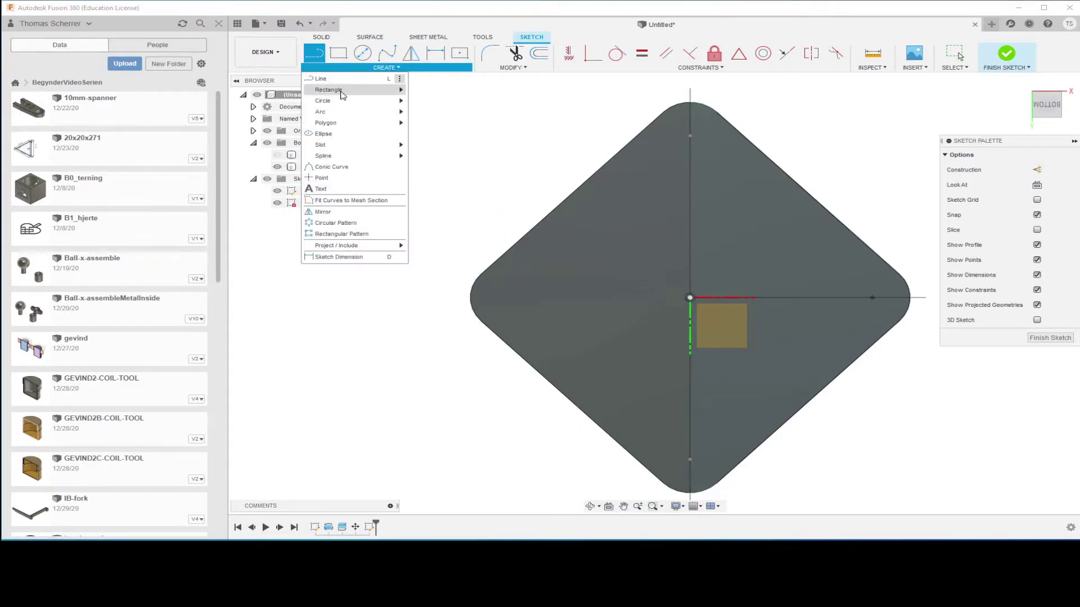
{"action": "left_click", "coordinate": [441, 111]}
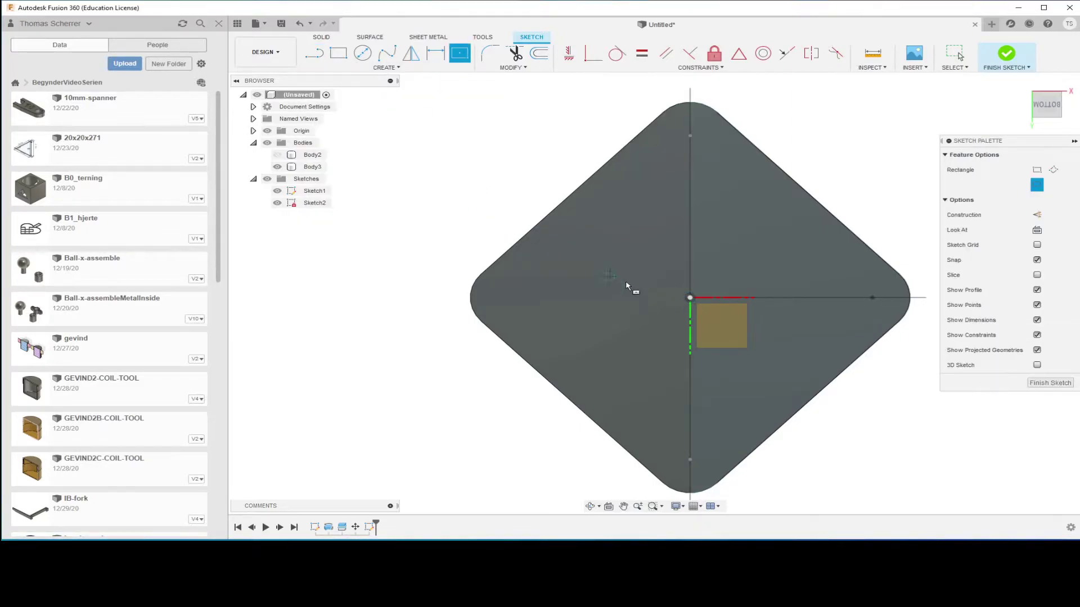
{"action": "left_click", "coordinate": [690, 298]}
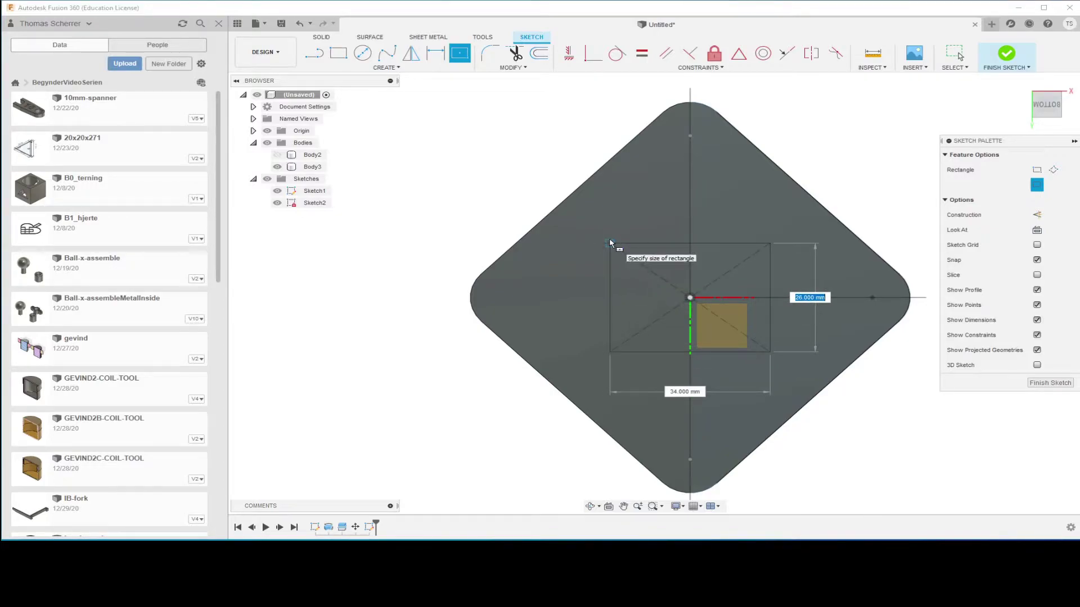
{"action": "key", "text": "Tab"}
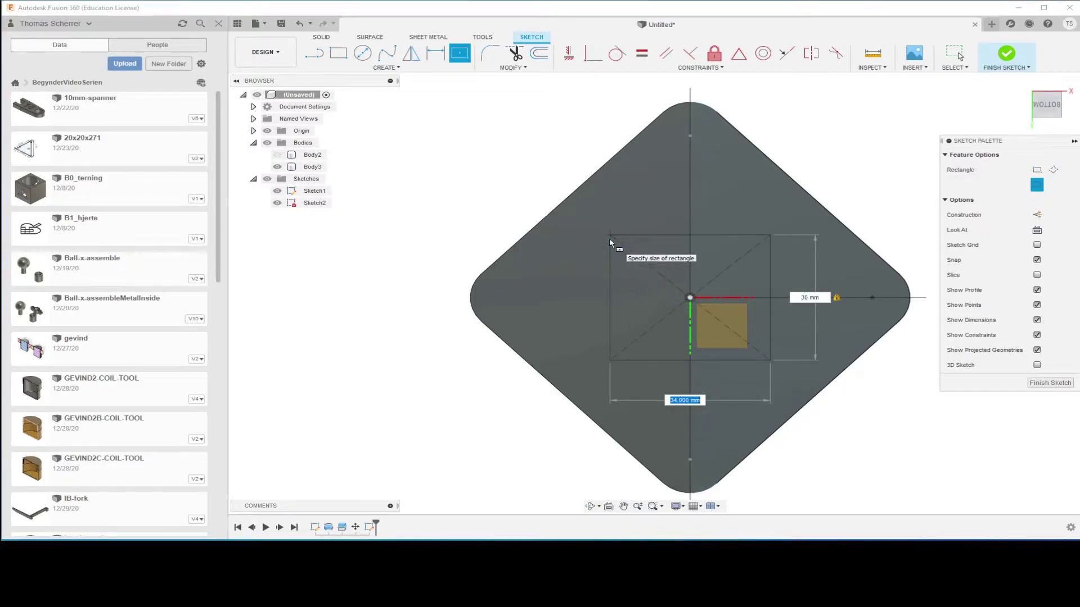
{"action": "type", "text": "30"}
{"action": "key", "text": "Return"}
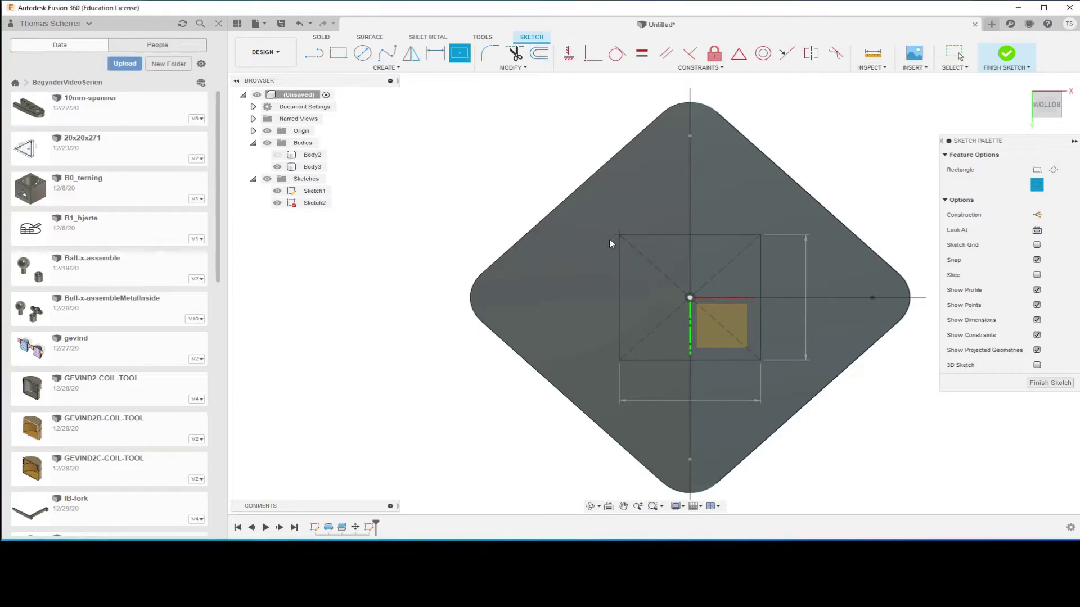
{"action": "key", "text": "Escape"}
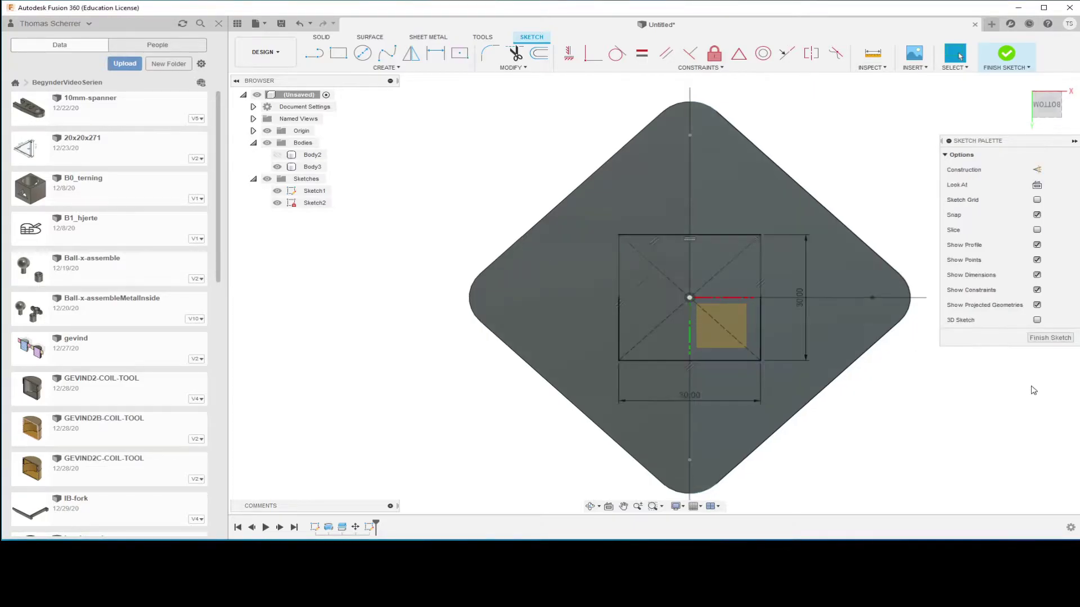
Step: Finish the sketch and extrude the square profile about 33 mm into Body3 as a cut pocket
{"action": "left_click", "coordinate": [1051, 338]}
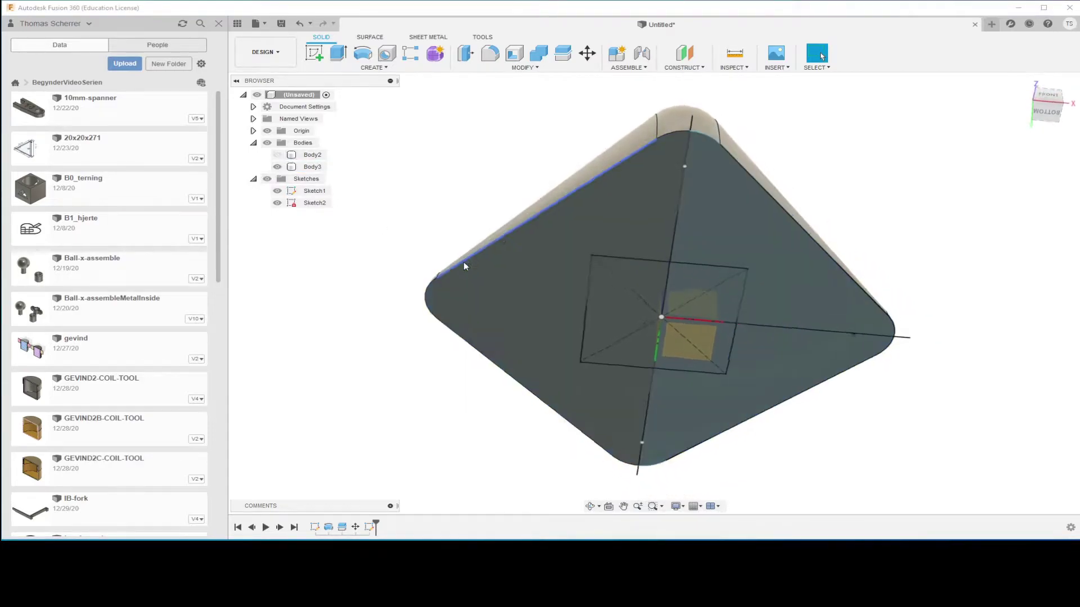
{"action": "left_click", "coordinate": [278, 192]}
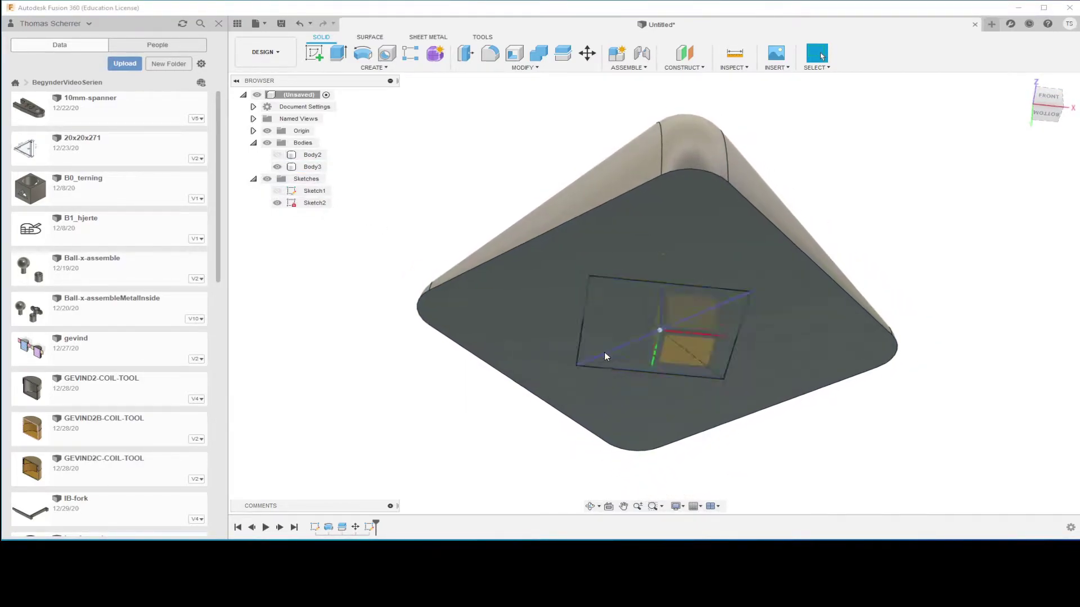
{"action": "left_click", "coordinate": [610, 329]}
{"action": "mouse_move", "coordinate": [609, 329]}
{"action": "middle_mouse_down", "text": "shift"}
{"action": "mouse_move", "coordinate": [598, 371]}
{"action": "mouse_move", "coordinate": [526, 366]}
{"action": "middle_mouse_up", "text": "shift"}
{"action": "key", "text": "e"}
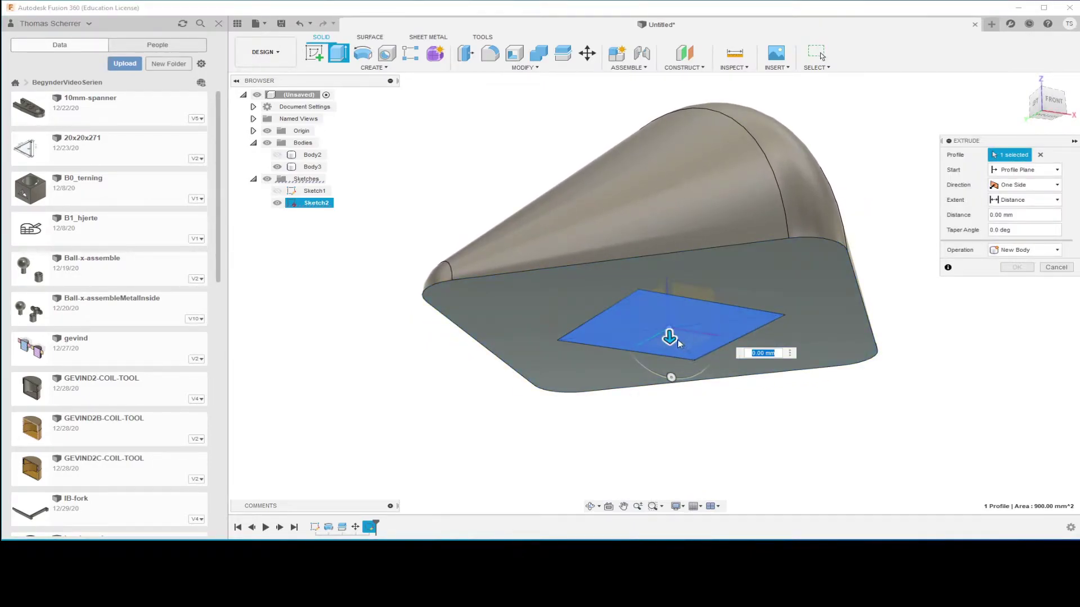
{"action": "left_click_drag", "start_coordinate": [674, 354], "coordinate": [665, 186]}
{"action": "middle_click_drag", "start_coordinate": [665, 186], "coordinate": [641, 203], "text": "shift"}
{"action": "mouse_move", "coordinate": [641, 204]}
{"action": "left_mouse_down"}
{"action": "mouse_move", "coordinate": [632, 185]}
{"action": "mouse_move", "coordinate": [631, 196]}
{"action": "left_mouse_up"}
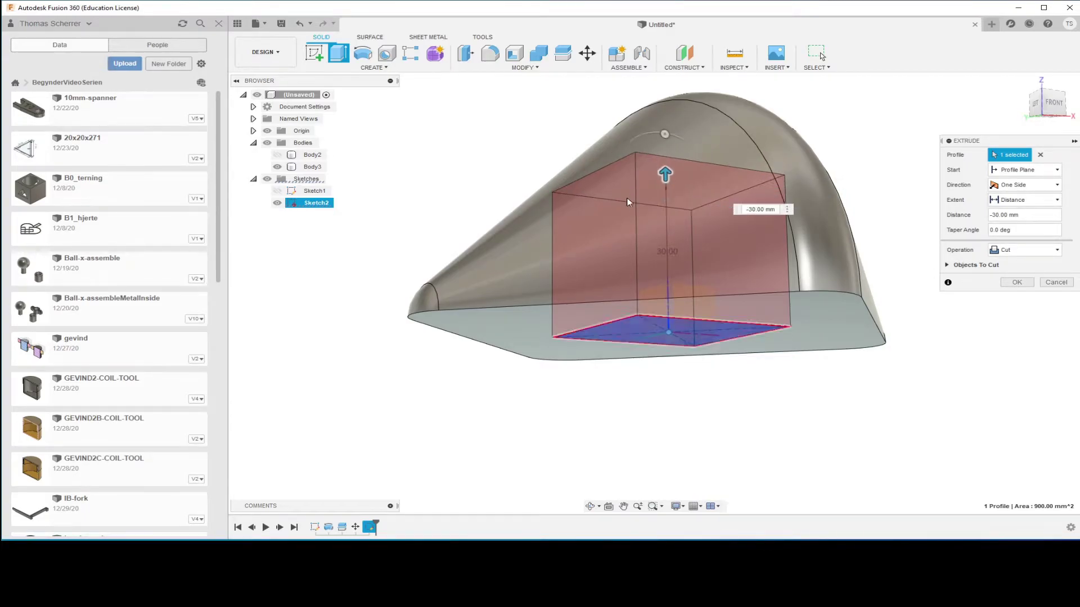
{"action": "mouse_move", "coordinate": [631, 195]}
{"action": "middle_mouse_down", "text": "shift"}
{"action": "mouse_move", "coordinate": [733, 355]}
{"action": "mouse_move", "coordinate": [788, 258]}
{"action": "mouse_move", "coordinate": [743, 228]}
{"action": "mouse_move", "coordinate": [703, 270]}
{"action": "middle_mouse_up", "text": "shift"}
{"action": "middle_click_drag", "start_coordinate": [1003, 282], "coordinate": [928, 403], "text": "shift"}
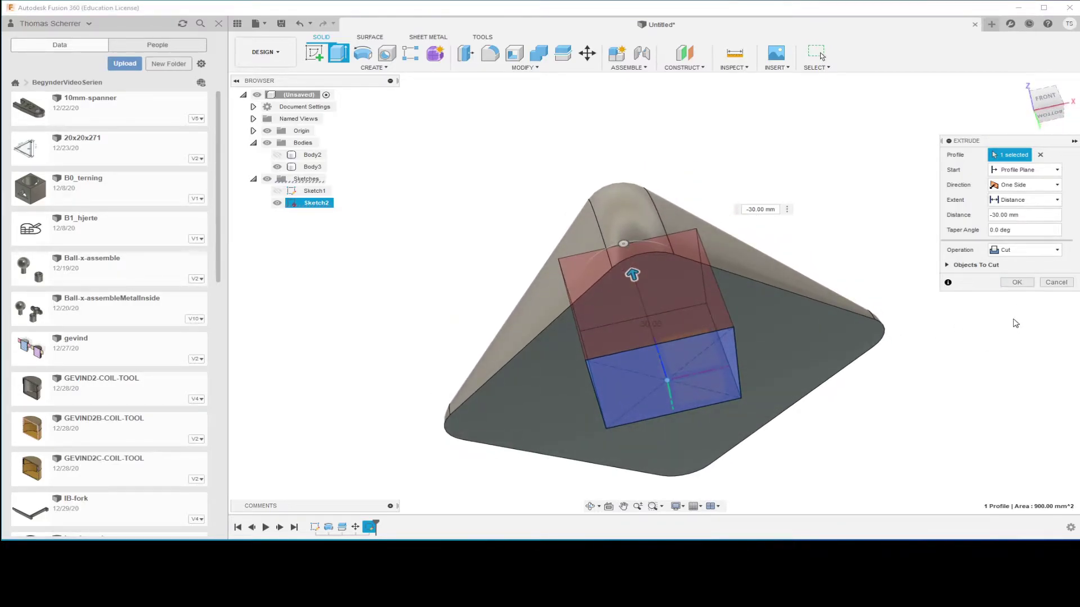
{"action": "left_click", "coordinate": [1013, 283]}
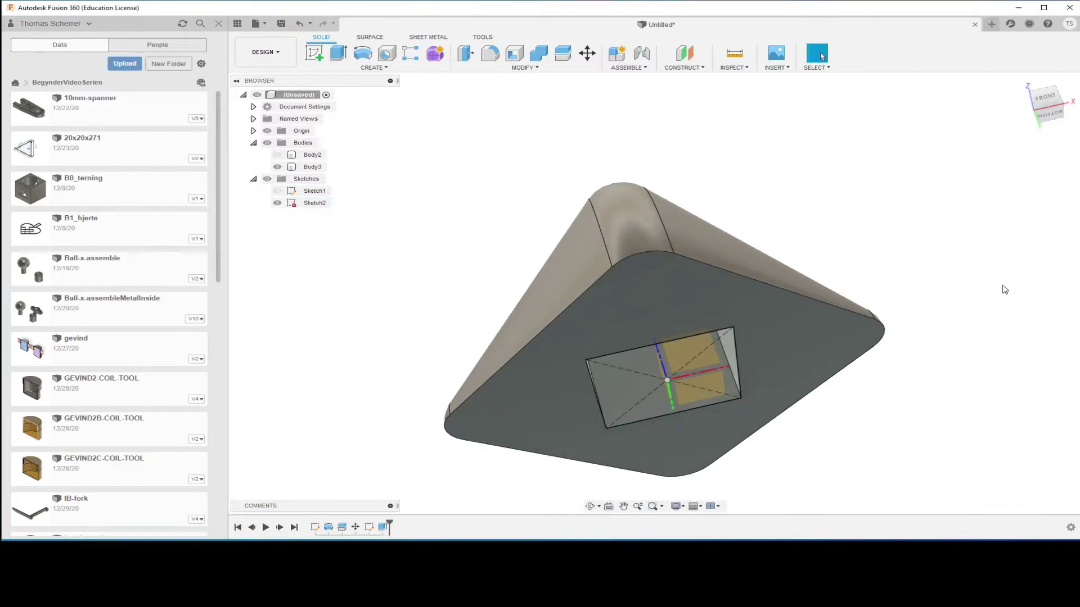
Step: Hide the origin and sketches and orbit to look into the square pocket
{"action": "mouse_move", "coordinate": [1005, 290]}
{"action": "middle_mouse_down", "text": "shift"}
{"action": "mouse_move", "coordinate": [857, 380]}
{"action": "mouse_move", "coordinate": [832, 360]}
{"action": "middle_mouse_up", "text": "shift"}
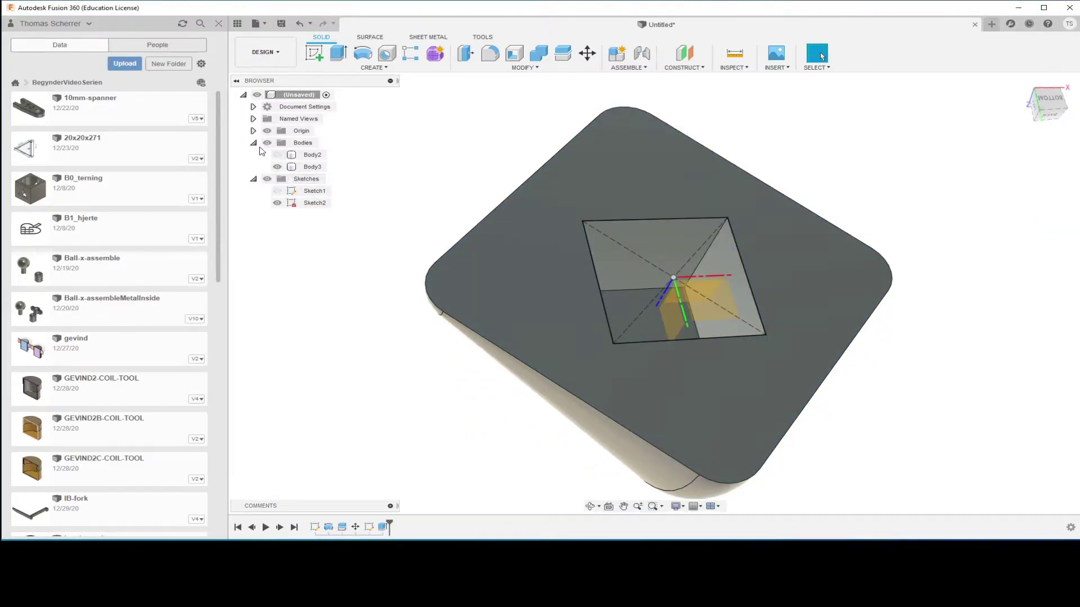
{"action": "left_click", "coordinate": [267, 133]}
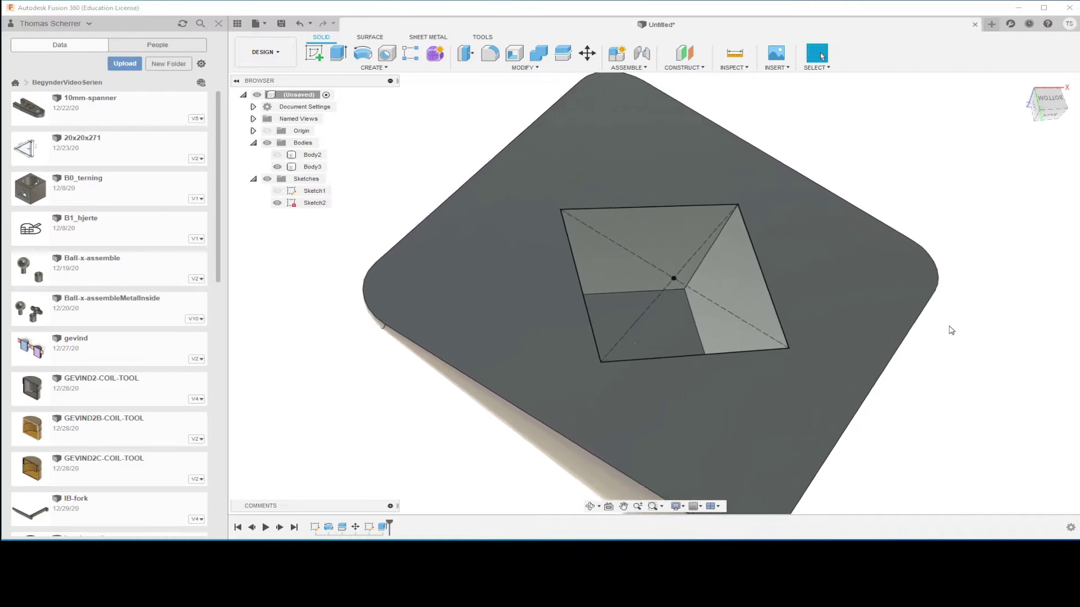
{"action": "middle_click_drag", "start_coordinate": [953, 330], "coordinate": [325, 257], "text": "shift"}
{"action": "left_click", "coordinate": [267, 179]}
{"action": "mouse_move", "coordinate": [776, 399]}
{"action": "middle_mouse_down", "text": "shift"}
{"action": "mouse_move", "coordinate": [673, 359]}
{"action": "mouse_move", "coordinate": [665, 272]}
{"action": "mouse_move", "coordinate": [542, 278]}
{"action": "mouse_move", "coordinate": [692, 357]}
{"action": "mouse_move", "coordinate": [596, 272]}
{"action": "mouse_move", "coordinate": [607, 311]}
{"action": "mouse_move", "coordinate": [675, 368]}
{"action": "mouse_move", "coordinate": [715, 382]}
{"action": "mouse_move", "coordinate": [666, 121]}
{"action": "middle_mouse_up", "text": "shift"}
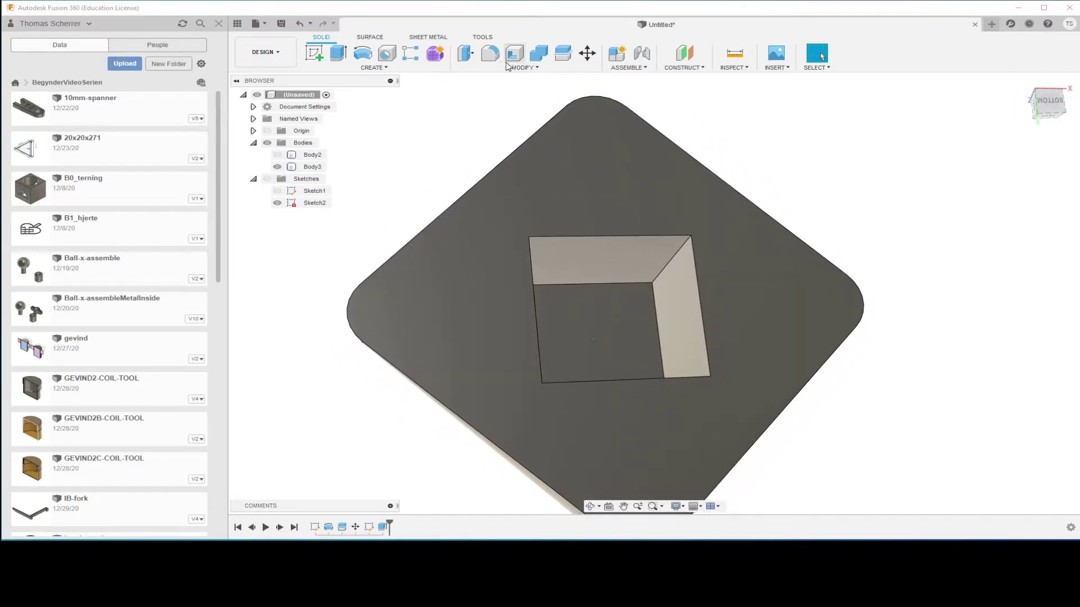
{"action": "left_click", "coordinate": [520, 68]}
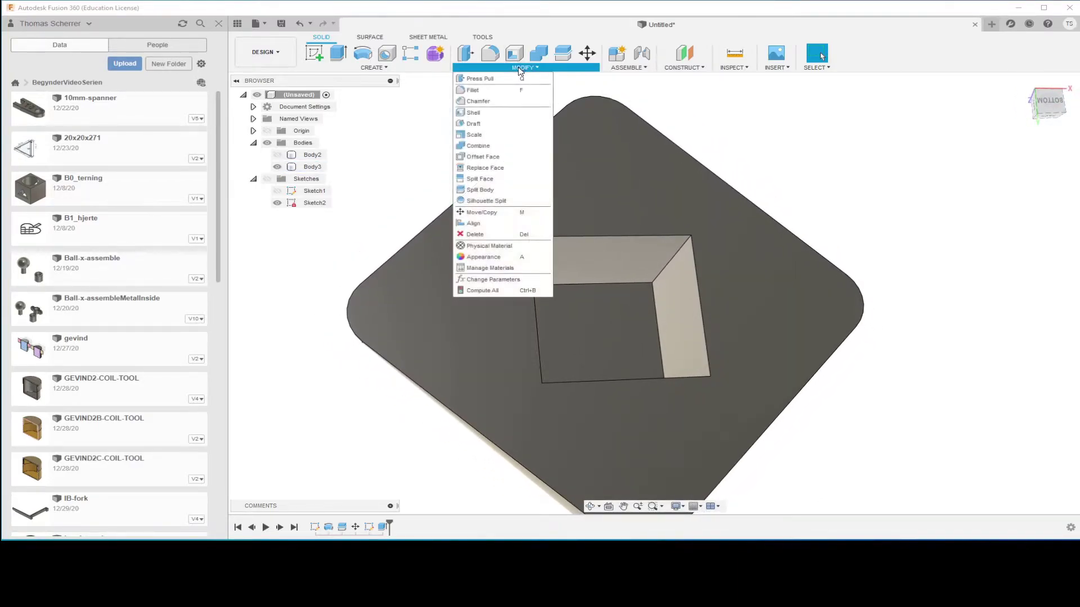
Step: Chamfer the four top edges of the square pocket by 10 mm, then check an edge
{"action": "left_click", "coordinate": [488, 103]}
{"action": "left_click", "coordinate": [616, 286]}
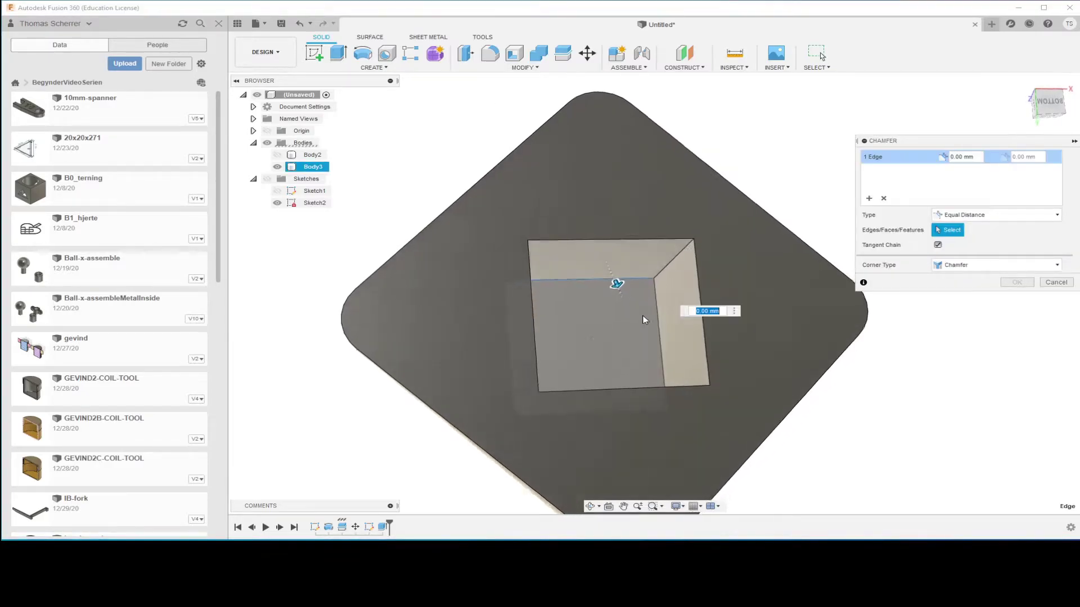
{"action": "left_click", "coordinate": [662, 338]}
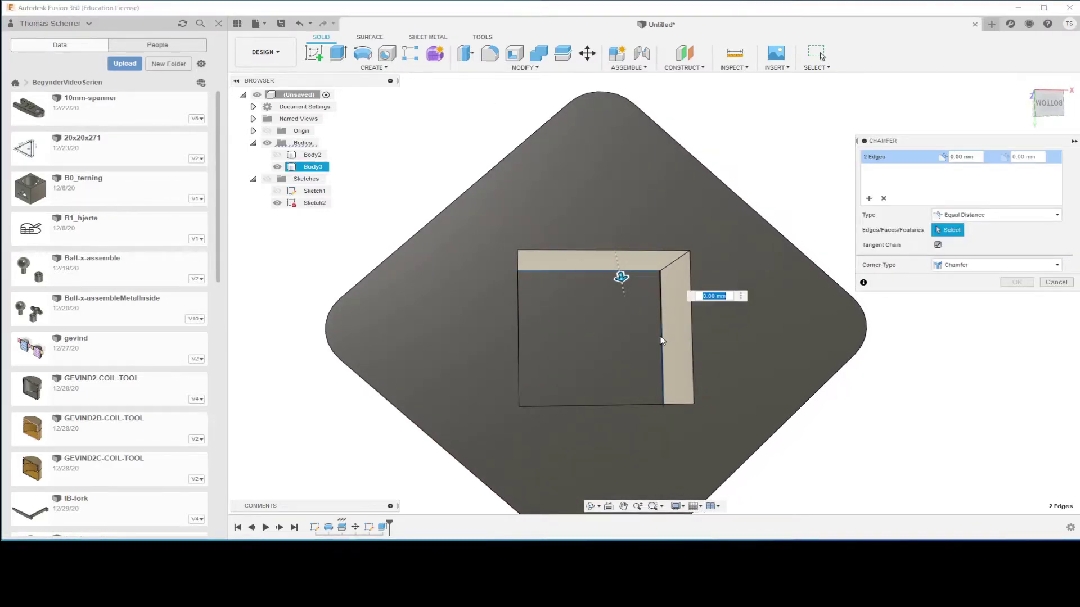
{"action": "mouse_move", "coordinate": [663, 337]}
{"action": "middle_mouse_down", "text": "shift"}
{"action": "mouse_move", "coordinate": [555, 313]}
{"action": "mouse_move", "coordinate": [520, 316]}
{"action": "middle_mouse_up", "text": "shift"}
{"action": "left_click", "coordinate": [520, 315]}
{"action": "left_click", "coordinate": [545, 390]}
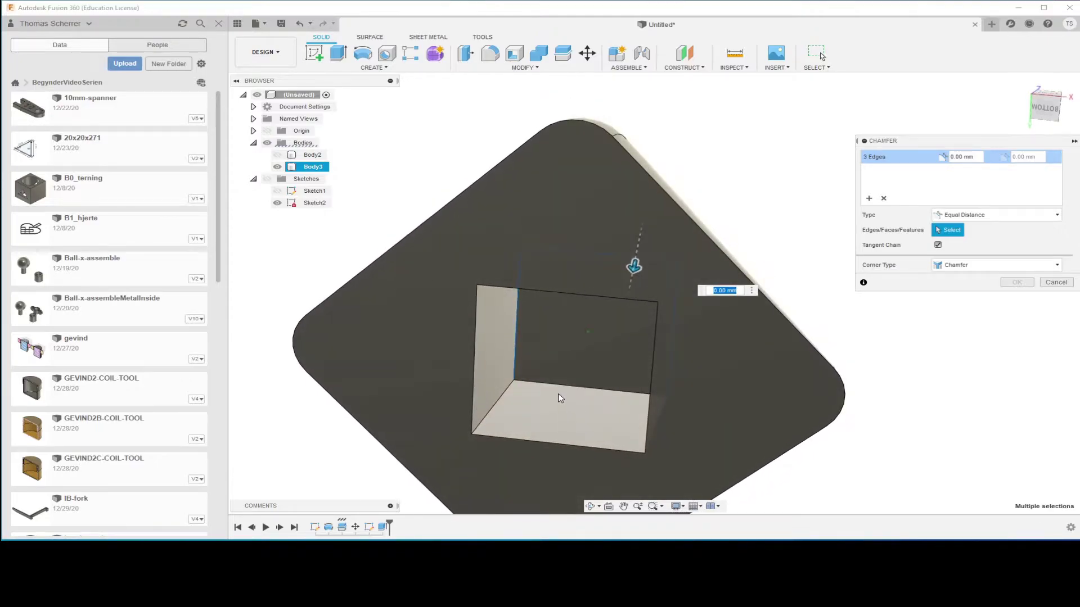
{"action": "mouse_move", "coordinate": [545, 389]}
{"action": "middle_mouse_down", "text": "shift"}
{"action": "mouse_move", "coordinate": [711, 369]}
{"action": "mouse_move", "coordinate": [725, 383]}
{"action": "mouse_move", "coordinate": [852, 320]}
{"action": "mouse_move", "coordinate": [904, 362]}
{"action": "mouse_move", "coordinate": [597, 295]}
{"action": "mouse_move", "coordinate": [576, 316]}
{"action": "mouse_move", "coordinate": [742, 366]}
{"action": "mouse_move", "coordinate": [777, 357]}
{"action": "middle_mouse_up", "text": "shift"}
{"action": "type", "text": "10"}
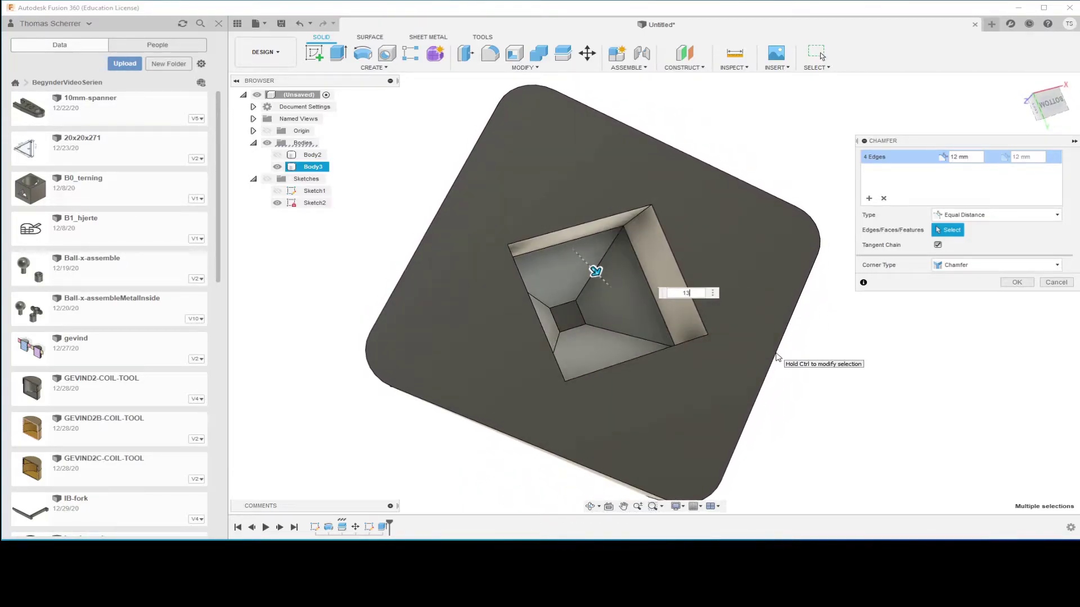
{"action": "key", "text": "Return"}
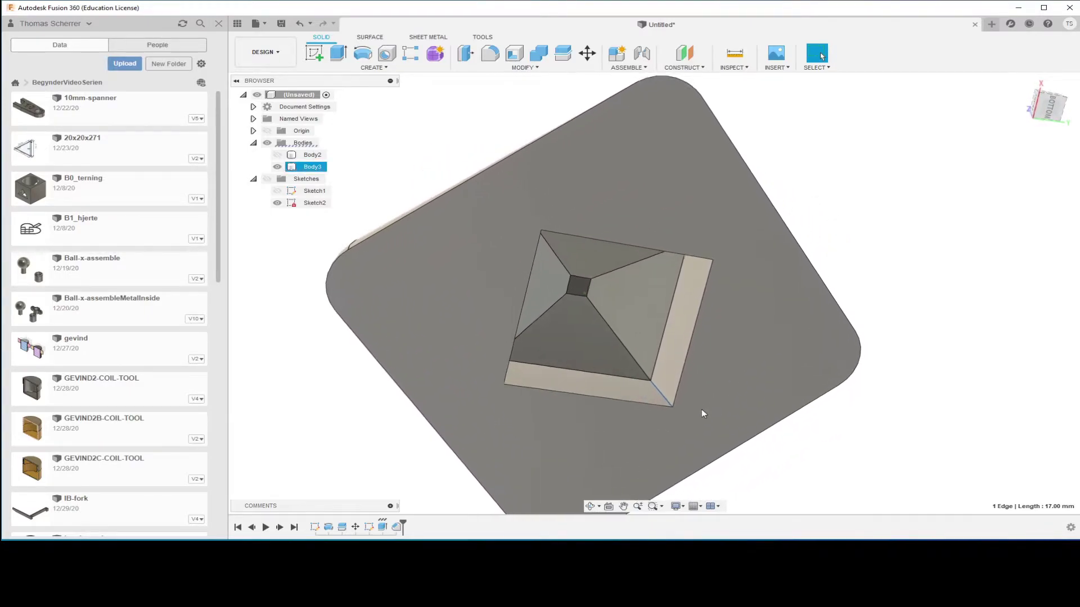
{"action": "left_click", "coordinate": [714, 324]}
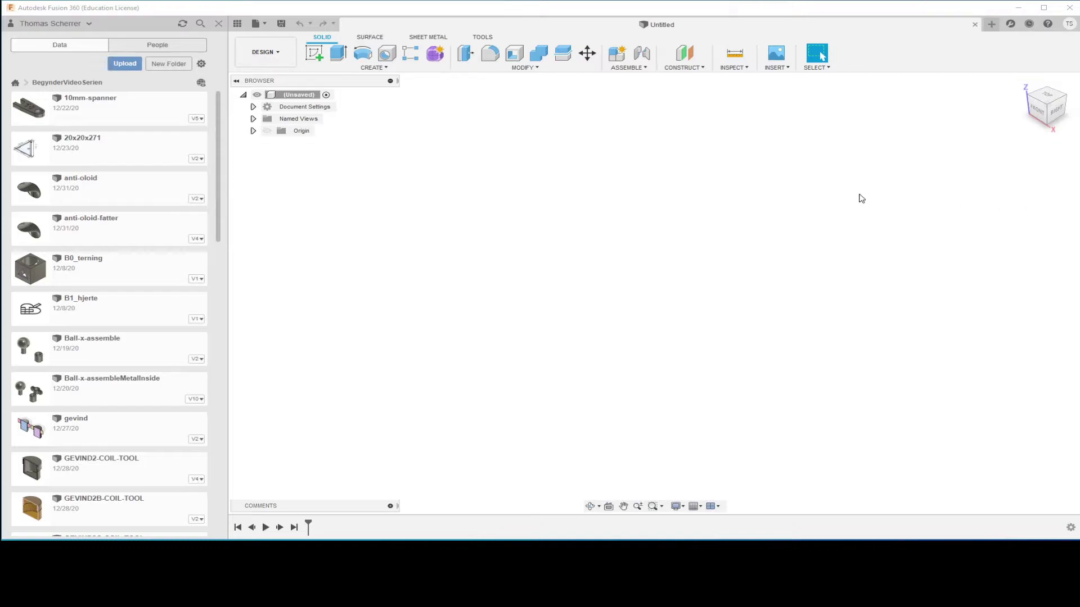
Step: Start a sketch on the horizontal plane and draw a 50 × 50 mm center rectangle at the origin
{"action": "left_click", "coordinate": [371, 67]}
{"action": "left_click", "coordinate": [332, 89]}
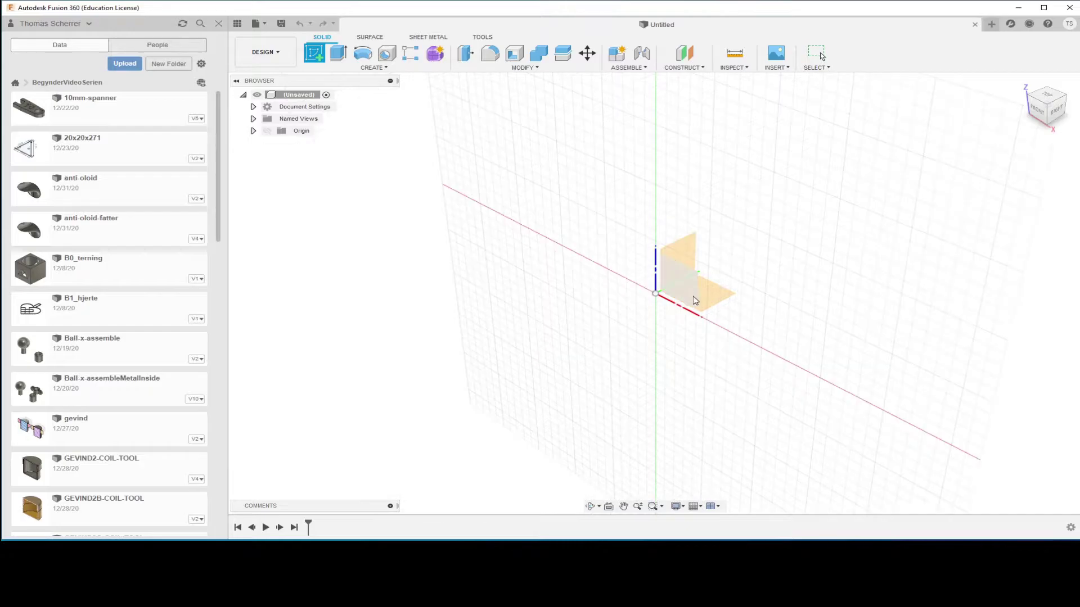
{"action": "left_click", "coordinate": [715, 301]}
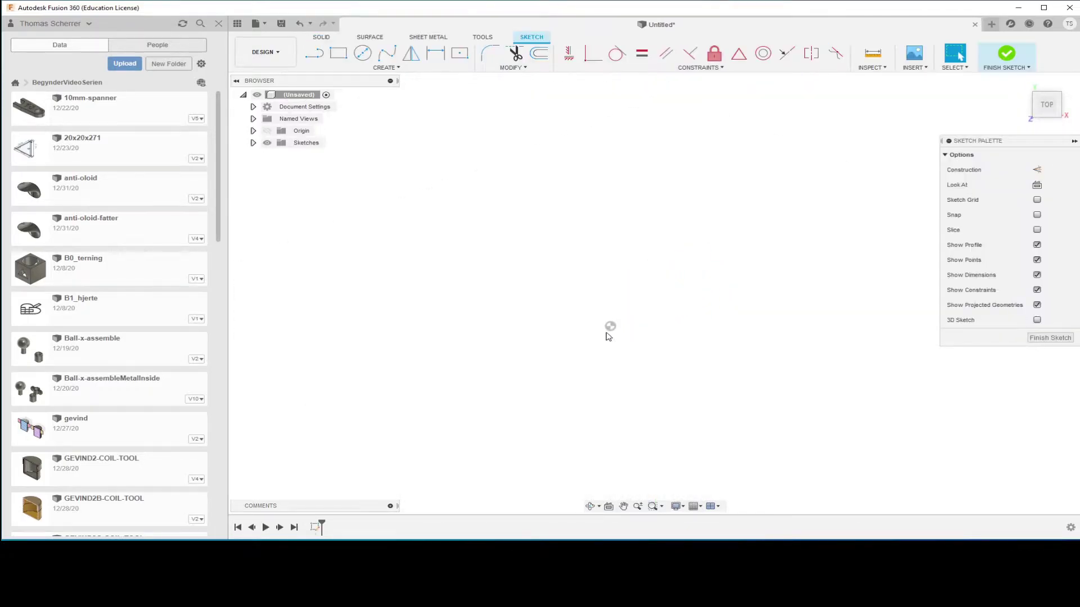
{"action": "left_click", "coordinate": [267, 130]}
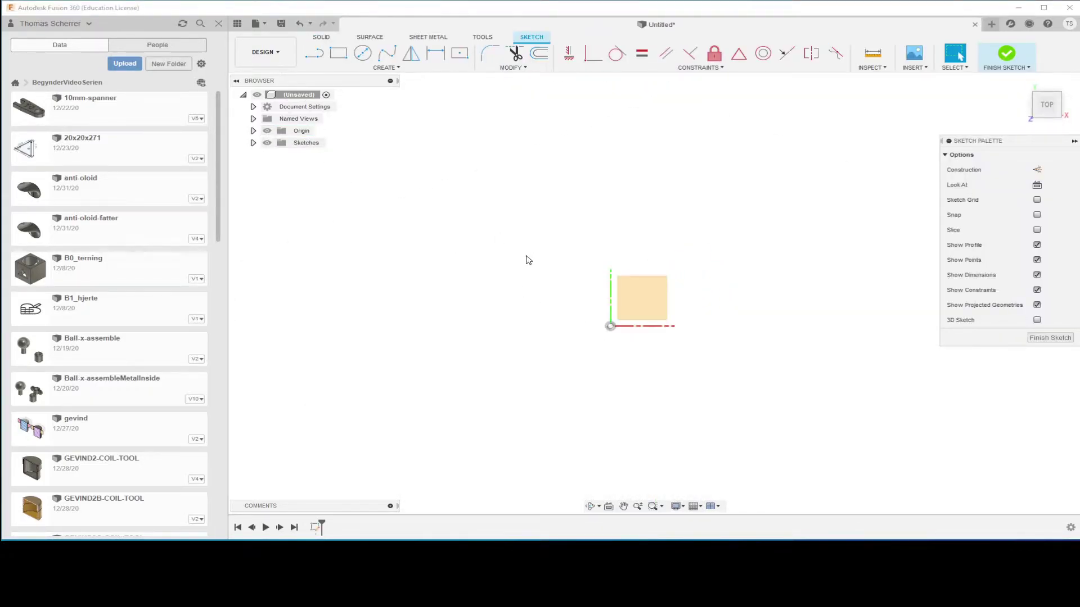
{"action": "middle_click_drag", "start_coordinate": [551, 309], "coordinate": [563, 271]}
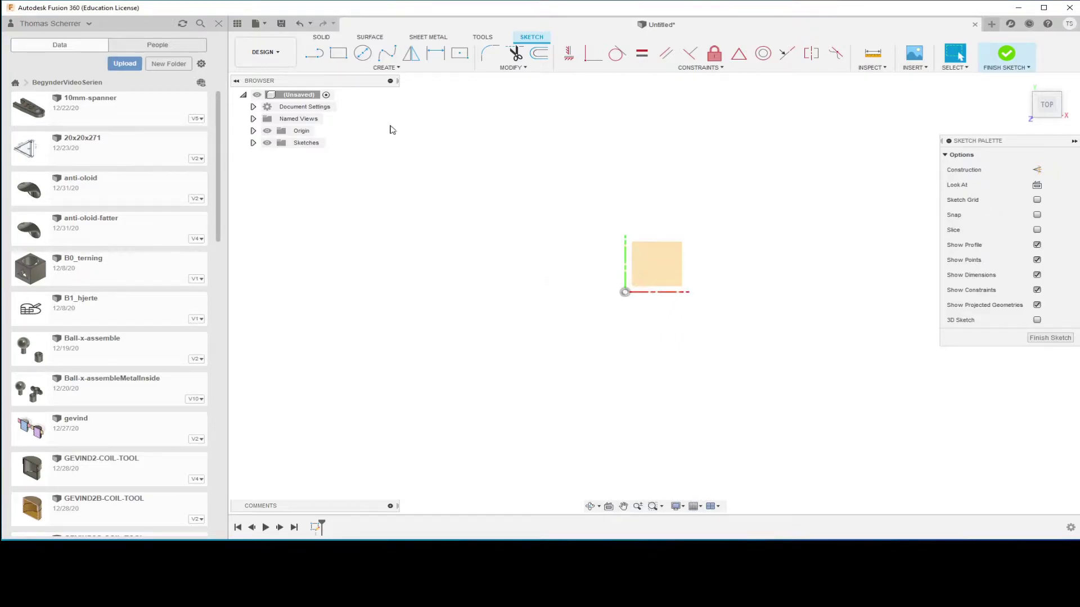
{"action": "left_click", "coordinate": [378, 68]}
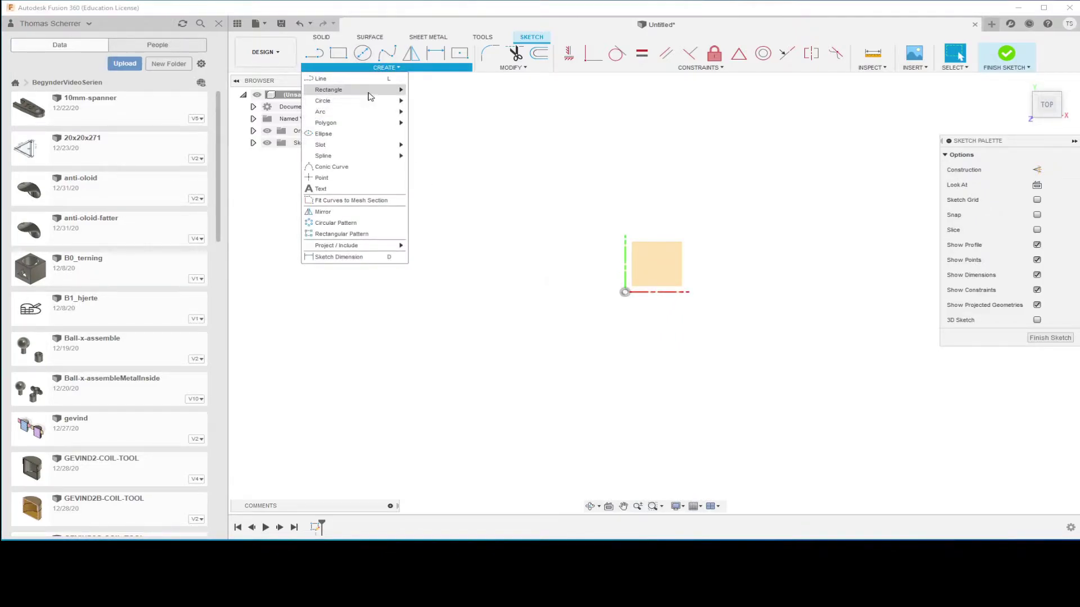
{"action": "left_click", "coordinate": [439, 112]}
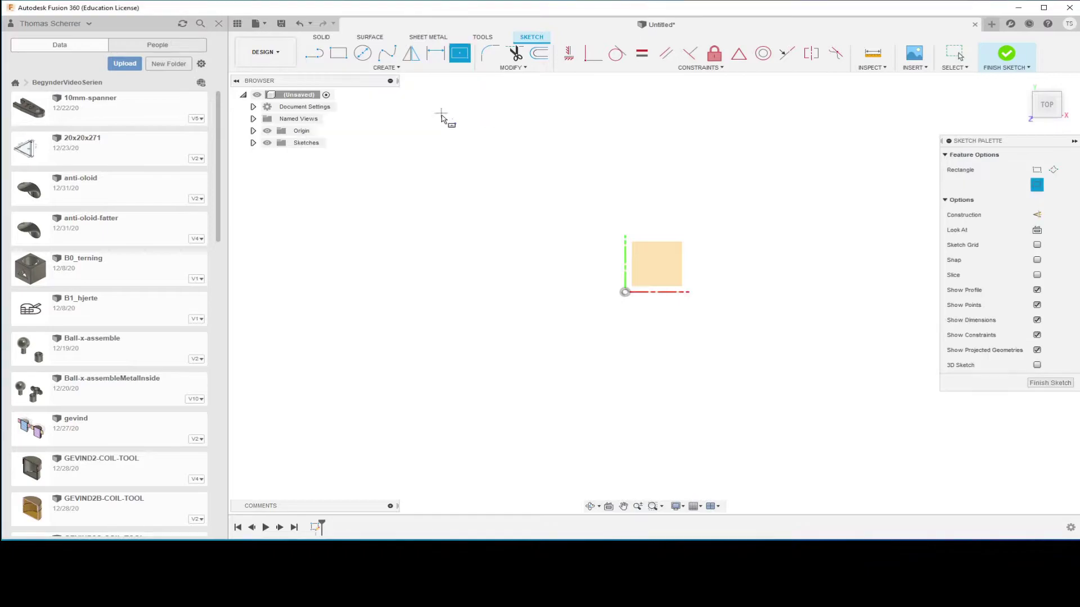
{"action": "left_click", "coordinate": [625, 292]}
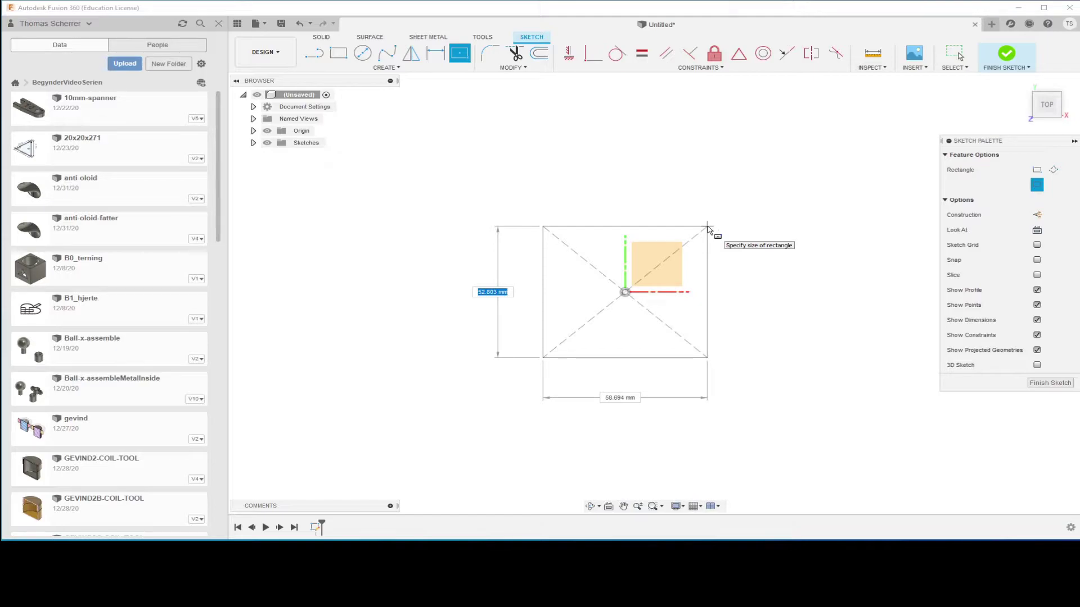
{"action": "key", "text": "Tab"}
{"action": "type", "text": "50"}
{"action": "key", "text": "Tab"}
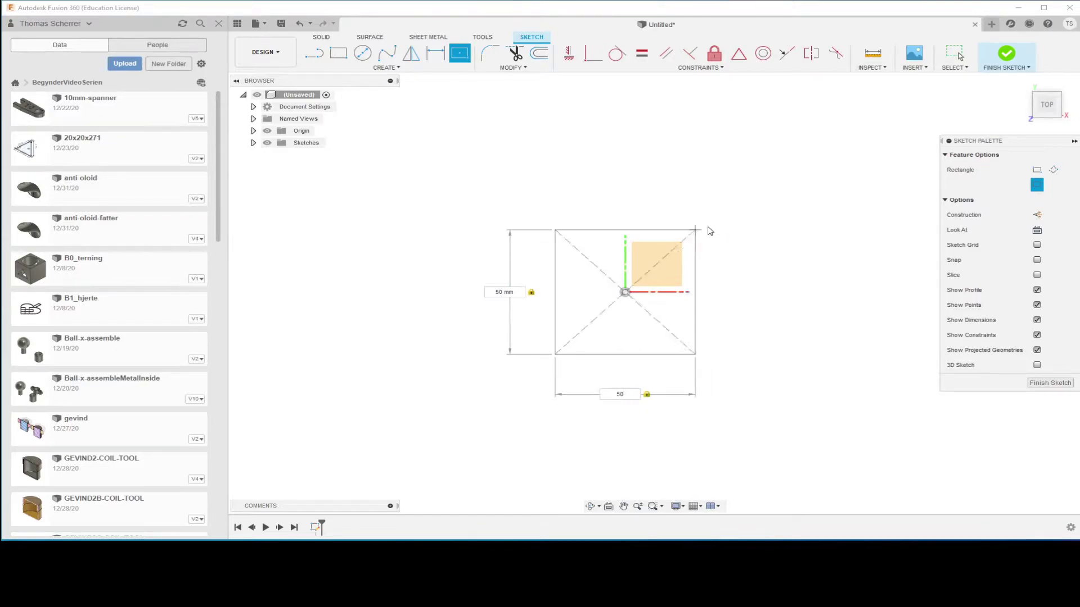
{"action": "key", "text": "Return"}
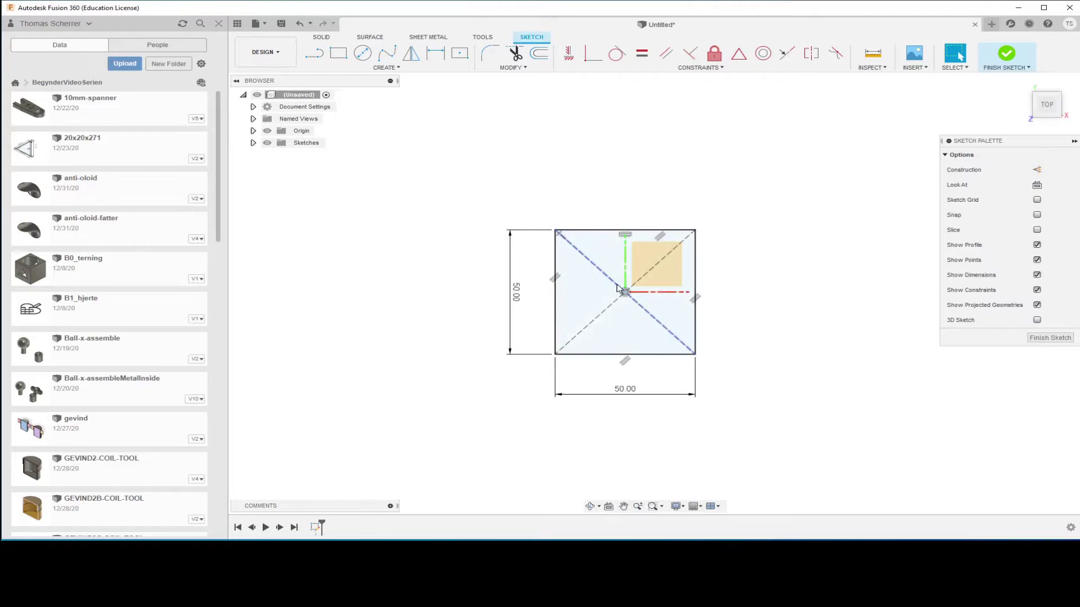
Step: Replace both 50 mm side dimensions with a 100 mm diagonal dimension, then pick the top-left corner edges to fillet
{"action": "left_click", "coordinate": [515, 295]}
{"action": "key", "text": "Delete"}
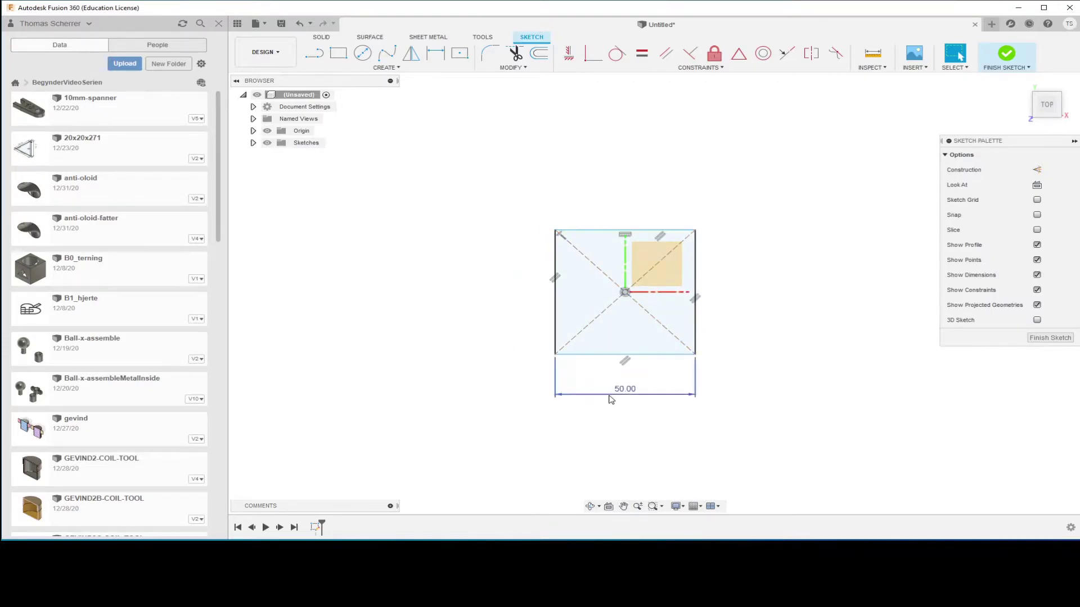
{"action": "left_click", "coordinate": [612, 394]}
{"action": "key", "text": "Delete"}
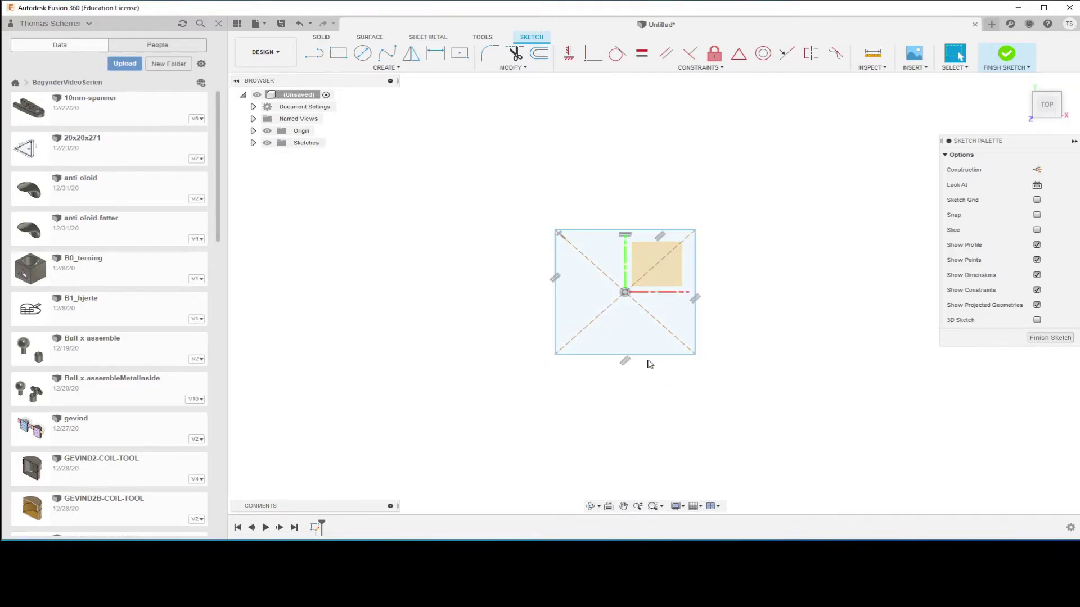
{"action": "left_click", "coordinate": [613, 361]}
{"action": "key", "text": "d"}
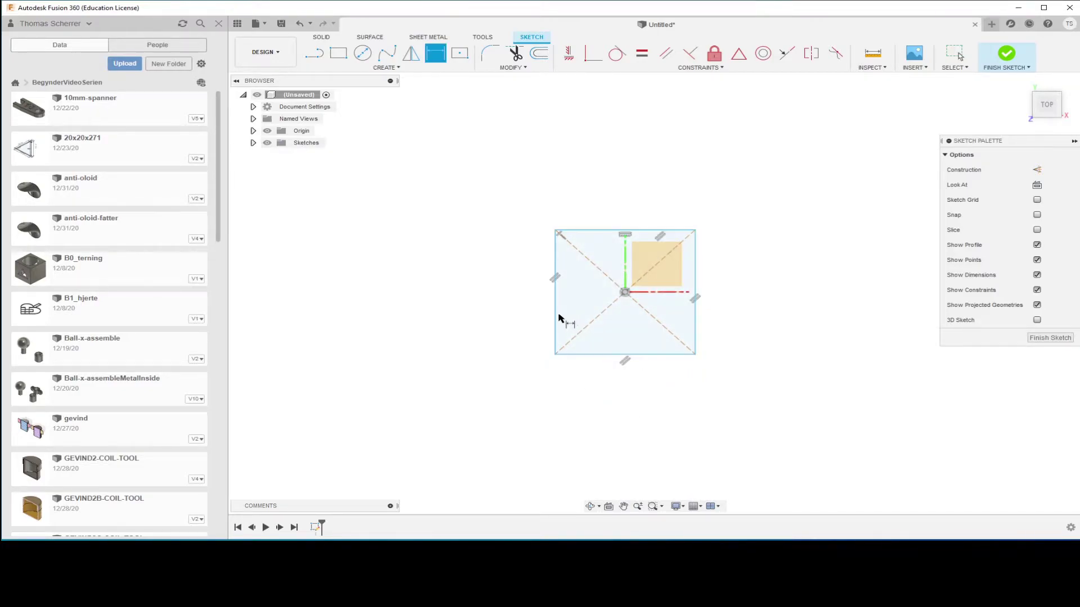
{"action": "left_click", "coordinate": [603, 275]}
{"action": "left_click", "coordinate": [541, 379]}
{"action": "type", "text": "100"}
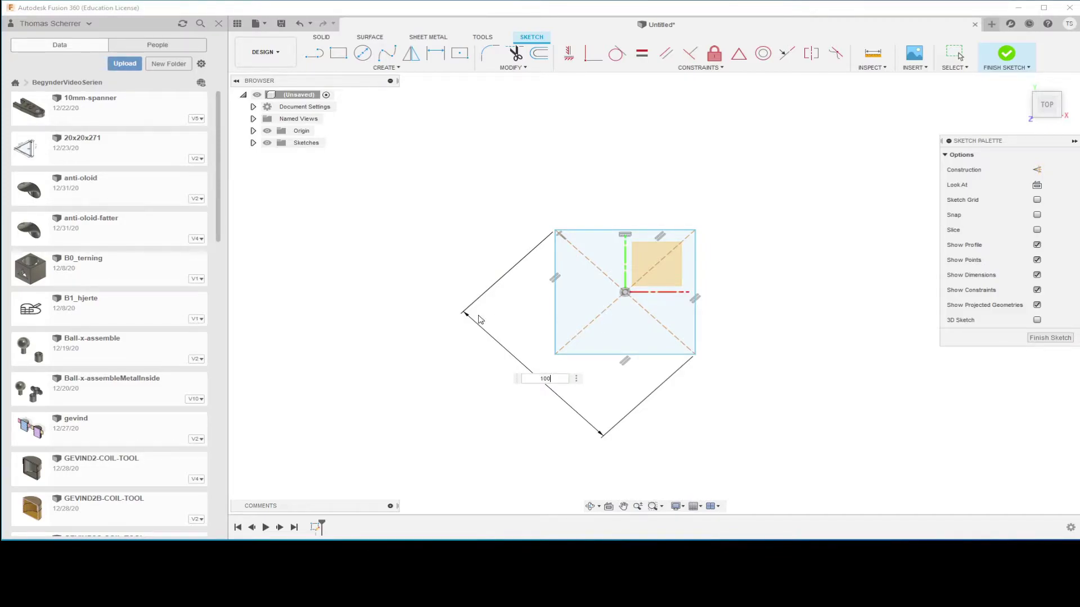
{"action": "key", "text": "Return"}
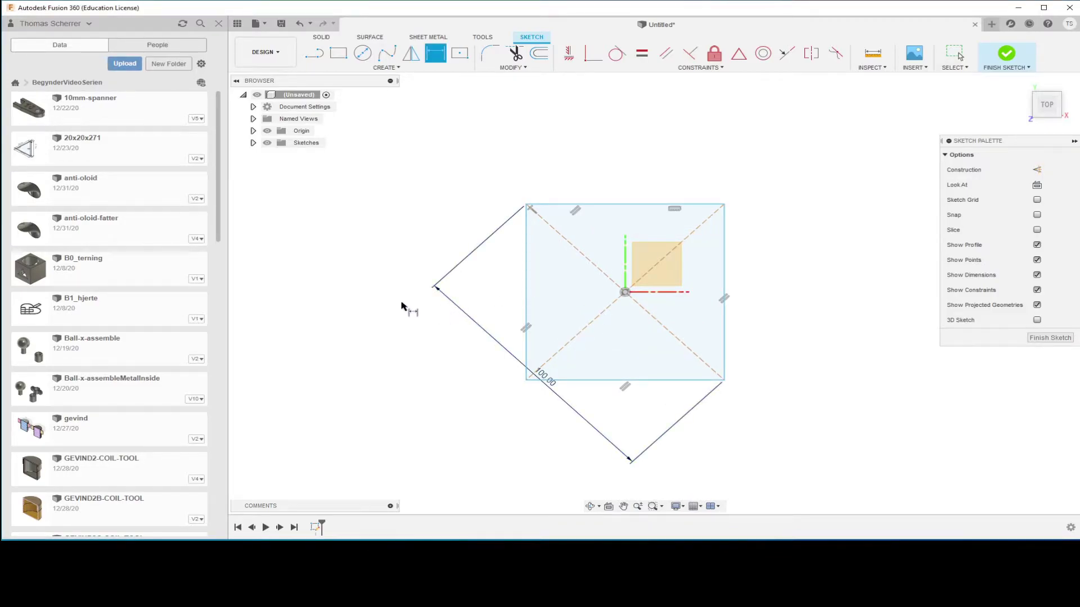
{"action": "left_click_drag", "start_coordinate": [498, 345], "coordinate": [469, 372]}
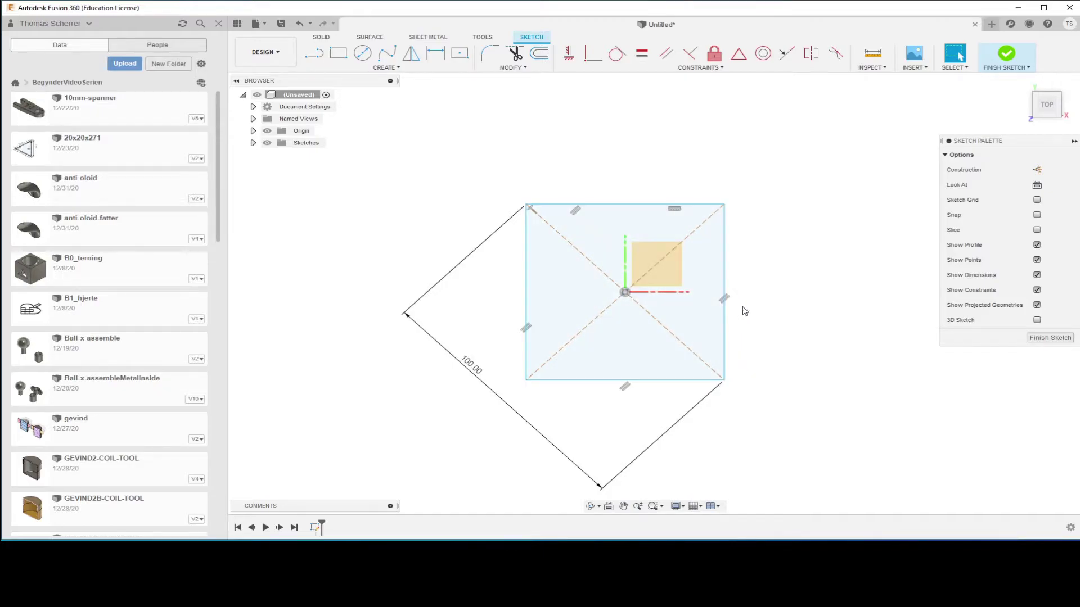
{"action": "left_click", "coordinate": [552, 206]}
{"action": "left_click", "coordinate": [528, 247]}
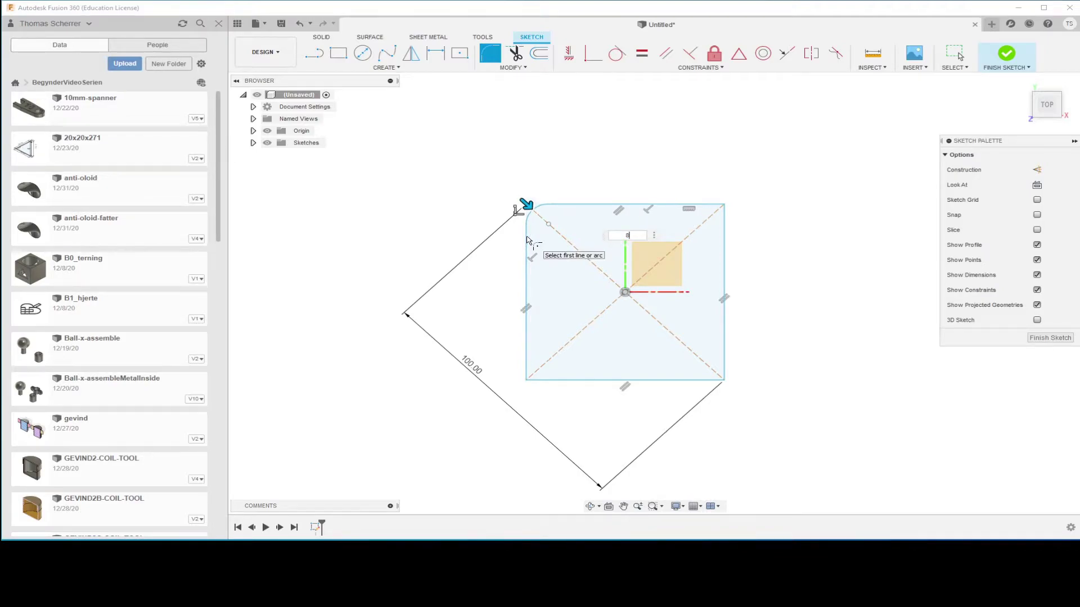
Step: Round the square's top-left, top-right and bottom-right corners with 8 mm fillets
{"action": "key", "text": "Return"}
{"action": "left_click", "coordinate": [491, 52]}
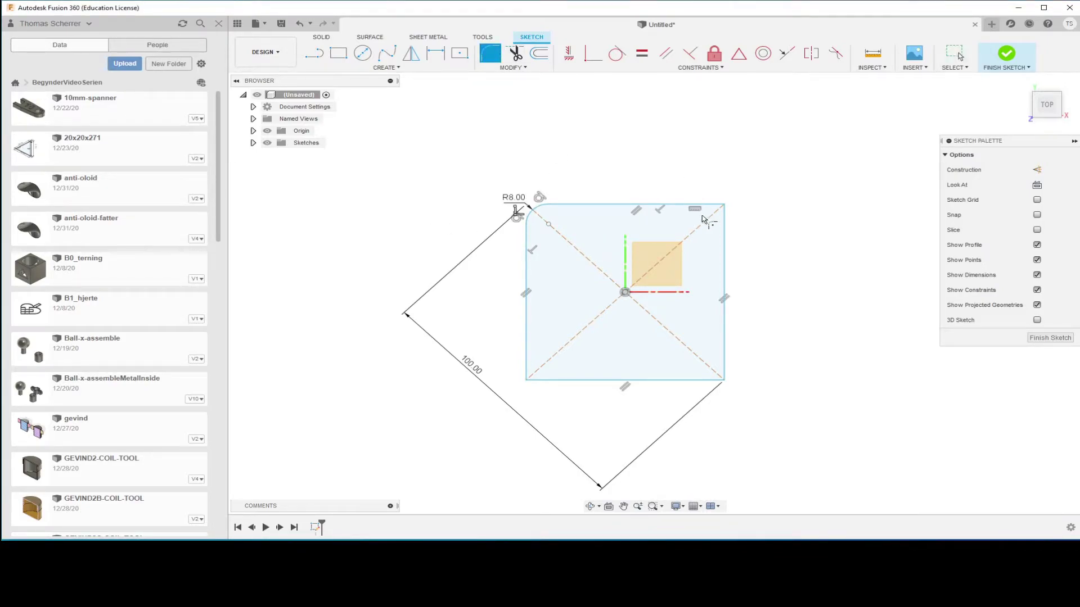
{"action": "left_click", "coordinate": [725, 224]}
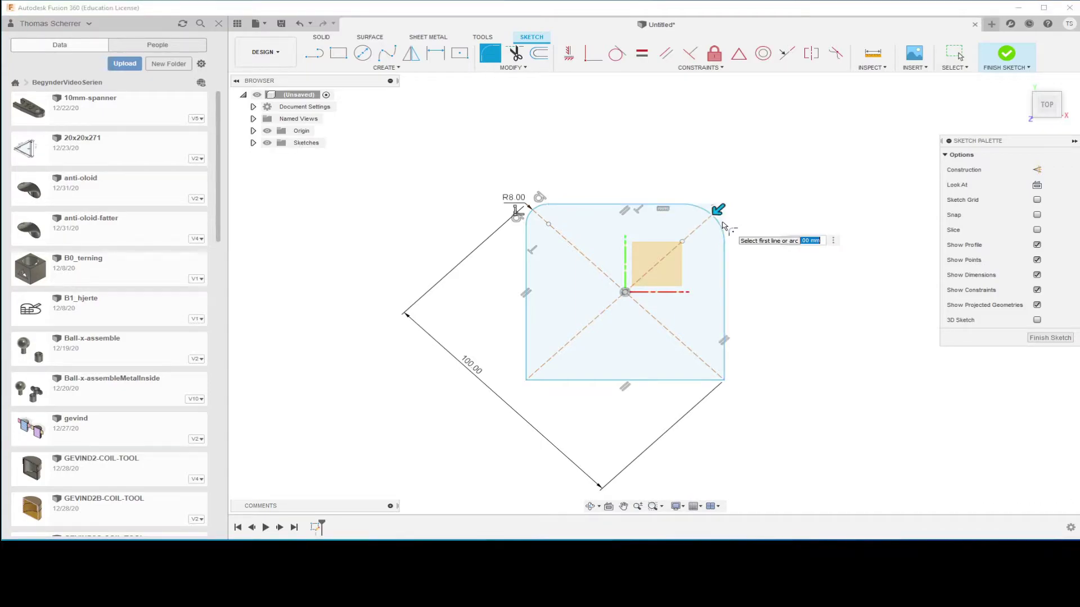
{"action": "type", "text": "8"}
{"action": "key", "text": "Return"}
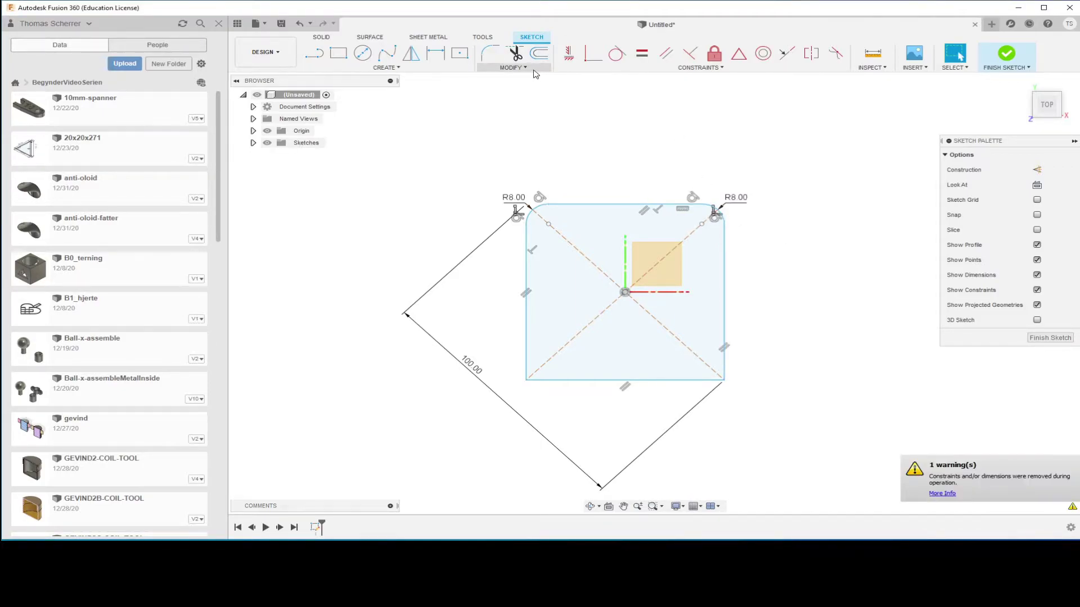
{"action": "left_click", "coordinate": [491, 55]}
{"action": "left_click", "coordinate": [724, 362]}
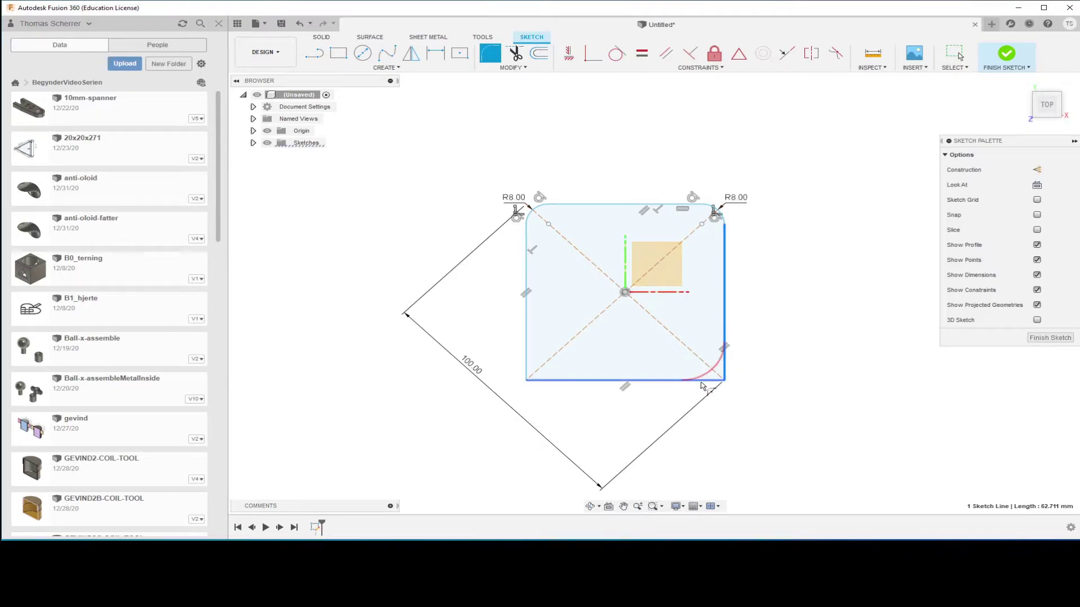
{"action": "left_click", "coordinate": [701, 381]}
{"action": "key", "text": "Return"}
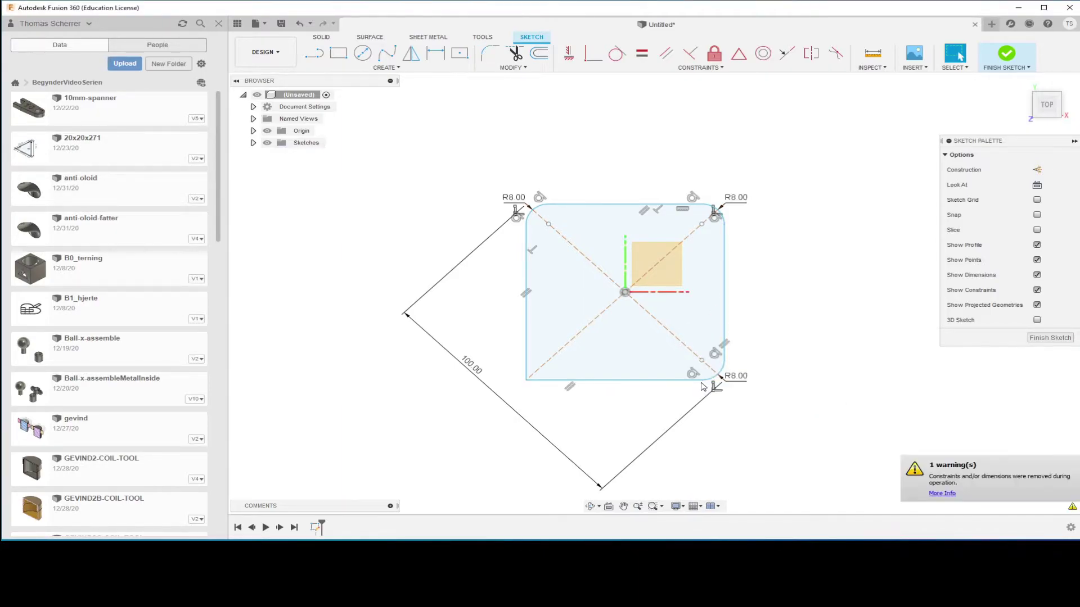
{"action": "scroll", "coordinate": [648, 396], "scroll_direction": "up", "scroll_amount": 2}
{"action": "scroll", "coordinate": [639, 395], "scroll_direction": "down", "scroll_amount": 1}
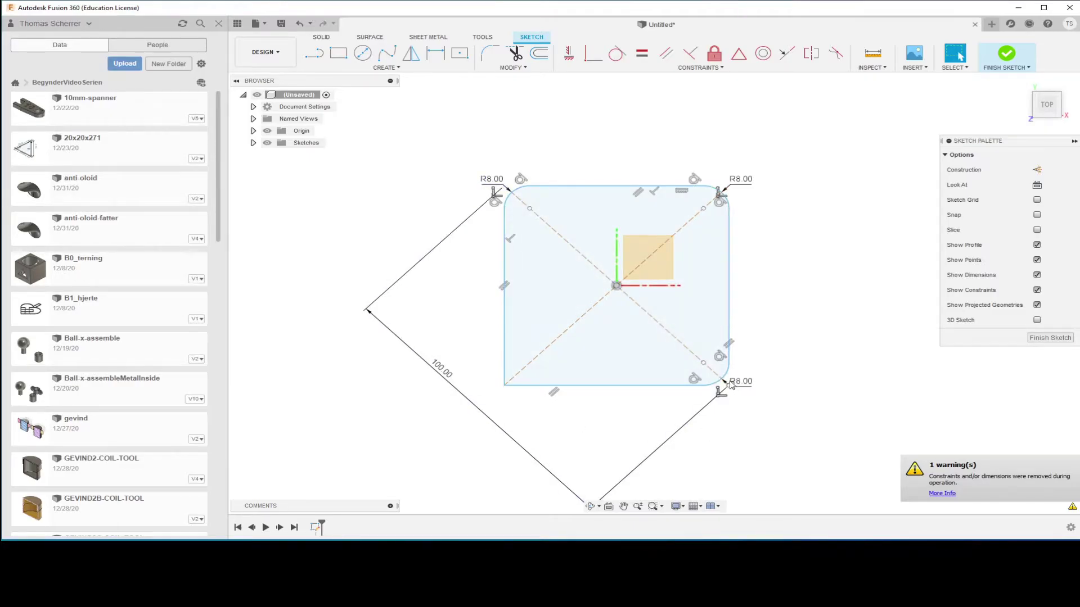
Step: Draw a diagonal line from the upper-left corner through the origin to the lower-right corner
{"action": "key", "text": "l"}
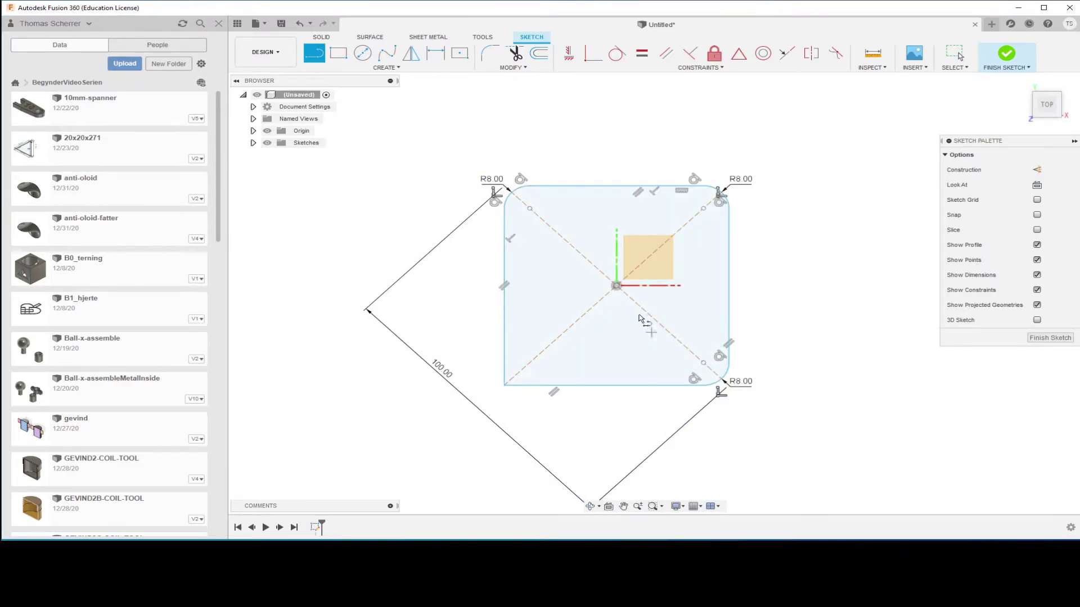
{"action": "left_click", "coordinate": [618, 287]}
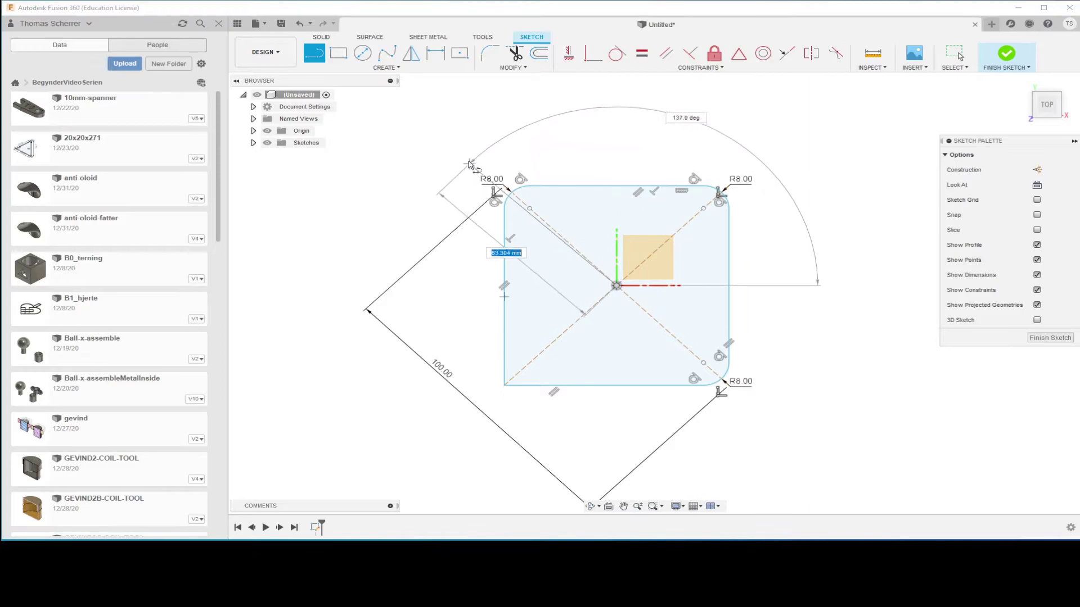
{"action": "left_click", "coordinate": [470, 157]}
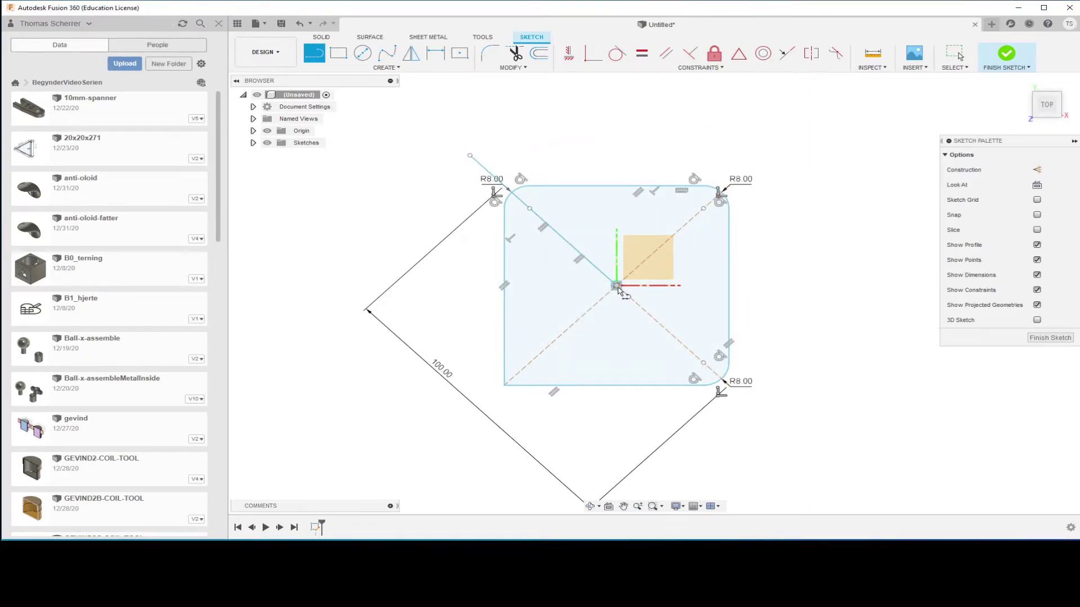
{"action": "left_click", "coordinate": [617, 287]}
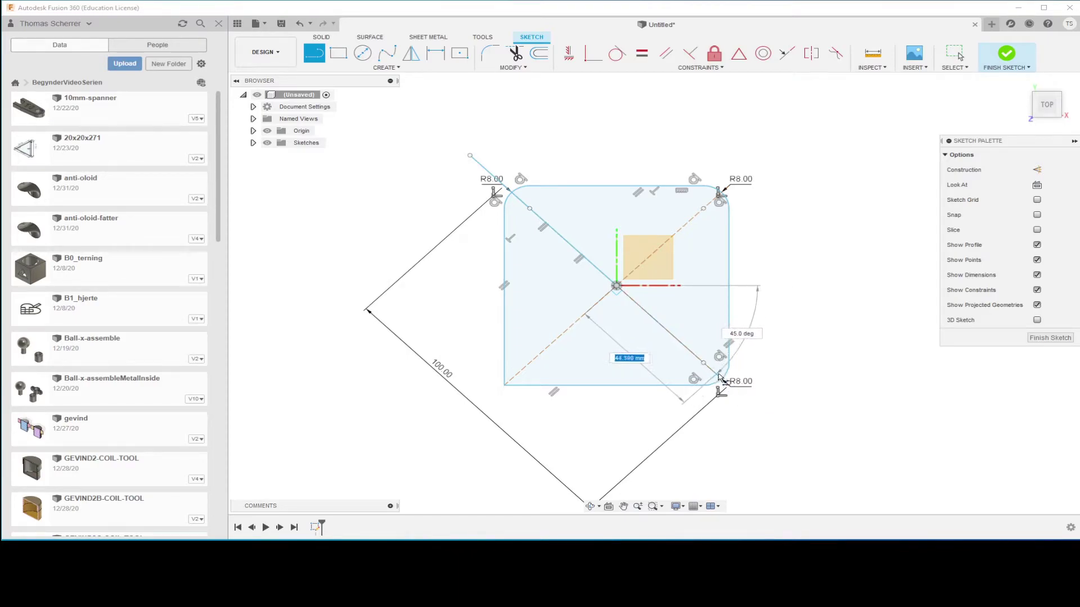
{"action": "left_click", "coordinate": [724, 383]}
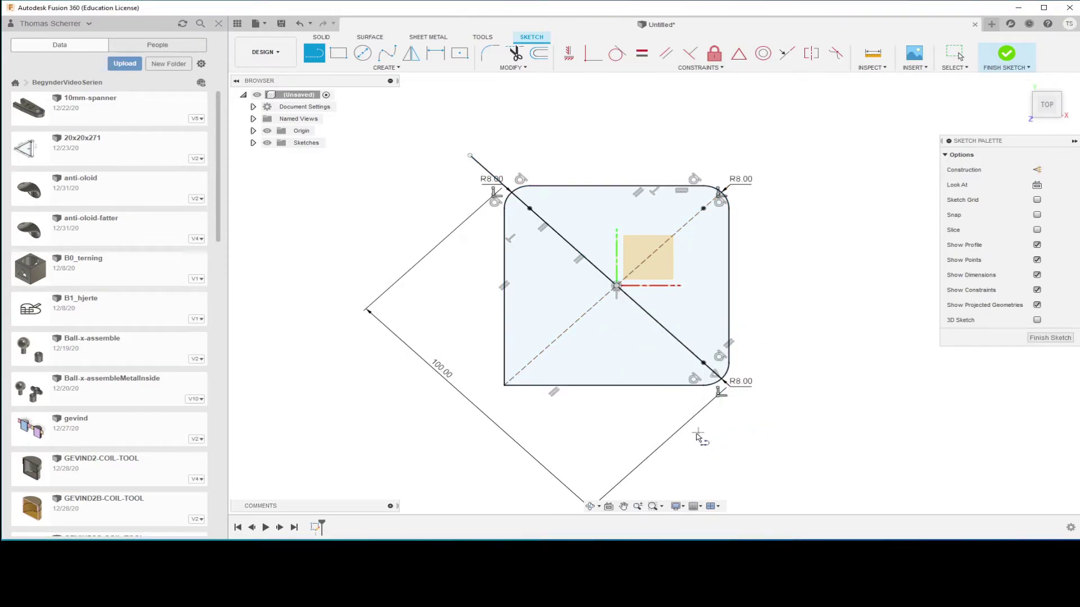
Step: Trim off the line stub and the square's left and bottom edges, leaving the upper-right half
{"action": "key", "text": "t"}
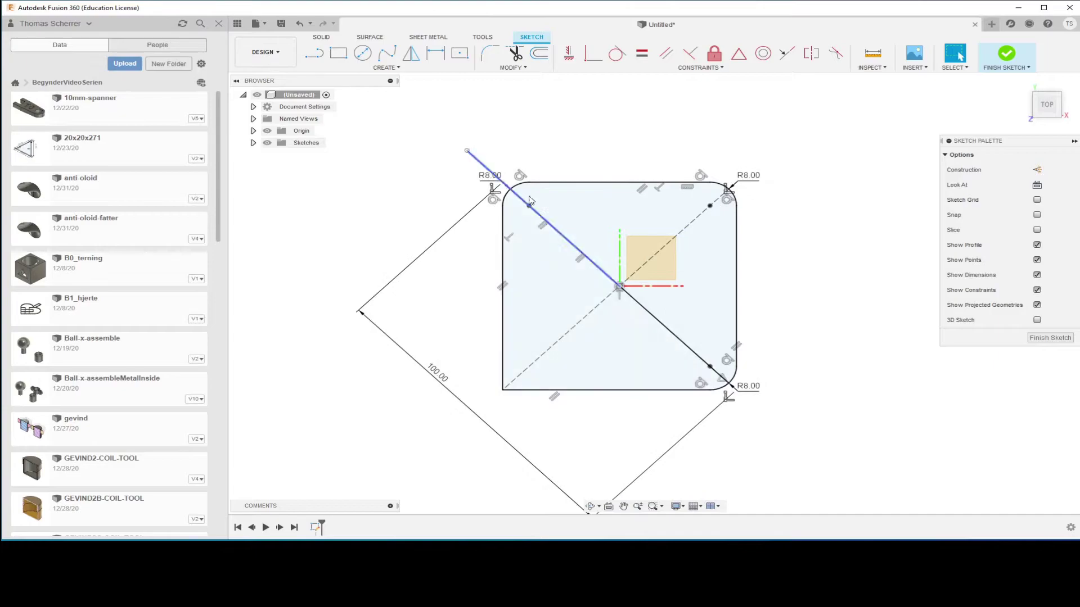
{"action": "left_click", "coordinate": [481, 167]}
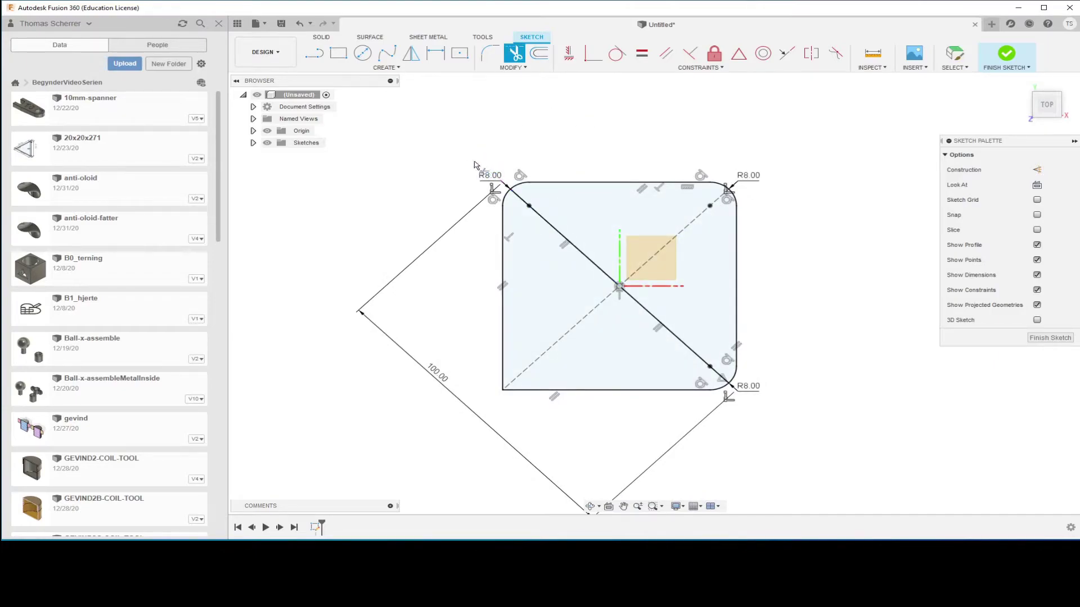
{"action": "left_click", "coordinate": [505, 267]}
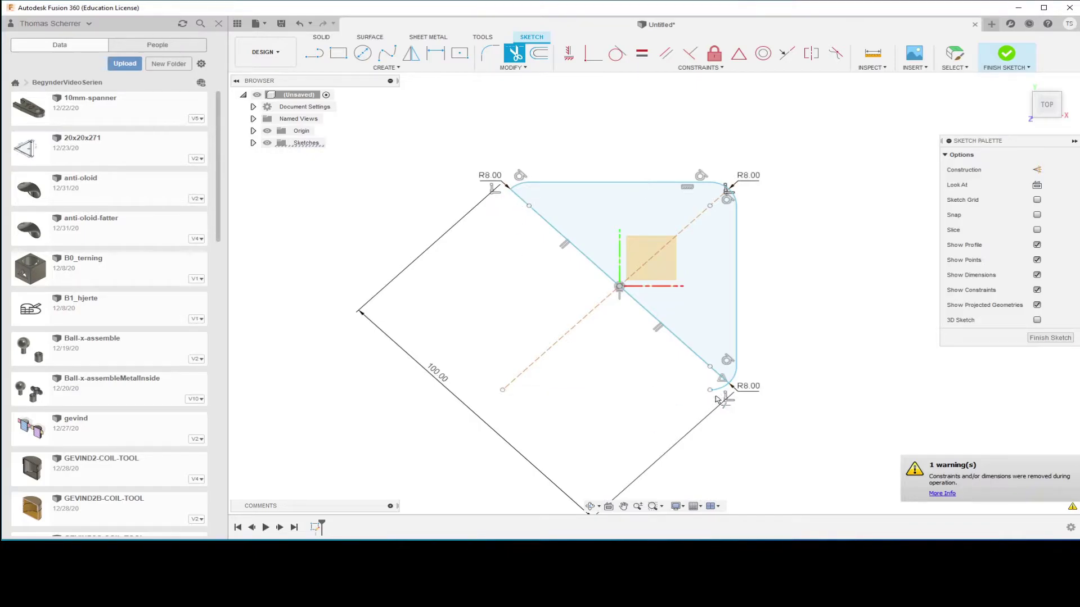
{"action": "scroll", "coordinate": [592, 435], "scroll_direction": "up", "scroll_amount": 1}
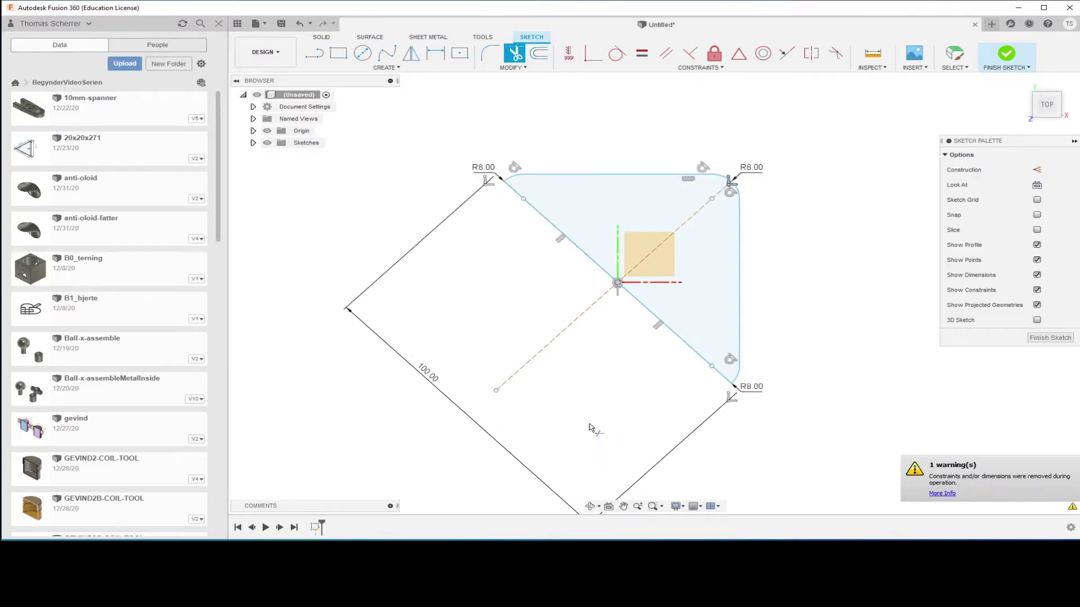
{"action": "key", "text": "Escape"}
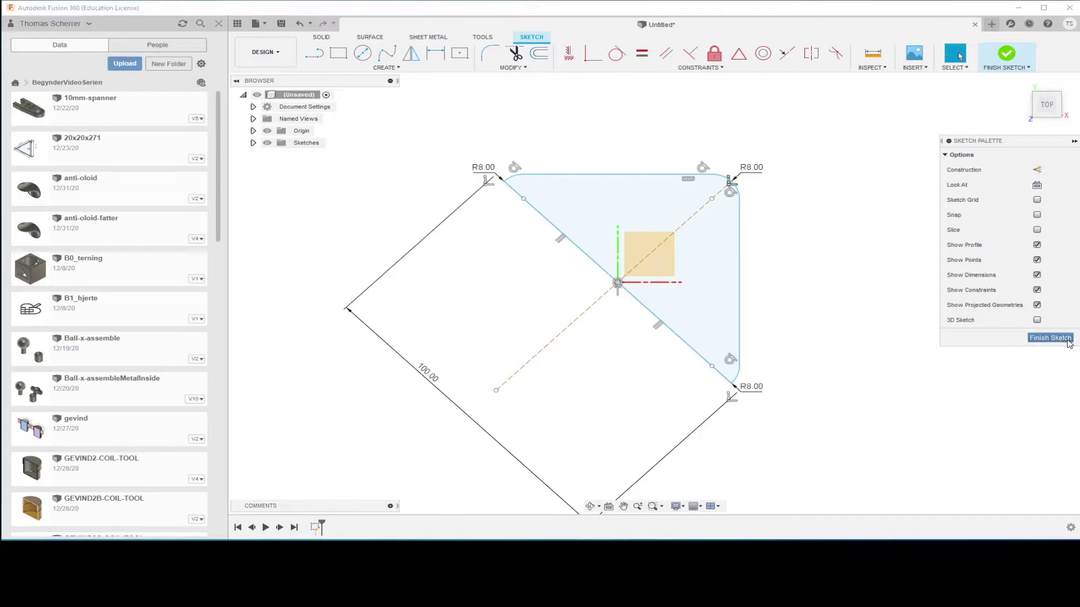
Step: Finish the sketch and select the triangular profile
{"action": "left_click", "coordinate": [1050, 337]}
{"action": "left_click", "coordinate": [704, 333]}
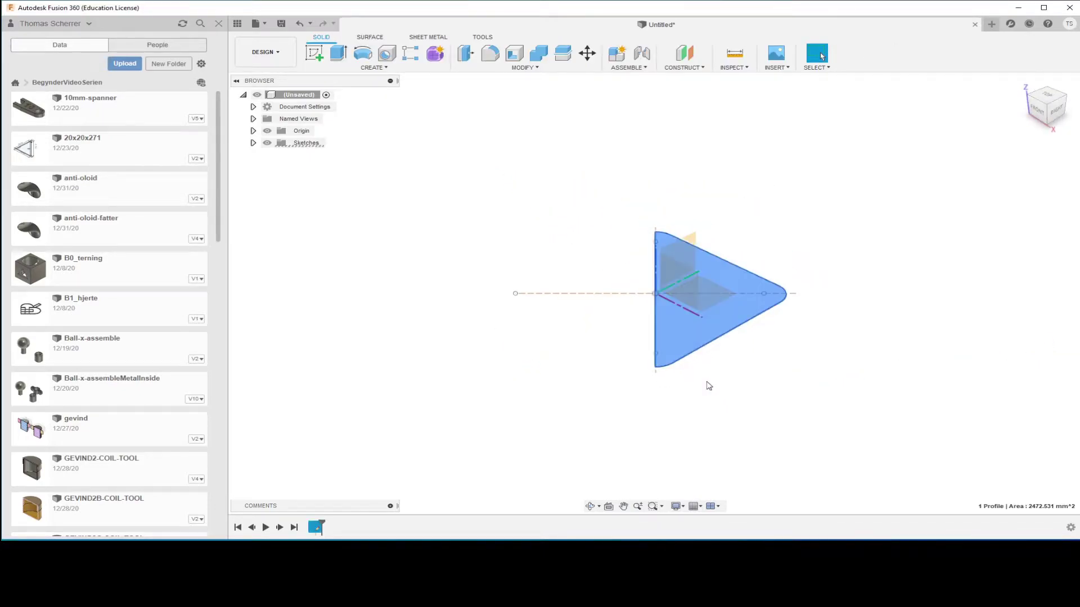
{"action": "mouse_move", "coordinate": [884, 279]}
{"action": "middle_mouse_down", "text": "shift"}
{"action": "mouse_move", "coordinate": [877, 306]}
{"action": "mouse_move", "coordinate": [825, 299]}
{"action": "mouse_move", "coordinate": [846, 301]}
{"action": "mouse_move", "coordinate": [868, 366]}
{"action": "mouse_move", "coordinate": [879, 354]}
{"action": "mouse_move", "coordinate": [837, 310]}
{"action": "mouse_move", "coordinate": [855, 291]}
{"action": "mouse_move", "coordinate": [896, 337]}
{"action": "mouse_move", "coordinate": [929, 345]}
{"action": "mouse_move", "coordinate": [866, 303]}
{"action": "mouse_move", "coordinate": [872, 292]}
{"action": "mouse_move", "coordinate": [854, 328]}
{"action": "mouse_move", "coordinate": [896, 355]}
{"action": "mouse_move", "coordinate": [904, 337]}
{"action": "middle_mouse_up", "text": "shift"}
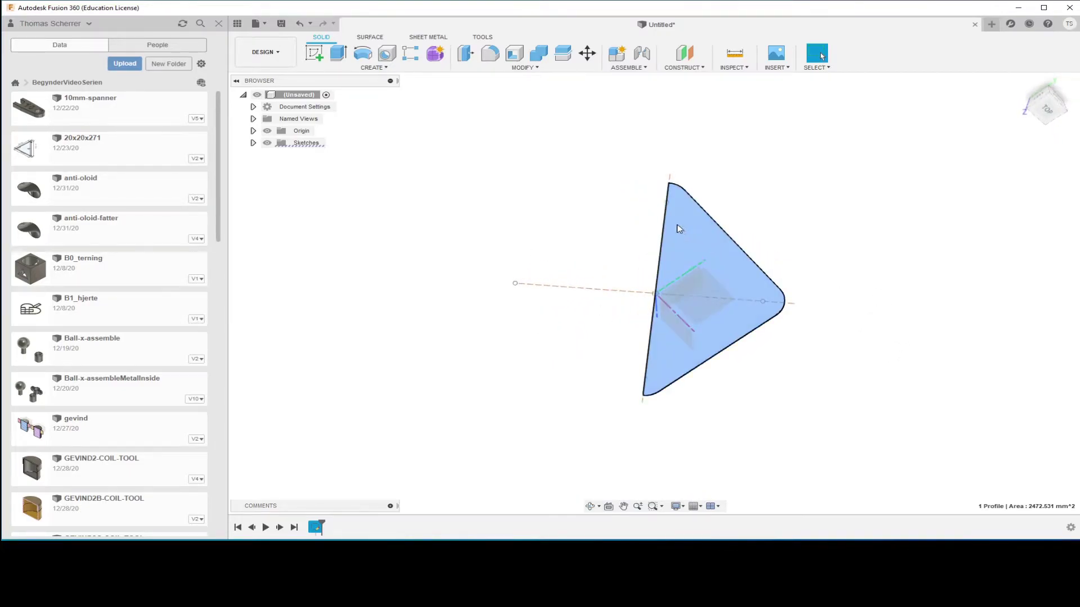
{"action": "left_click", "coordinate": [670, 234]}
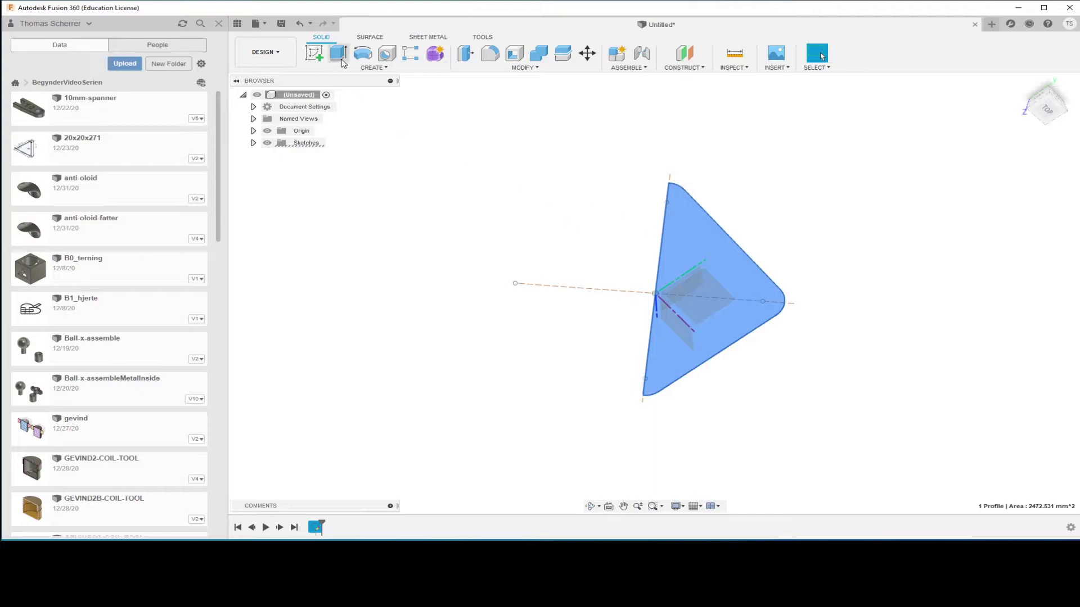
Step: Revolve the profile a full 360 degrees around the diagonal line into a solid body
{"action": "left_click", "coordinate": [362, 56]}
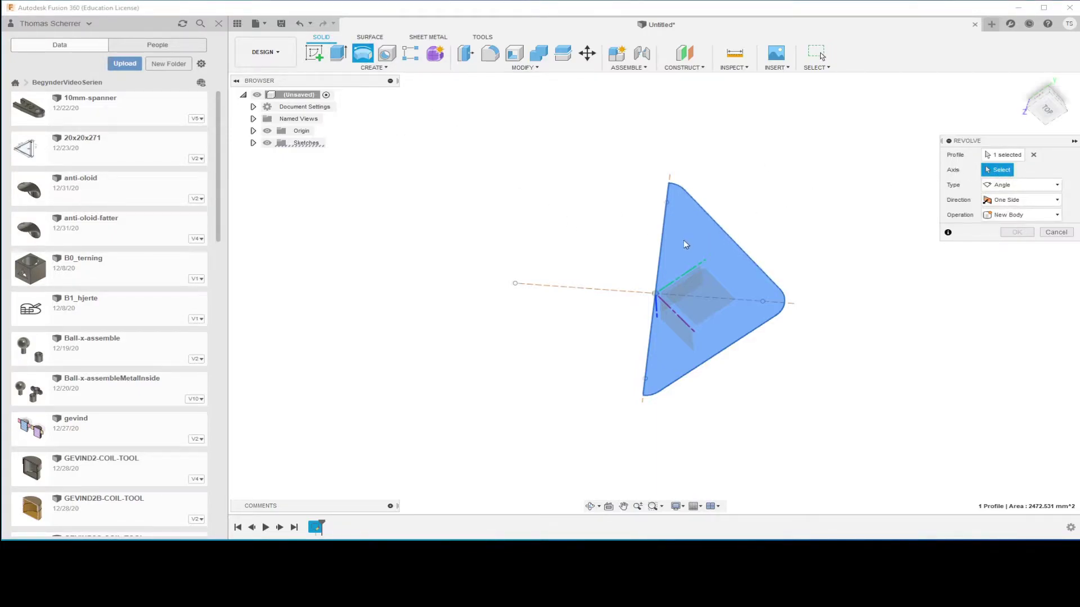
{"action": "left_click", "coordinate": [664, 248]}
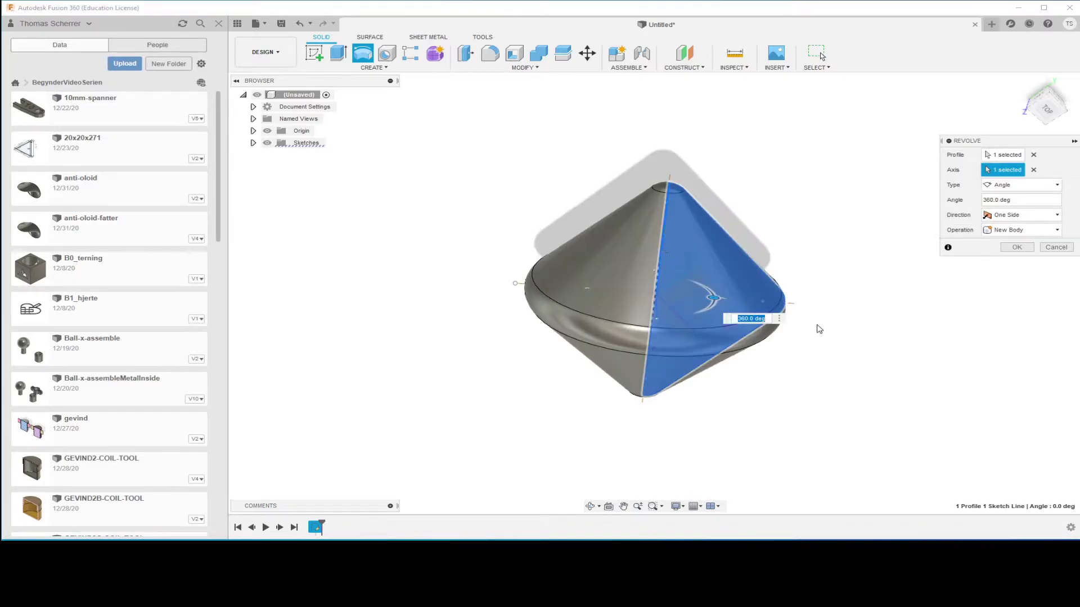
{"action": "scroll", "coordinate": [815, 334], "scroll_direction": "up", "scroll_amount": 2}
{"action": "scroll", "coordinate": [795, 292], "scroll_direction": "down", "scroll_amount": 2}
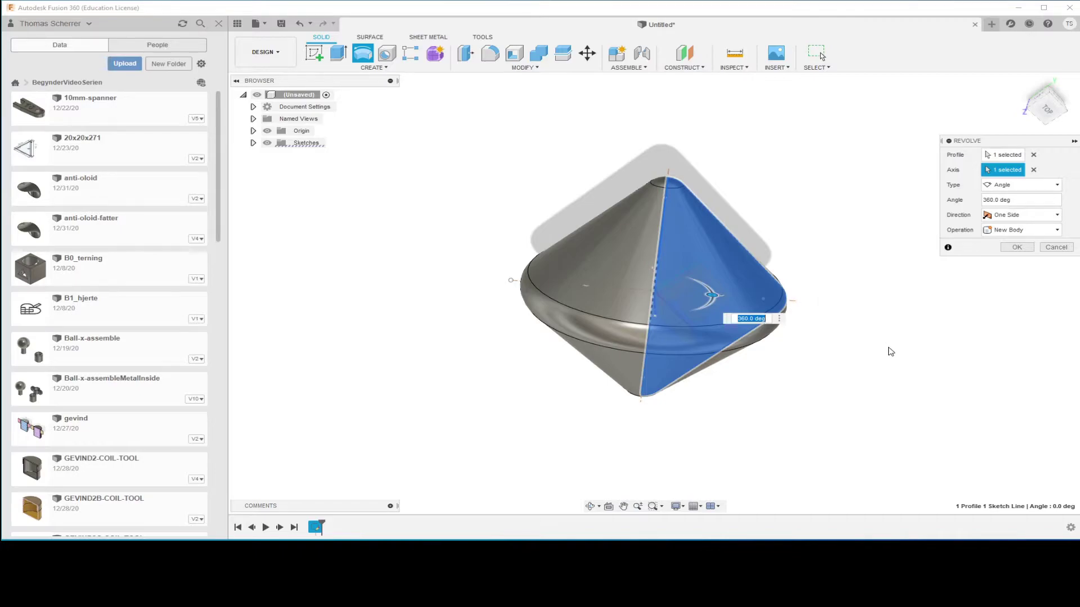
{"action": "mouse_move", "coordinate": [891, 352]}
{"action": "middle_mouse_down", "text": "shift"}
{"action": "mouse_move", "coordinate": [892, 301]}
{"action": "mouse_move", "coordinate": [899, 342]}
{"action": "mouse_move", "coordinate": [926, 308]}
{"action": "middle_mouse_up", "text": "shift"}
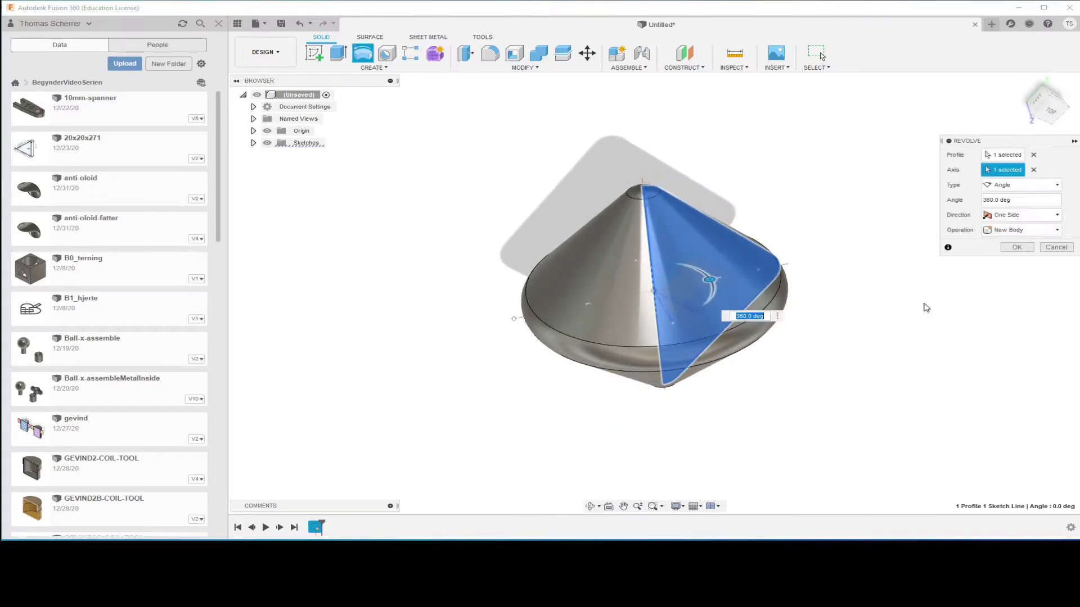
{"action": "left_click", "coordinate": [1016, 248]}
{"action": "scroll", "coordinate": [819, 271], "scroll_direction": "up", "scroll_amount": 1}
{"action": "scroll", "coordinate": [805, 275], "scroll_direction": "up", "scroll_amount": 1}
Step: Inspect the revolved body and select it for a Split Body operation
{"action": "scroll", "coordinate": [810, 281], "scroll_direction": "up", "scroll_amount": 1}
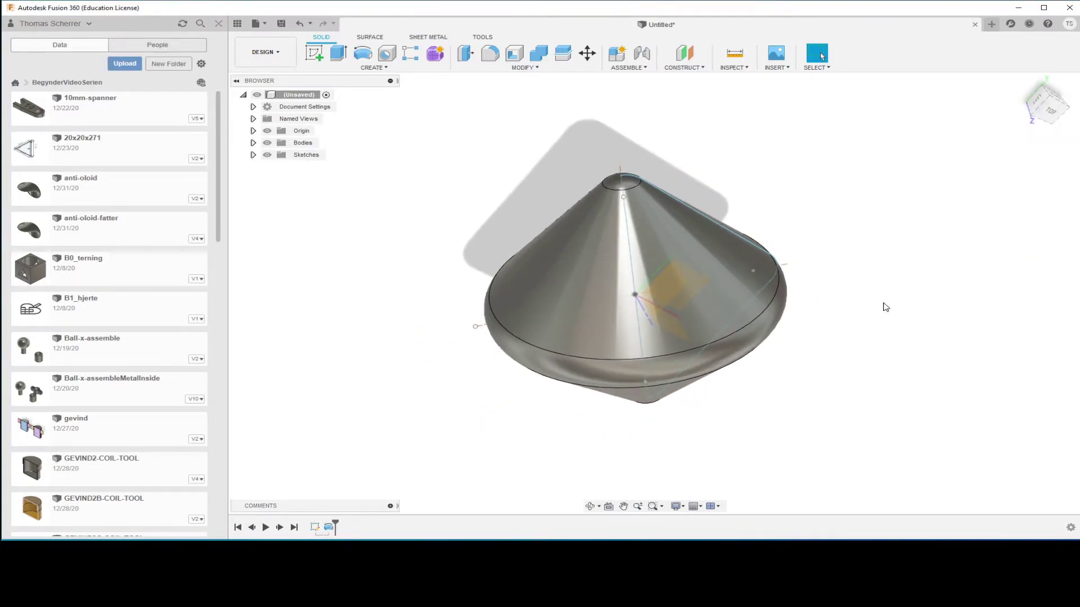
{"action": "mouse_move", "coordinate": [886, 307]}
{"action": "middle_mouse_down", "text": "shift"}
{"action": "mouse_move", "coordinate": [928, 260]}
{"action": "mouse_move", "coordinate": [961, 287]}
{"action": "mouse_move", "coordinate": [983, 236]}
{"action": "mouse_move", "coordinate": [1025, 194]}
{"action": "mouse_move", "coordinate": [1015, 174]}
{"action": "mouse_move", "coordinate": [867, 282]}
{"action": "mouse_move", "coordinate": [880, 245]}
{"action": "mouse_move", "coordinate": [846, 258]}
{"action": "mouse_move", "coordinate": [857, 266]}
{"action": "mouse_move", "coordinate": [803, 347]}
{"action": "mouse_move", "coordinate": [888, 382]}
{"action": "mouse_move", "coordinate": [882, 328]}
{"action": "mouse_move", "coordinate": [889, 370]}
{"action": "middle_mouse_up", "text": "shift"}
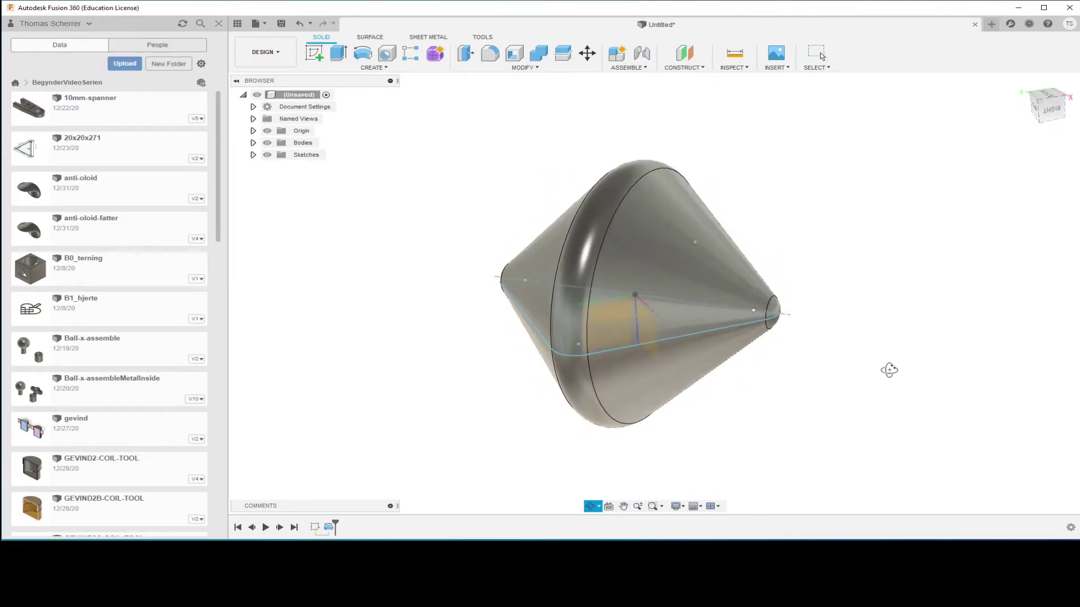
{"action": "key", "text": "Escape"}
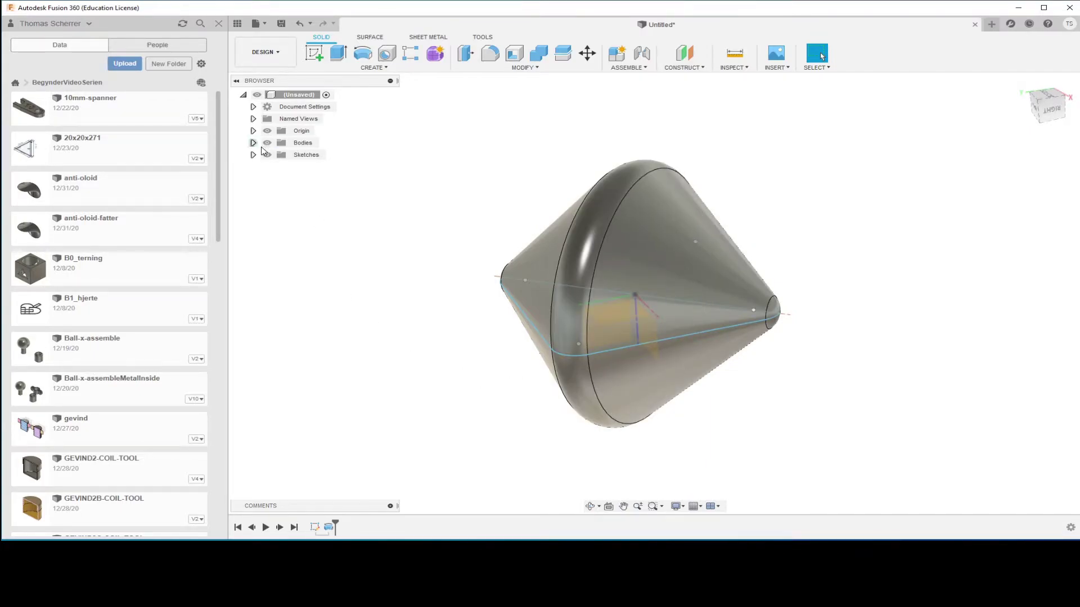
{"action": "left_click", "coordinate": [569, 61]}
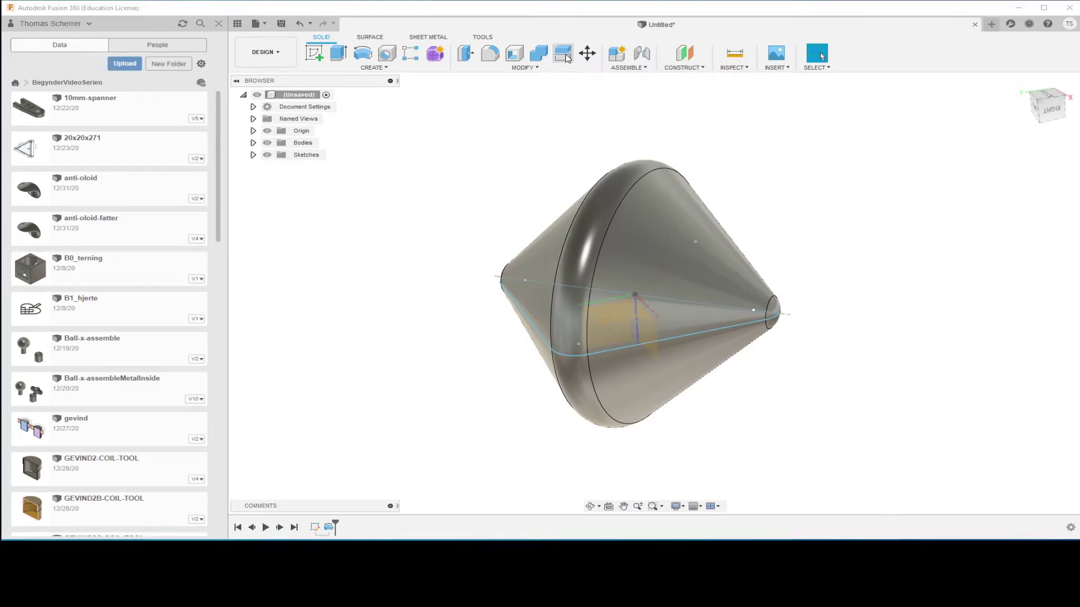
{"action": "left_click_drag", "start_coordinate": [424, 141], "coordinate": [937, 454]}
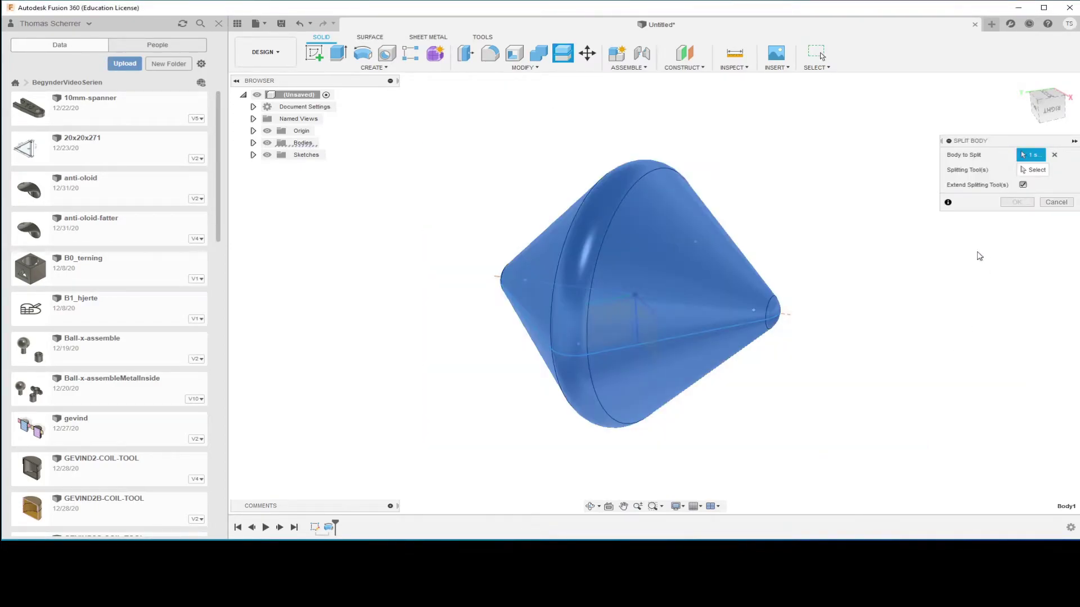
Step: Split the body with the horizontal origin plane into Body1 and Body2
{"action": "left_click", "coordinate": [1037, 170]}
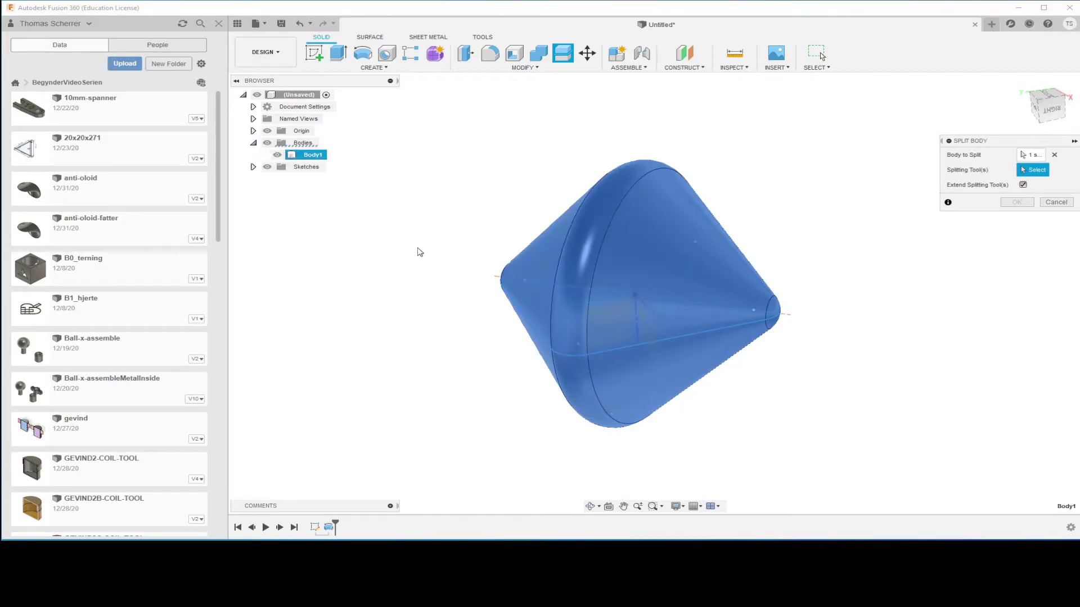
{"action": "left_click", "coordinate": [277, 155]}
{"action": "left_click", "coordinate": [622, 315]}
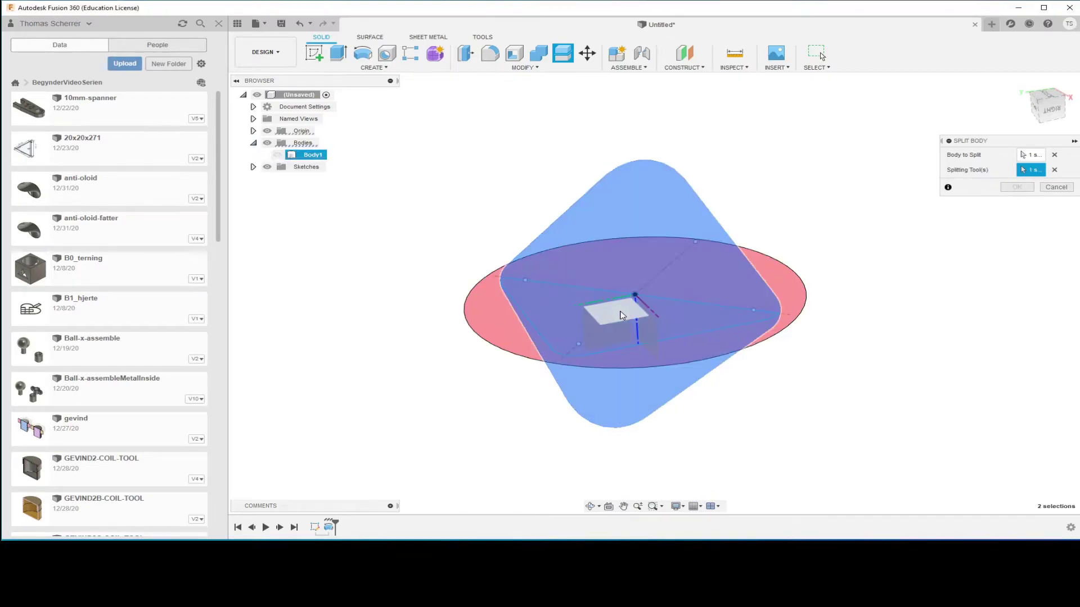
{"action": "left_click", "coordinate": [277, 155]}
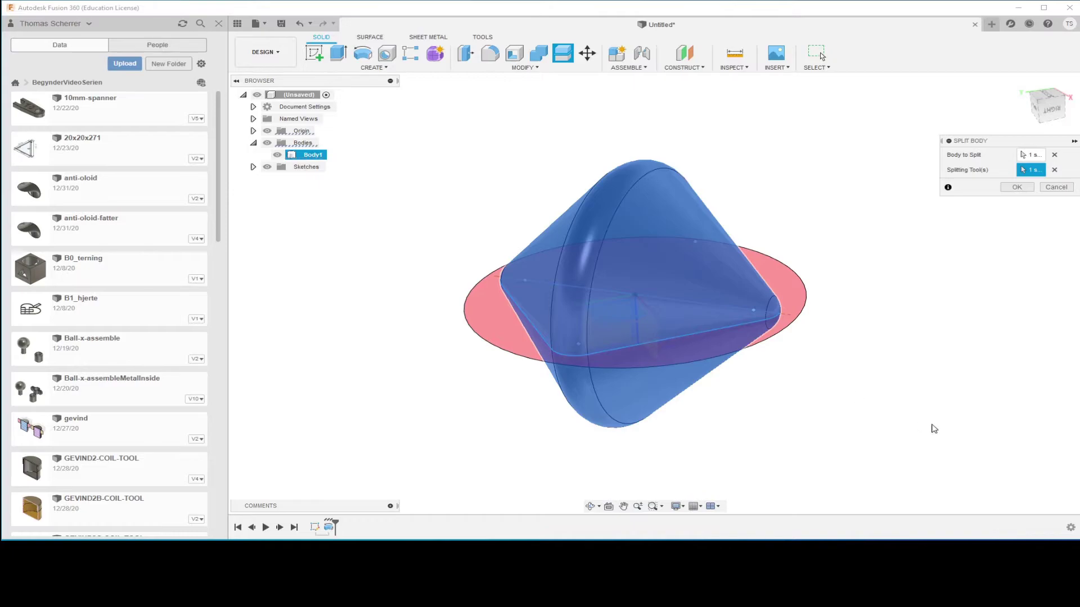
{"action": "mouse_move", "coordinate": [933, 428]}
{"action": "middle_mouse_down", "text": "shift"}
{"action": "mouse_move", "coordinate": [964, 436]}
{"action": "mouse_move", "coordinate": [988, 427]}
{"action": "middle_mouse_up", "text": "shift"}
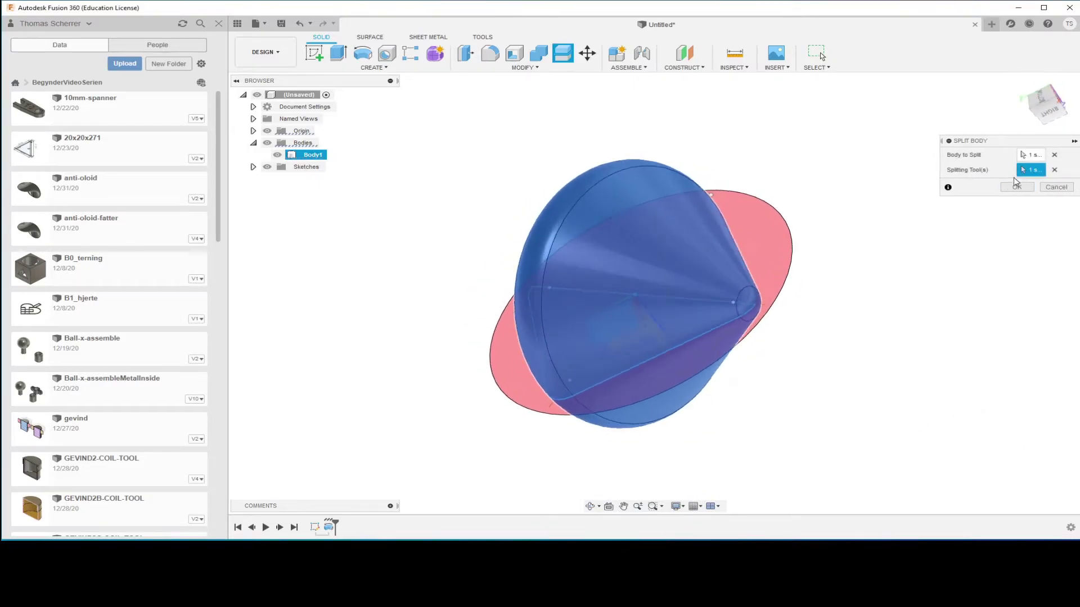
{"action": "left_click", "coordinate": [1016, 186]}
{"action": "mouse_move", "coordinate": [820, 369]}
{"action": "middle_mouse_down", "text": "shift"}
{"action": "mouse_move", "coordinate": [866, 381]}
{"action": "mouse_move", "coordinate": [406, 175]}
{"action": "middle_mouse_up", "text": "shift"}
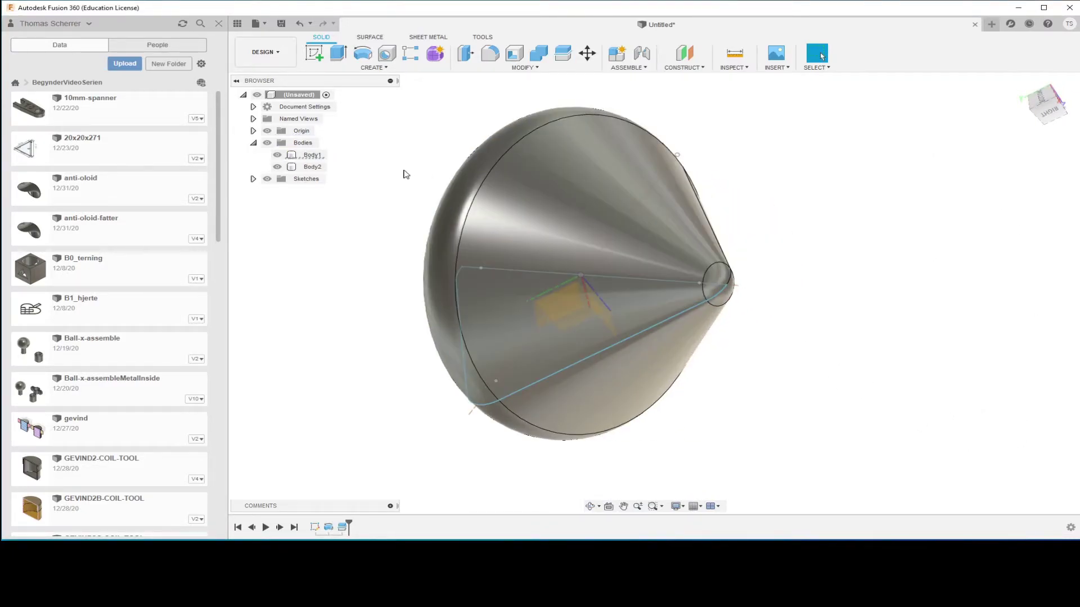
Step: Hide Body2 and start a new sketch on Body1's flat top face
{"action": "left_click", "coordinate": [279, 167]}
{"action": "mouse_move", "coordinate": [950, 310]}
{"action": "middle_mouse_down", "text": "shift"}
{"action": "mouse_move", "coordinate": [901, 241]}
{"action": "mouse_move", "coordinate": [889, 174]}
{"action": "mouse_move", "coordinate": [911, 191]}
{"action": "mouse_move", "coordinate": [934, 309]}
{"action": "mouse_move", "coordinate": [923, 302]}
{"action": "mouse_move", "coordinate": [952, 314]}
{"action": "mouse_move", "coordinate": [865, 287]}
{"action": "middle_mouse_up", "text": "shift"}
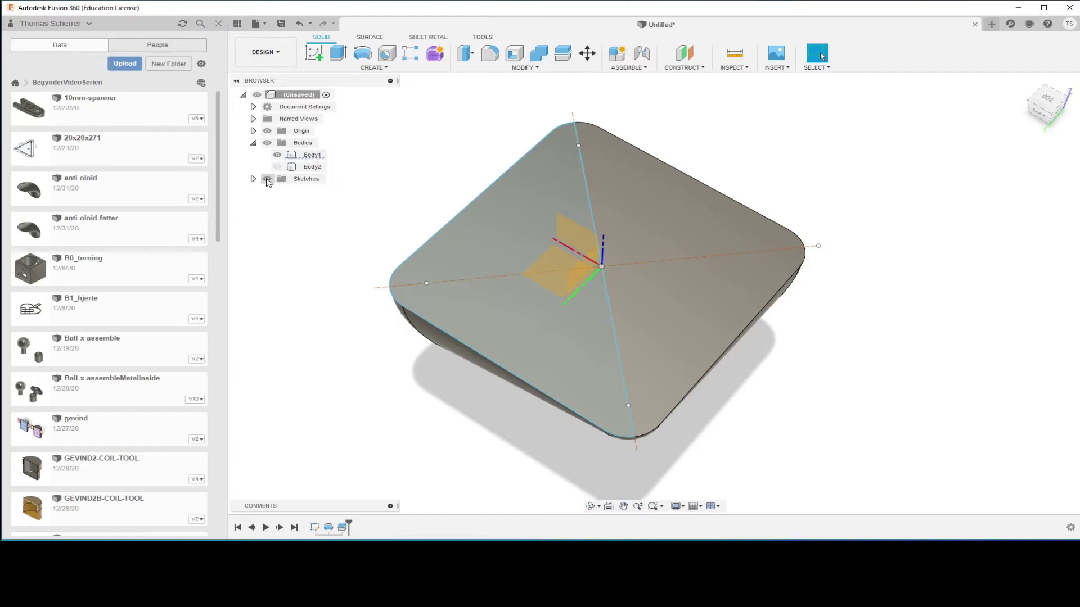
{"action": "left_click", "coordinate": [294, 192]}
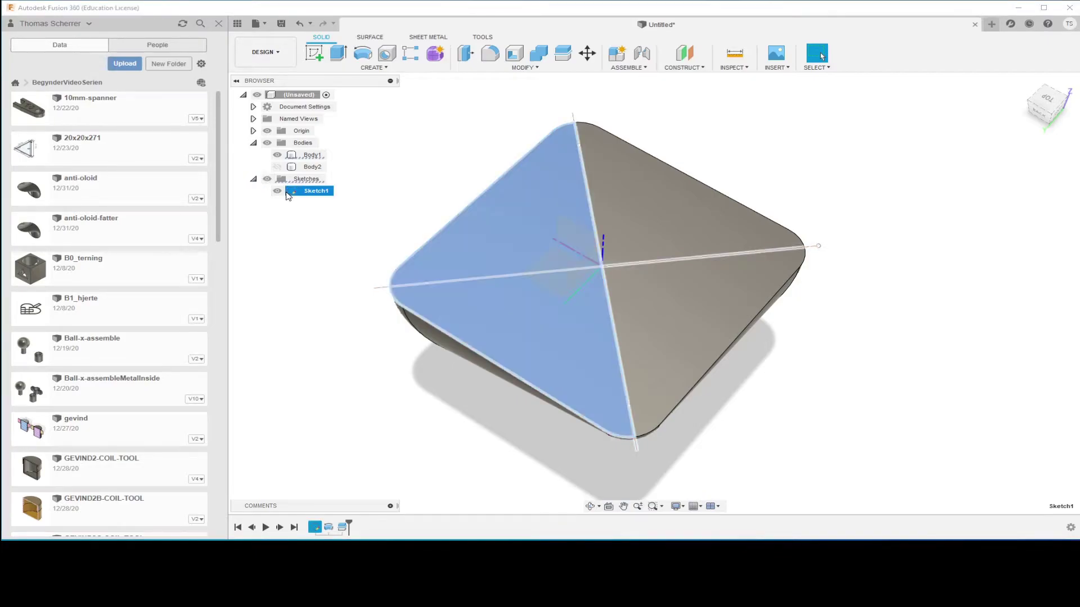
{"action": "left_click", "coordinate": [900, 397]}
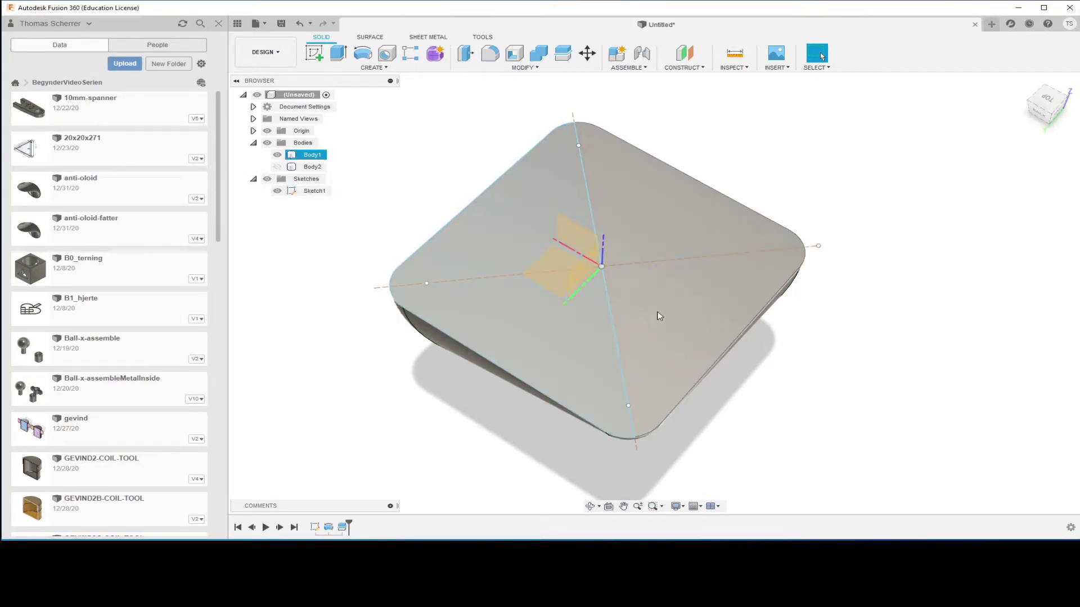
{"action": "left_click", "coordinate": [656, 313]}
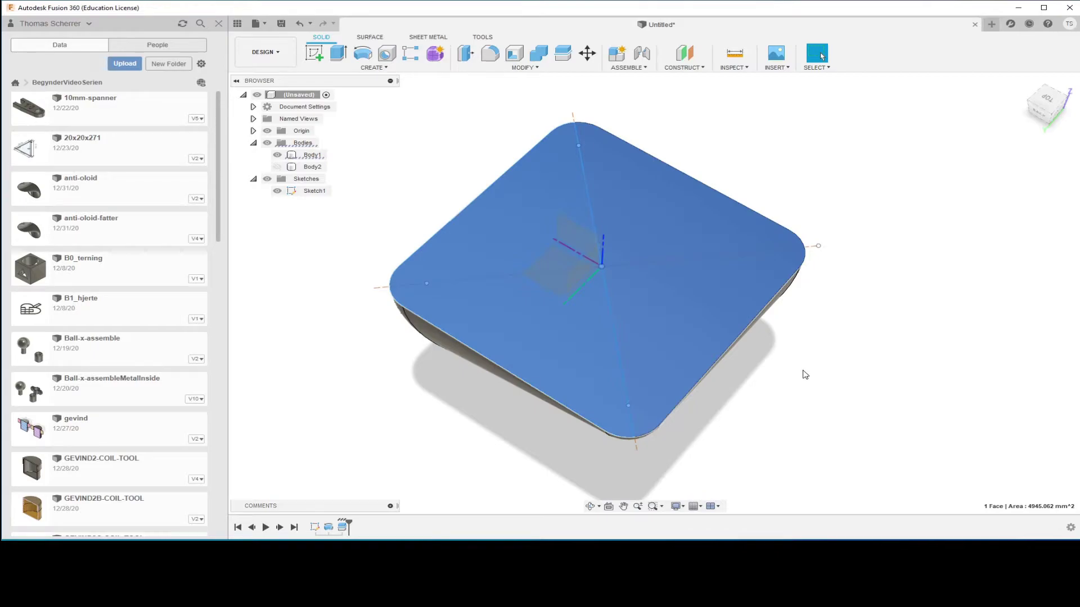
{"action": "key", "text": "s"}
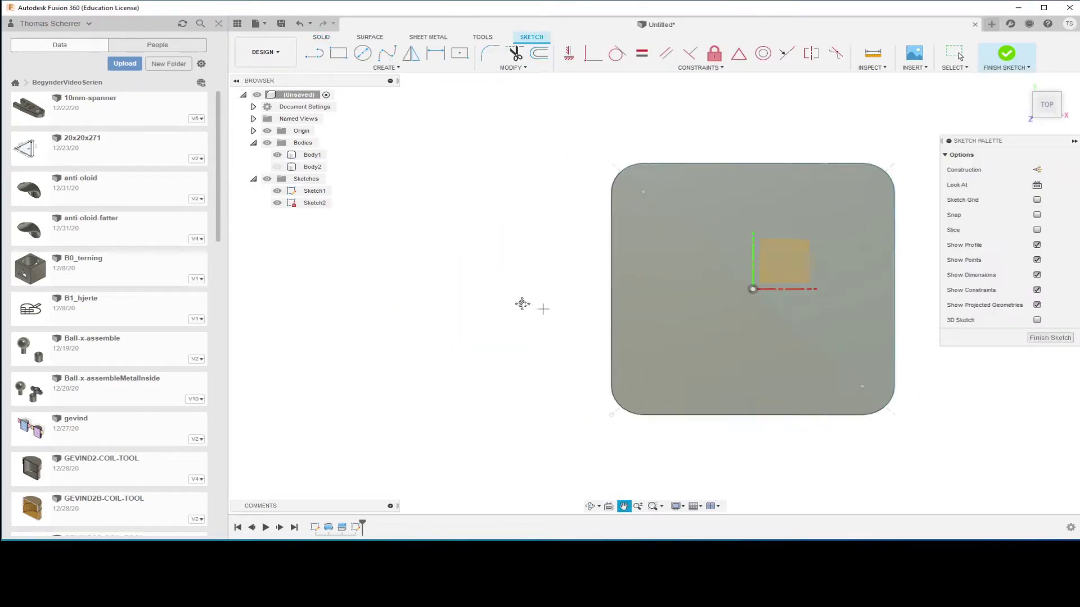
Step: Draw a 30 × 30 mm center rectangle at the origin
{"action": "left_click_drag", "start_coordinate": [522, 304], "coordinate": [403, 292]}
{"action": "key", "text": "l"}
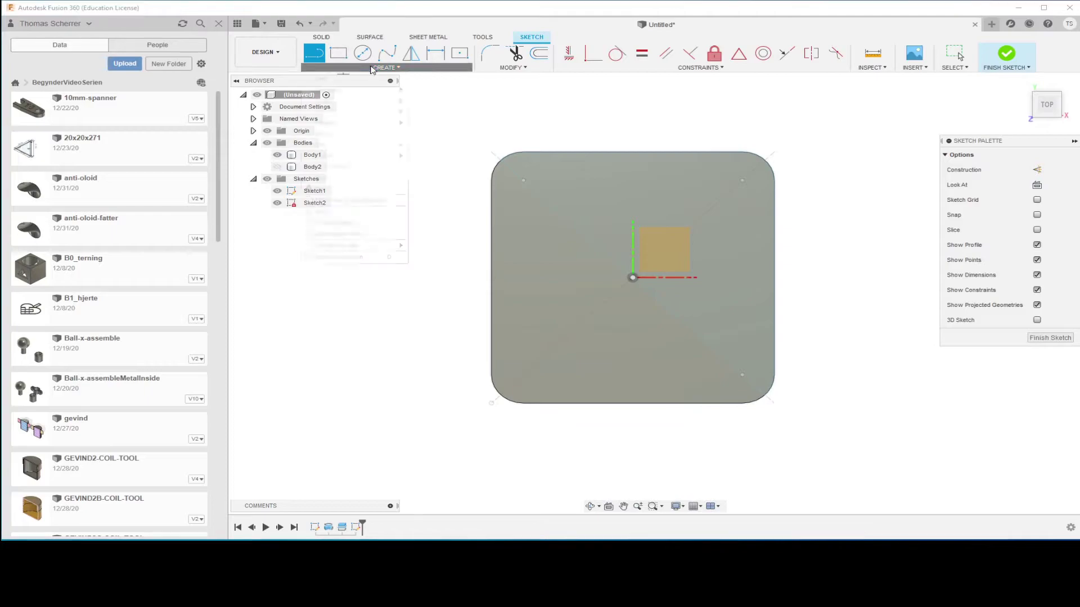
{"action": "left_click", "coordinate": [343, 67]}
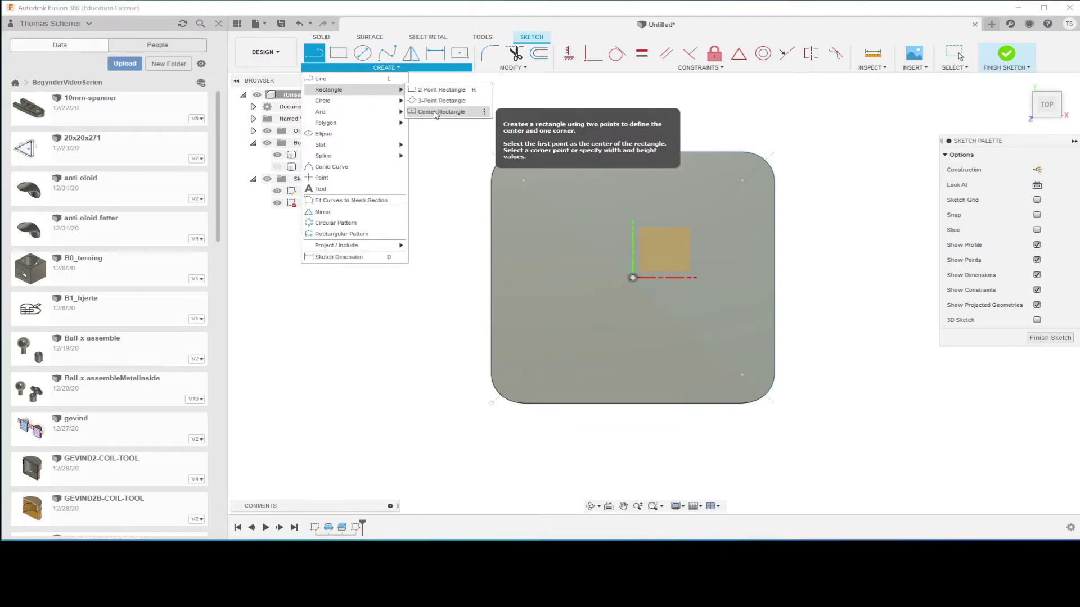
{"action": "left_click", "coordinate": [436, 111]}
{"action": "left_click", "coordinate": [633, 278]}
{"action": "type", "text": "30"}
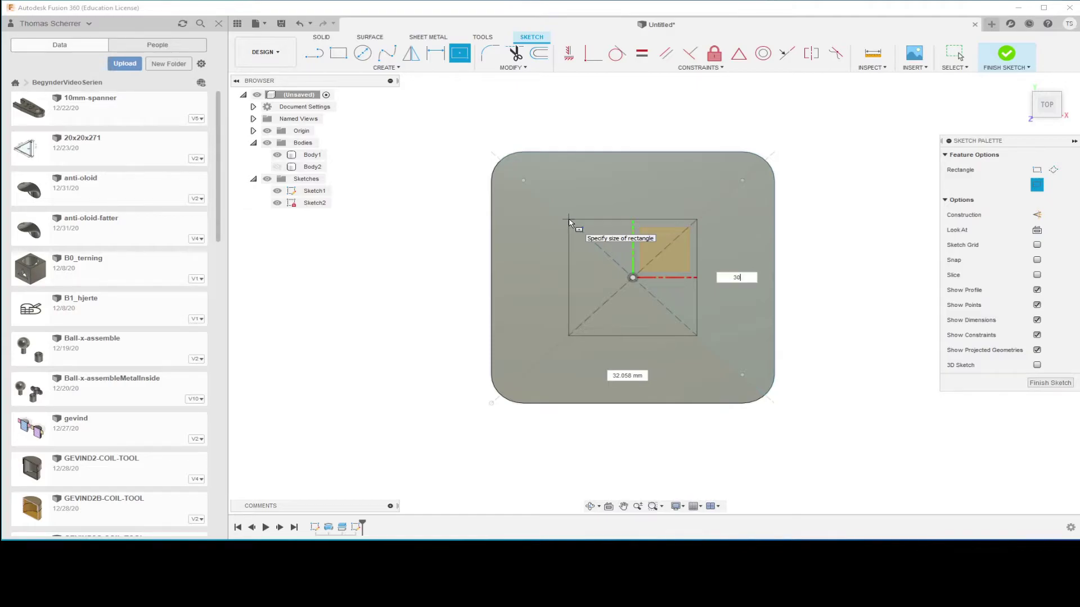
{"action": "key", "text": "Tab"}
{"action": "type", "text": "30"}
{"action": "key", "text": "Return"}
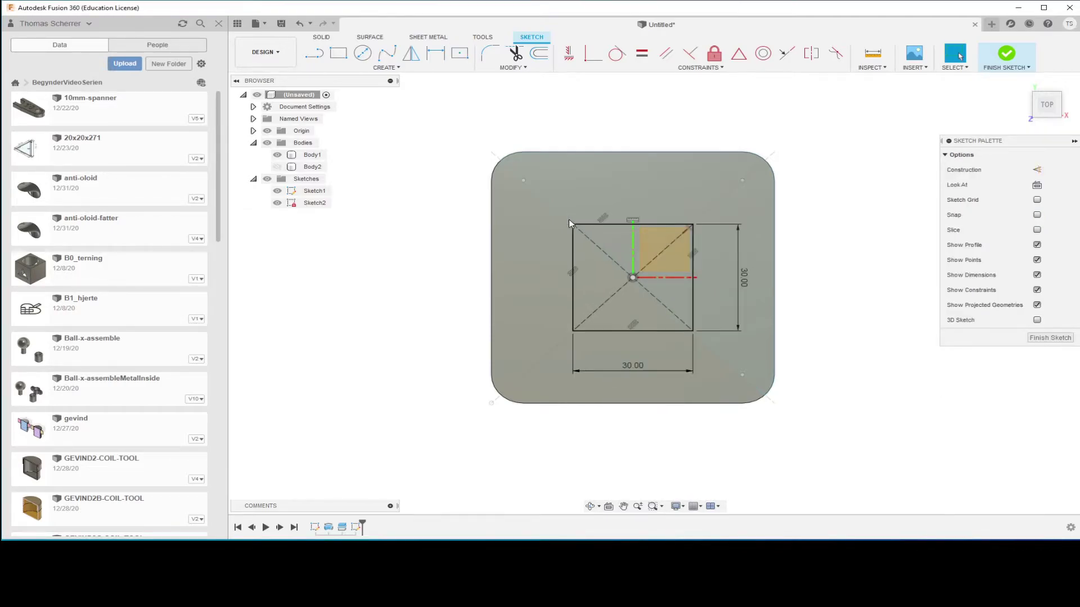
{"action": "scroll", "coordinate": [771, 319], "scroll_direction": "up", "scroll_amount": 2}
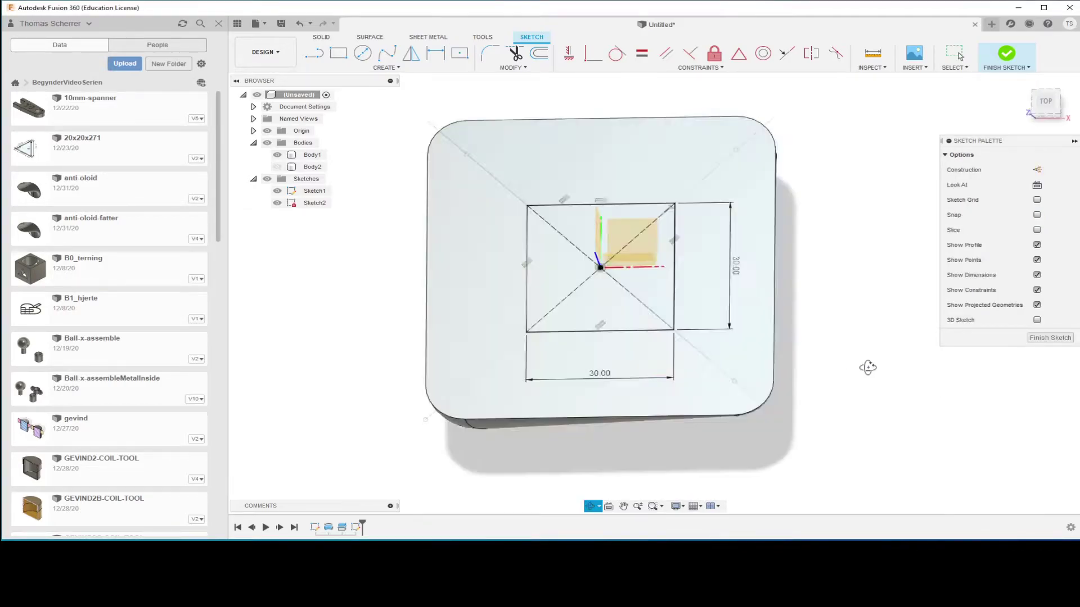
Step: Extrude the square profile 29 mm down into the body as a cut pocket
{"action": "middle_click_drag", "start_coordinate": [875, 388], "coordinate": [892, 343], "text": "shift"}
{"action": "left_click", "coordinate": [565, 276]}
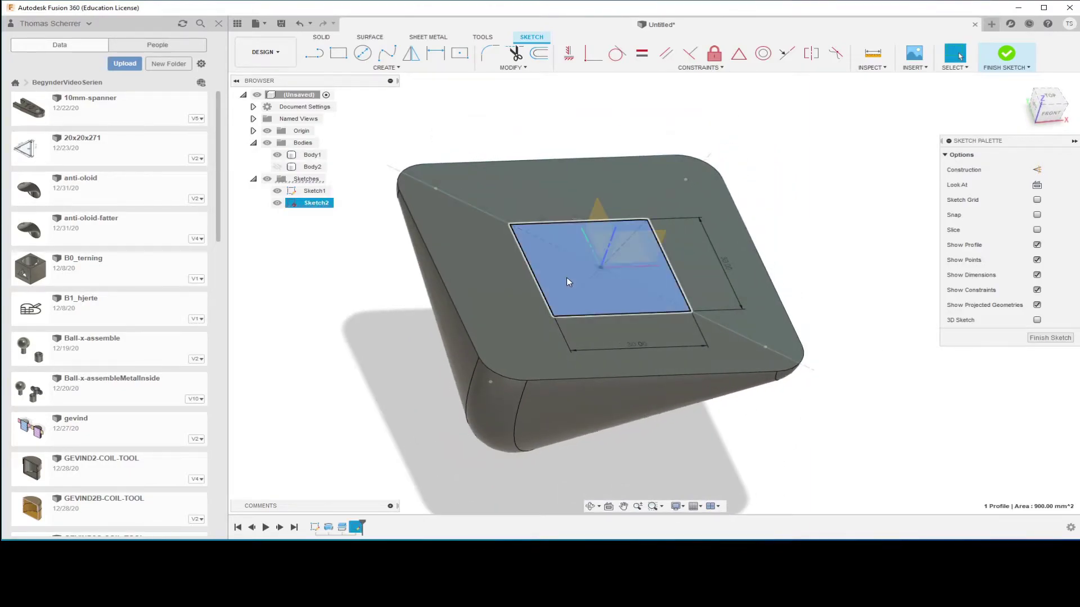
{"action": "key", "text": "e"}
{"action": "mouse_move", "coordinate": [791, 371]}
{"action": "middle_mouse_down", "text": "shift"}
{"action": "mouse_move", "coordinate": [892, 304]}
{"action": "mouse_move", "coordinate": [901, 369]}
{"action": "mouse_move", "coordinate": [911, 369]}
{"action": "middle_mouse_up", "text": "shift"}
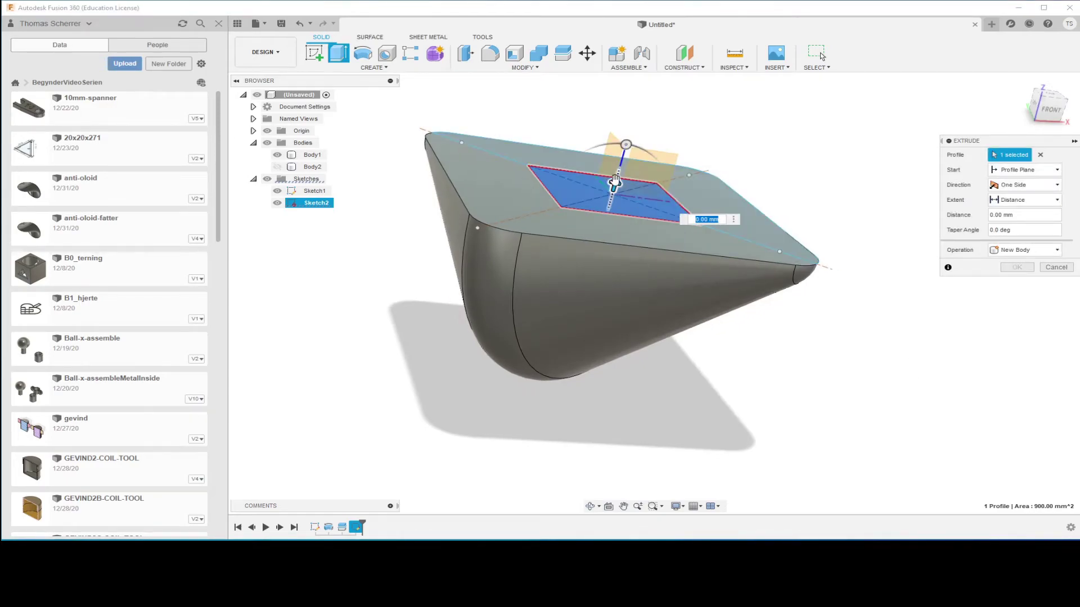
{"action": "mouse_move", "coordinate": [613, 184]}
{"action": "left_mouse_down"}
{"action": "mouse_move", "coordinate": [554, 332]}
{"action": "mouse_move", "coordinate": [563, 349]}
{"action": "mouse_move", "coordinate": [554, 306]}
{"action": "mouse_move", "coordinate": [580, 284]}
{"action": "left_mouse_up"}
{"action": "mouse_move", "coordinate": [831, 389]}
{"action": "middle_mouse_down", "text": "shift"}
{"action": "mouse_move", "coordinate": [815, 380]}
{"action": "mouse_move", "coordinate": [836, 398]}
{"action": "mouse_move", "coordinate": [837, 422]}
{"action": "middle_mouse_up", "text": "shift"}
{"action": "left_click", "coordinate": [1012, 281]}
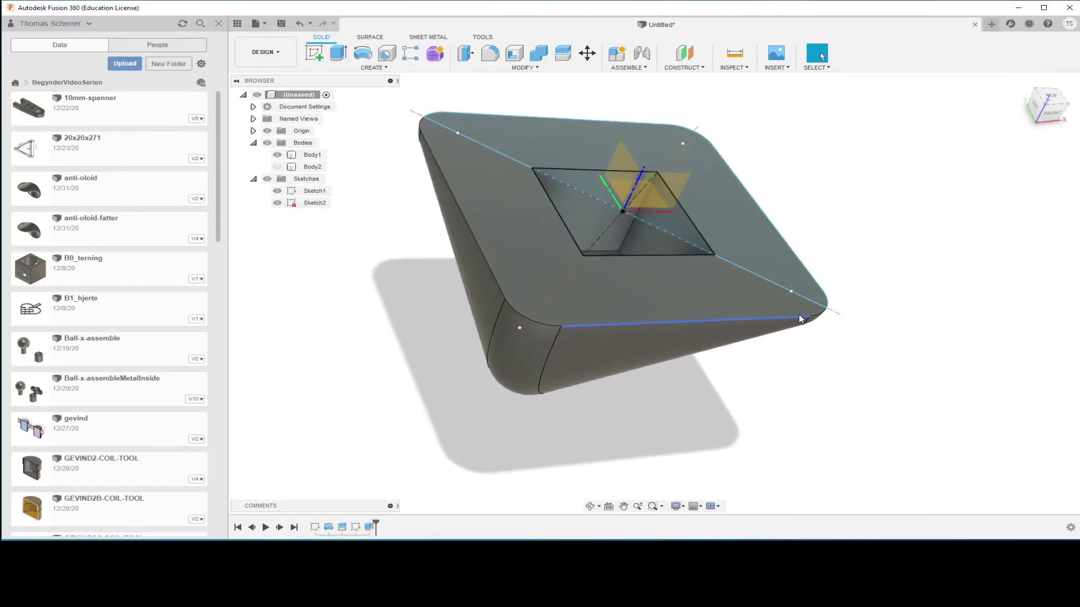
{"action": "mouse_move", "coordinate": [801, 319]}
{"action": "middle_mouse_down", "text": "shift"}
{"action": "mouse_move", "coordinate": [909, 244]}
{"action": "mouse_move", "coordinate": [916, 270]}
{"action": "middle_mouse_up", "text": "shift"}
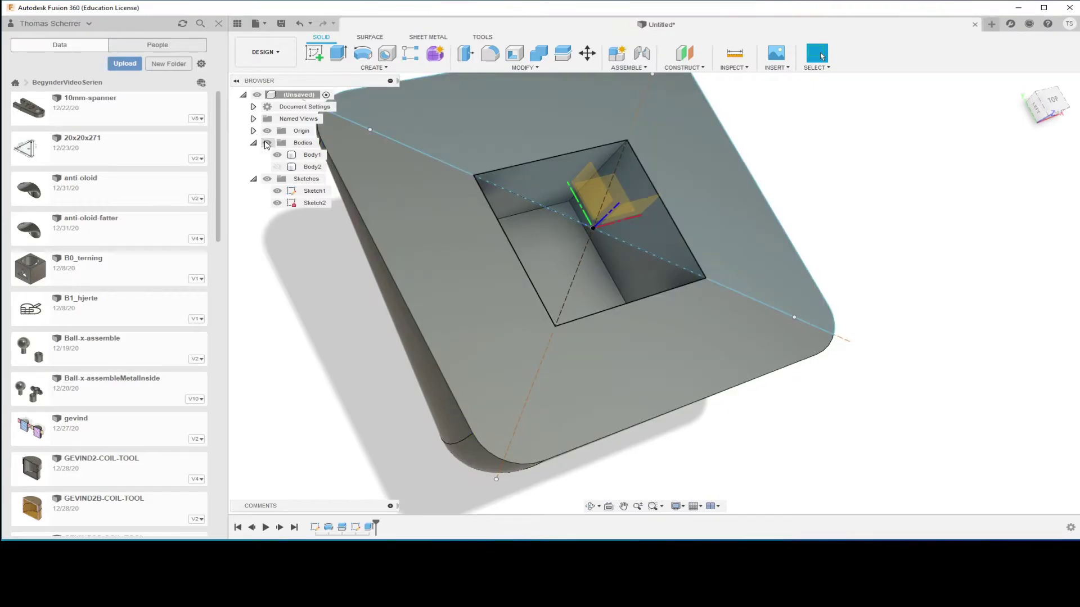
Step: Hide the origin and all sketches so only the body shows
{"action": "left_click", "coordinate": [267, 131]}
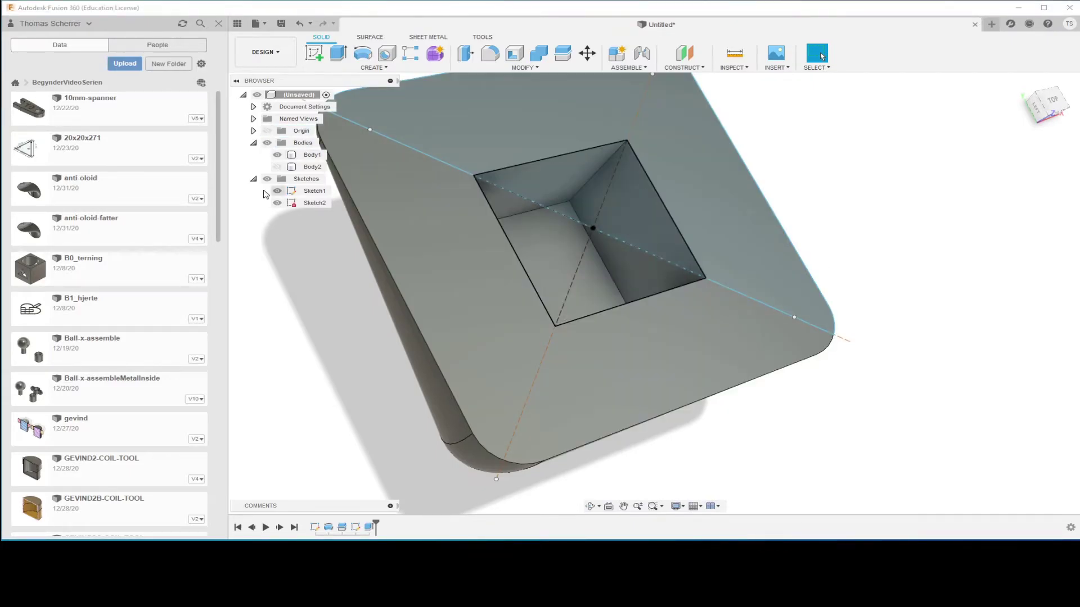
{"action": "left_click", "coordinate": [273, 183]}
{"action": "middle_click_drag", "start_coordinate": [908, 277], "coordinate": [981, 284]}
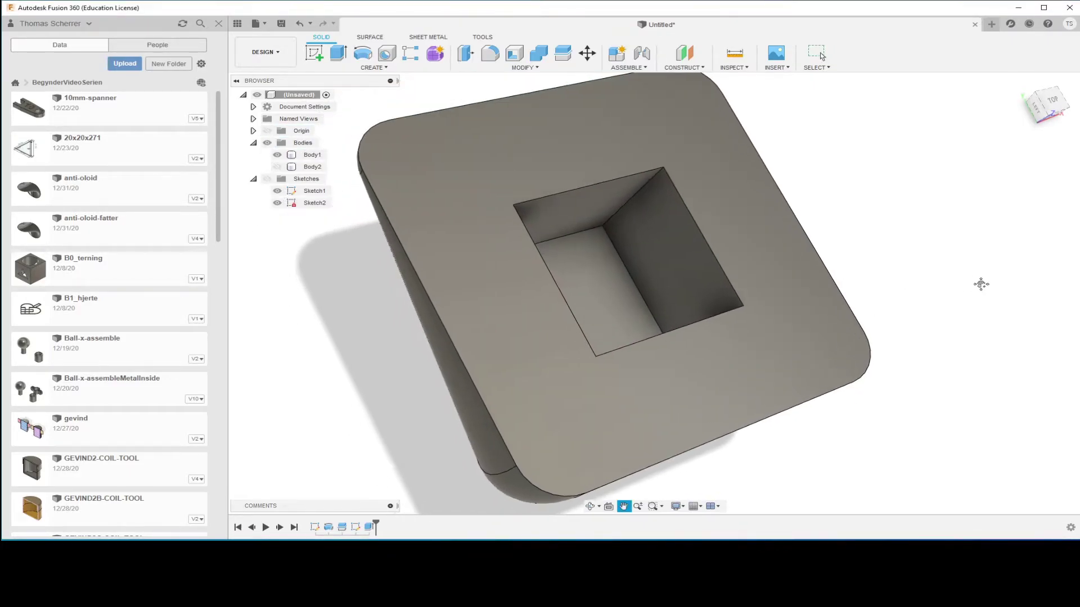
{"action": "left_click", "coordinate": [524, 67]}
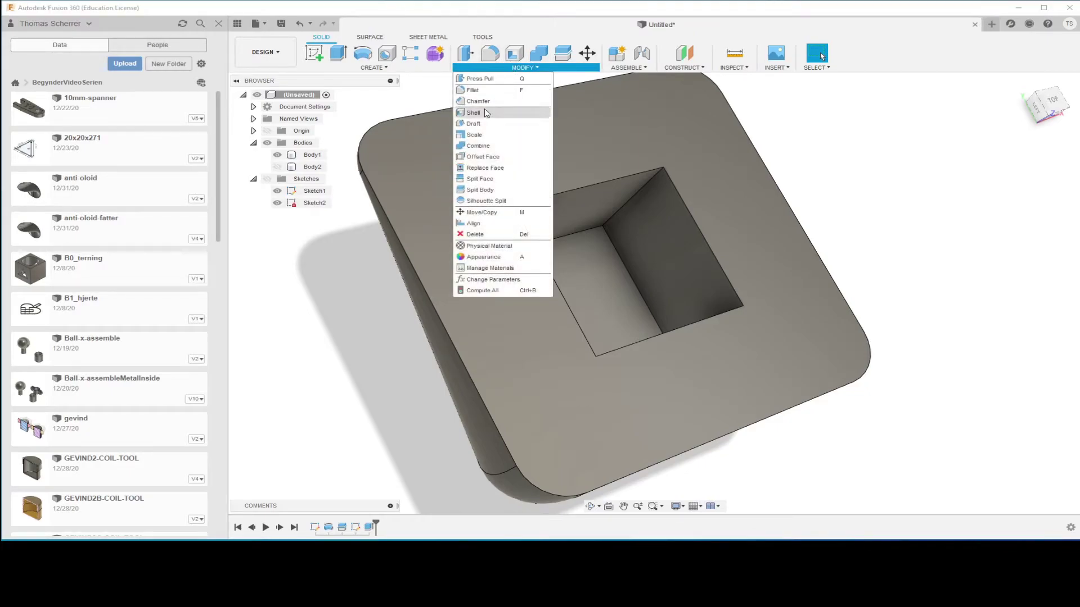
{"action": "left_click", "coordinate": [478, 101]}
{"action": "left_click", "coordinate": [639, 290]}
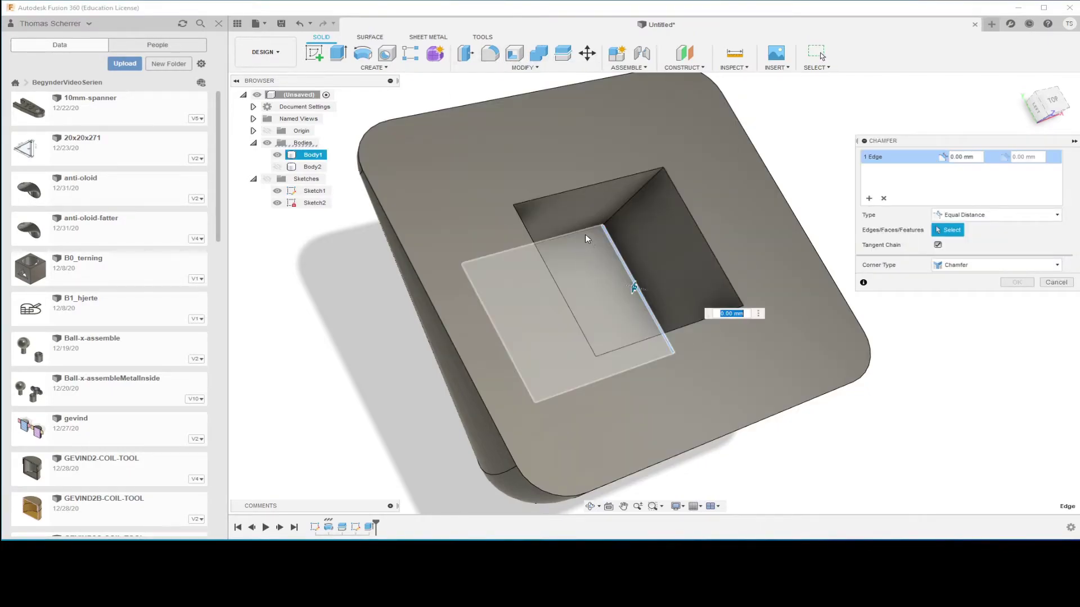
{"action": "left_click", "coordinate": [583, 229]}
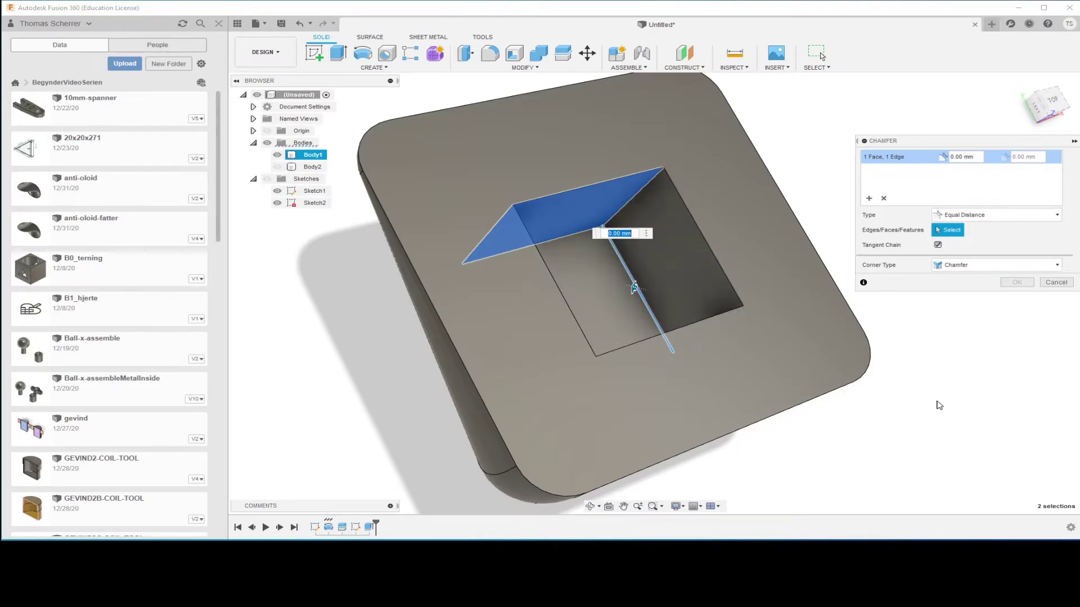
{"action": "left_click", "coordinate": [1053, 282]}
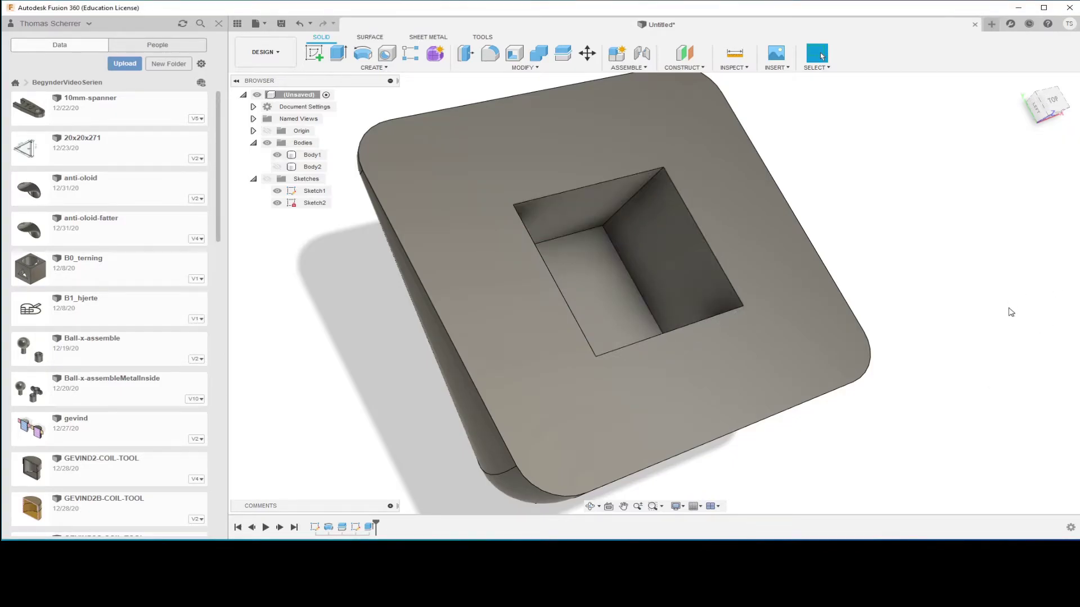
{"action": "scroll", "coordinate": [1006, 313], "scroll_direction": "up", "scroll_amount": 3}
{"action": "mouse_move", "coordinate": [1001, 314]}
{"action": "middle_mouse_down", "text": "shift"}
{"action": "mouse_move", "coordinate": [975, 301]}
{"action": "mouse_move", "coordinate": [1011, 291]}
{"action": "mouse_move", "coordinate": [970, 318]}
{"action": "mouse_move", "coordinate": [960, 294]}
{"action": "mouse_move", "coordinate": [967, 302]}
{"action": "middle_mouse_up", "text": "shift"}
Step: Start a chamfer and select the four pocket floor edges
{"action": "left_click", "coordinate": [527, 68]}
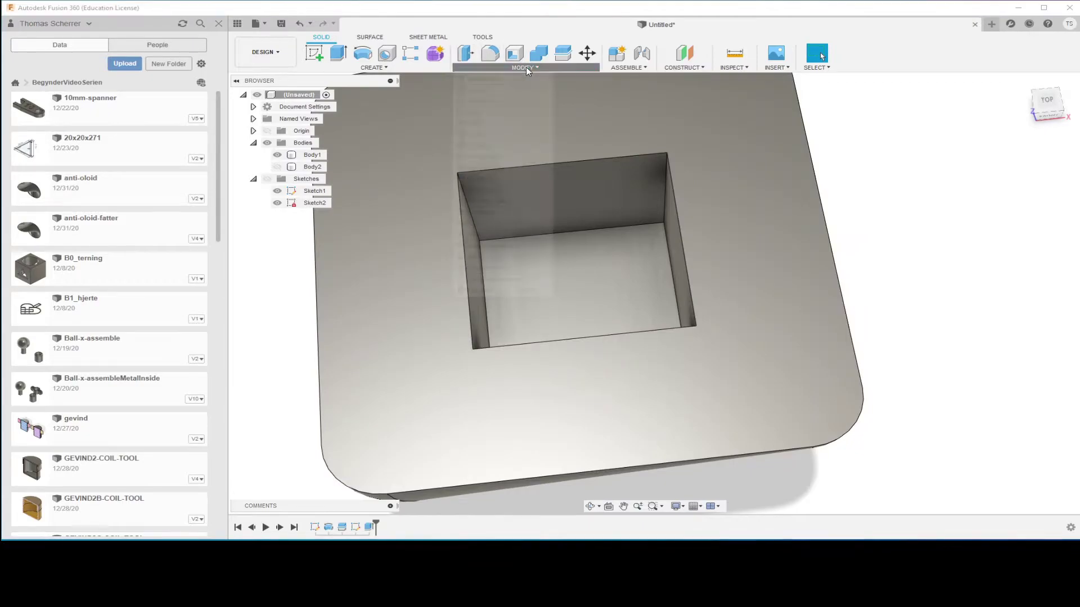
{"action": "left_click", "coordinate": [495, 101]}
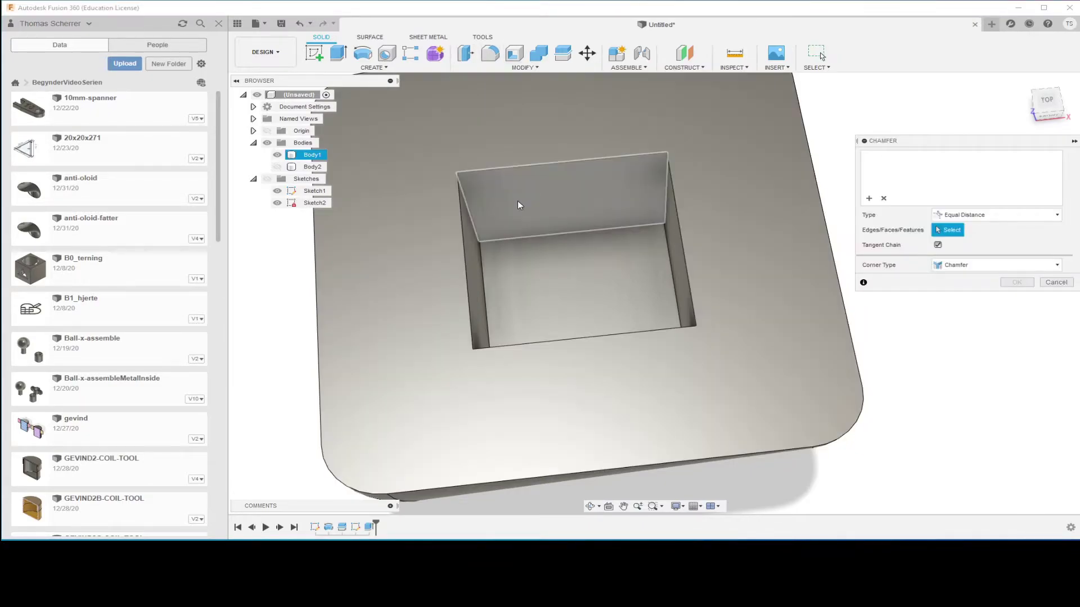
{"action": "left_click", "coordinate": [530, 236]}
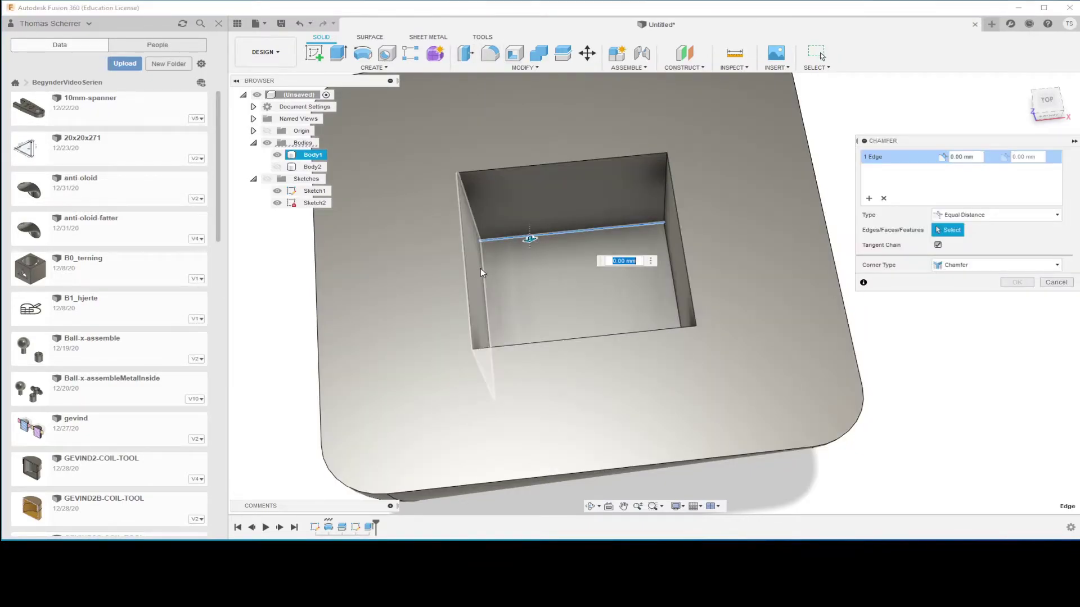
{"action": "left_click", "coordinate": [680, 292]}
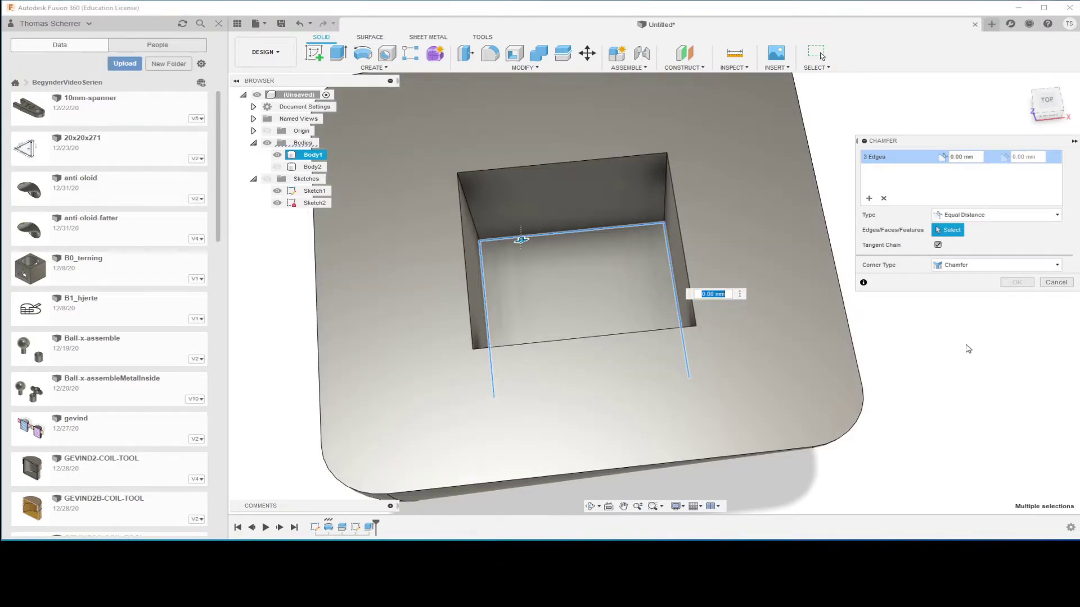
{"action": "middle_click_drag", "start_coordinate": [968, 348], "coordinate": [979, 369], "text": "shift"}
{"action": "left_click", "coordinate": [657, 371]}
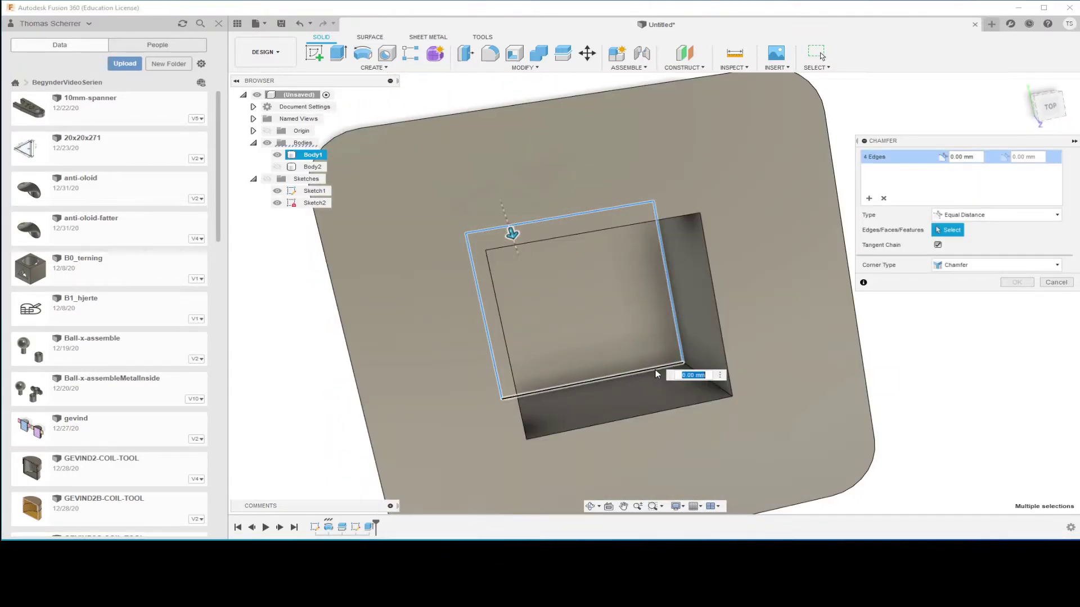
{"action": "middle_click_drag", "start_coordinate": [656, 374], "coordinate": [759, 379], "text": "shift"}
{"action": "scroll", "coordinate": [757, 381], "scroll_direction": "up", "scroll_amount": 3}
{"action": "scroll", "coordinate": [757, 381], "scroll_direction": "down", "scroll_amount": 3}
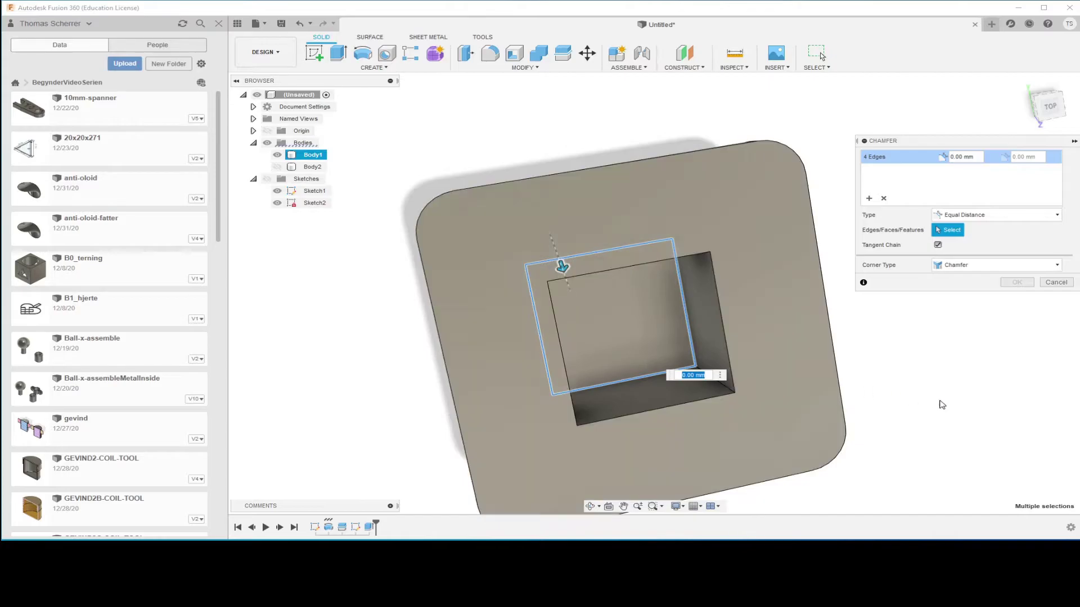
{"action": "middle_click_drag", "start_coordinate": [998, 413], "coordinate": [979, 376], "text": "shift"}
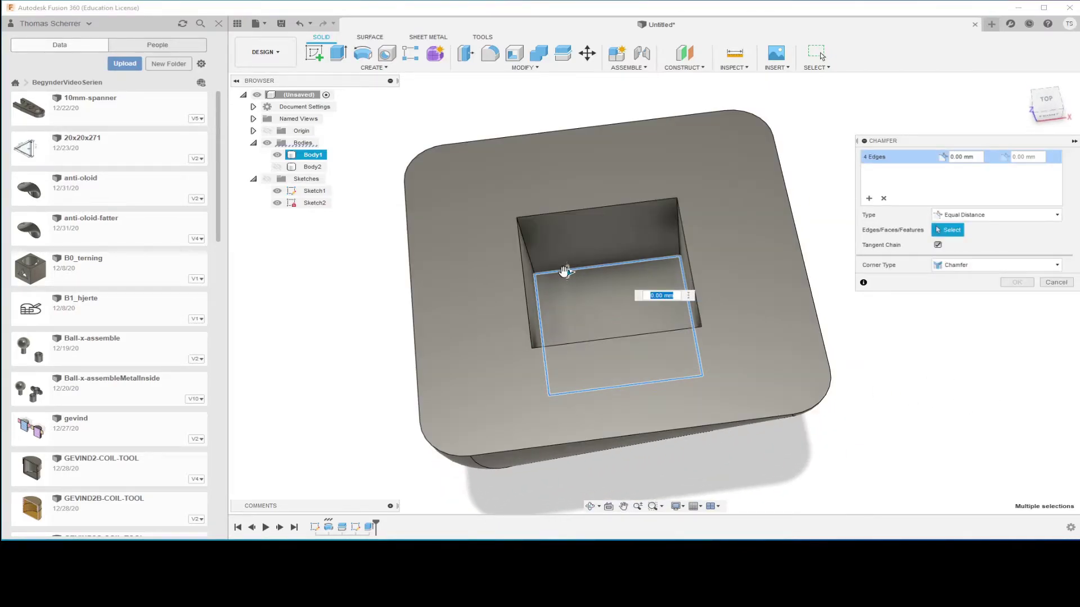
Step: Set the chamfer distance to 12 mm and apply it
{"action": "left_click_drag", "start_coordinate": [567, 276], "coordinate": [567, 282]}
{"action": "left_click", "coordinate": [1016, 283]}
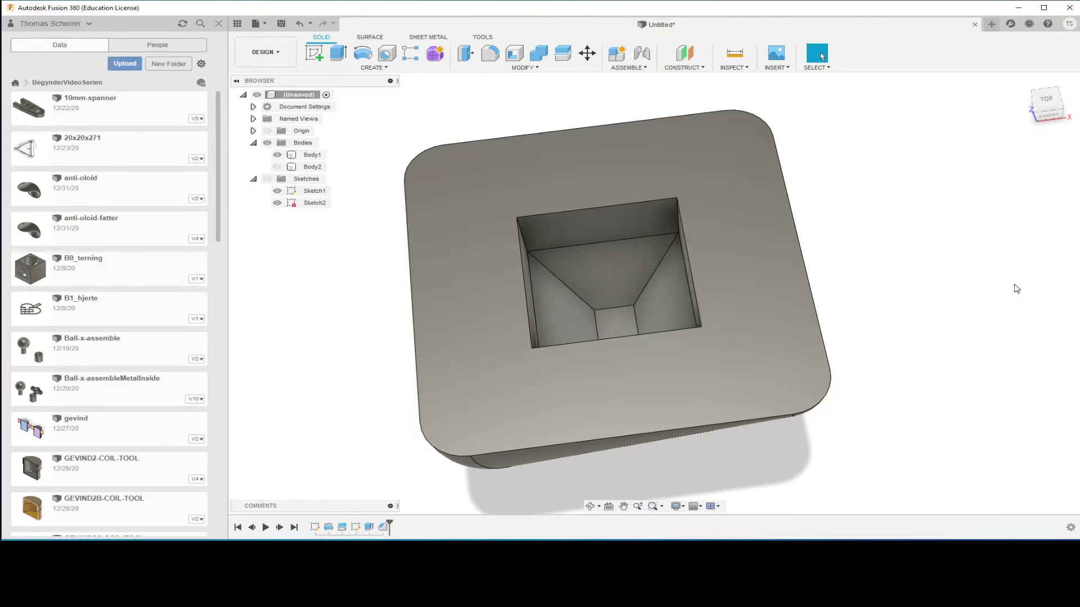
{"action": "scroll", "coordinate": [661, 294], "scroll_direction": "up", "scroll_amount": 2}
{"action": "middle_click_drag", "start_coordinate": [962, 284], "coordinate": [988, 285], "text": "shift"}
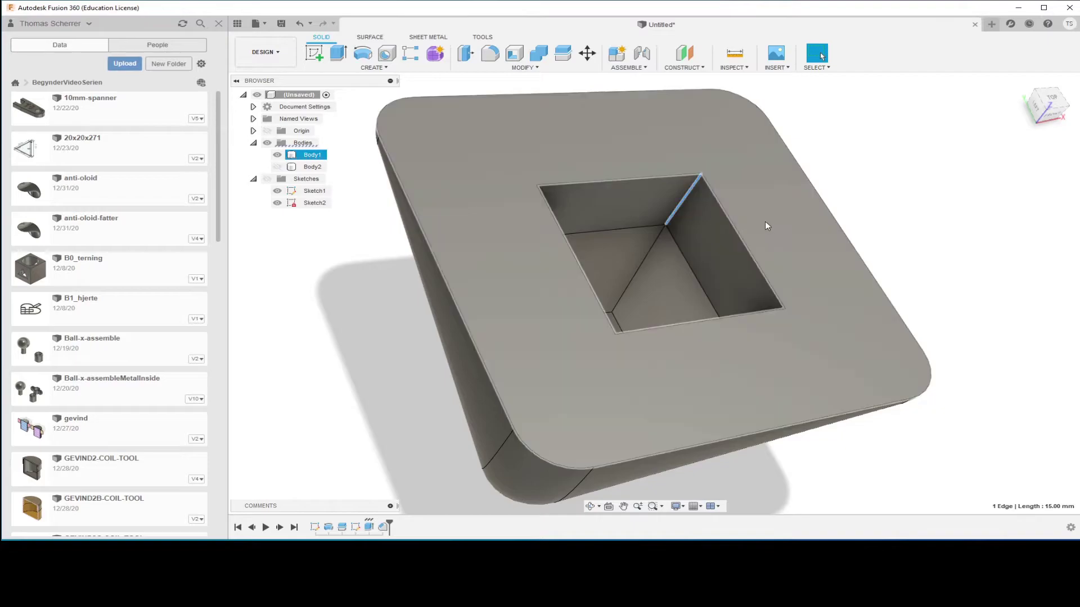
{"action": "middle_click_drag", "start_coordinate": [763, 221], "coordinate": [727, 220], "text": "shift"}
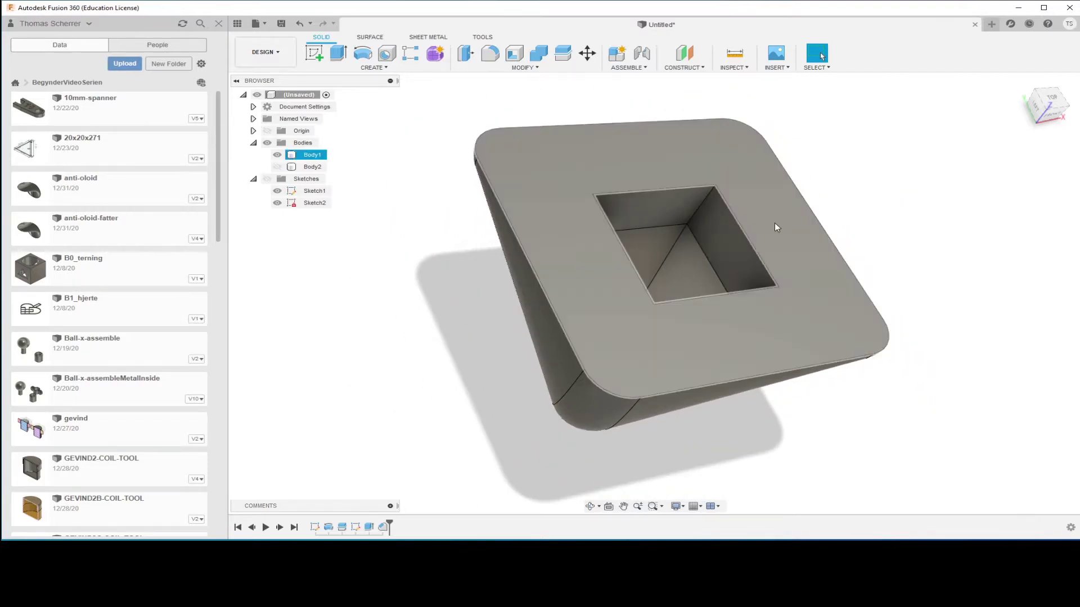
{"action": "left_click", "coordinate": [741, 231]}
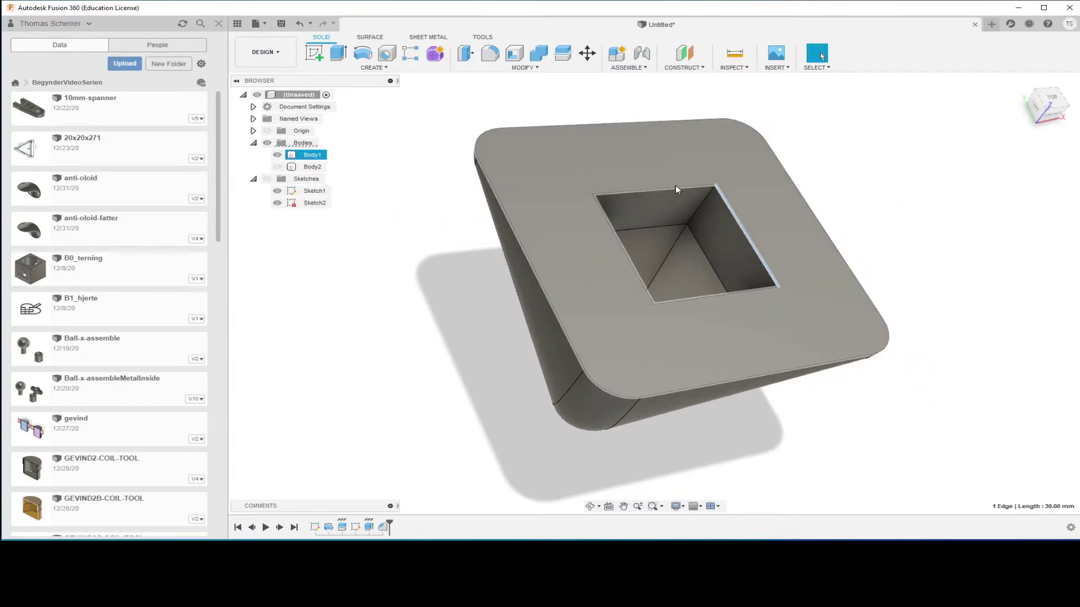
{"action": "left_click", "coordinate": [696, 211]}
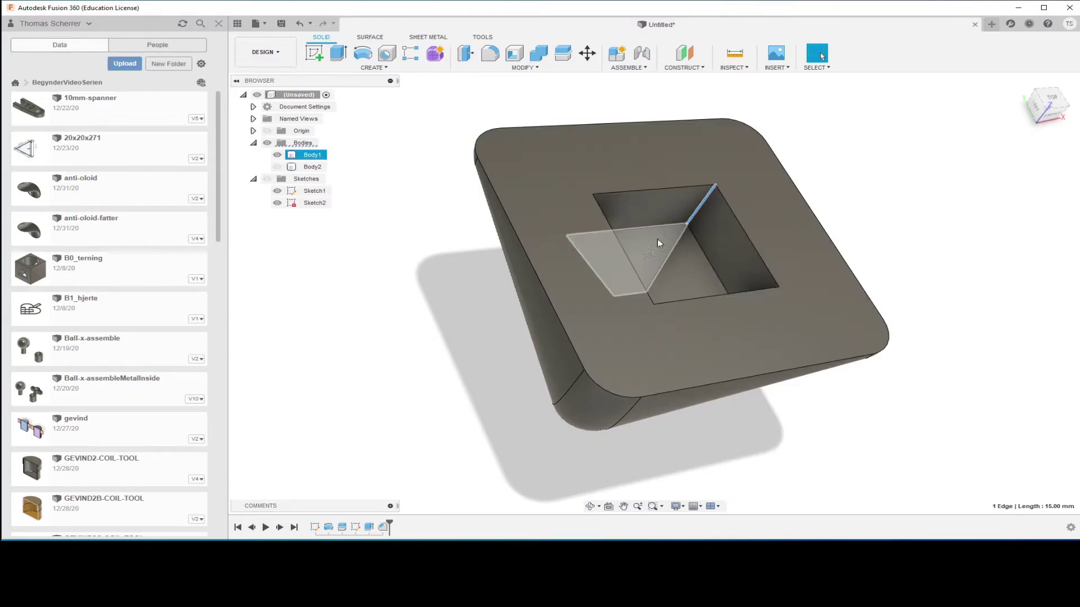
{"action": "left_click", "coordinate": [911, 202]}
{"action": "scroll", "coordinate": [787, 216], "scroll_direction": "up", "scroll_amount": 2}
{"action": "mouse_move", "coordinate": [789, 217]}
{"action": "middle_mouse_down", "text": "shift"}
{"action": "mouse_move", "coordinate": [907, 212]}
{"action": "mouse_move", "coordinate": [844, 251]}
{"action": "mouse_move", "coordinate": [873, 284]}
{"action": "mouse_move", "coordinate": [945, 304]}
{"action": "mouse_move", "coordinate": [935, 287]}
{"action": "mouse_move", "coordinate": [957, 272]}
{"action": "mouse_move", "coordinate": [926, 242]}
{"action": "mouse_move", "coordinate": [927, 205]}
{"action": "mouse_move", "coordinate": [915, 210]}
{"action": "middle_mouse_up", "text": "shift"}
{"action": "scroll", "coordinate": [786, 188], "scroll_direction": "up", "scroll_amount": 3}
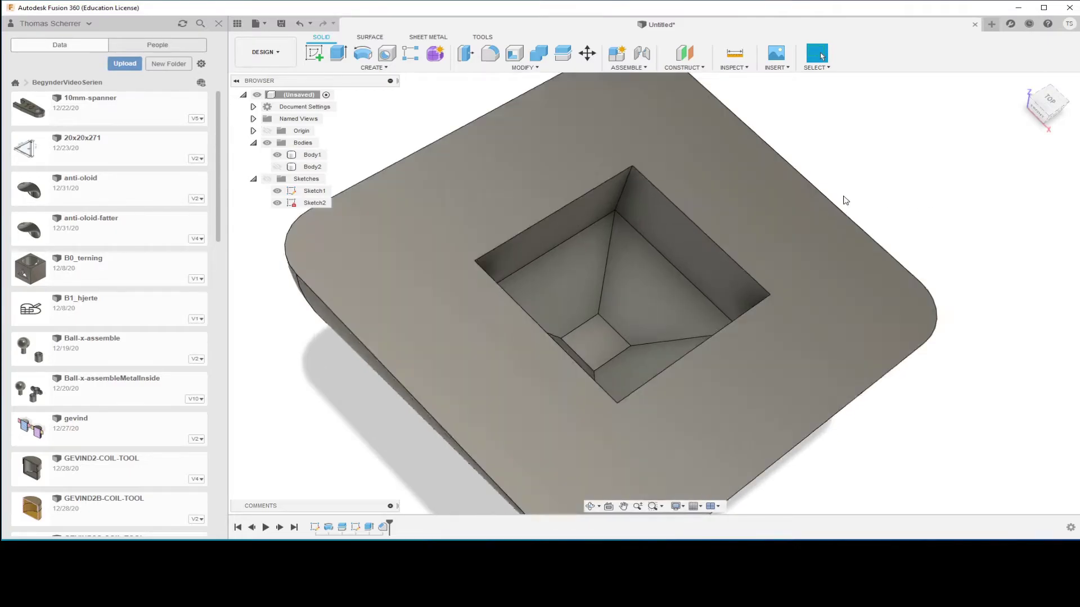
{"action": "scroll", "coordinate": [872, 183], "scroll_direction": "down", "scroll_amount": 3}
{"action": "scroll", "coordinate": [860, 177], "scroll_direction": "down", "scroll_amount": 1}
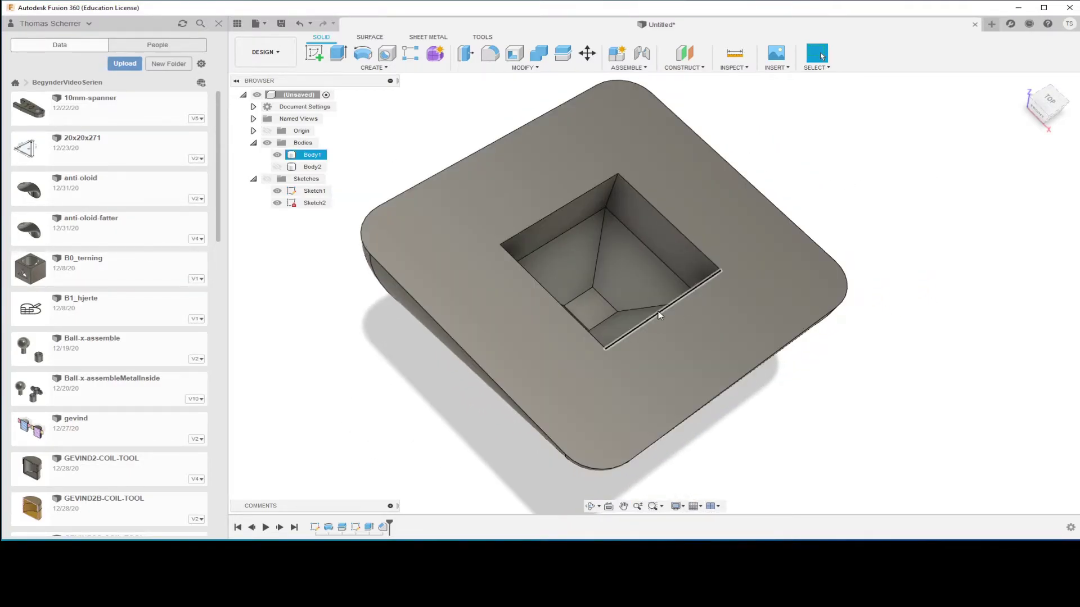
{"action": "scroll", "coordinate": [639, 290], "scroll_direction": "down", "scroll_amount": 2}
{"action": "mouse_move", "coordinate": [947, 268]}
{"action": "middle_mouse_down", "text": "shift"}
{"action": "mouse_move", "coordinate": [918, 277]}
{"action": "mouse_move", "coordinate": [917, 264]}
{"action": "mouse_move", "coordinate": [913, 282]}
{"action": "mouse_move", "coordinate": [913, 268]}
{"action": "mouse_move", "coordinate": [901, 270]}
{"action": "mouse_move", "coordinate": [919, 301]}
{"action": "mouse_move", "coordinate": [913, 276]}
{"action": "middle_mouse_up", "text": "shift"}
{"action": "key", "text": "Escape"}
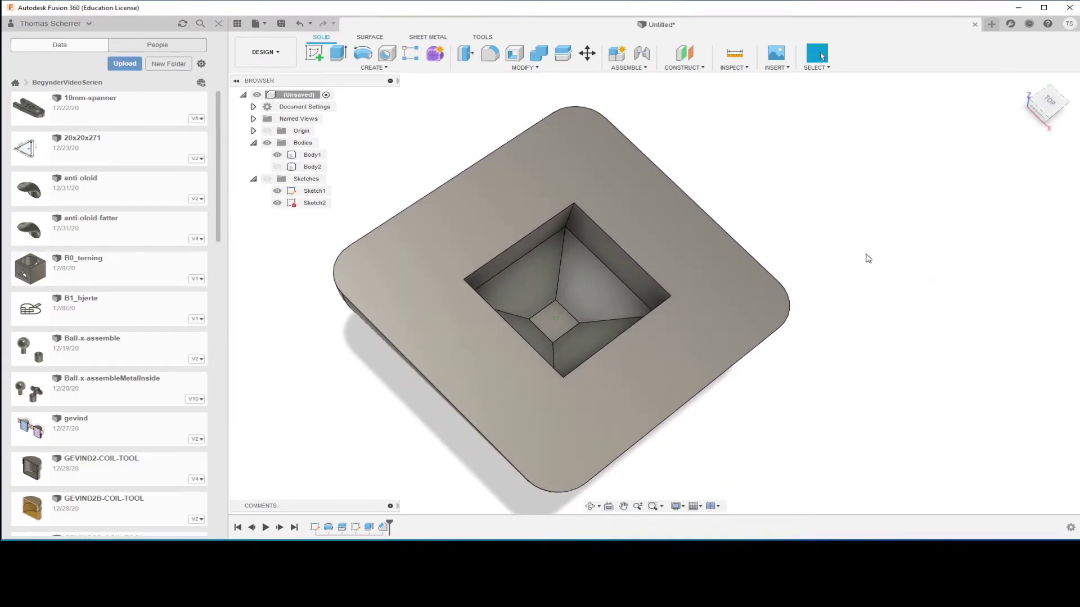
{"action": "middle_click_drag", "start_coordinate": [846, 203], "coordinate": [853, 195], "text": "shift"}
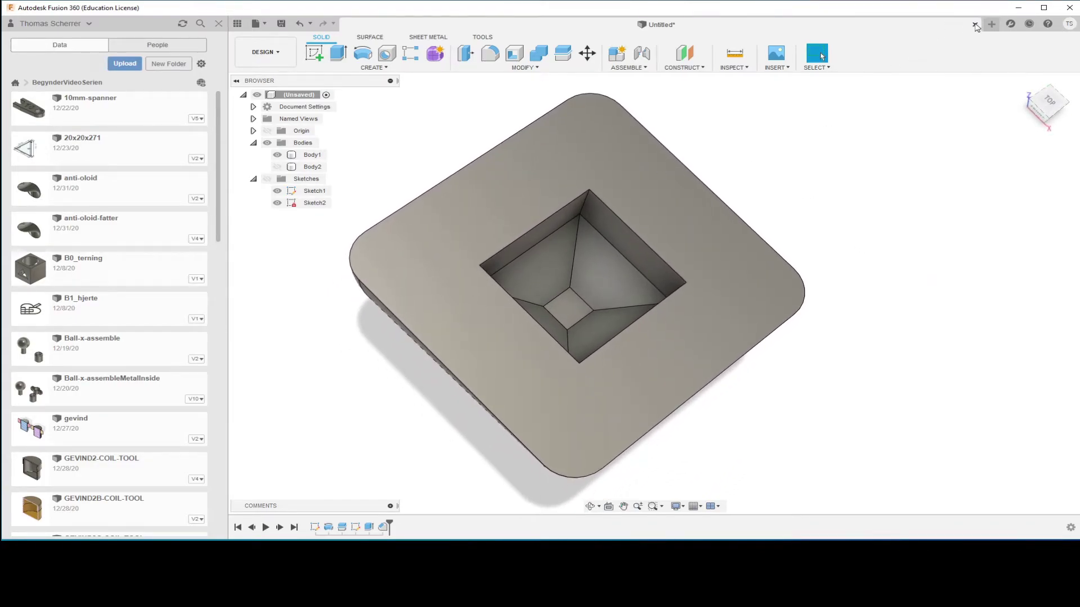
Step: Start a new design, show the origin, and begin a sketch on the XY ground plane
{"action": "left_click", "coordinate": [992, 24]}
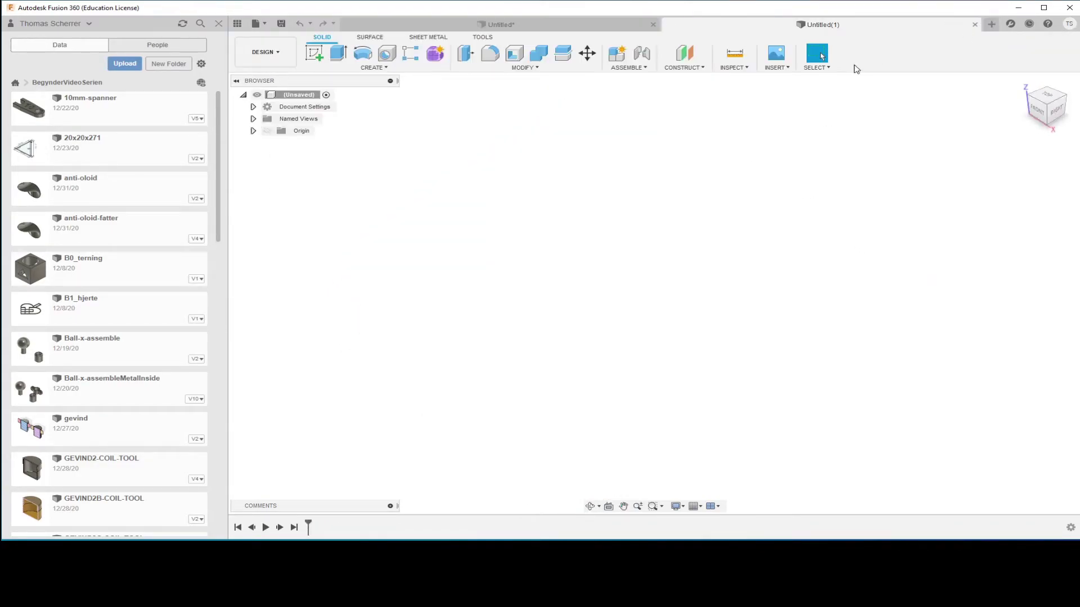
{"action": "left_click", "coordinate": [268, 131]}
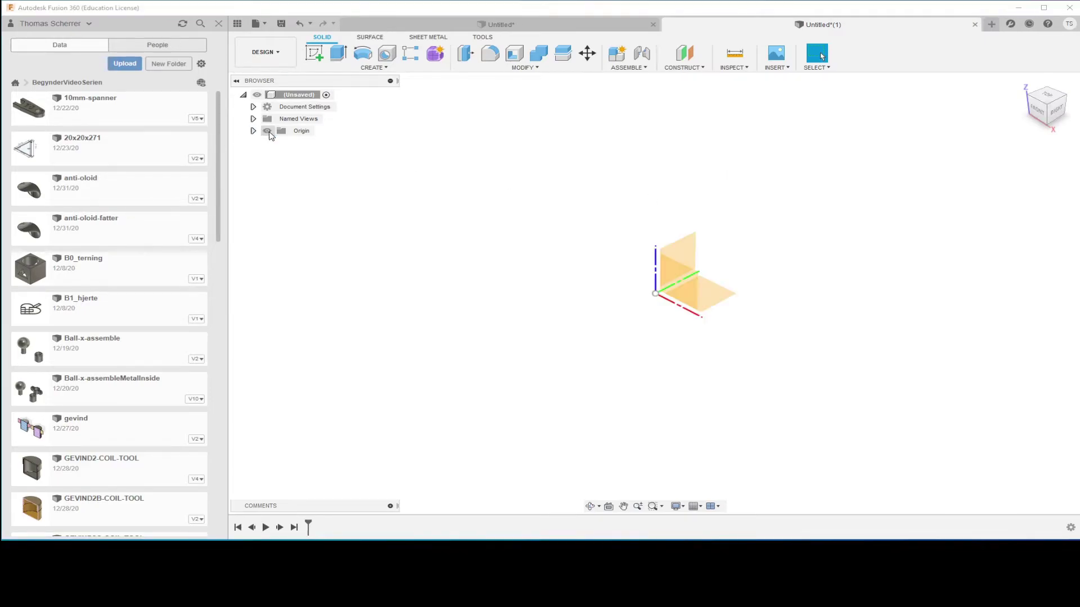
{"action": "left_click", "coordinate": [1046, 94]}
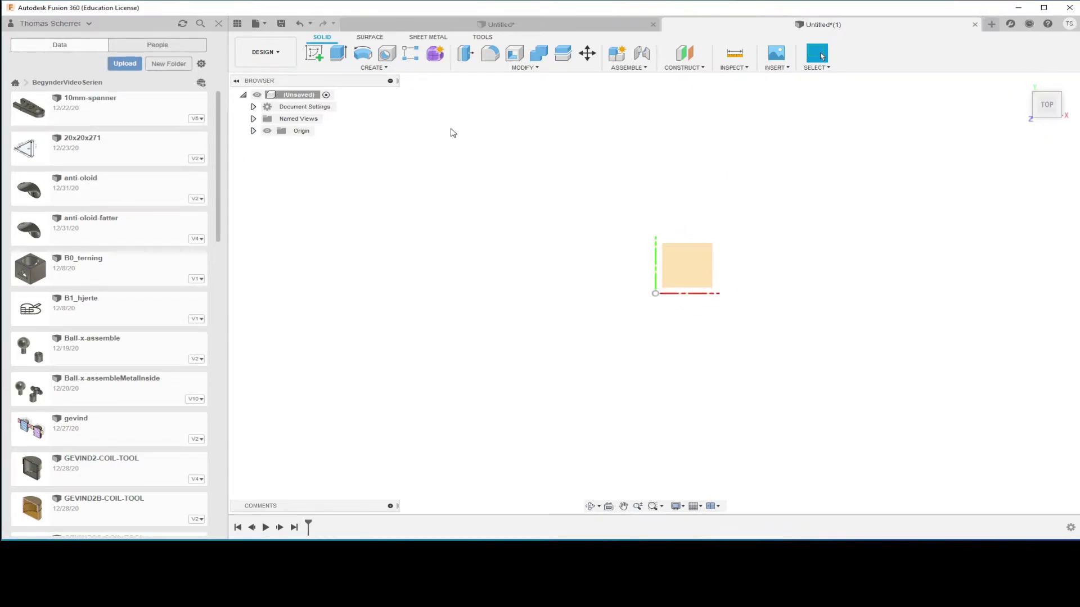
{"action": "left_click", "coordinate": [373, 67]}
{"action": "left_click", "coordinate": [362, 90]}
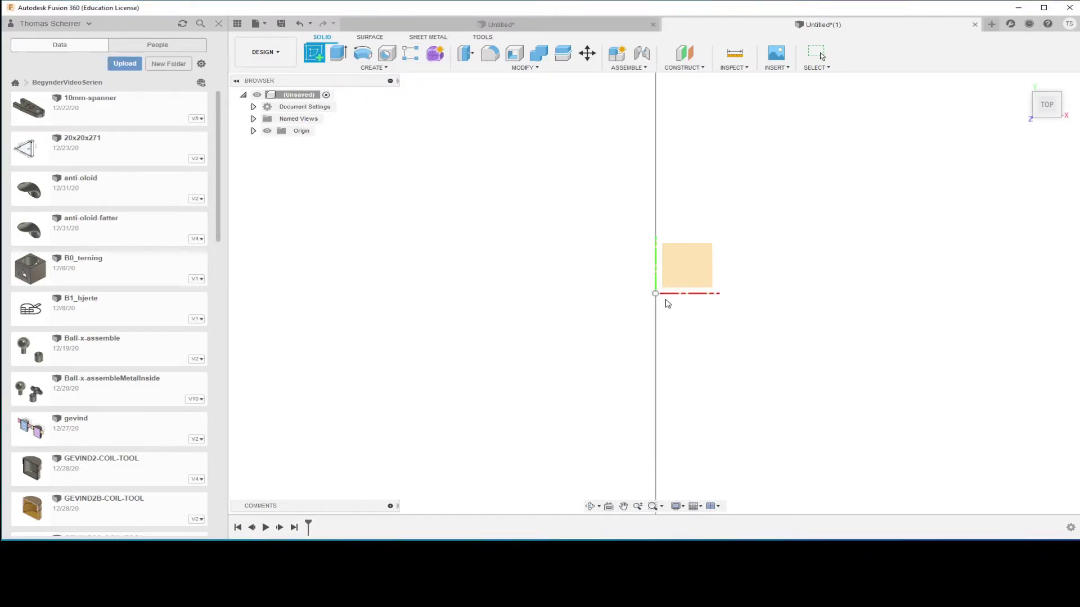
{"action": "left_click", "coordinate": [692, 276]}
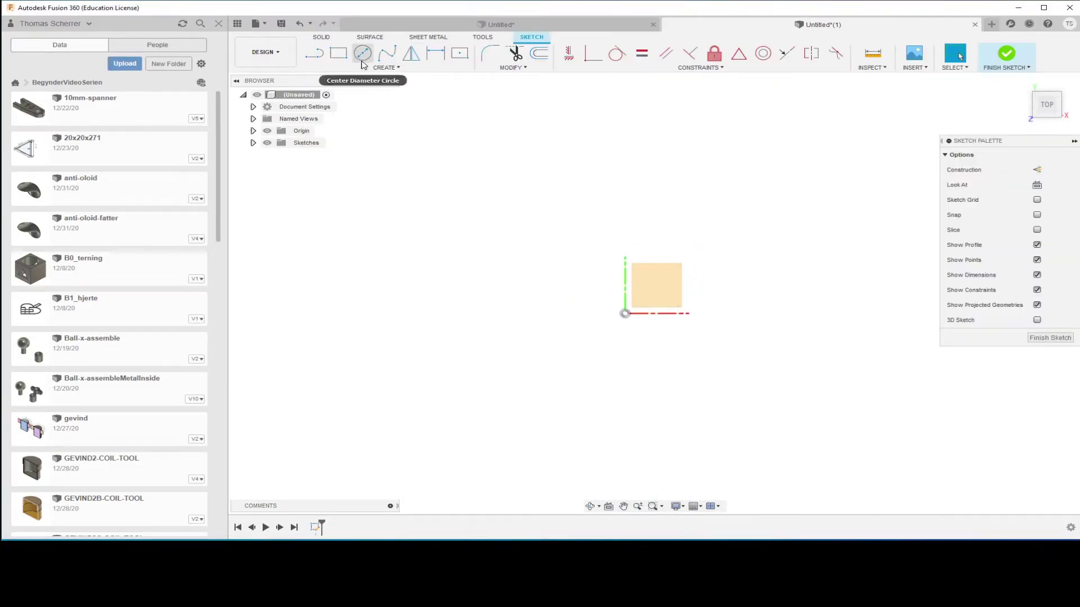
Step: Draw a 30 × 30 mm center rectangle centred on the origin
{"action": "left_click", "coordinate": [379, 68]}
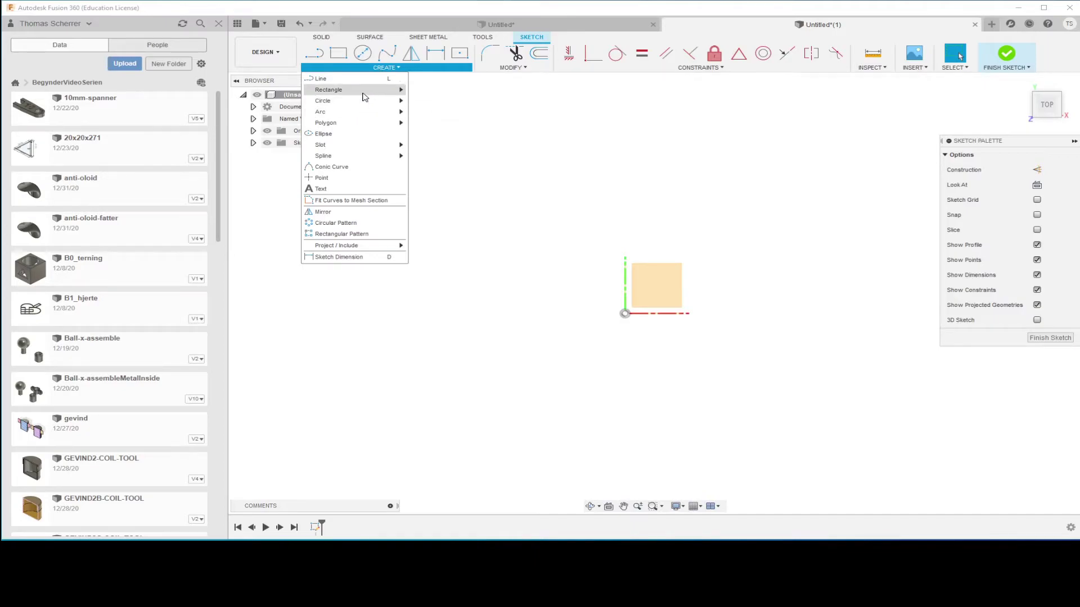
{"action": "mouse_move", "coordinate": [329, 89]}
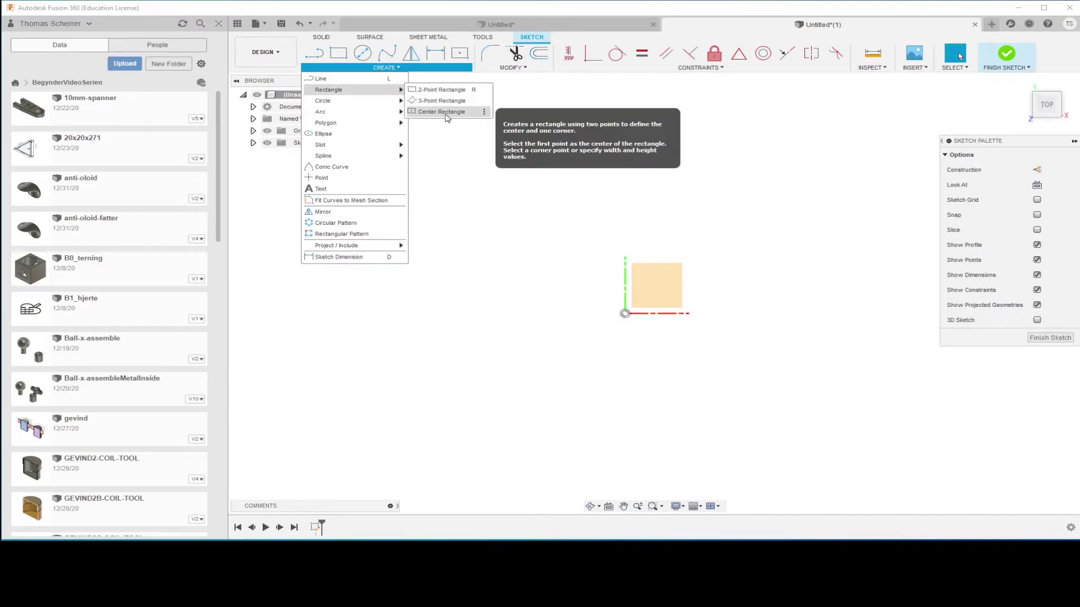
{"action": "left_click", "coordinate": [447, 112]}
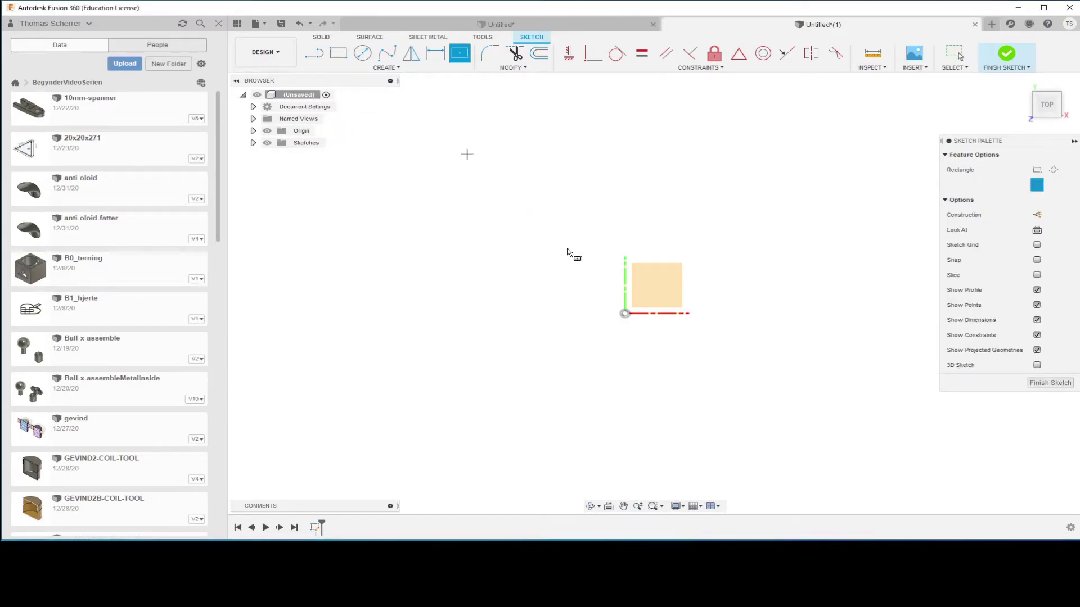
{"action": "left_click", "coordinate": [613, 309]}
{"action": "type", "text": "30"}
{"action": "key", "text": "Tab"}
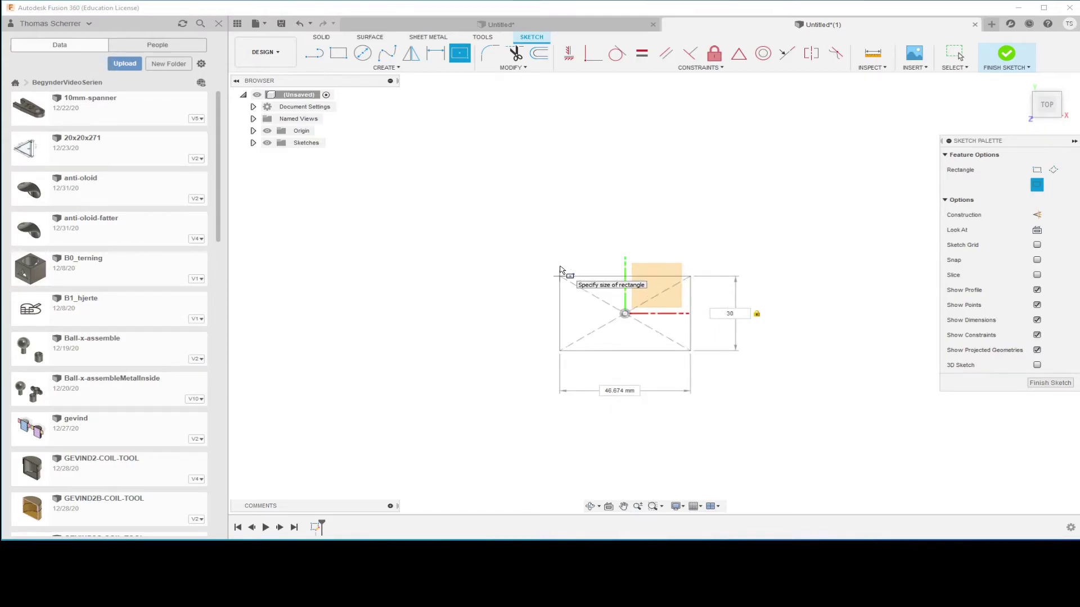
{"action": "type", "text": "30"}
{"action": "key", "text": "Return"}
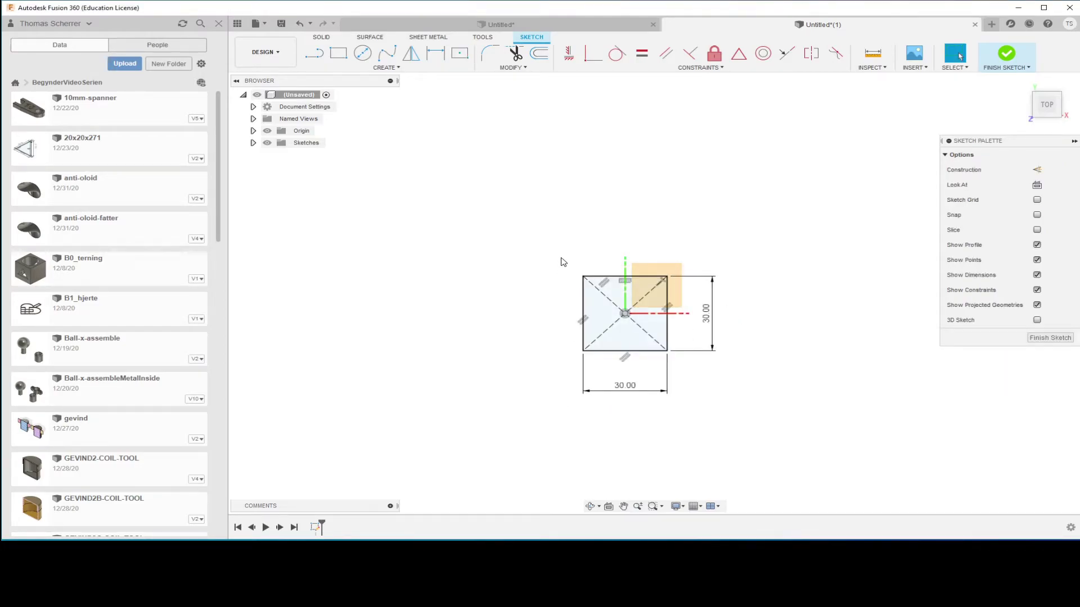
{"action": "scroll", "coordinate": [627, 396], "scroll_direction": "up", "scroll_amount": 1}
{"action": "scroll", "coordinate": [626, 394], "scroll_direction": "up", "scroll_amount": 1}
{"action": "scroll", "coordinate": [624, 391], "scroll_direction": "up", "scroll_amount": 2}
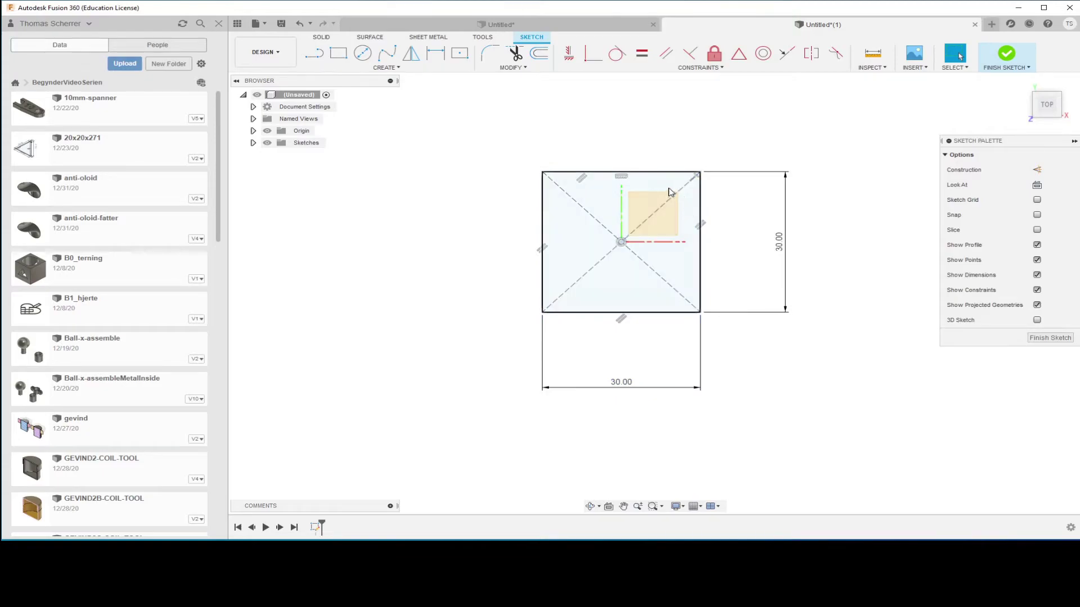
{"action": "scroll", "coordinate": [693, 200], "scroll_direction": "up", "scroll_amount": 1}
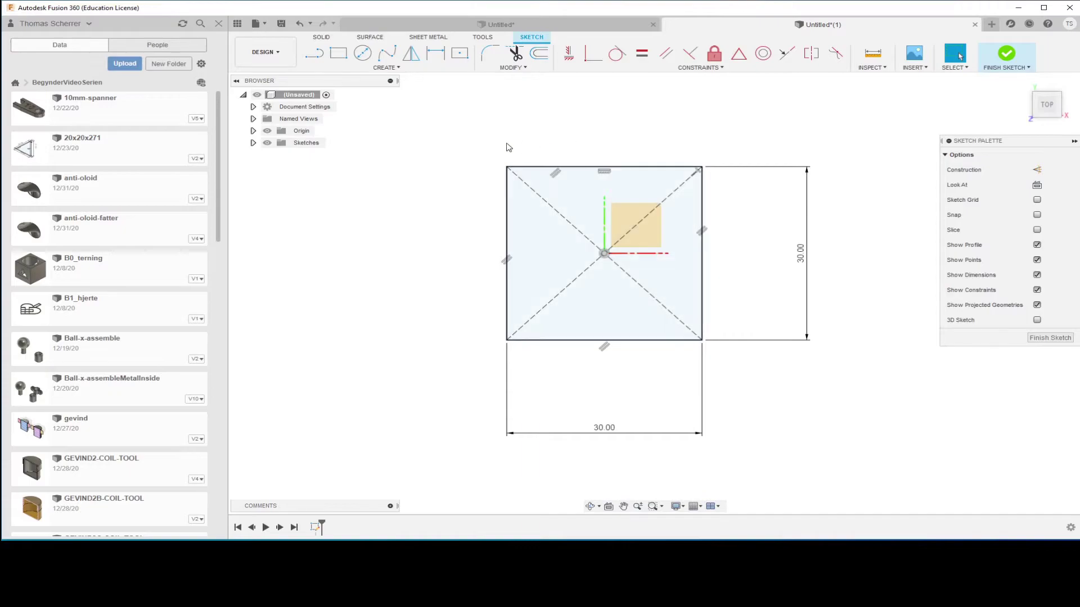
Step: Add 12 mm center-diameter circles at the right-edge and top-edge midpoints of the square
{"action": "left_click", "coordinate": [363, 53]}
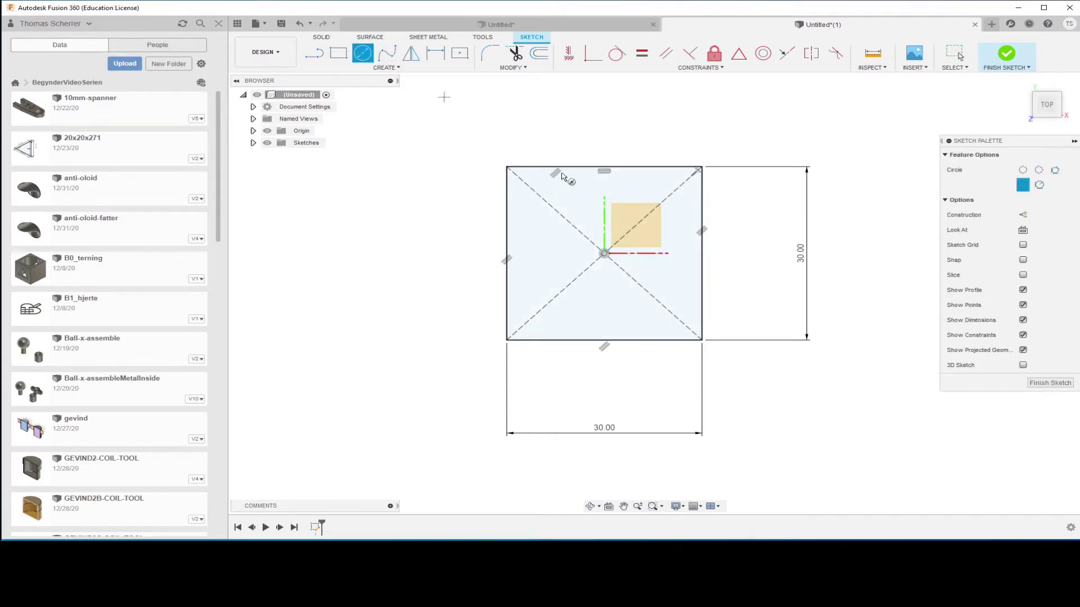
{"action": "left_click", "coordinate": [701, 253]}
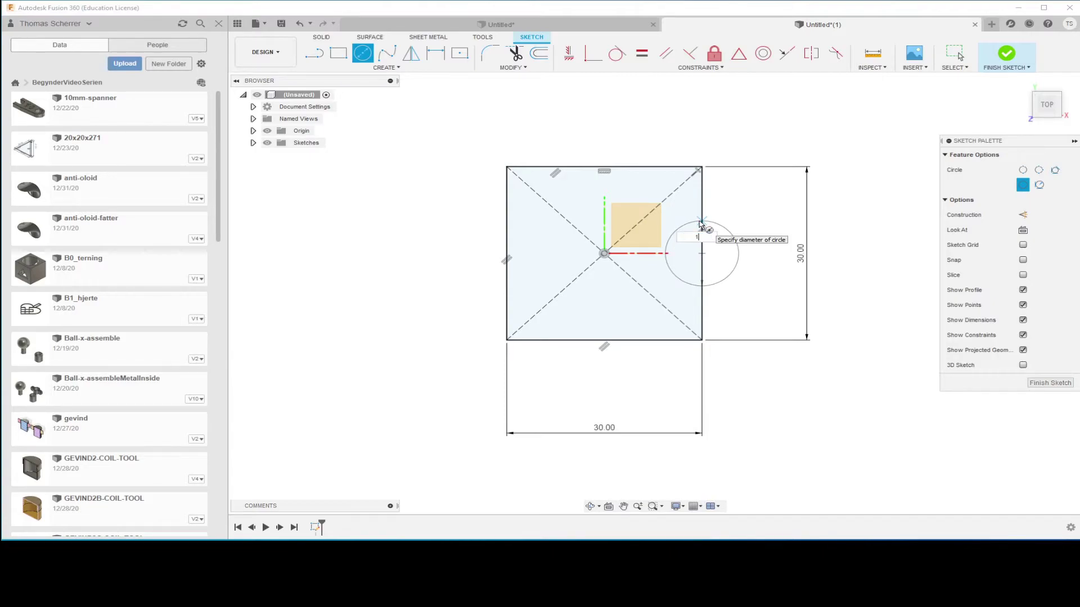
{"action": "type", "text": "2"}
{"action": "key", "text": "Return"}
{"action": "key", "text": "Escape"}
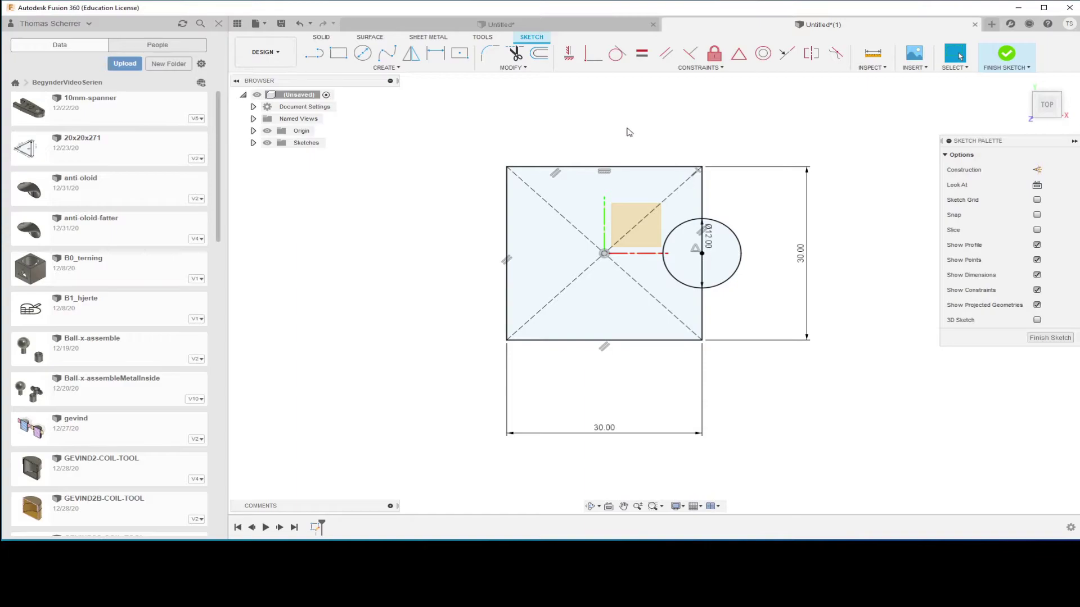
{"action": "key", "text": "c"}
{"action": "left_click", "coordinate": [604, 167]}
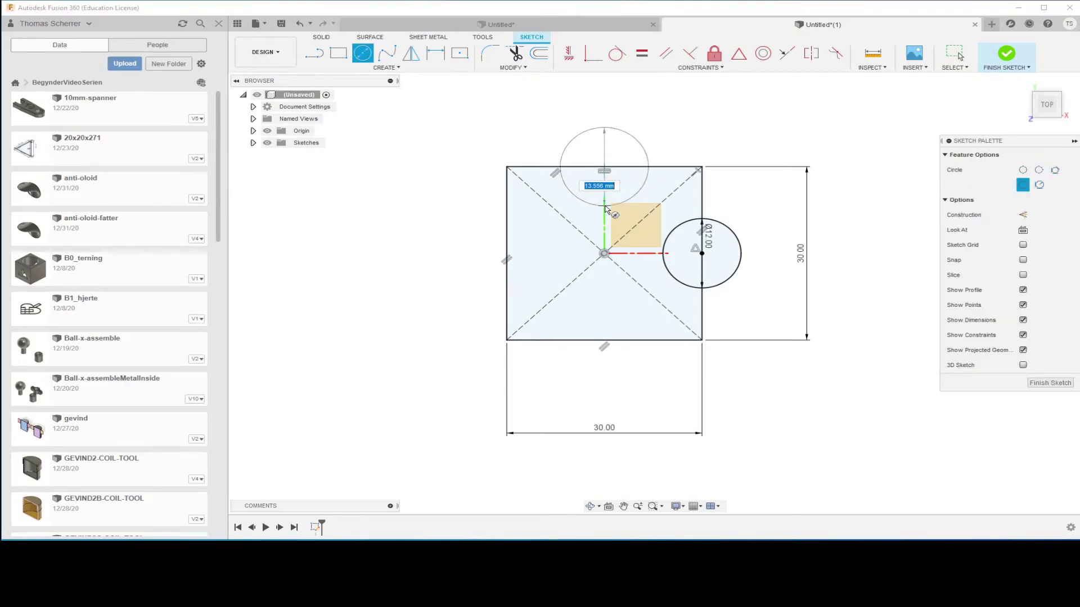
{"action": "key", "text": "Return"}
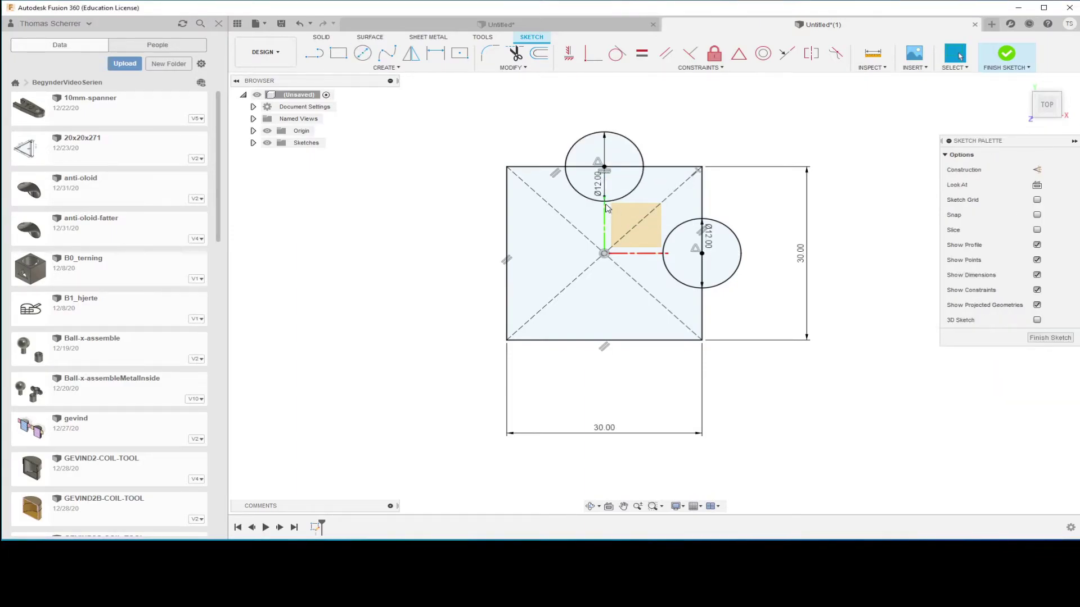
{"action": "key", "text": "Escape"}
{"action": "scroll", "coordinate": [659, 180], "scroll_direction": "up", "scroll_amount": 2}
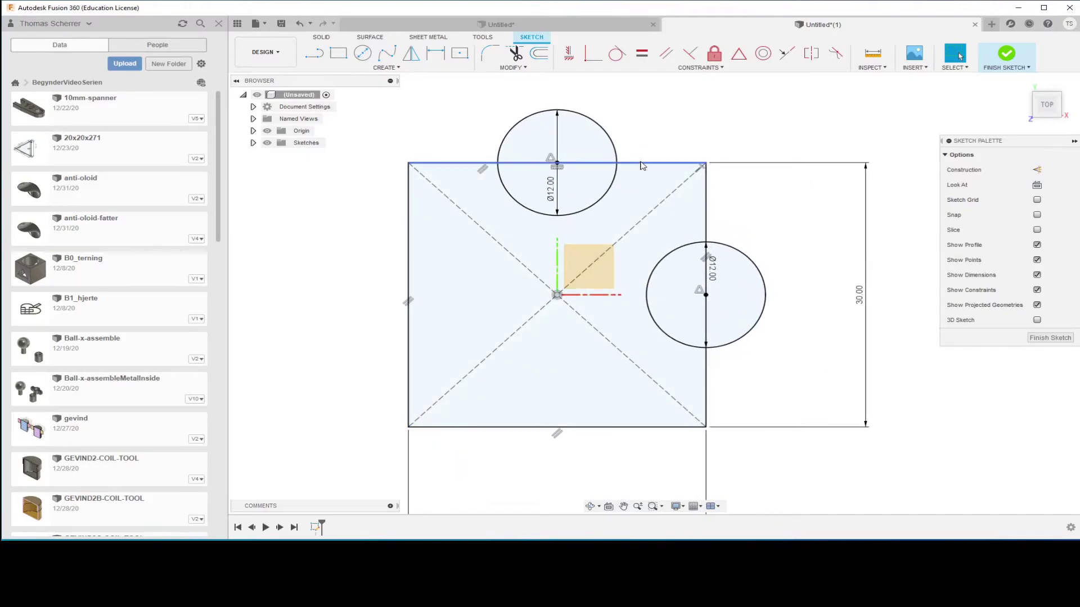
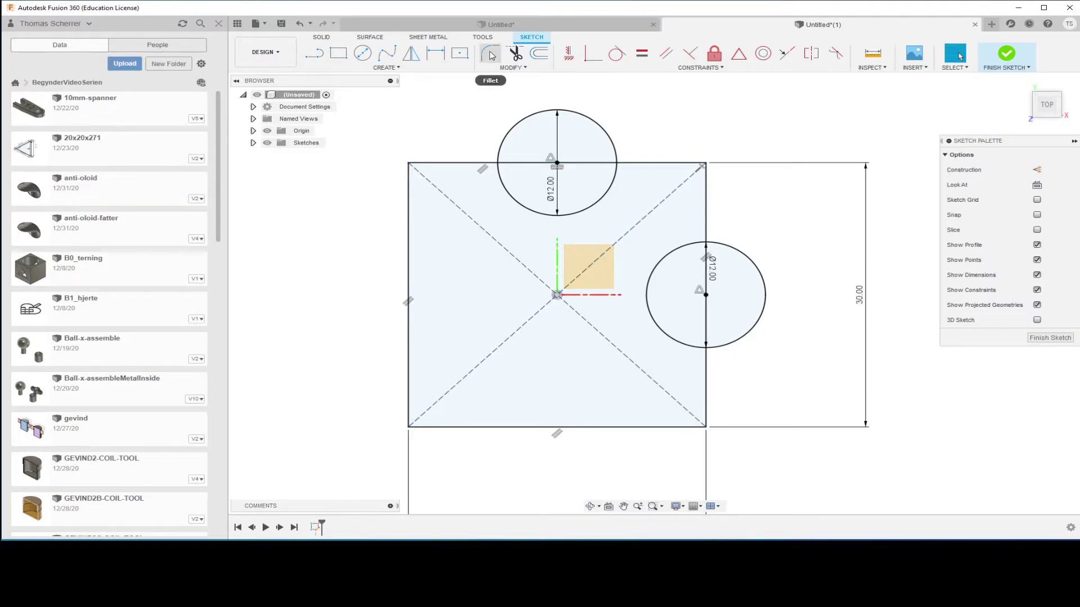
Step: Fillet the corner between the square's top and right edges with a 1 mm radius
{"action": "left_click", "coordinate": [490, 54]}
{"action": "left_click", "coordinate": [690, 163]}
{"action": "left_click", "coordinate": [707, 187]}
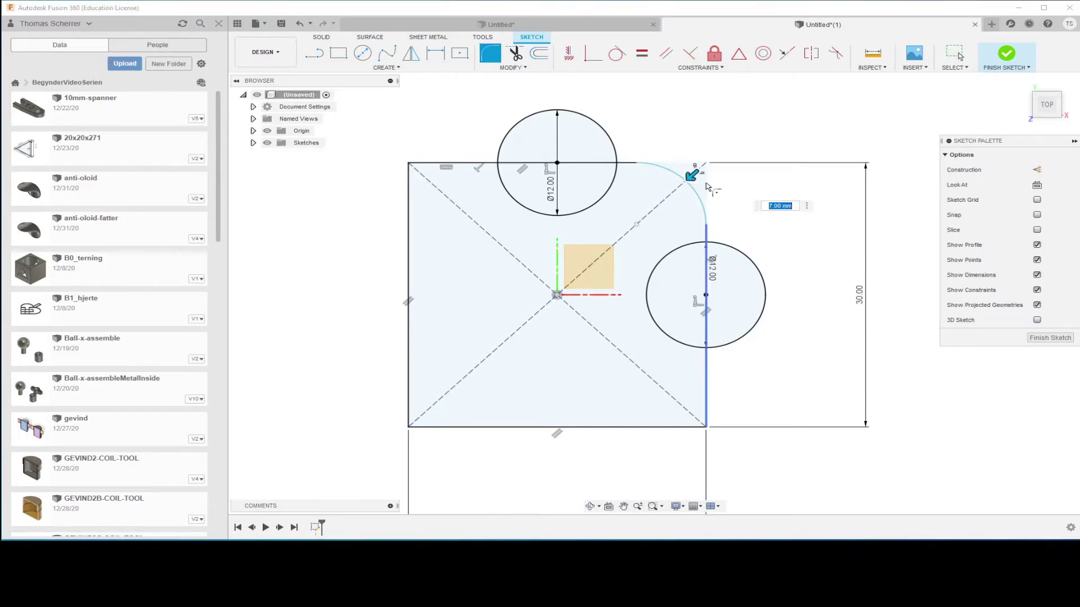
{"action": "type", "text": "1"}
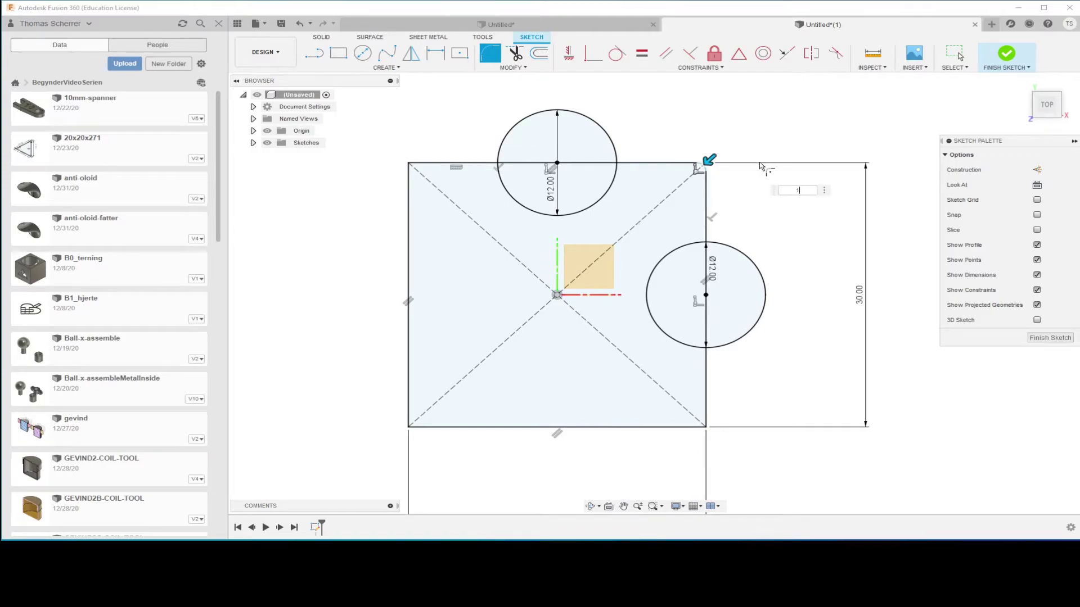
{"action": "scroll", "coordinate": [756, 168], "scroll_direction": "up", "scroll_amount": 2}
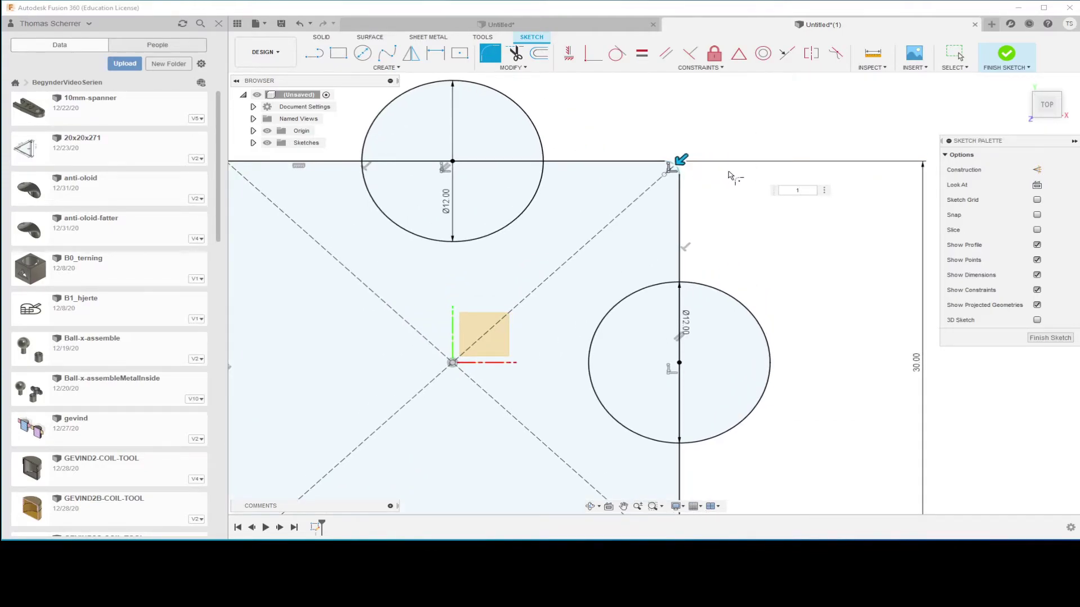
{"action": "key", "text": "Return"}
{"action": "scroll", "coordinate": [680, 168], "scroll_direction": "down", "scroll_amount": 2}
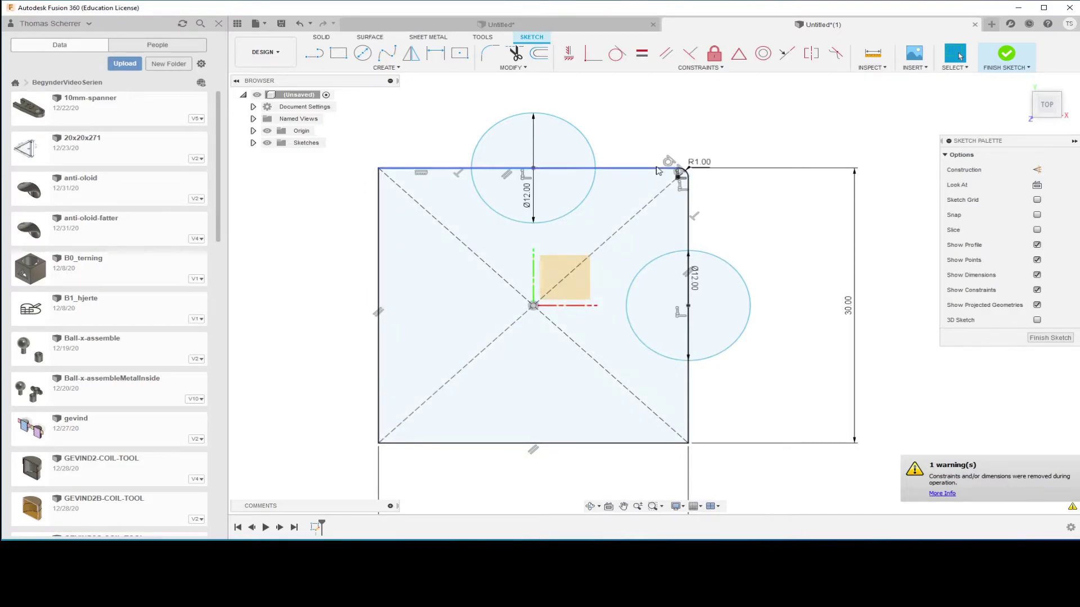
{"action": "scroll", "coordinate": [661, 213], "scroll_direction": "up", "scroll_amount": 2}
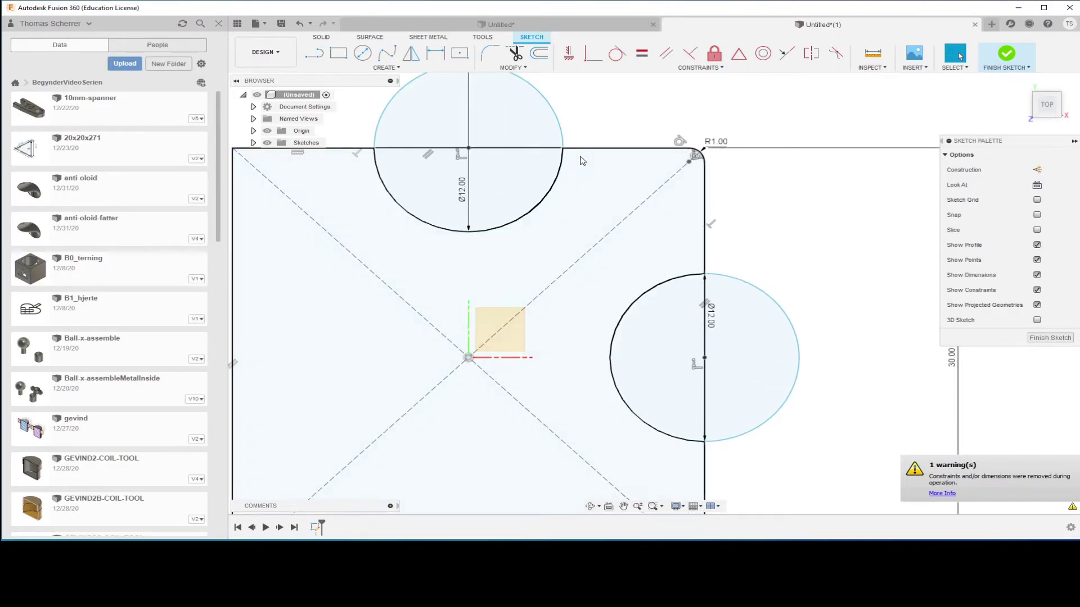
{"action": "scroll", "coordinate": [585, 155], "scroll_direction": "down", "scroll_amount": 2}
Step: Trim the outer halves of both Ø12 circles and the top edge segment inside the top circle
{"action": "key", "text": "t"}
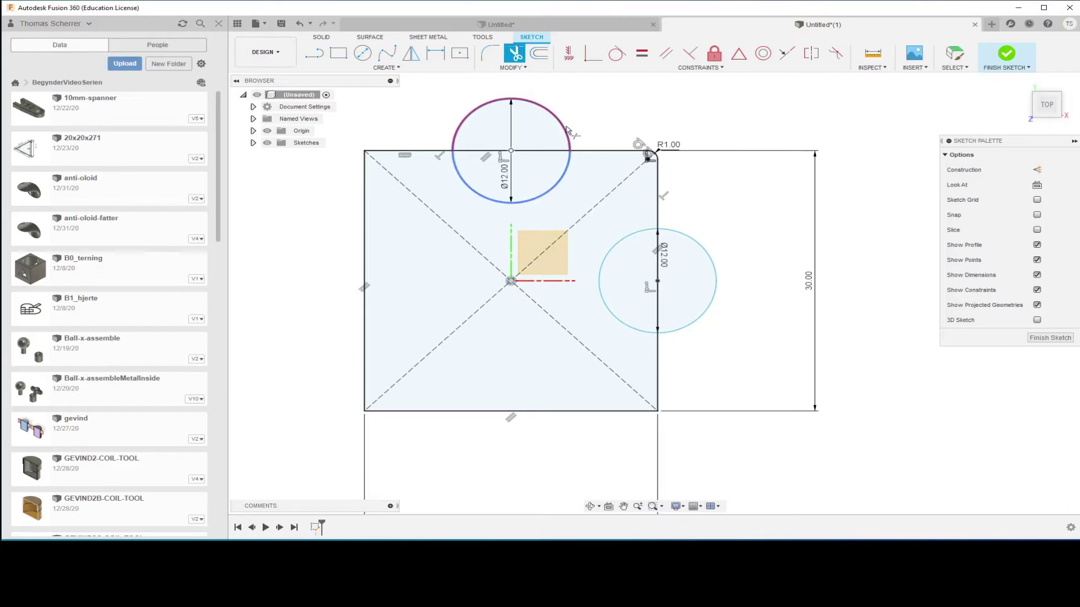
{"action": "left_click", "coordinate": [565, 129]}
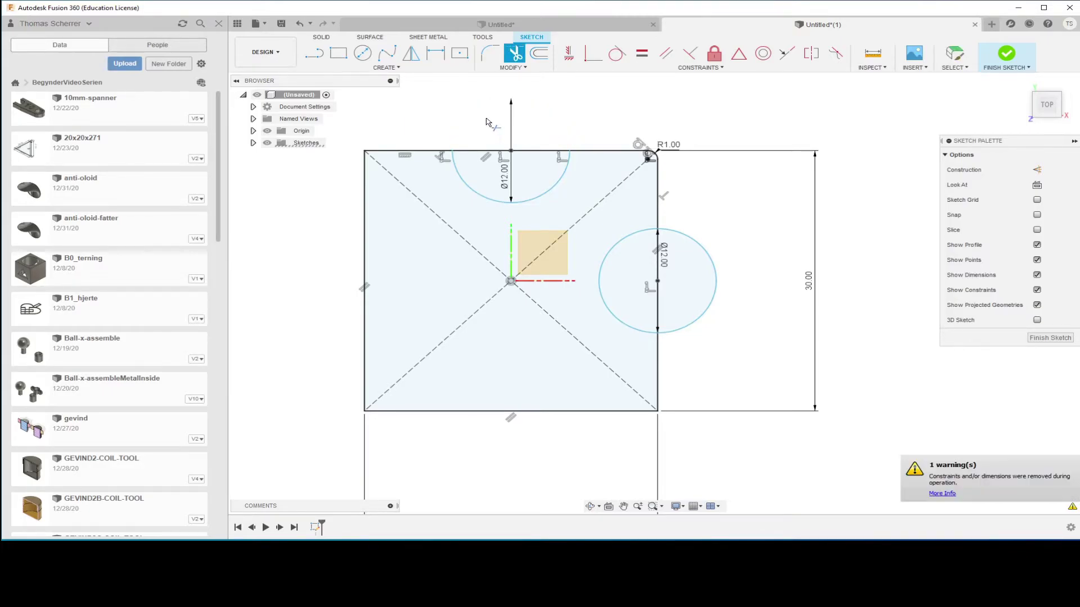
{"action": "left_click", "coordinate": [489, 153]}
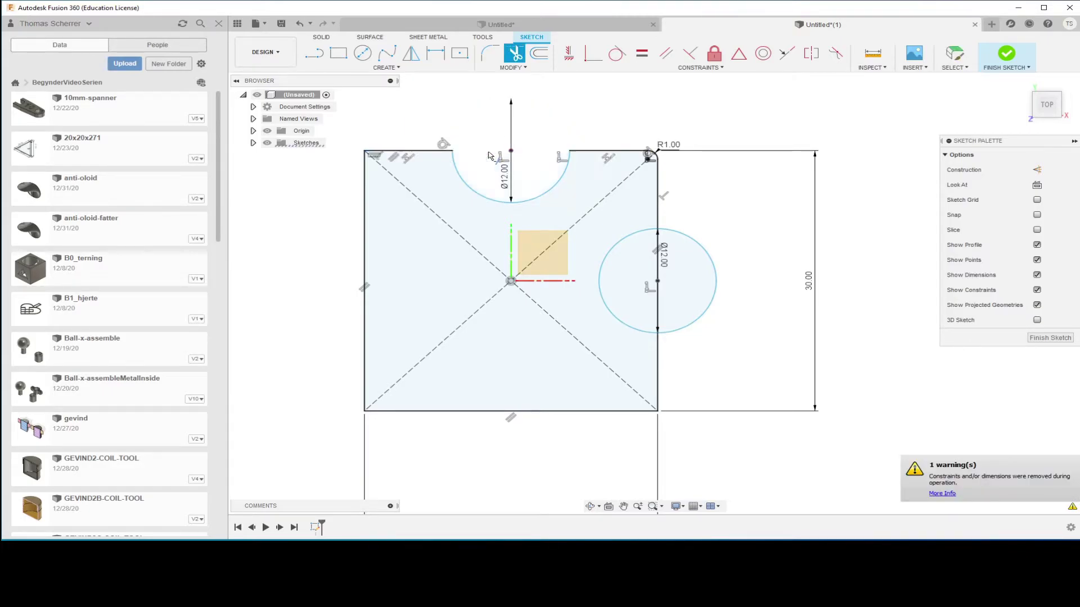
{"action": "left_click", "coordinate": [710, 255]}
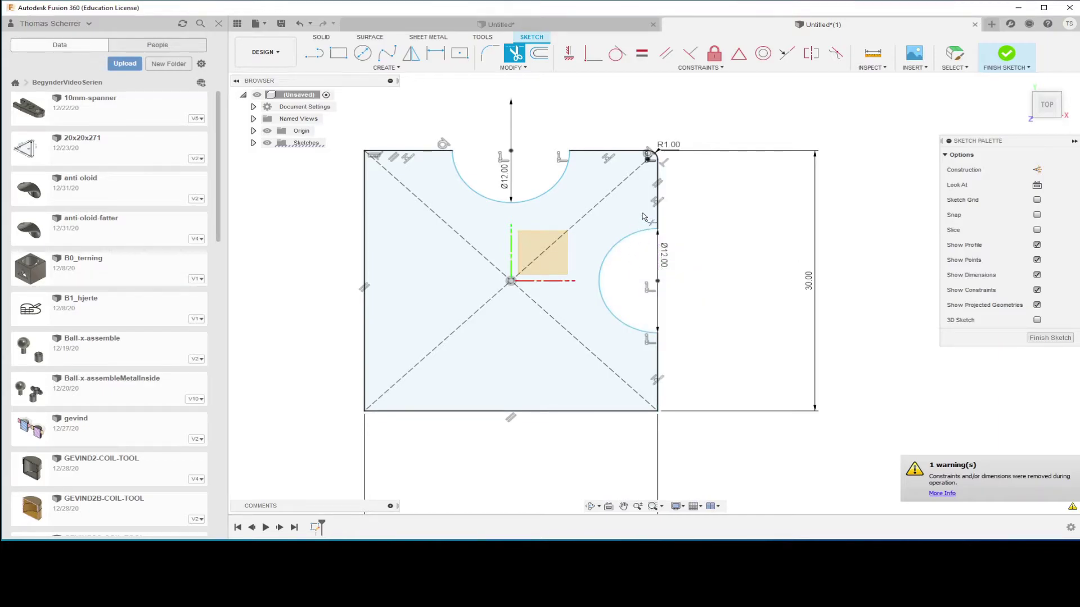
{"action": "scroll", "coordinate": [716, 234], "scroll_direction": "down", "scroll_amount": 2}
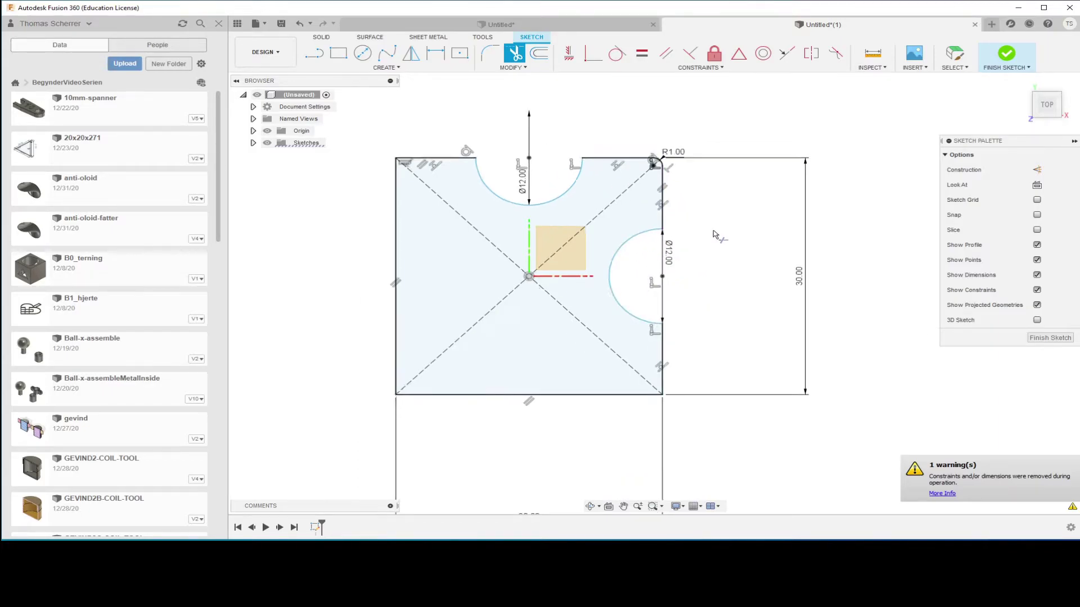
{"action": "scroll", "coordinate": [724, 226], "scroll_direction": "up", "scroll_amount": 3}
{"action": "scroll", "coordinate": [567, 167], "scroll_direction": "up", "scroll_amount": 2}
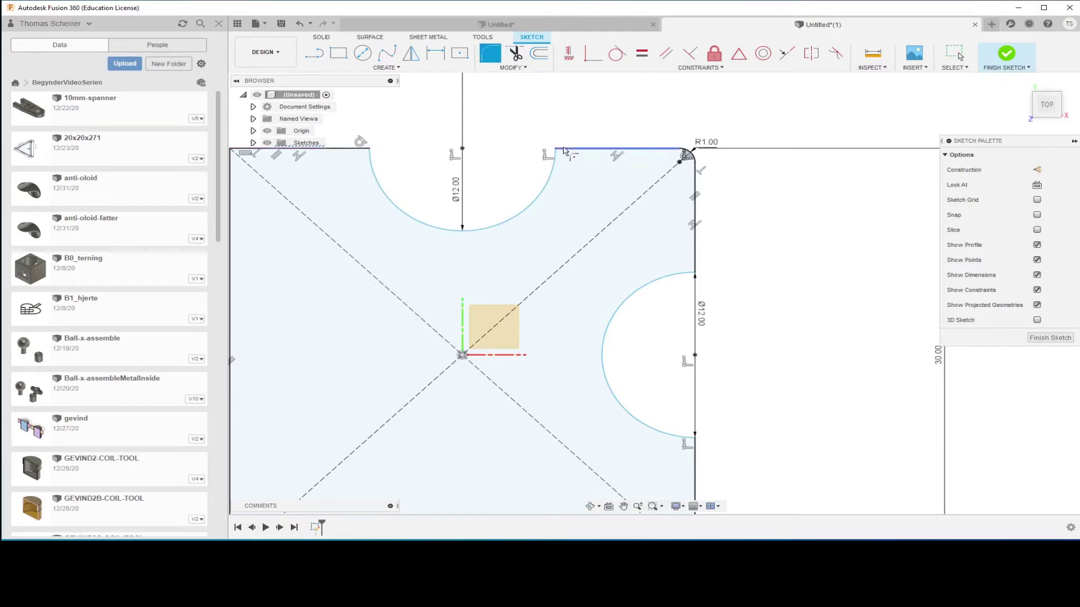
Step: Round the top notch's right and left corners with 1 mm fillets
{"action": "left_click", "coordinate": [561, 154]}
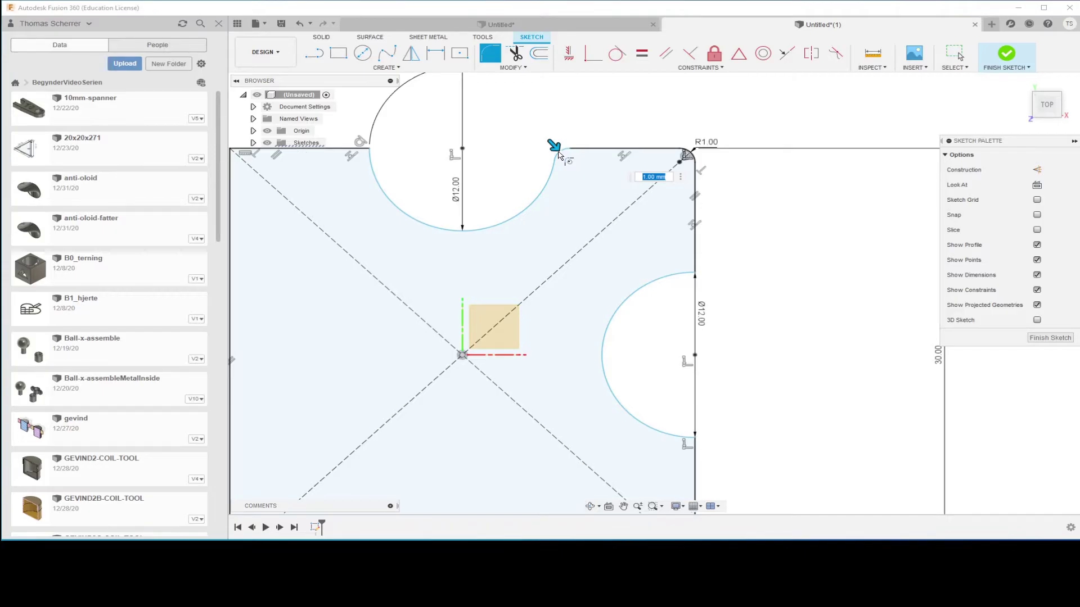
{"action": "key", "text": "Return"}
{"action": "key", "text": "Escape"}
{"action": "scroll", "coordinate": [648, 186], "scroll_direction": "down", "scroll_amount": 3}
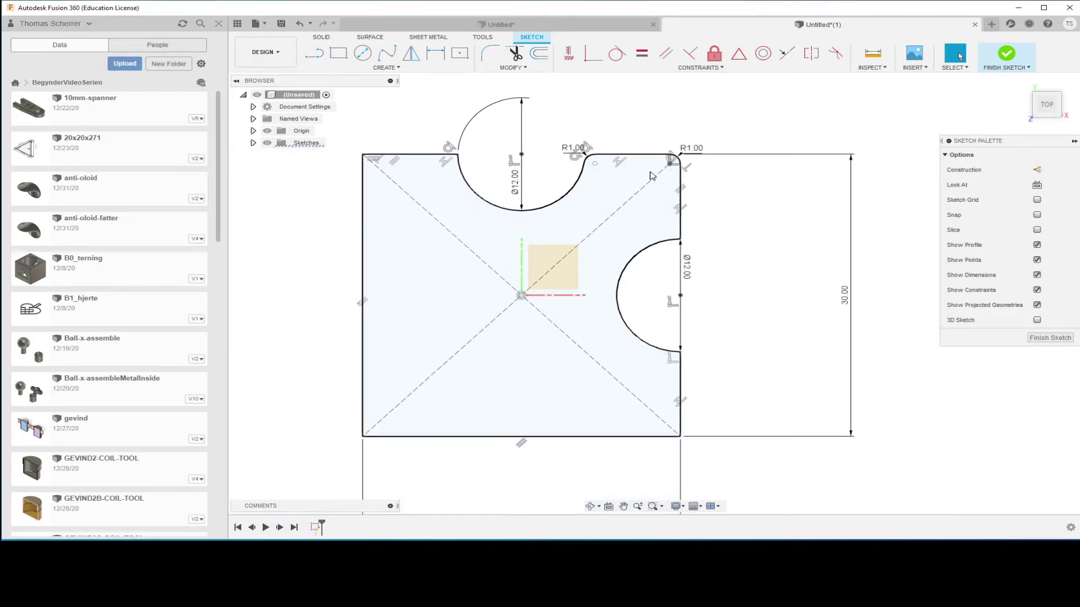
{"action": "scroll", "coordinate": [648, 186], "scroll_direction": "up", "scroll_amount": 3}
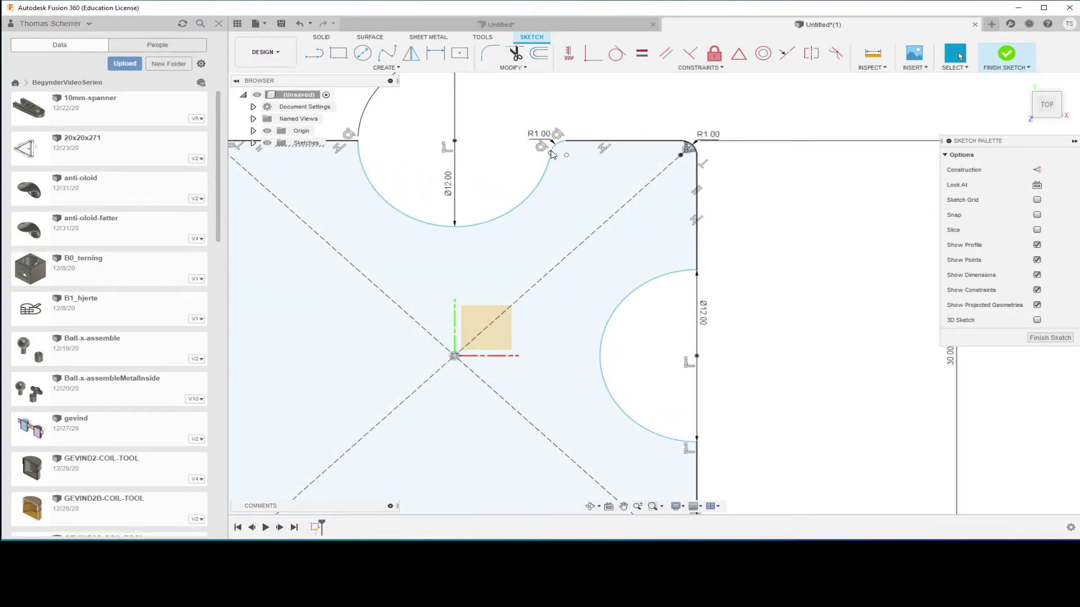
{"action": "scroll", "coordinate": [553, 155], "scroll_direction": "down", "scroll_amount": 2}
{"action": "left_click", "coordinate": [490, 53]}
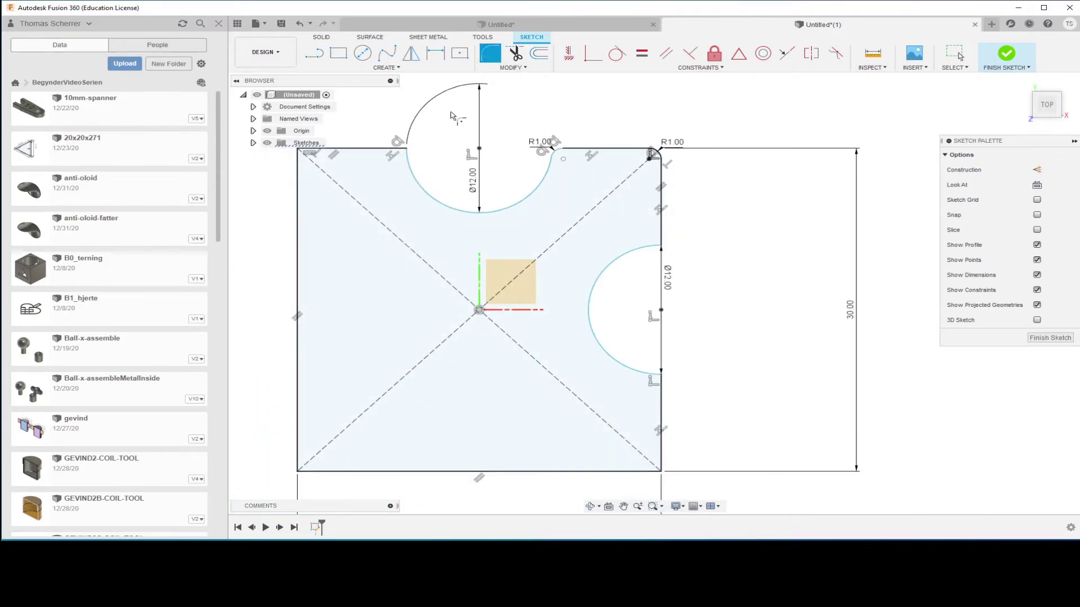
{"action": "left_click", "coordinate": [409, 150]}
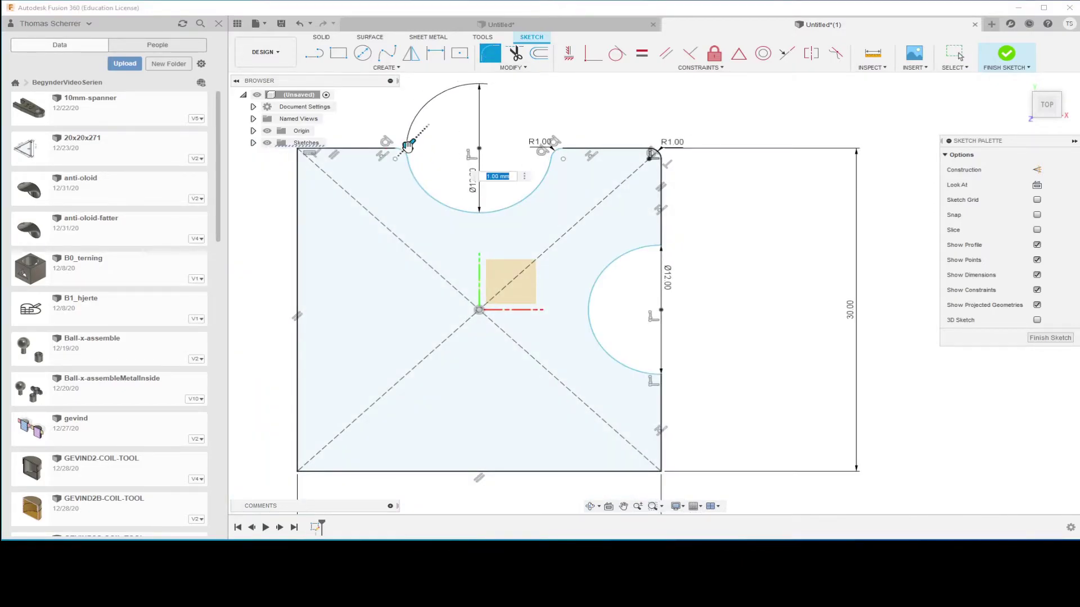
{"action": "key", "text": "Return"}
{"action": "key", "text": "Escape"}
Step: Round the right notch's upper and lower corners with 1 mm fillets
{"action": "left_click", "coordinate": [491, 54]}
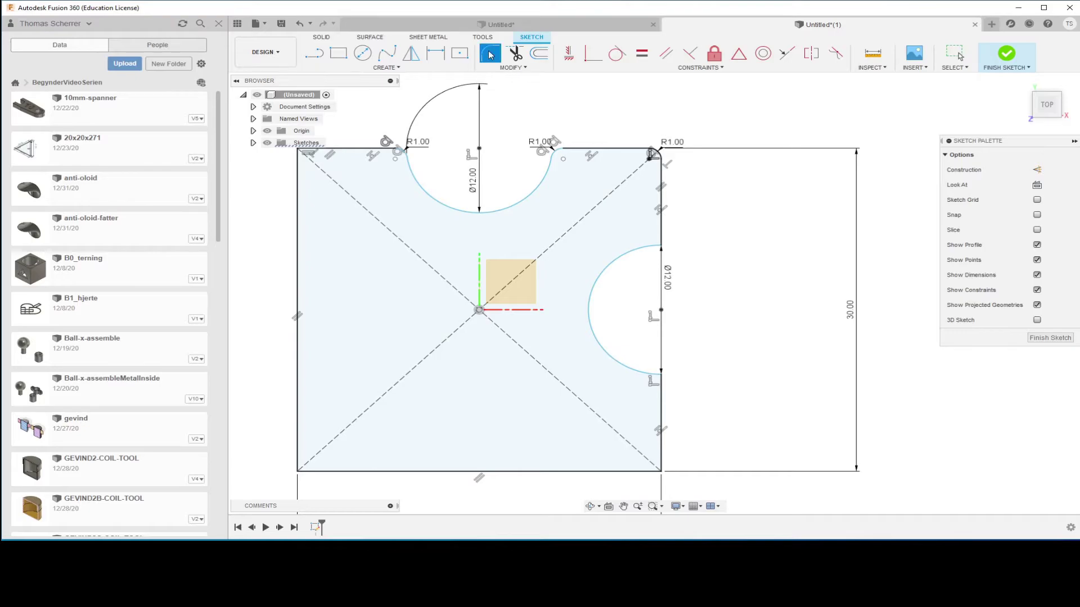
{"action": "left_click", "coordinate": [661, 247]}
{"action": "left_click", "coordinate": [661, 374]}
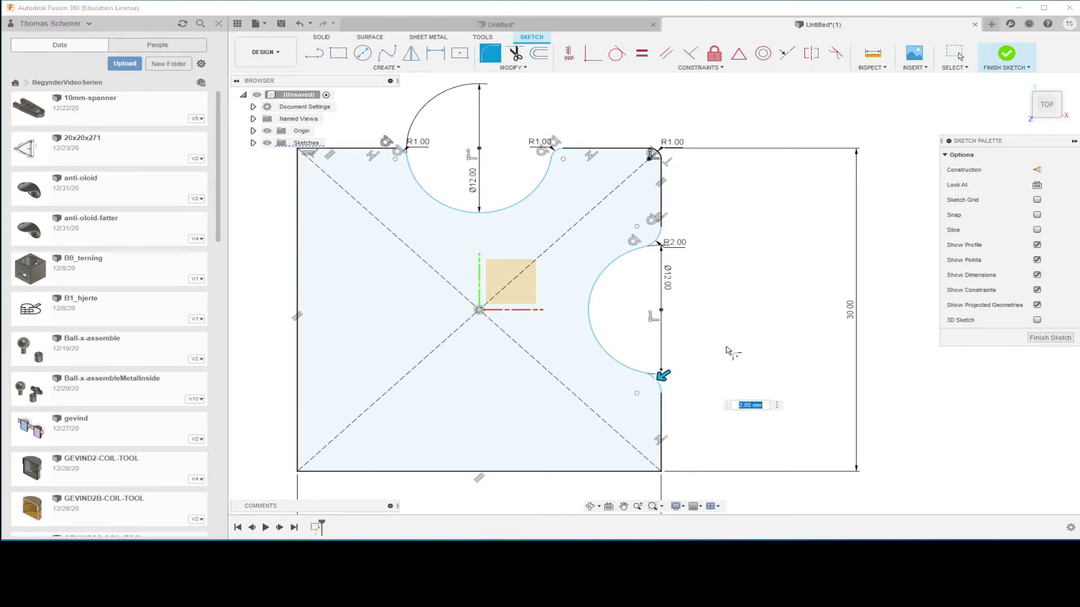
{"action": "type", "text": "1"}
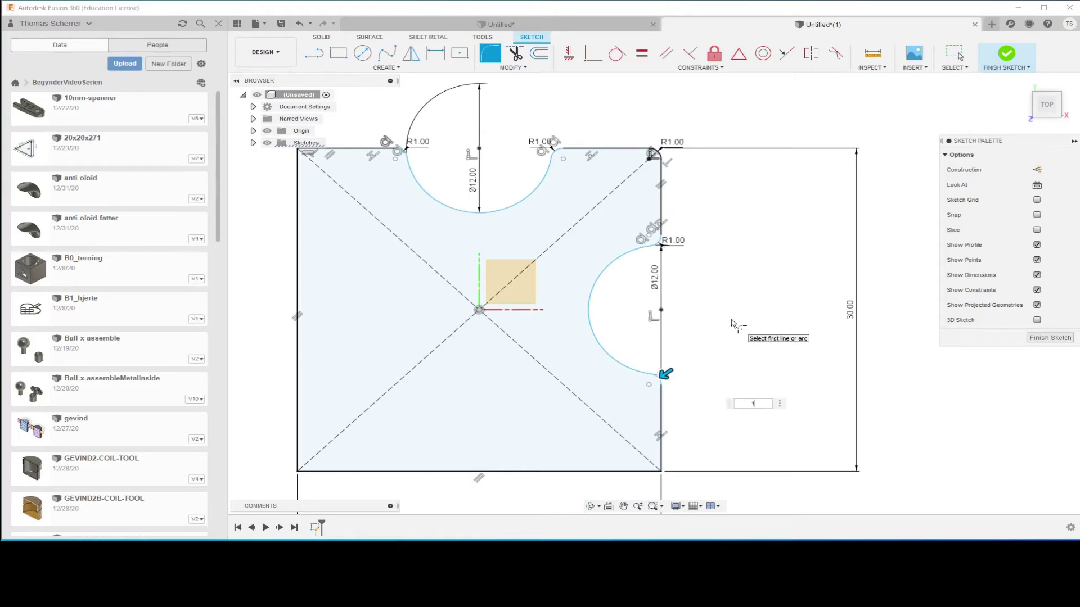
{"action": "key", "text": "Return"}
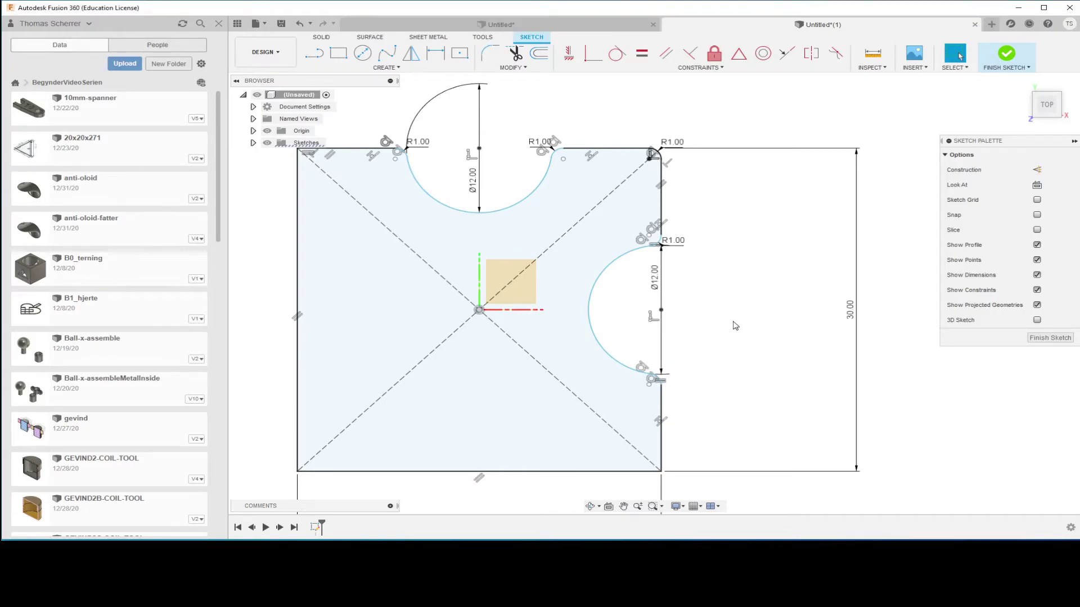
{"action": "scroll", "coordinate": [735, 325], "scroll_direction": "down", "scroll_amount": 3}
{"action": "scroll", "coordinate": [681, 316], "scroll_direction": "up", "scroll_amount": 3}
{"action": "scroll", "coordinate": [742, 327], "scroll_direction": "down", "scroll_amount": 1}
{"action": "scroll", "coordinate": [694, 314], "scroll_direction": "down", "scroll_amount": 2}
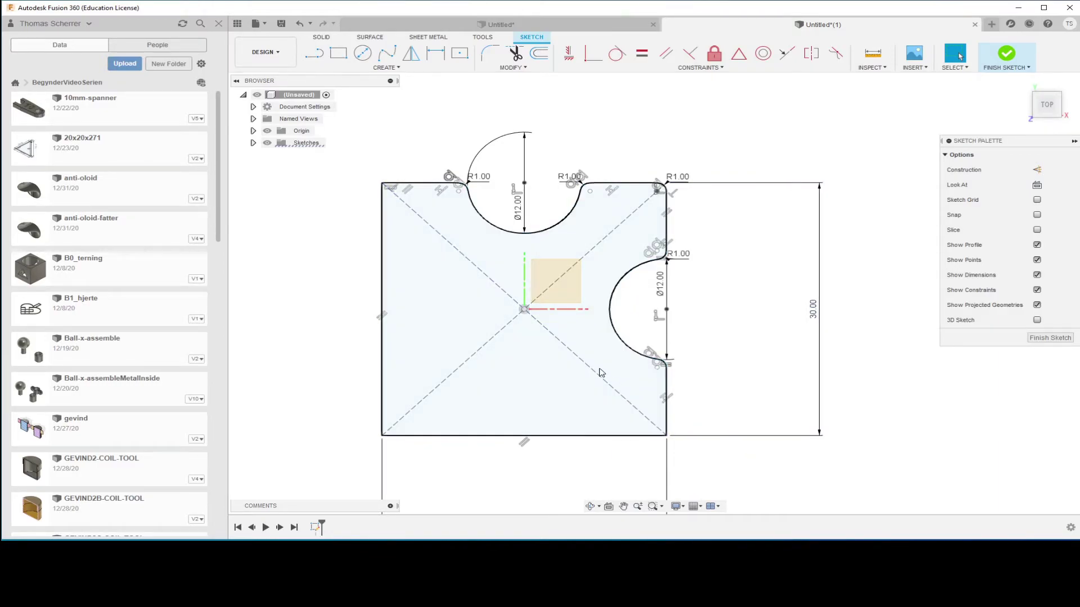
{"action": "scroll", "coordinate": [723, 400], "scroll_direction": "up", "scroll_amount": 1}
{"action": "scroll", "coordinate": [714, 403], "scroll_direction": "up", "scroll_amount": 1}
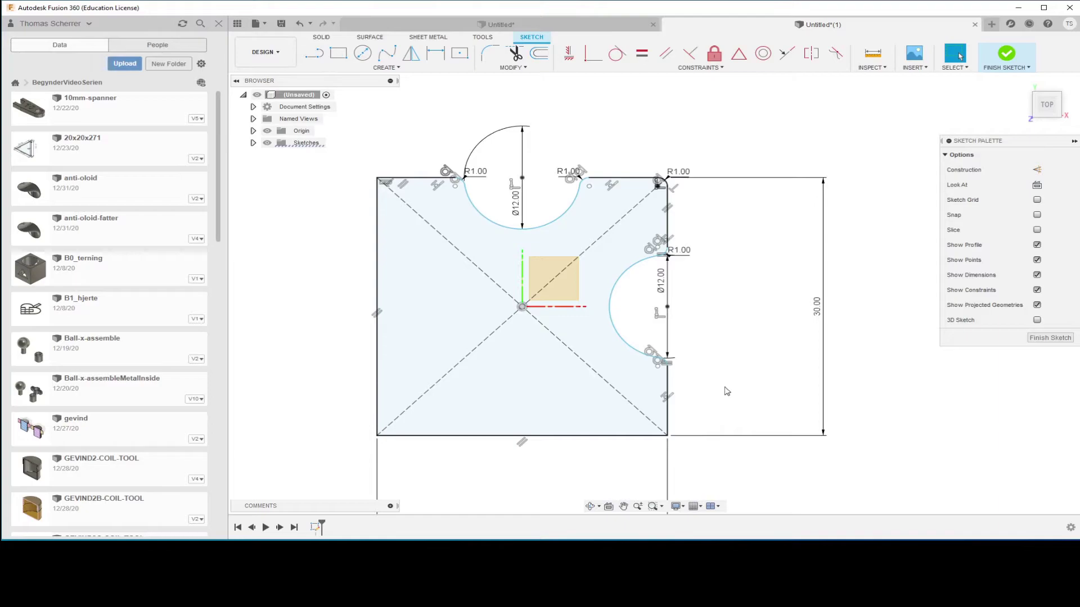
{"action": "scroll", "coordinate": [737, 377], "scroll_direction": "up", "scroll_amount": 1}
{"action": "scroll", "coordinate": [762, 373], "scroll_direction": "up", "scroll_amount": 1}
{"action": "scroll", "coordinate": [731, 375], "scroll_direction": "up", "scroll_amount": 1}
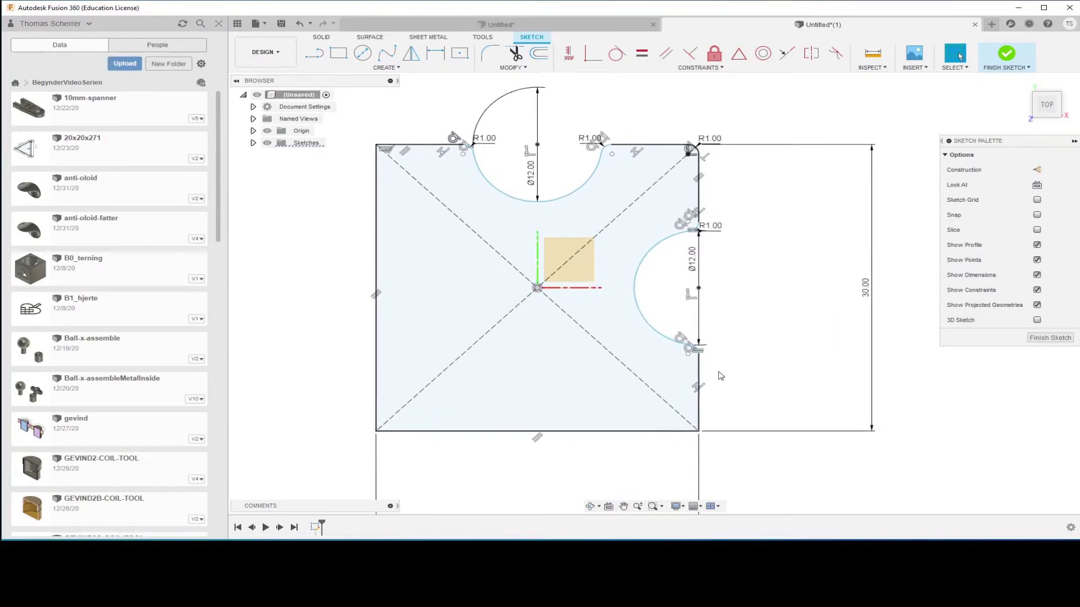
{"action": "scroll", "coordinate": [721, 376], "scroll_direction": "up", "scroll_amount": 1}
{"action": "scroll", "coordinate": [720, 366], "scroll_direction": "down", "scroll_amount": 2}
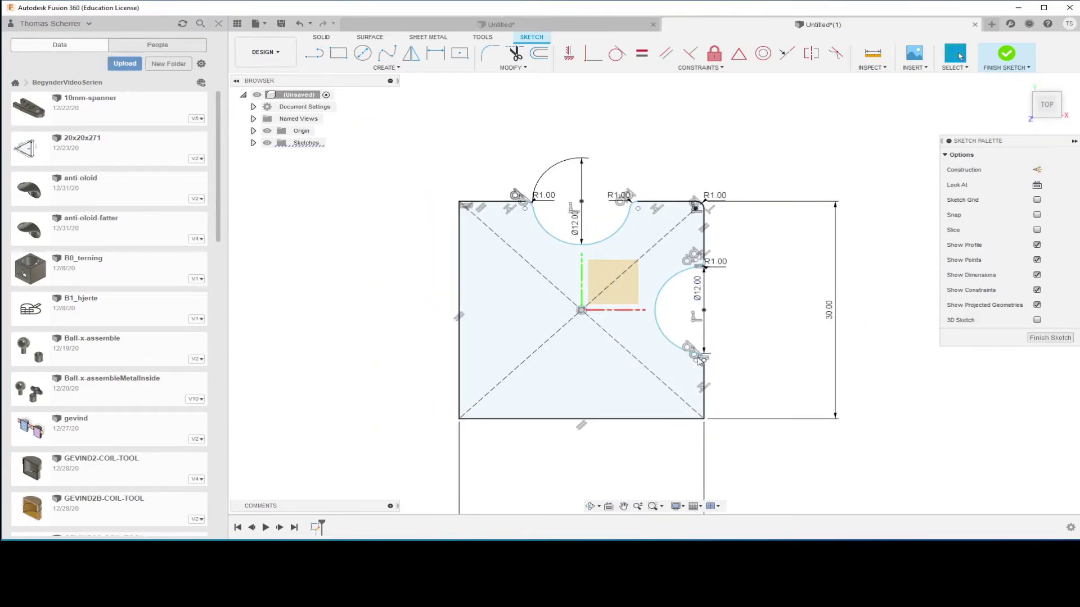
{"action": "key", "text": "Escape"}
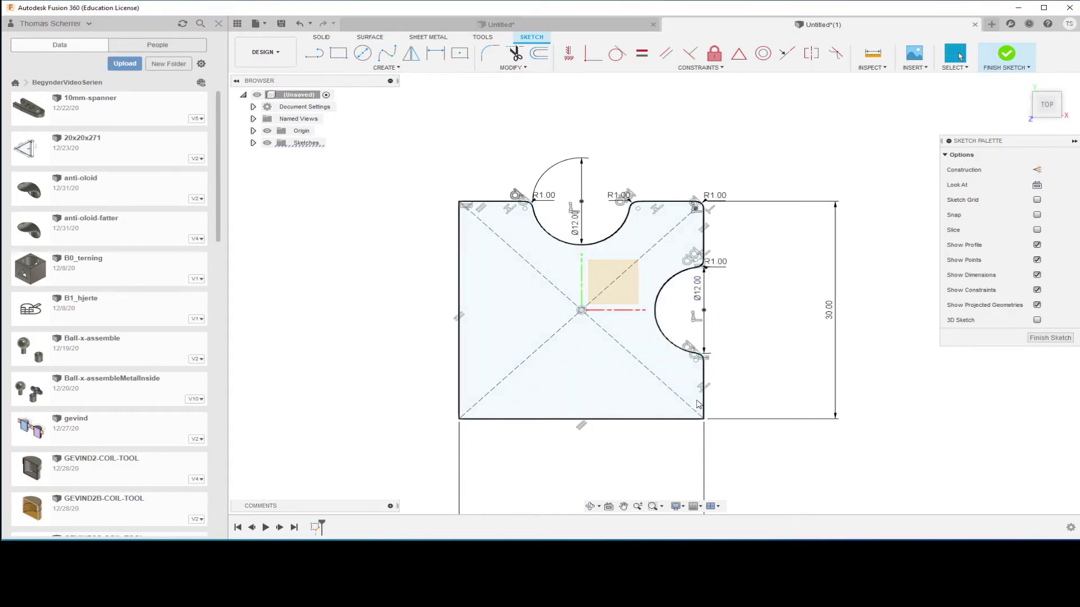
Step: Trim the short piece at the lower arc's end, the right edge below the notch and the bottom edge
{"action": "scroll", "coordinate": [702, 394], "scroll_direction": "up", "scroll_amount": 2}
{"action": "scroll", "coordinate": [701, 395], "scroll_direction": "up", "scroll_amount": 2}
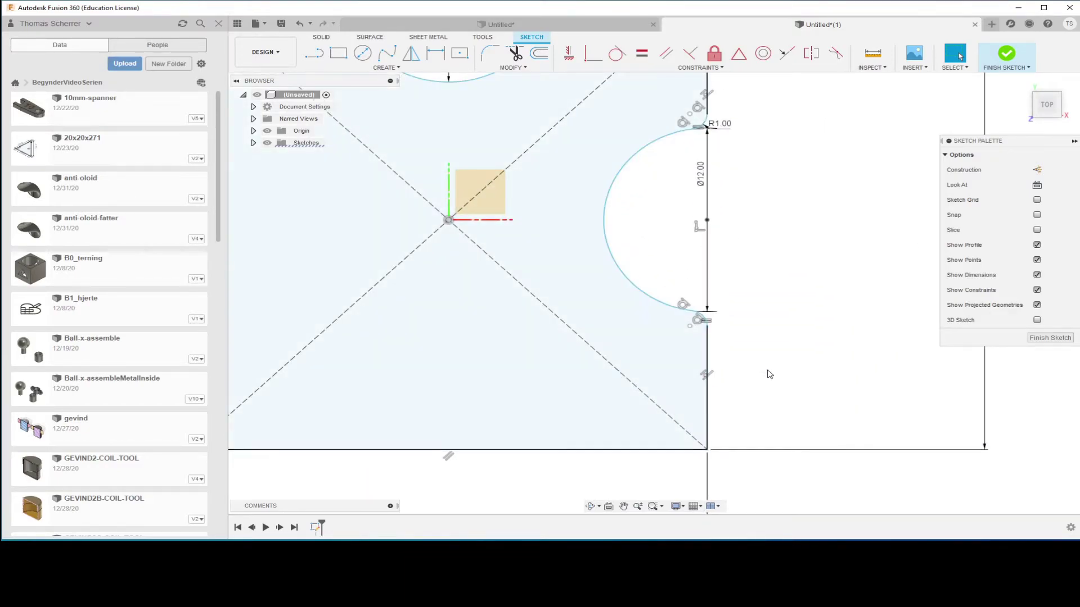
{"action": "key", "text": "t"}
{"action": "left_click", "coordinate": [703, 324]}
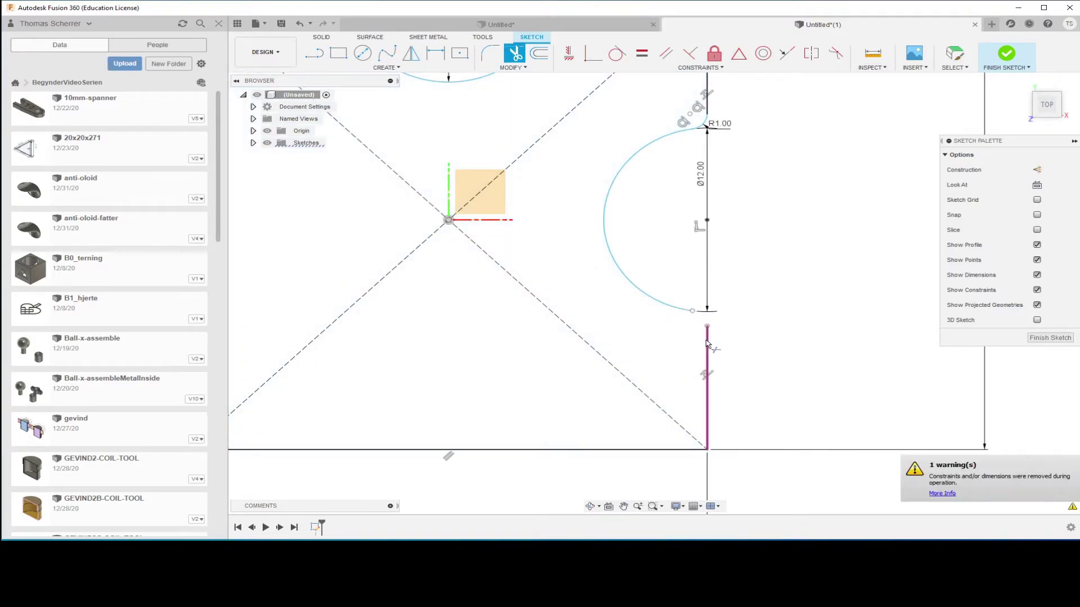
{"action": "left_click", "coordinate": [704, 361]}
{"action": "left_click", "coordinate": [665, 450]}
{"action": "scroll", "coordinate": [675, 405], "scroll_direction": "down", "scroll_amount": 3}
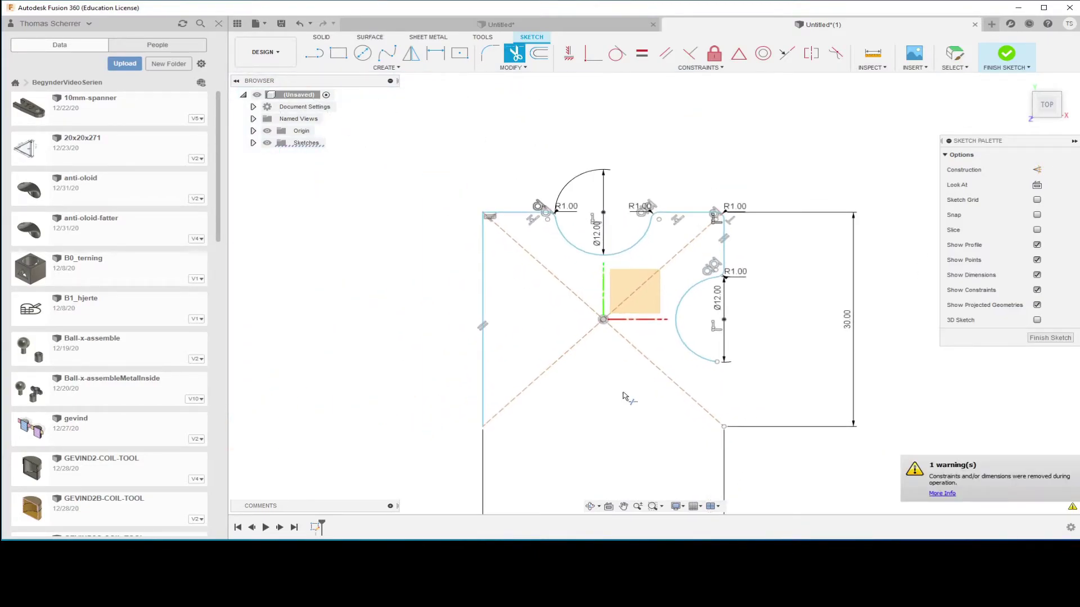
Step: Trim the left edge and the short top-left pieces, then exit Trim and zoom out
{"action": "left_click", "coordinate": [482, 357]}
{"action": "left_click", "coordinate": [526, 214]}
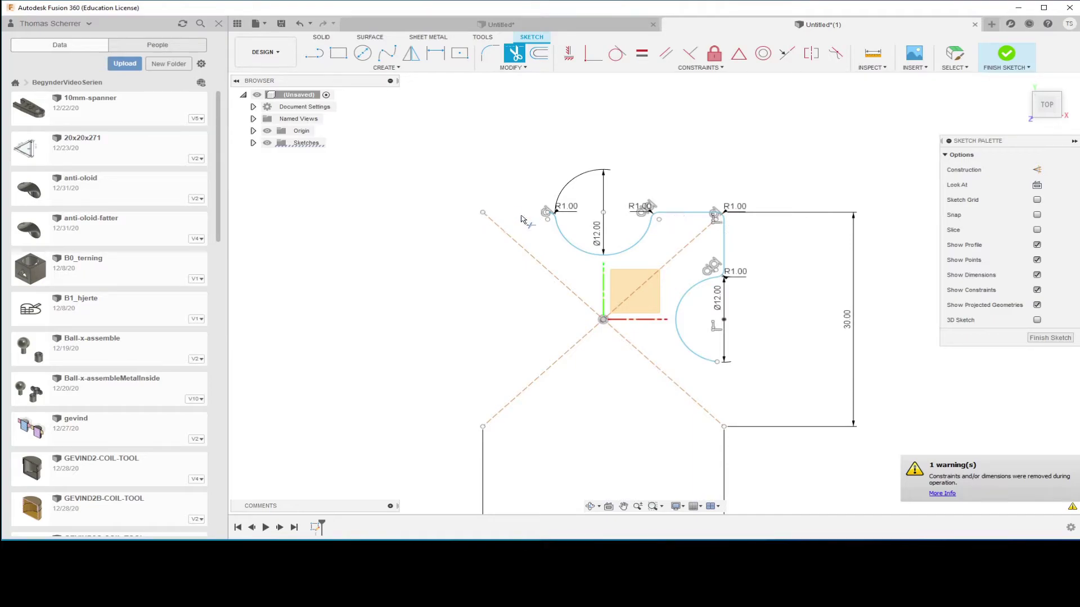
{"action": "scroll", "coordinate": [576, 225], "scroll_direction": "up", "scroll_amount": 2}
{"action": "scroll", "coordinate": [577, 225], "scroll_direction": "up", "scroll_amount": 2}
{"action": "left_click", "coordinate": [512, 199]}
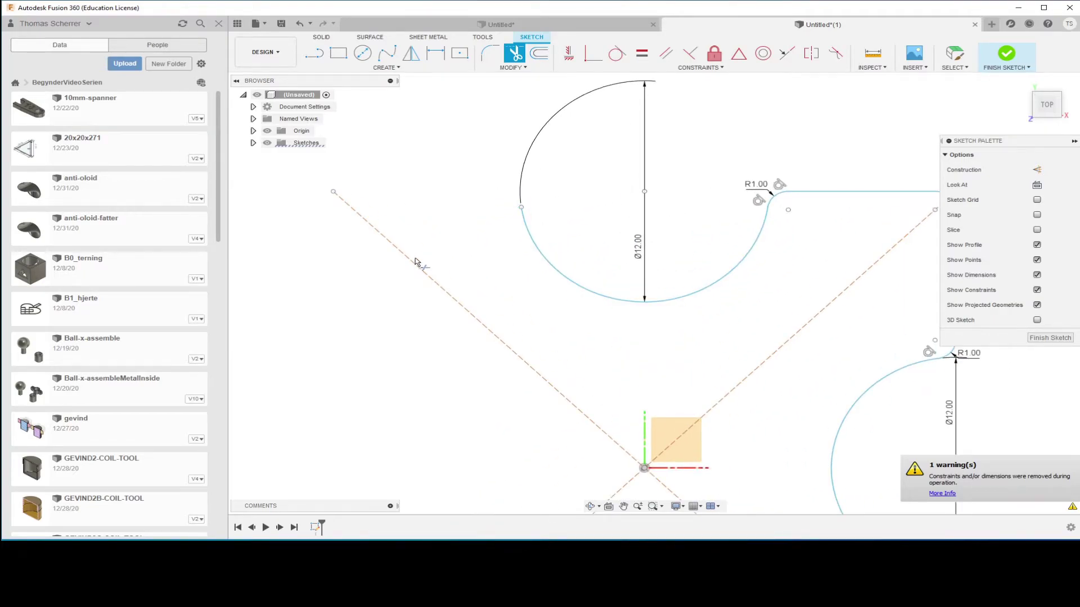
{"action": "scroll", "coordinate": [420, 260], "scroll_direction": "down", "scroll_amount": 3}
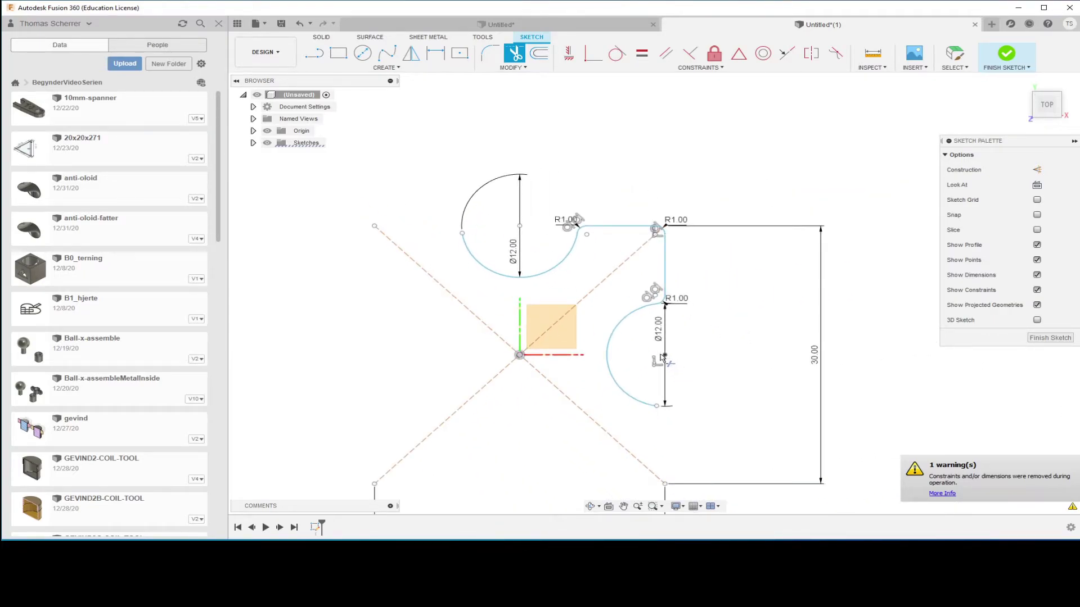
{"action": "key", "text": "Escape"}
{"action": "scroll", "coordinate": [632, 356], "scroll_direction": "down", "scroll_amount": 1}
{"action": "scroll", "coordinate": [776, 329], "scroll_direction": "down", "scroll_amount": 1}
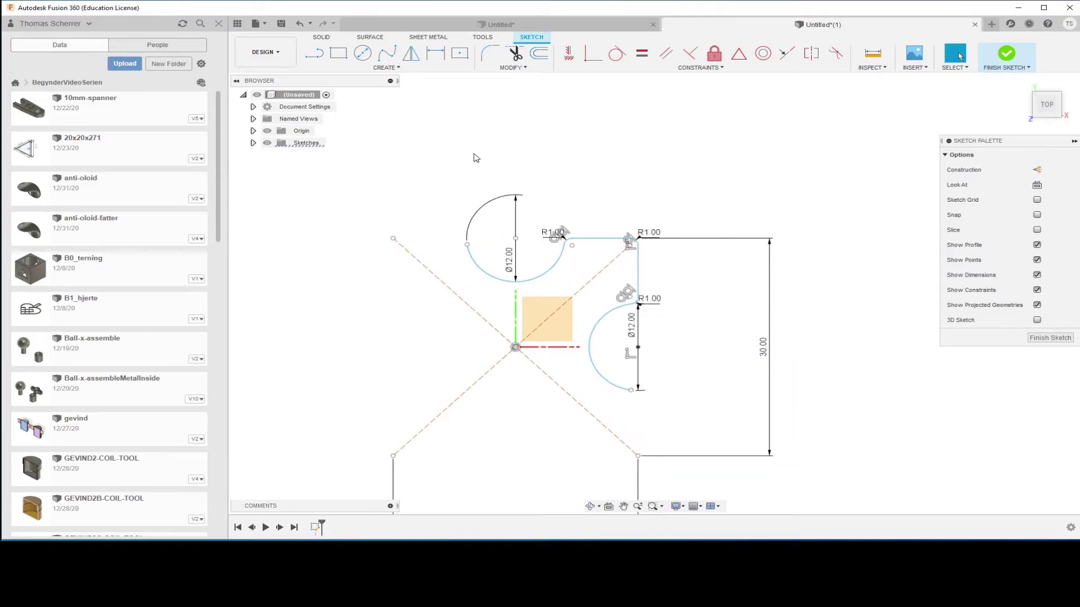
{"action": "left_click", "coordinate": [388, 69]}
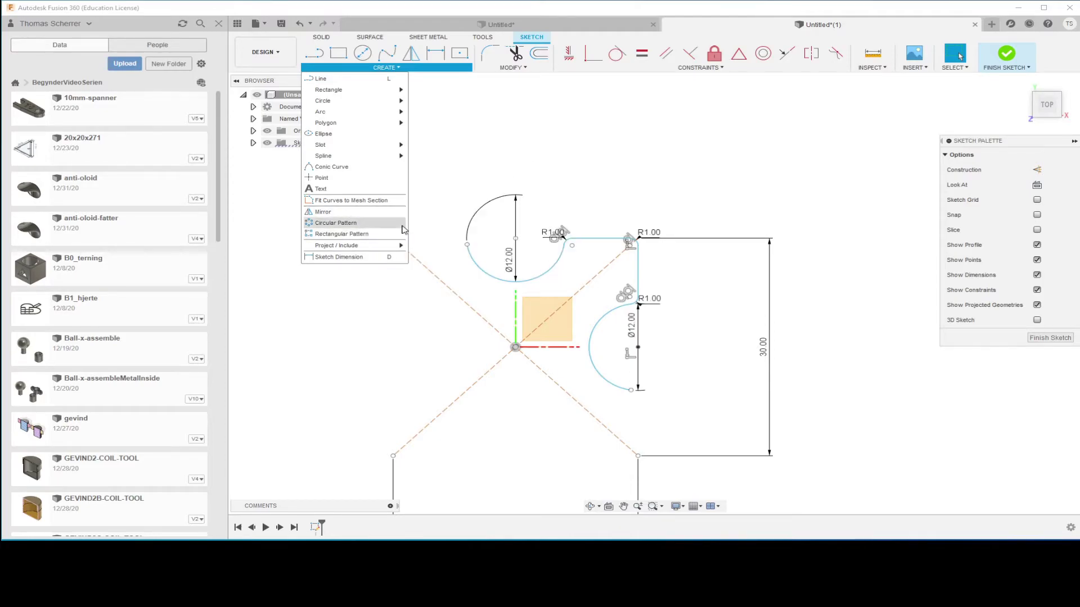
Step: Select the upper Ø12 arc, top line, top-right fillet, right vertical line and lower Ø12 arc
{"action": "scroll", "coordinate": [445, 269], "scroll_direction": "up", "scroll_amount": 1}
{"action": "scroll", "coordinate": [445, 269], "scroll_direction": "up", "scroll_amount": 2}
{"action": "left_click", "coordinate": [493, 256]}
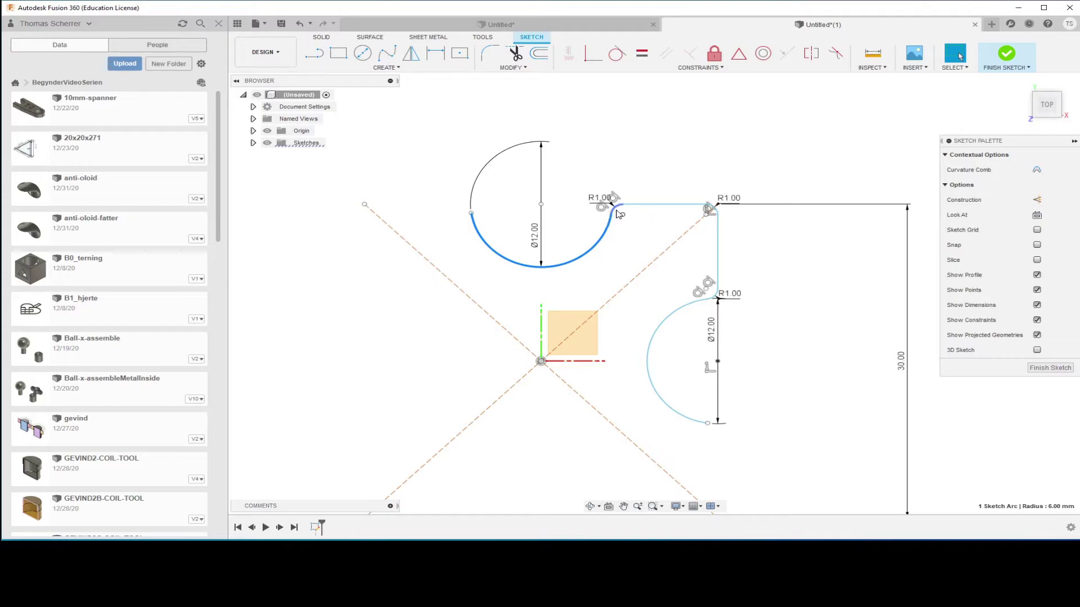
{"action": "left_click", "coordinate": [636, 204], "text": "shift"}
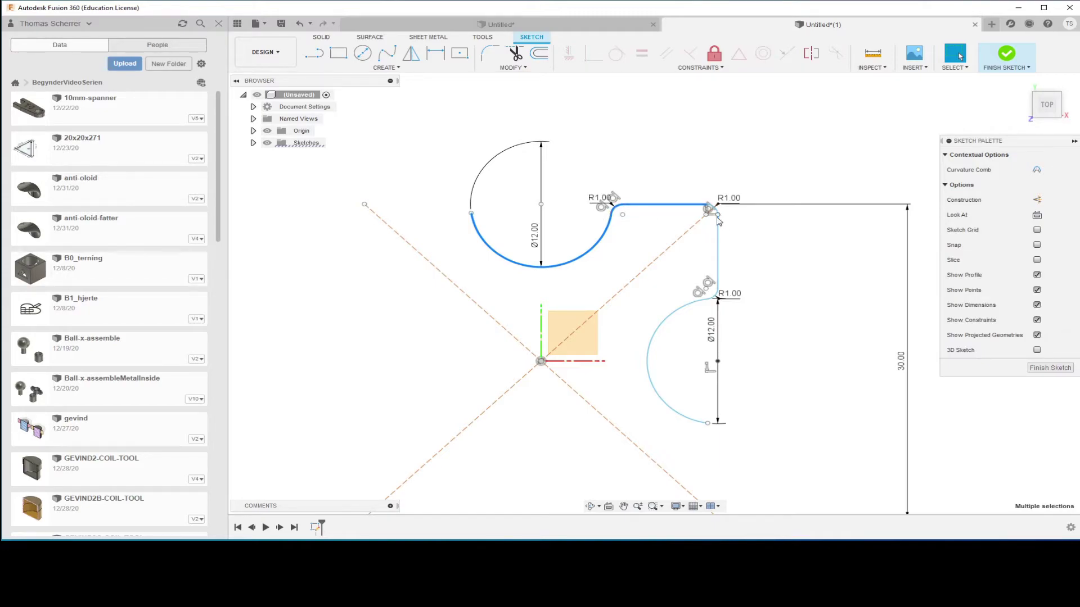
{"action": "scroll", "coordinate": [720, 214], "scroll_direction": "up", "scroll_amount": 2}
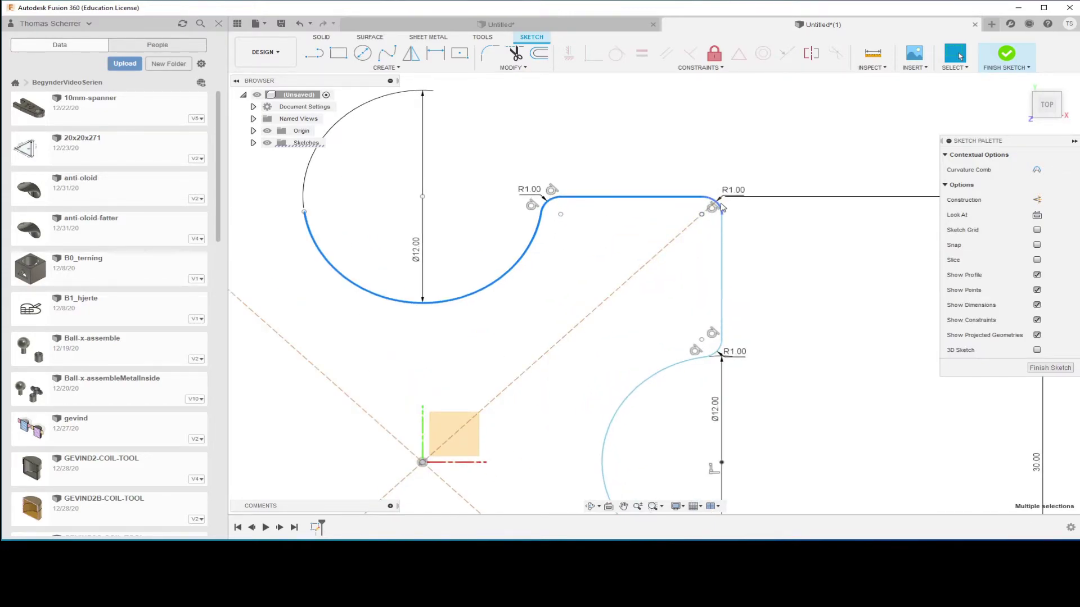
{"action": "left_click", "coordinate": [713, 204], "text": "shift"}
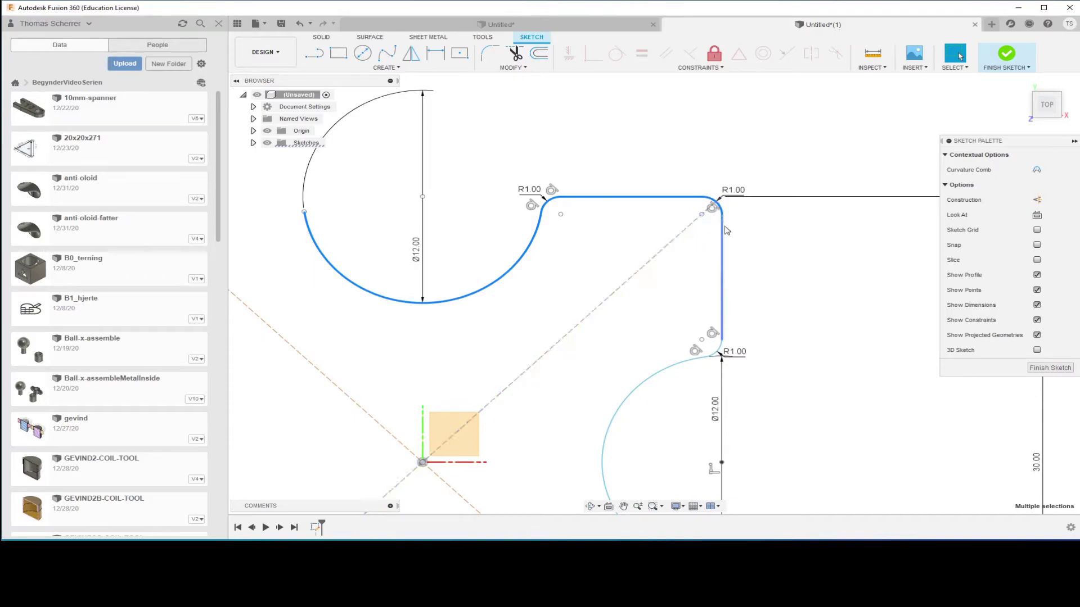
{"action": "left_click", "coordinate": [722, 270], "text": "shift"}
{"action": "scroll", "coordinate": [718, 348], "scroll_direction": "up", "scroll_amount": 1}
{"action": "scroll", "coordinate": [718, 348], "scroll_direction": "up", "scroll_amount": 1}
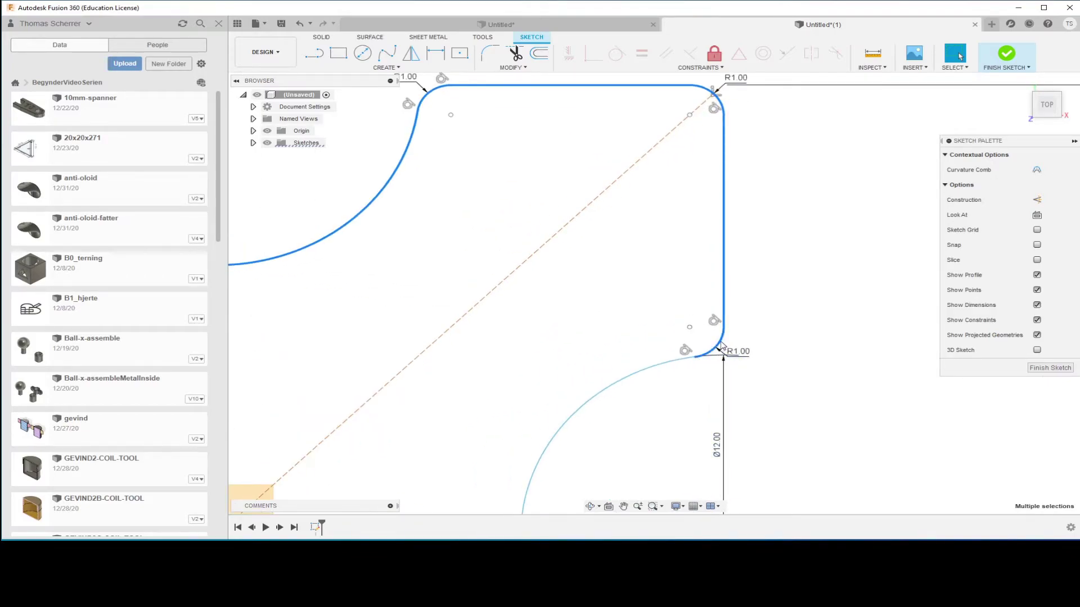
{"action": "left_click", "coordinate": [686, 365], "text": "shift"}
{"action": "scroll", "coordinate": [664, 276], "scroll_direction": "down", "scroll_amount": 2}
{"action": "scroll", "coordinate": [664, 274], "scroll_direction": "down", "scroll_amount": 1}
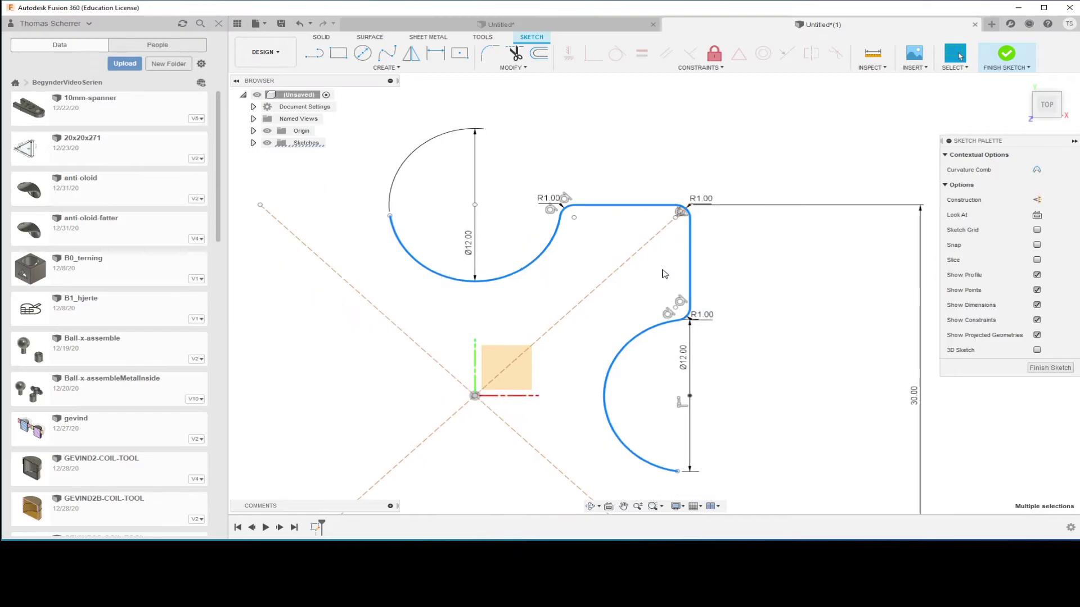
{"action": "right_click", "coordinate": [651, 140]}
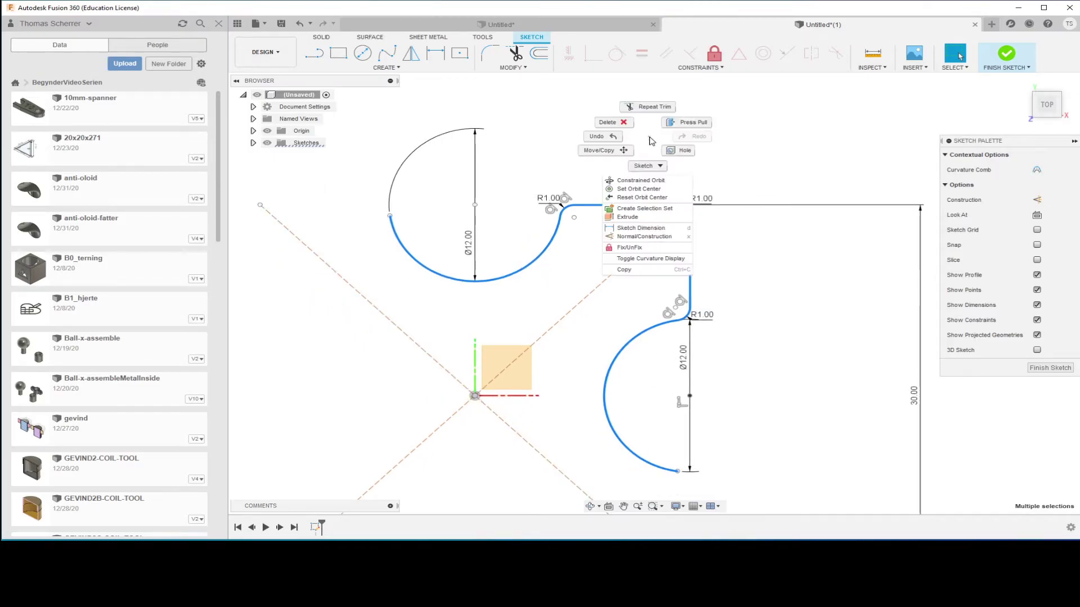
{"action": "left_click", "coordinate": [623, 150]}
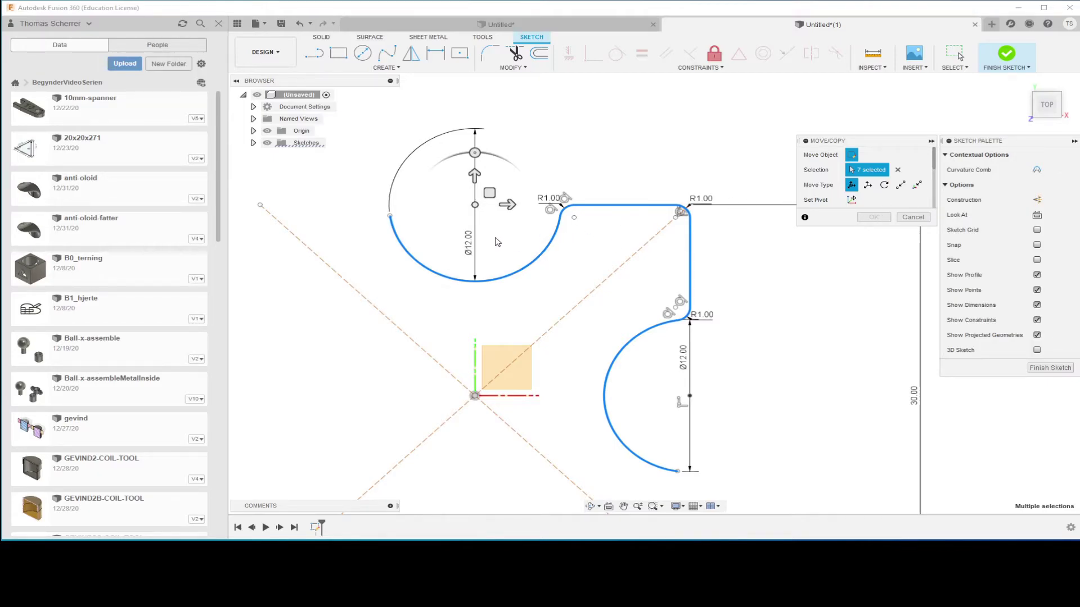
{"action": "scroll", "coordinate": [497, 242], "scroll_direction": "down", "scroll_amount": 5}
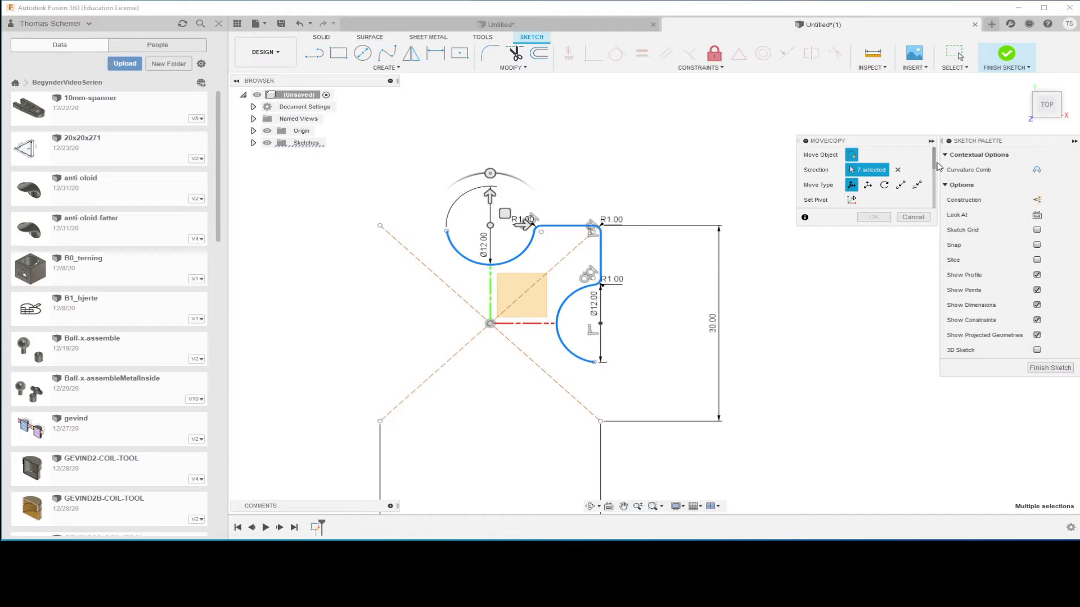
{"action": "left_click_drag", "start_coordinate": [933, 164], "coordinate": [929, 211]}
{"action": "left_click", "coordinate": [851, 200]}
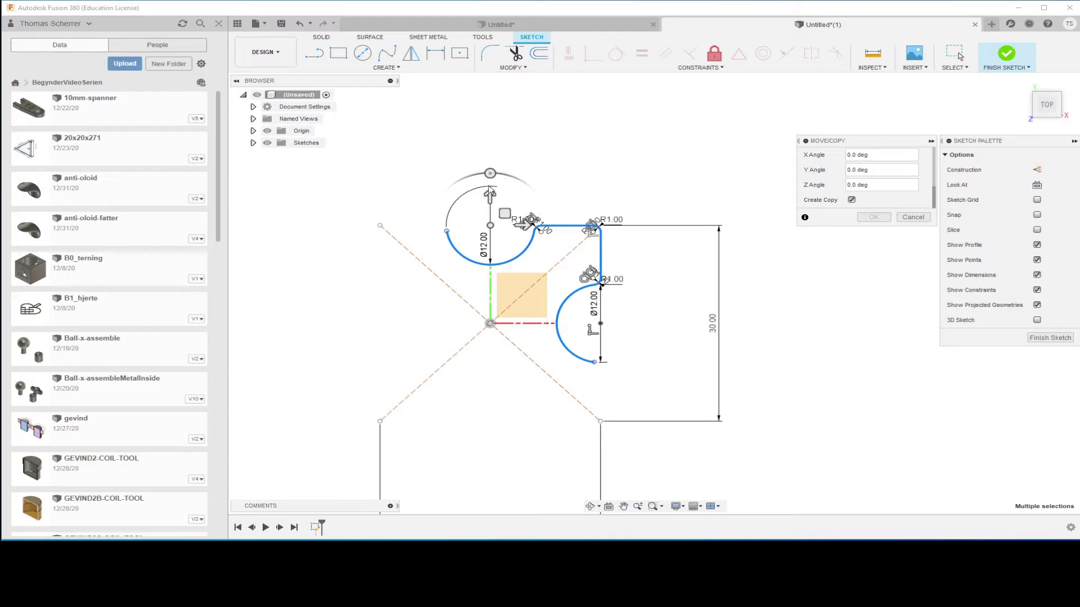
{"action": "left_click", "coordinate": [490, 196]}
{"action": "left_click_drag", "start_coordinate": [490, 195], "coordinate": [490, 195]}
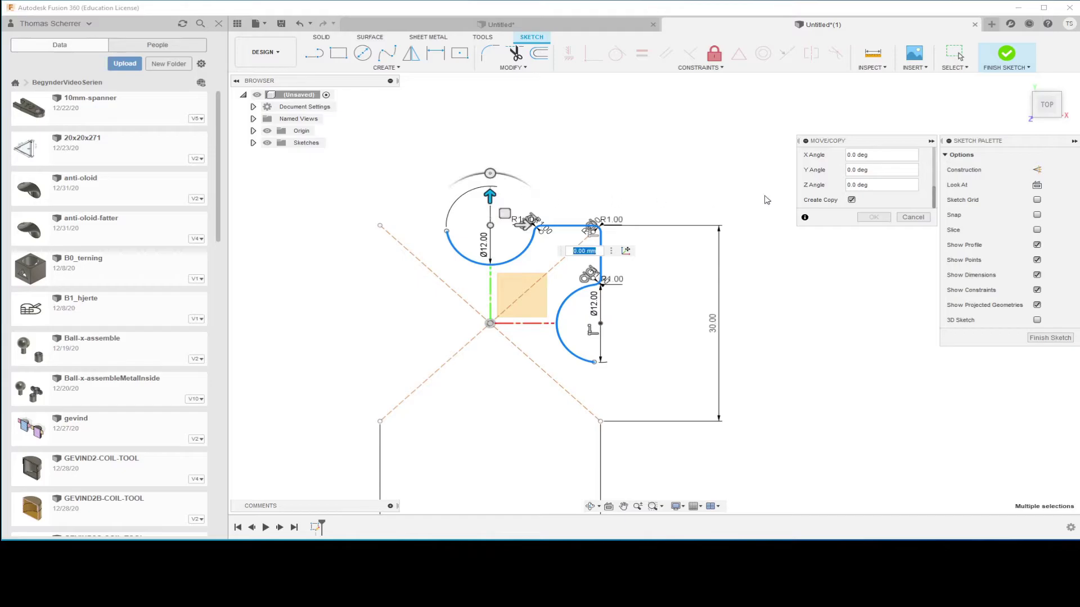
{"action": "left_click_drag", "start_coordinate": [935, 204], "coordinate": [935, 167]}
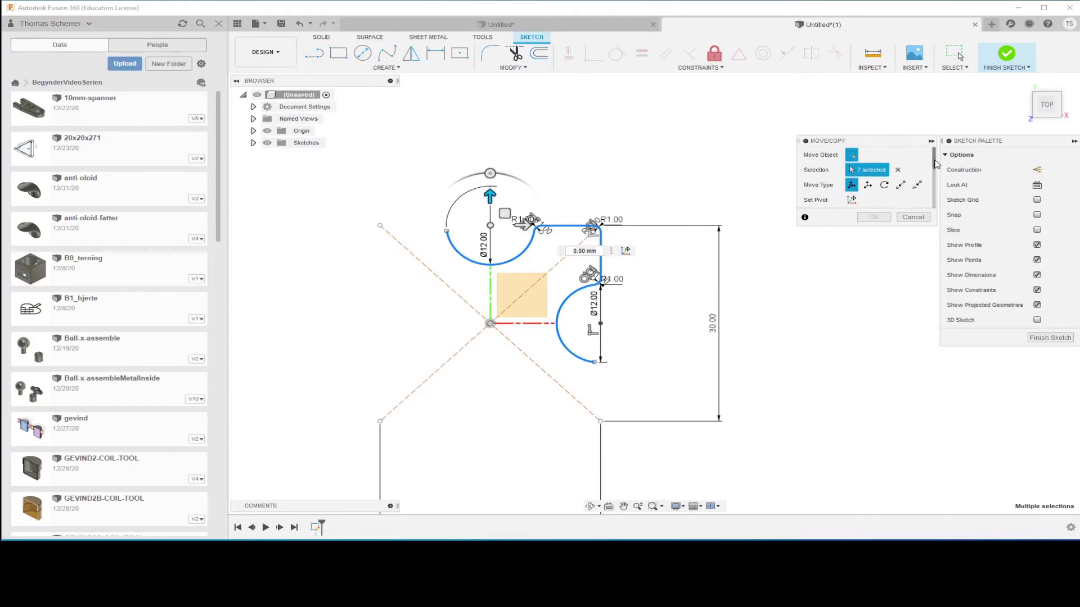
{"action": "left_click", "coordinate": [884, 186]}
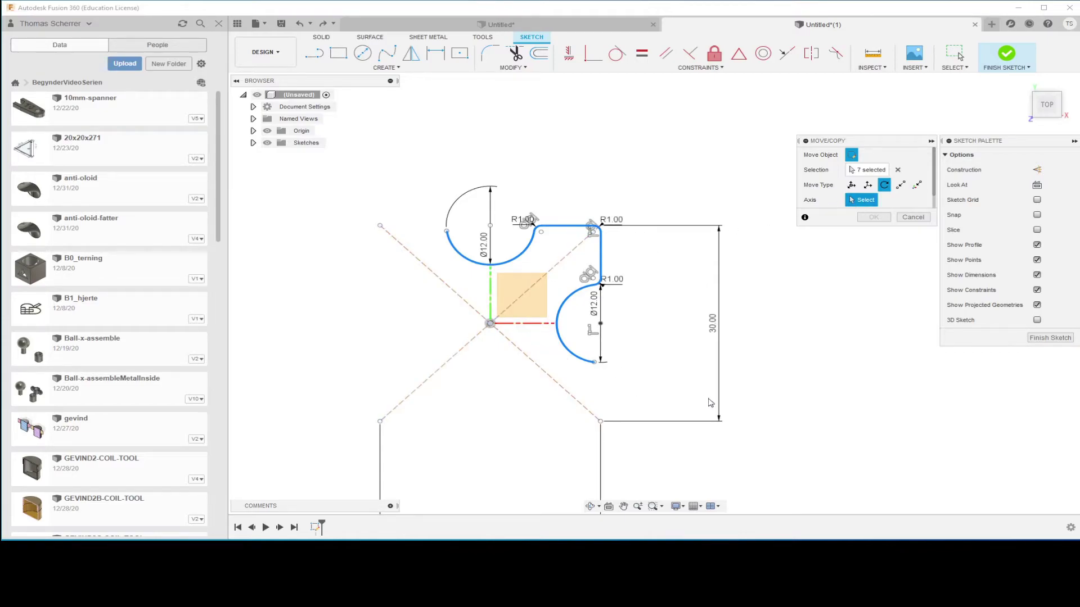
{"action": "middle_click_drag", "start_coordinate": [788, 392], "coordinate": [770, 387], "text": "shift"}
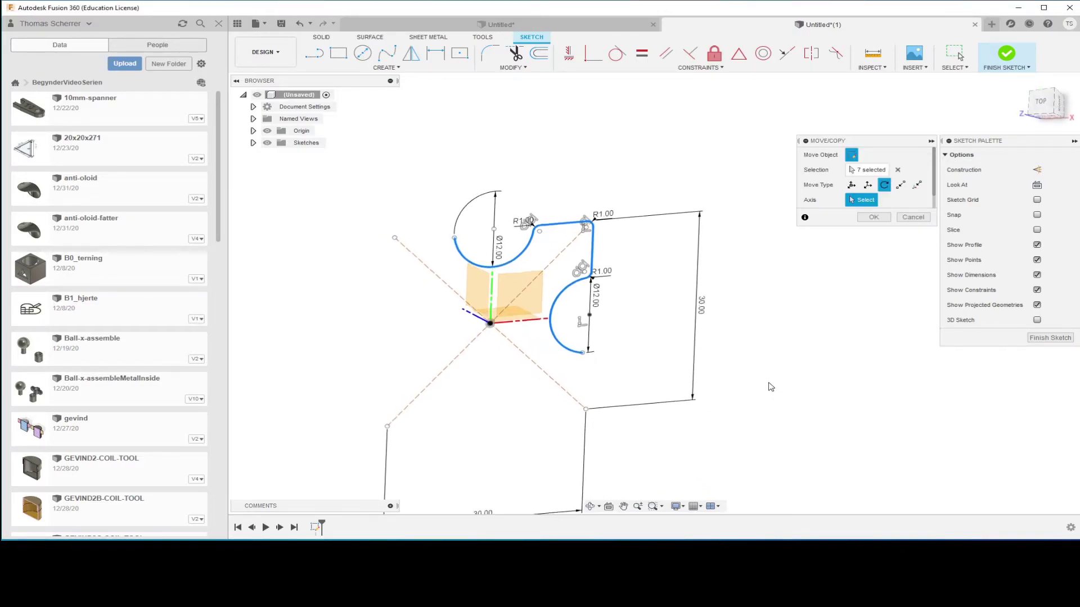
{"action": "left_click", "coordinate": [474, 323]}
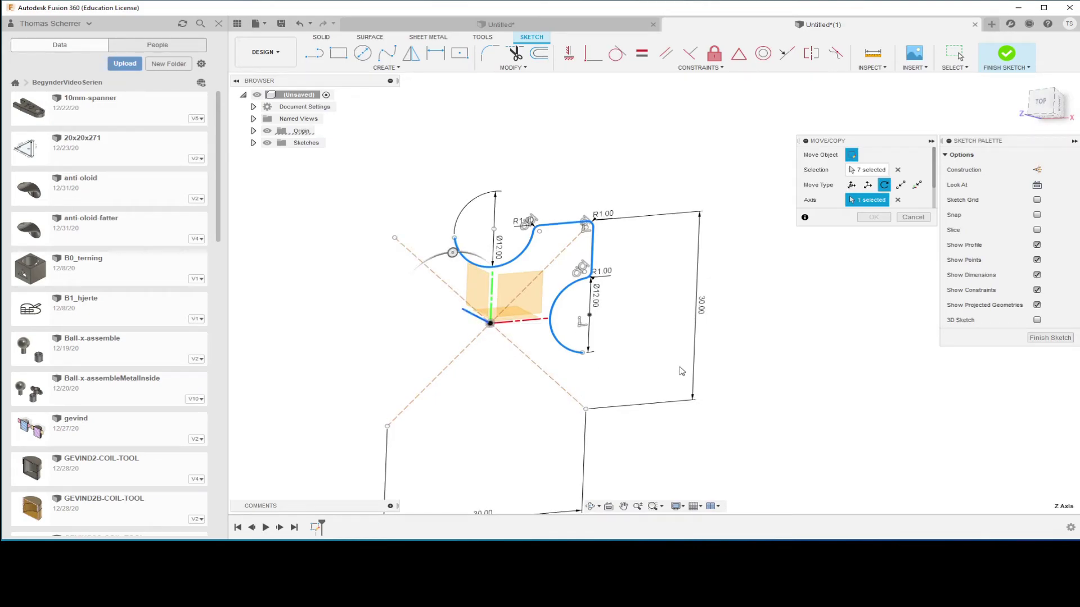
{"action": "left_click_drag", "start_coordinate": [453, 251], "coordinate": [496, 305]}
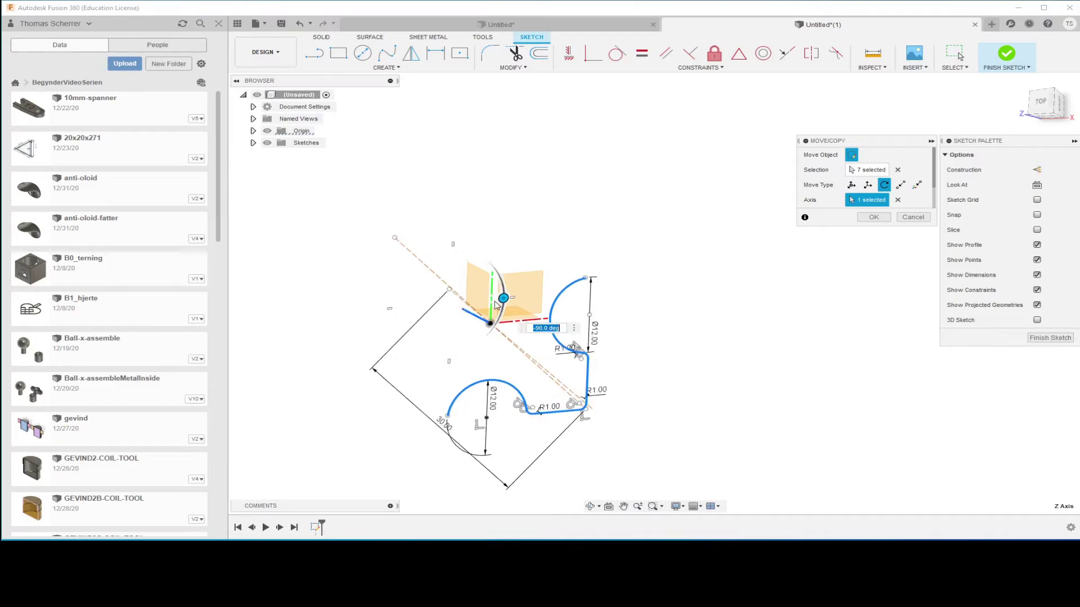
{"action": "middle_click_drag", "start_coordinate": [665, 322], "coordinate": [711, 307]}
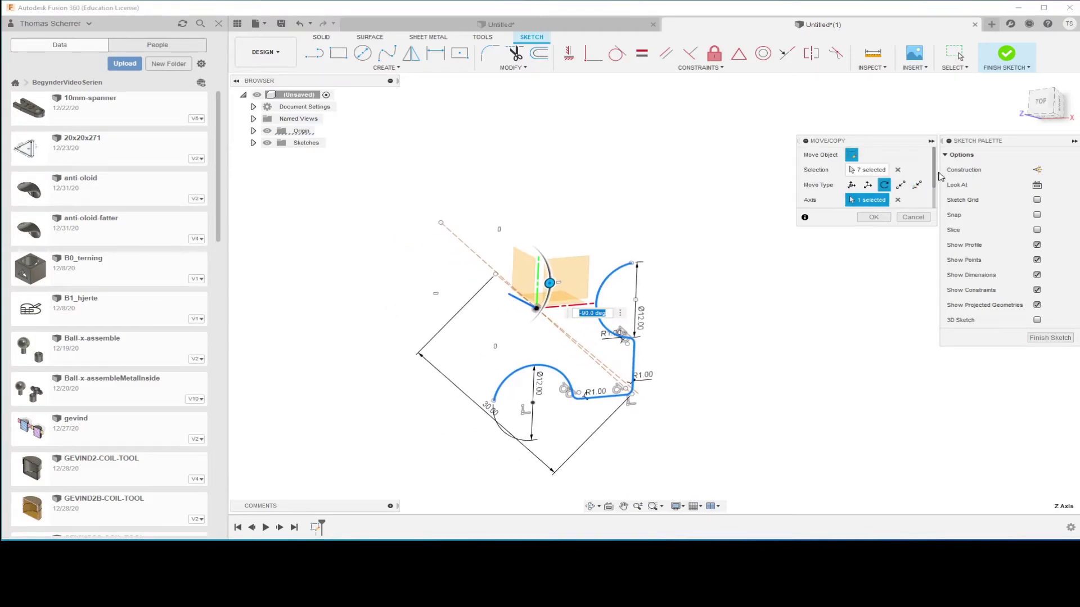
{"action": "scroll", "coordinate": [934, 178], "scroll_direction": "down", "scroll_amount": 2}
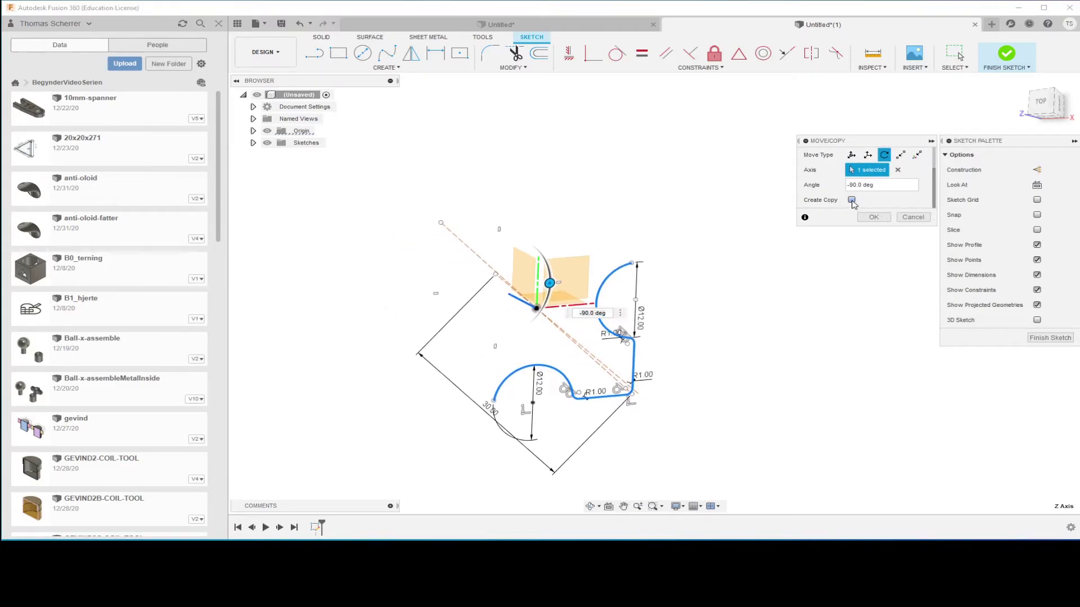
{"action": "left_click", "coordinate": [852, 200]}
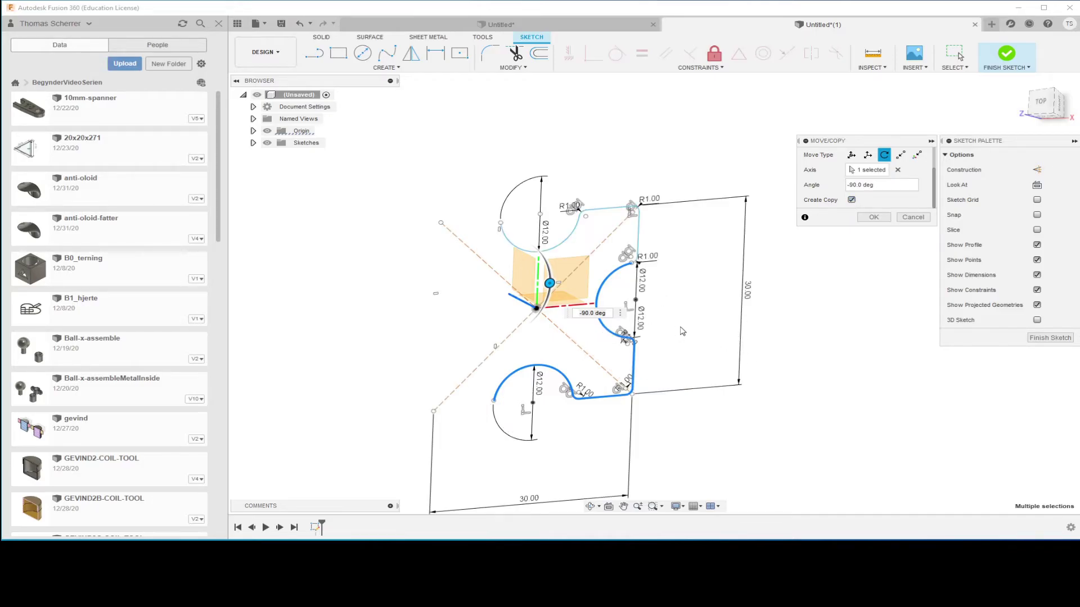
{"action": "middle_click_drag", "start_coordinate": [832, 332], "coordinate": [870, 320], "text": "shift"}
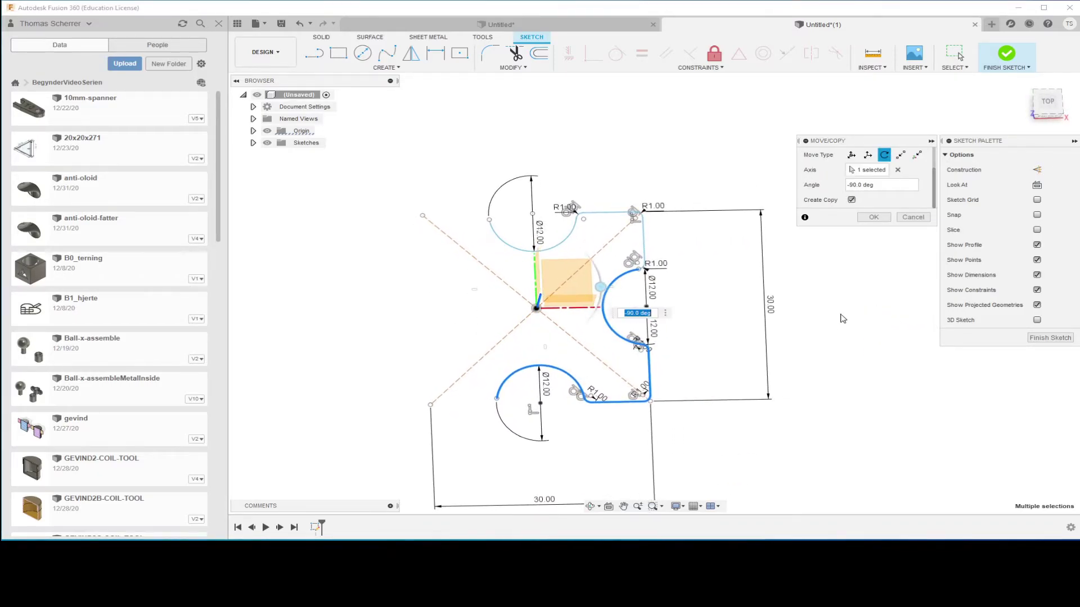
{"action": "mouse_move", "coordinate": [601, 287]}
{"action": "left_mouse_down"}
{"action": "mouse_move", "coordinate": [542, 309]}
{"action": "mouse_move", "coordinate": [575, 289]}
{"action": "left_mouse_up"}
{"action": "left_click", "coordinate": [912, 218]}
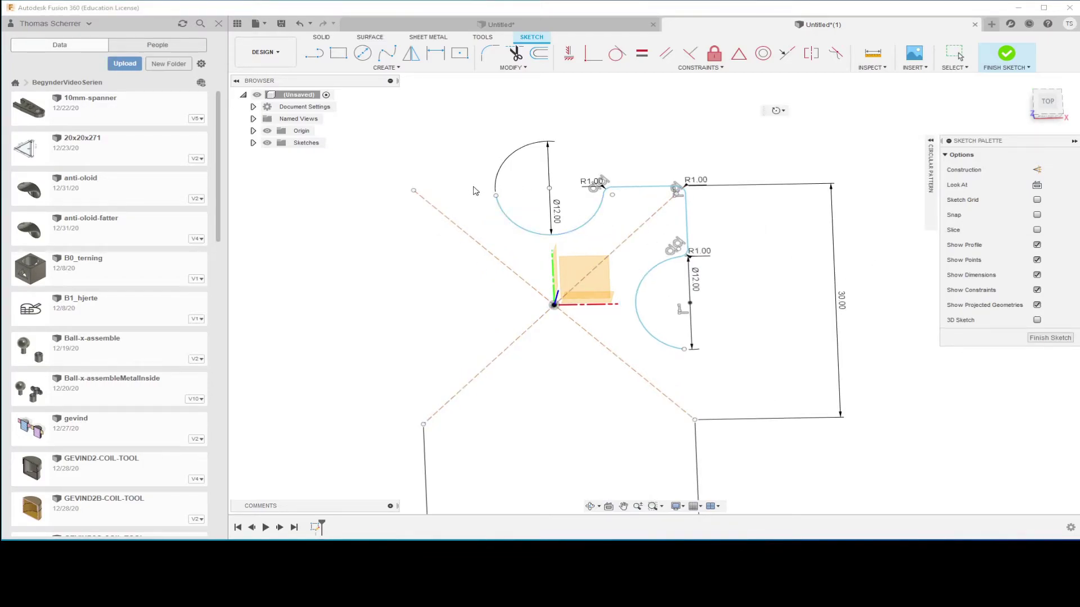
Step: Start a circular pattern of the lobe curves, from the upper Ø12 arc through fillets to the lower arc
{"action": "left_click", "coordinate": [337, 67]}
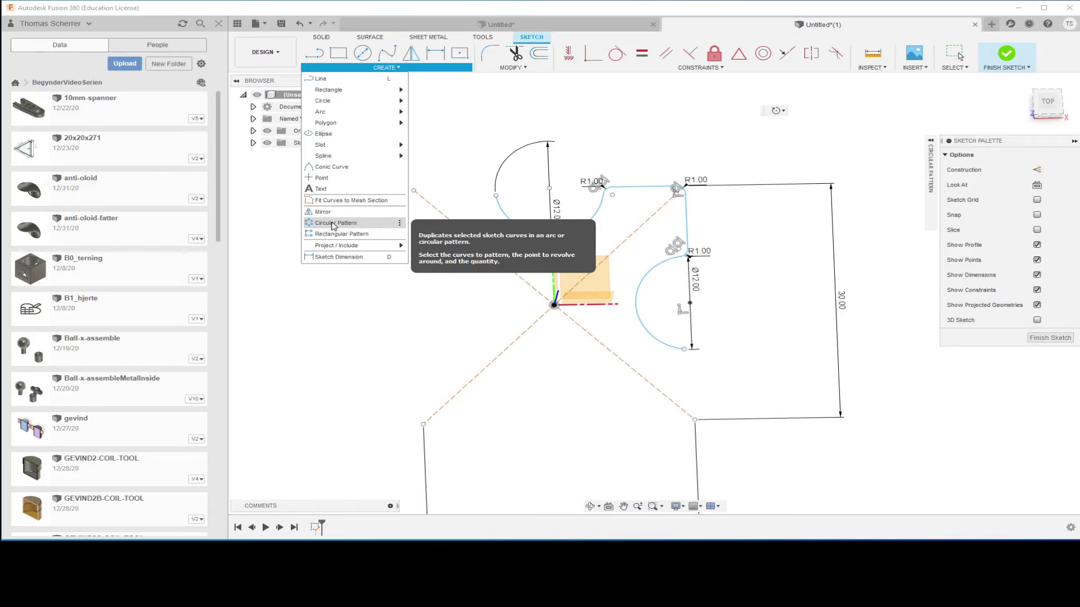
{"action": "left_click", "coordinate": [344, 226]}
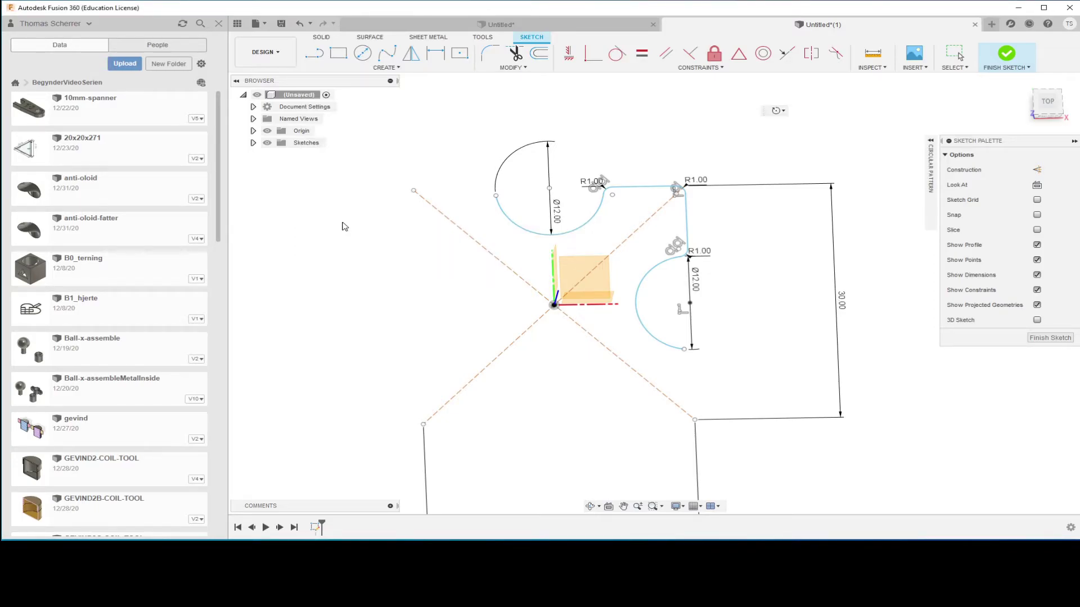
{"action": "left_click", "coordinate": [931, 142]}
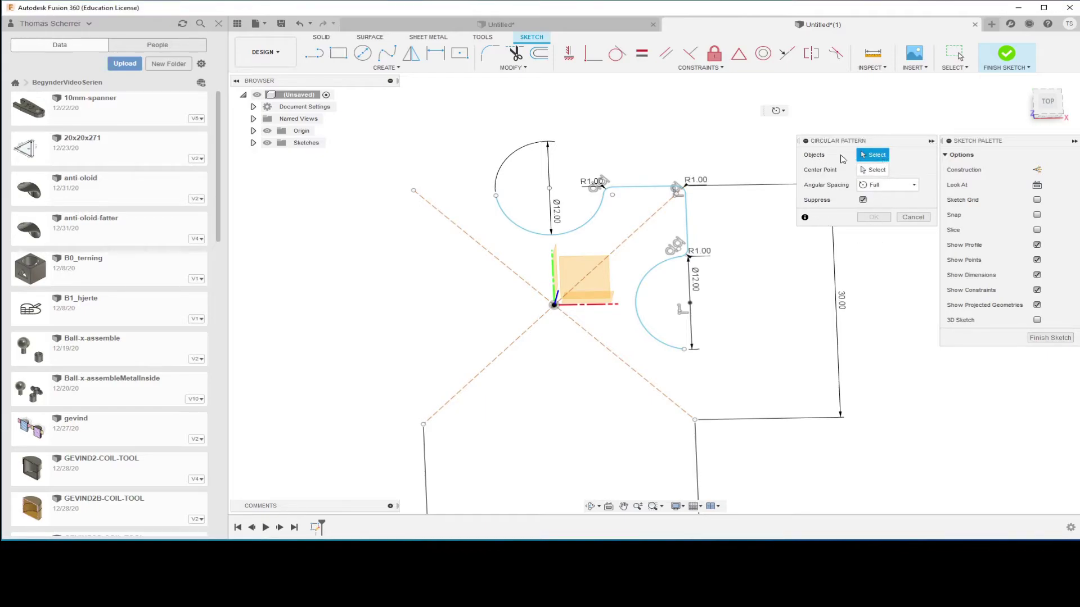
{"action": "left_click", "coordinate": [523, 233]}
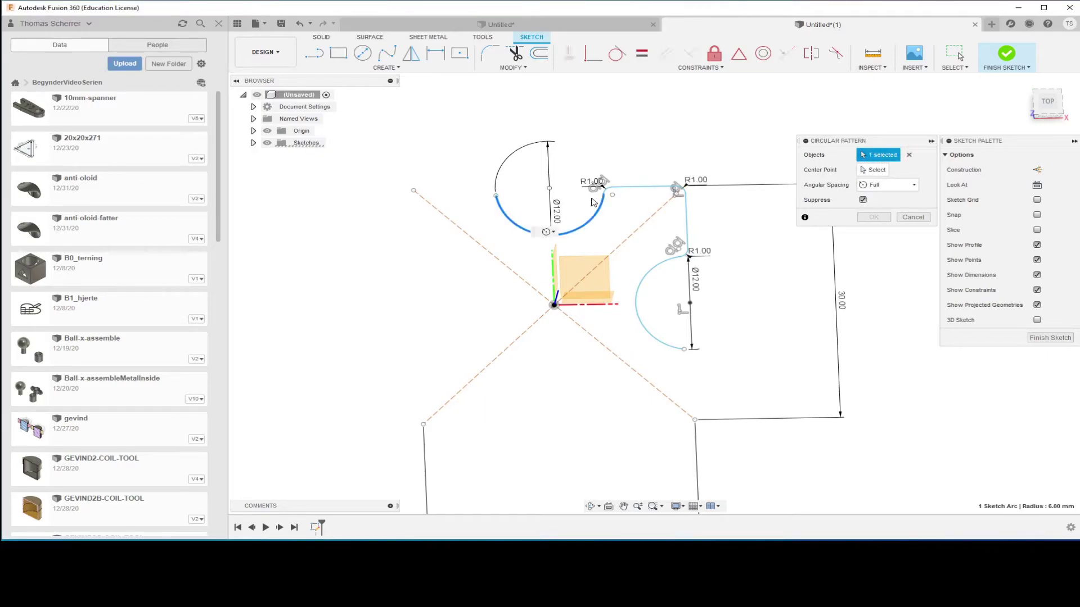
{"action": "scroll", "coordinate": [605, 199], "scroll_direction": "up", "scroll_amount": 3}
{"action": "left_click", "coordinate": [606, 183]}
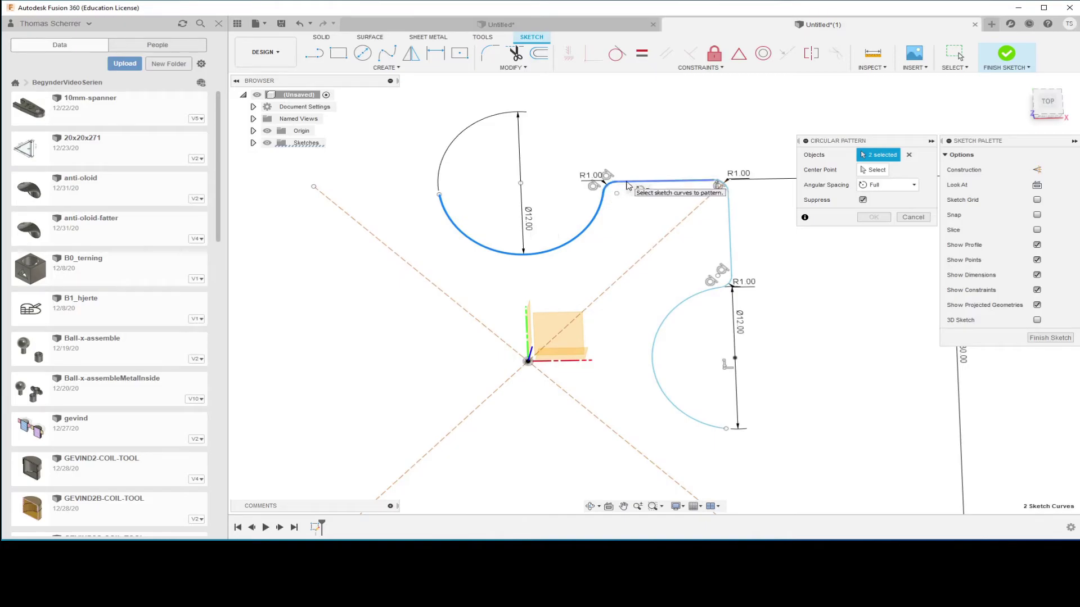
{"action": "scroll", "coordinate": [721, 190], "scroll_direction": "up", "scroll_amount": 2}
{"action": "left_click", "coordinate": [718, 186]}
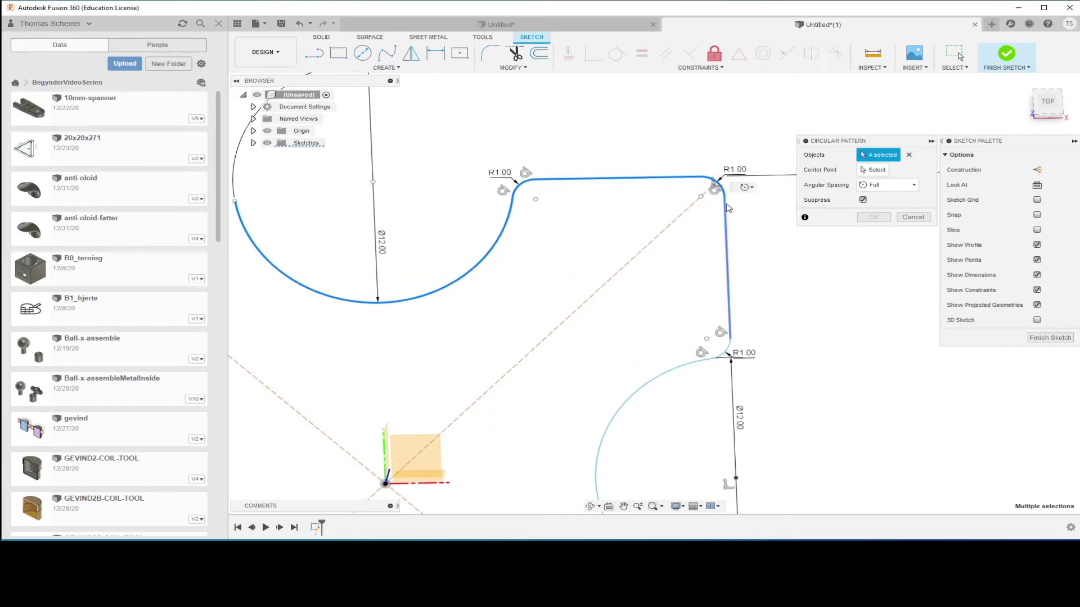
{"action": "left_click", "coordinate": [727, 264]}
{"action": "left_click", "coordinate": [726, 353]}
{"action": "left_click", "coordinate": [706, 363]}
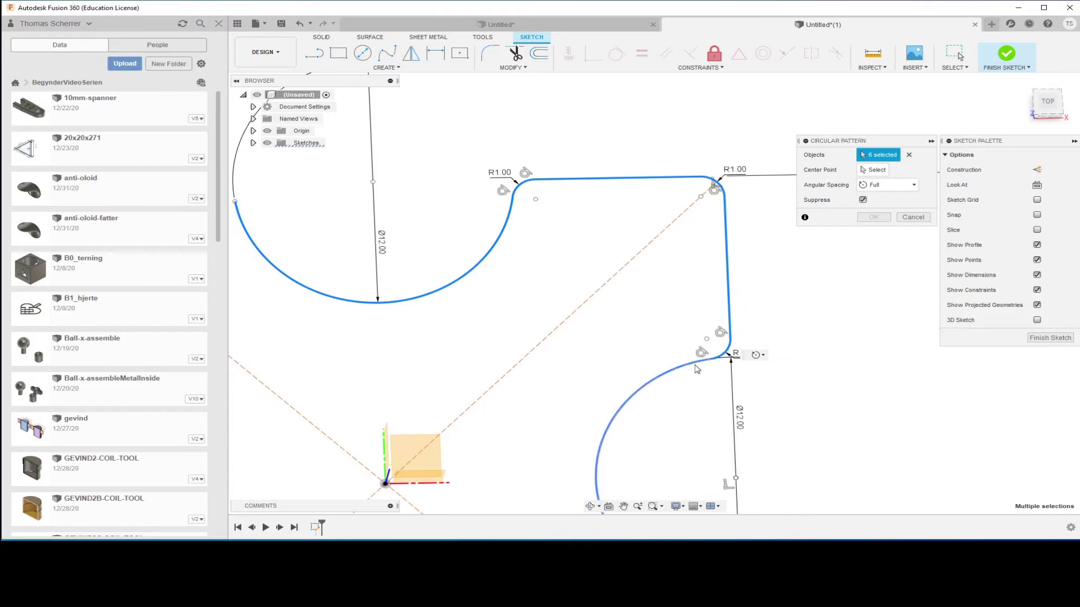
{"action": "scroll", "coordinate": [636, 303], "scroll_direction": "down", "scroll_amount": 3}
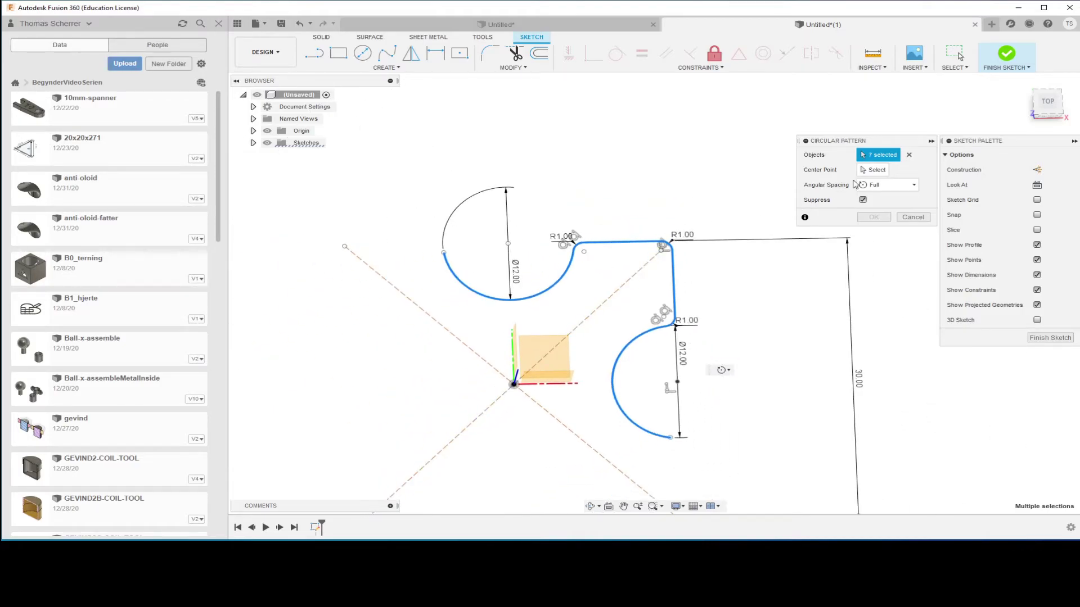
Step: Center the circular pattern on the sketch origin with quantity 4 and create it
{"action": "left_click", "coordinate": [874, 170]}
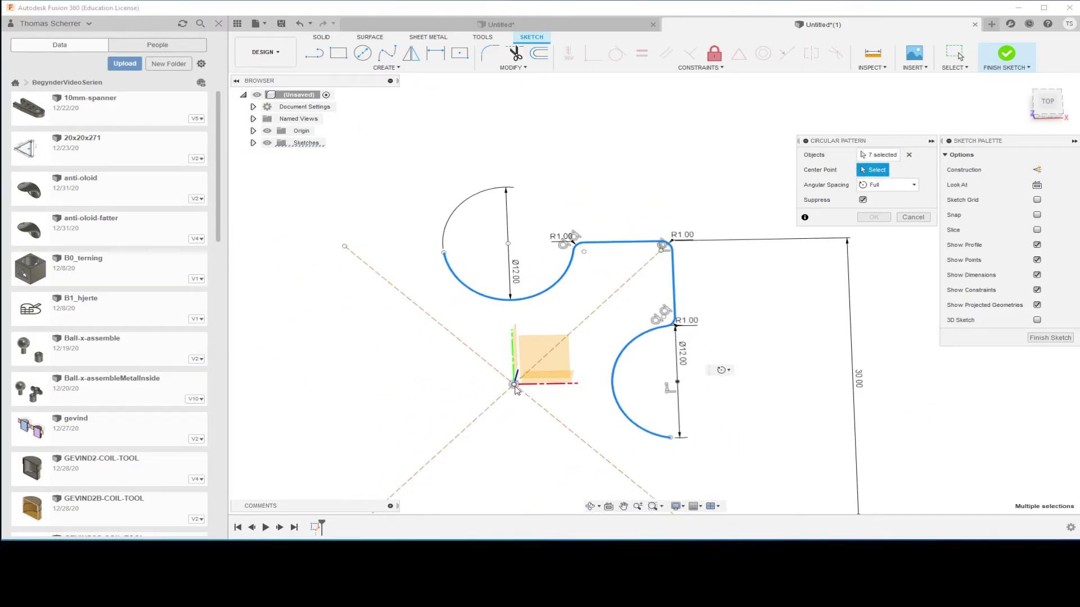
{"action": "left_click", "coordinate": [515, 386]}
{"action": "scroll", "coordinate": [596, 394], "scroll_direction": "up", "scroll_amount": 2}
{"action": "scroll", "coordinate": [609, 359], "scroll_direction": "down", "scroll_amount": 3}
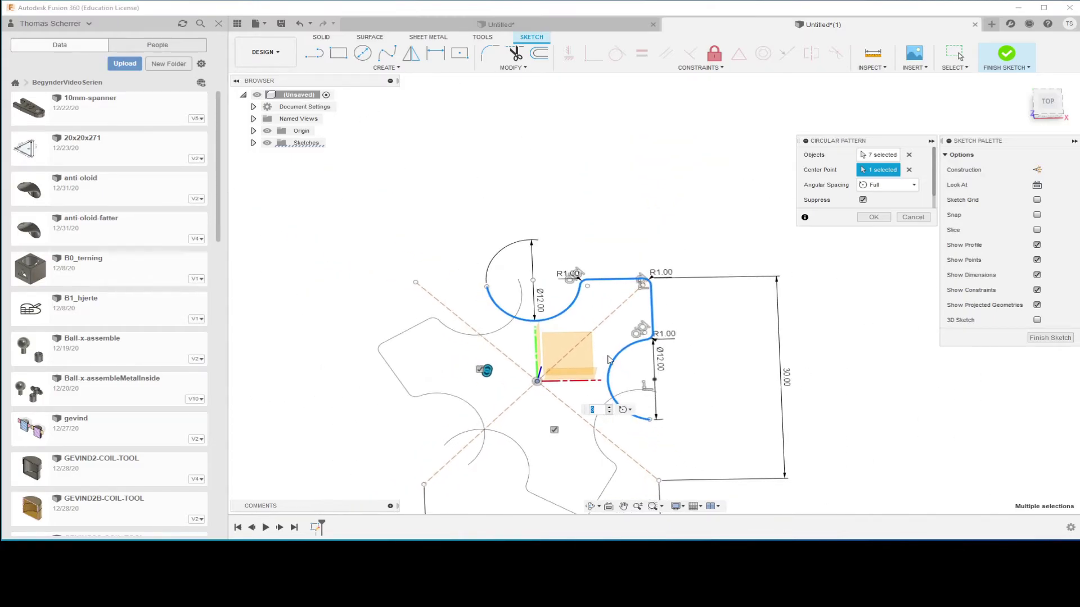
{"action": "scroll", "coordinate": [679, 321], "scroll_direction": "down", "scroll_amount": 2}
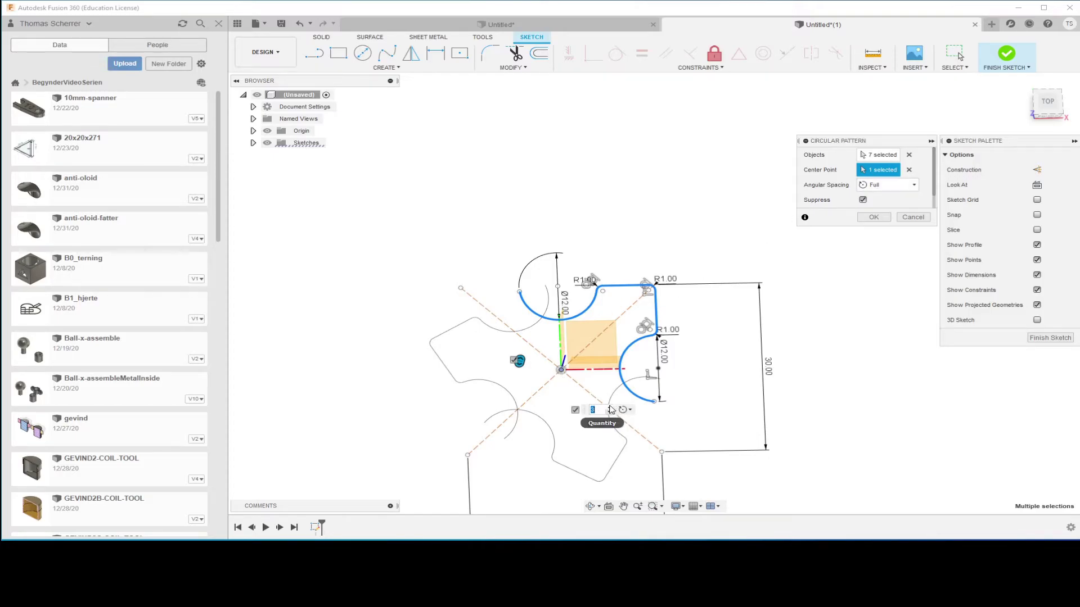
{"action": "left_click", "coordinate": [609, 407]}
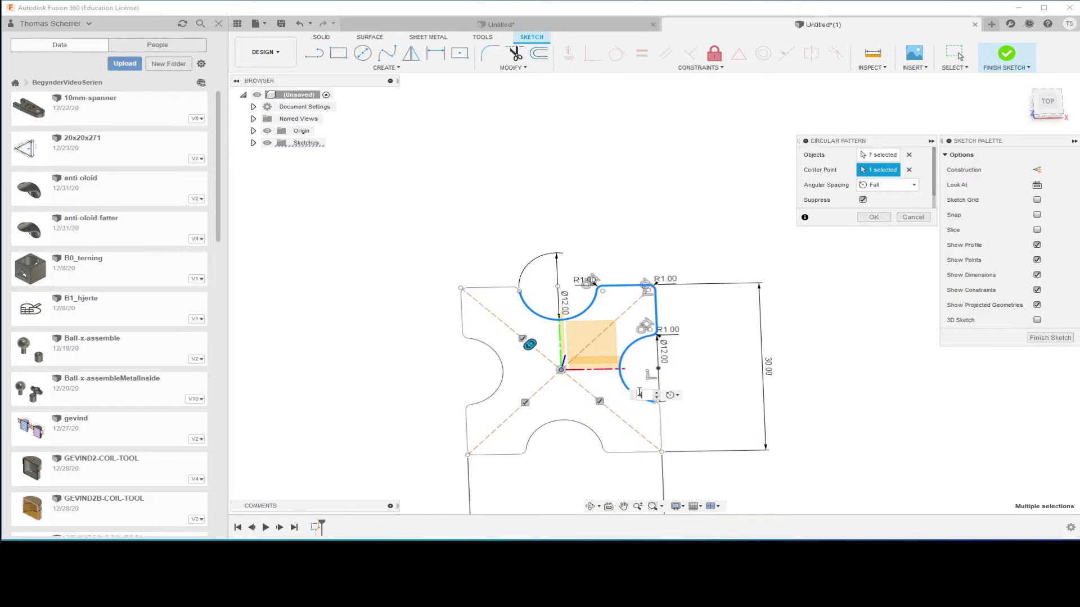
{"action": "scroll", "coordinate": [606, 412], "scroll_direction": "up", "scroll_amount": 5}
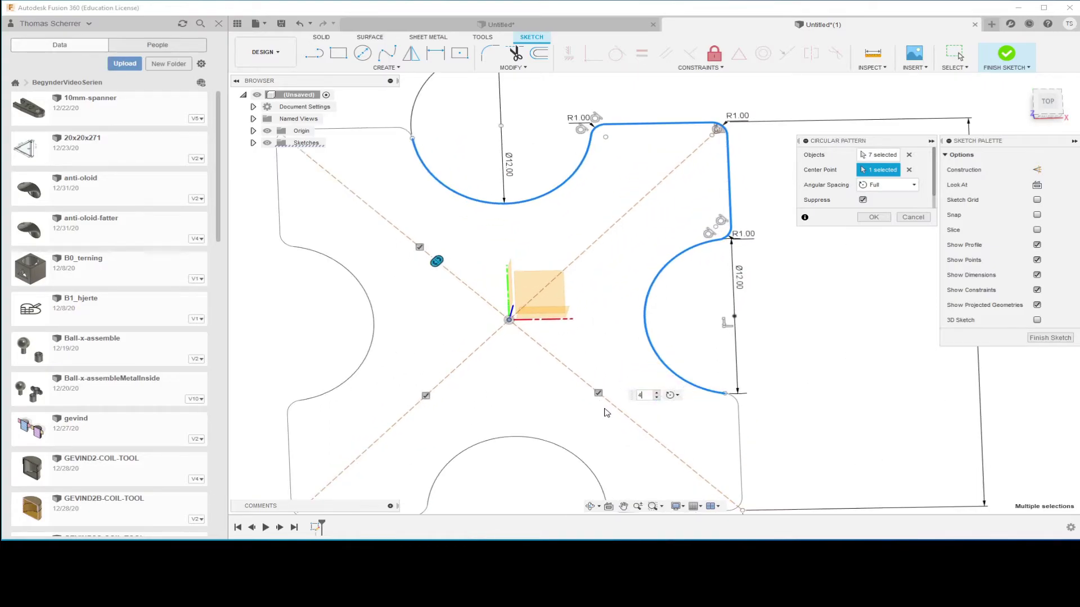
{"action": "scroll", "coordinate": [607, 413], "scroll_direction": "down", "scroll_amount": 2}
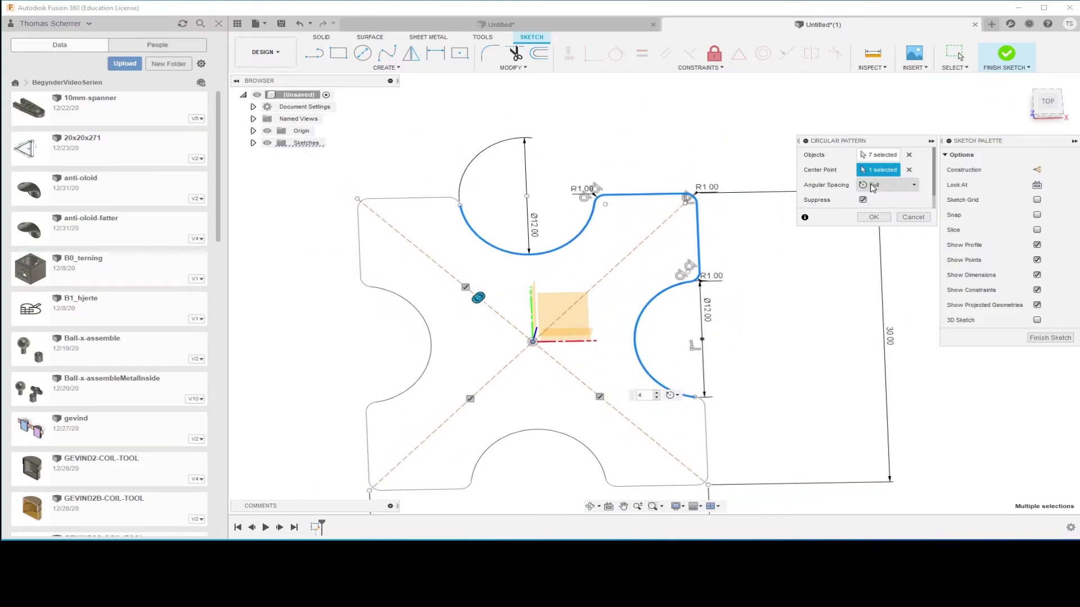
{"action": "scroll", "coordinate": [941, 191], "scroll_direction": "down", "scroll_amount": 1}
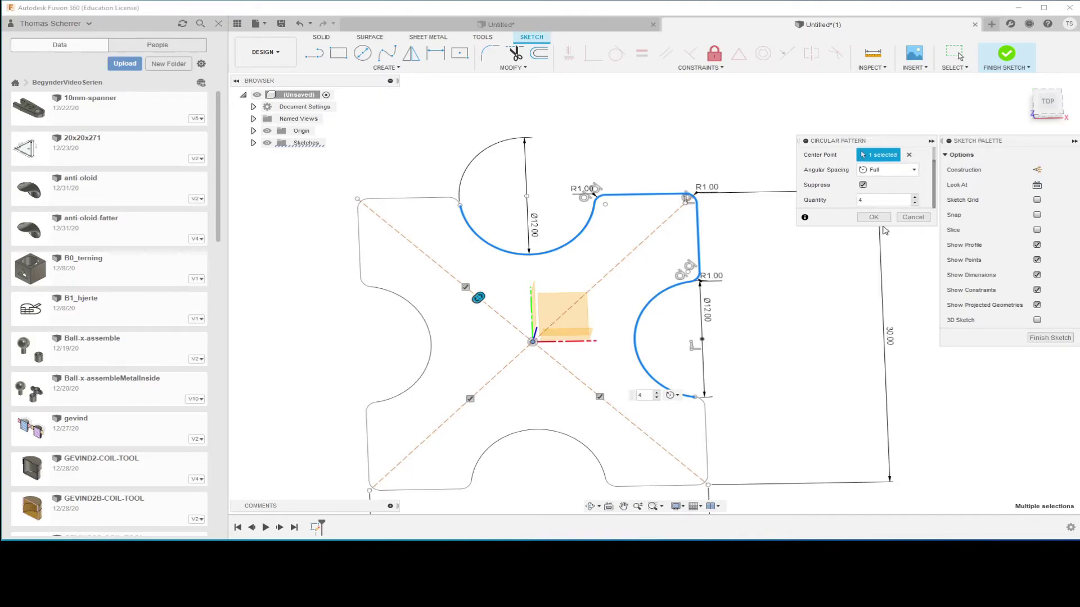
{"action": "left_click", "coordinate": [875, 219]}
Step: Review the four-notched outline and finish the sketch
{"action": "scroll", "coordinate": [751, 370], "scroll_direction": "down", "scroll_amount": 1}
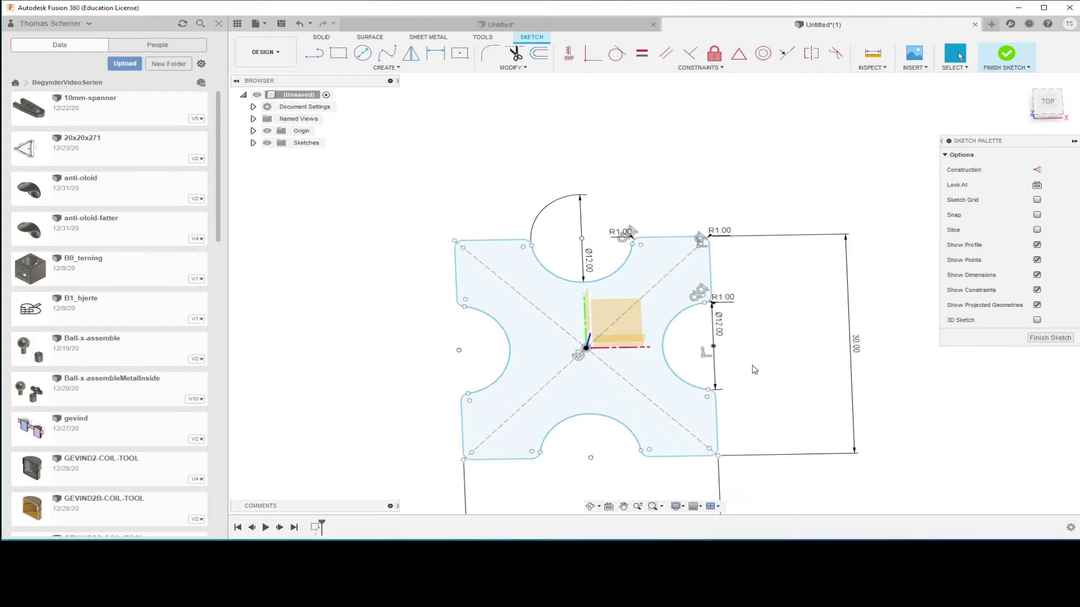
{"action": "scroll", "coordinate": [774, 394], "scroll_direction": "down", "scroll_amount": 1}
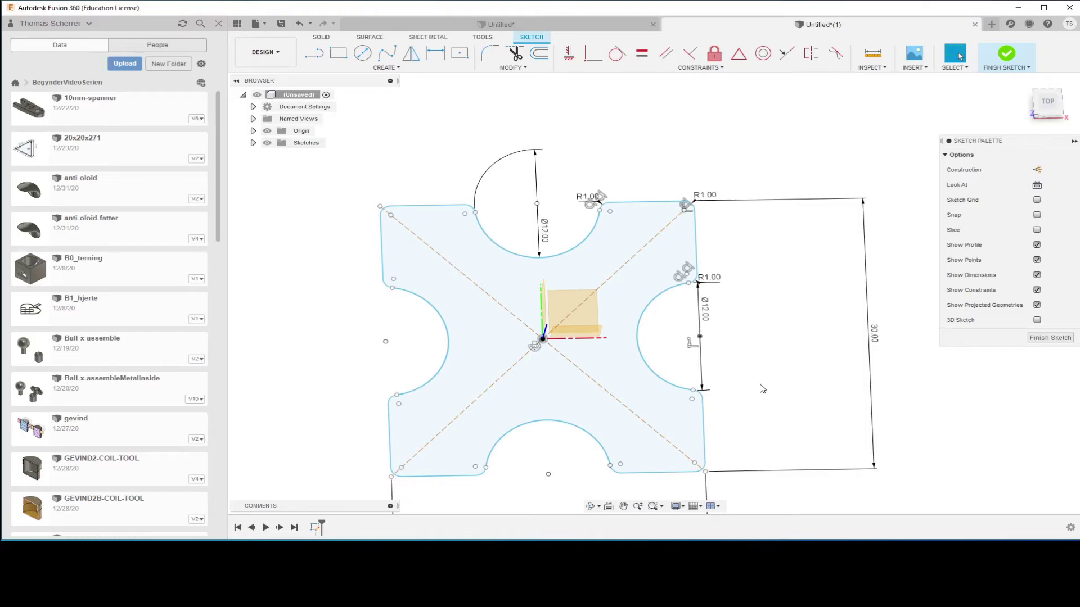
{"action": "scroll", "coordinate": [767, 397], "scroll_direction": "down", "scroll_amount": 1}
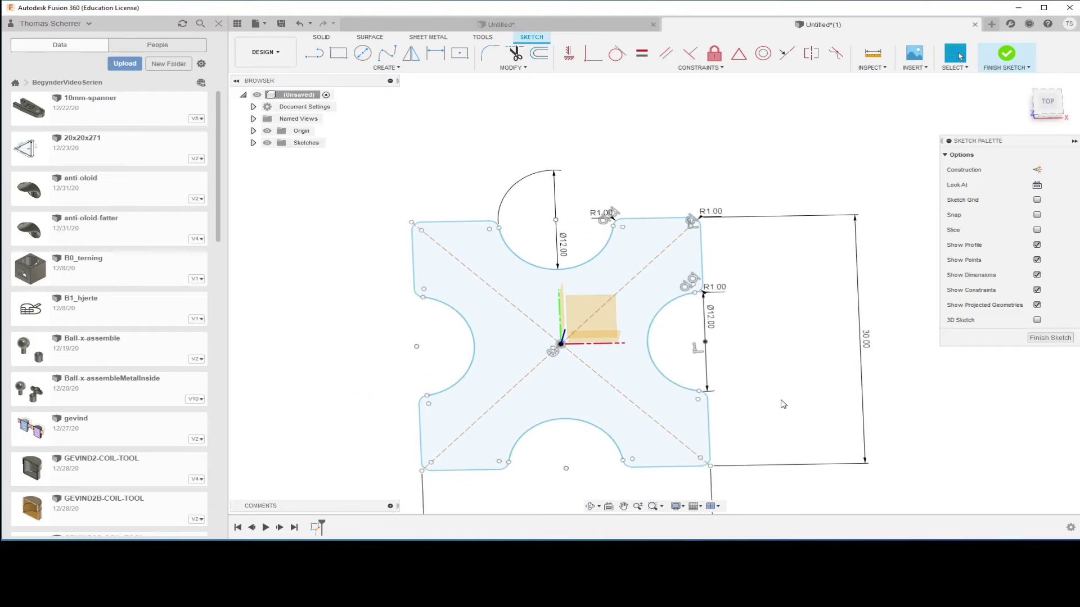
{"action": "scroll", "coordinate": [832, 378], "scroll_direction": "up", "scroll_amount": 1}
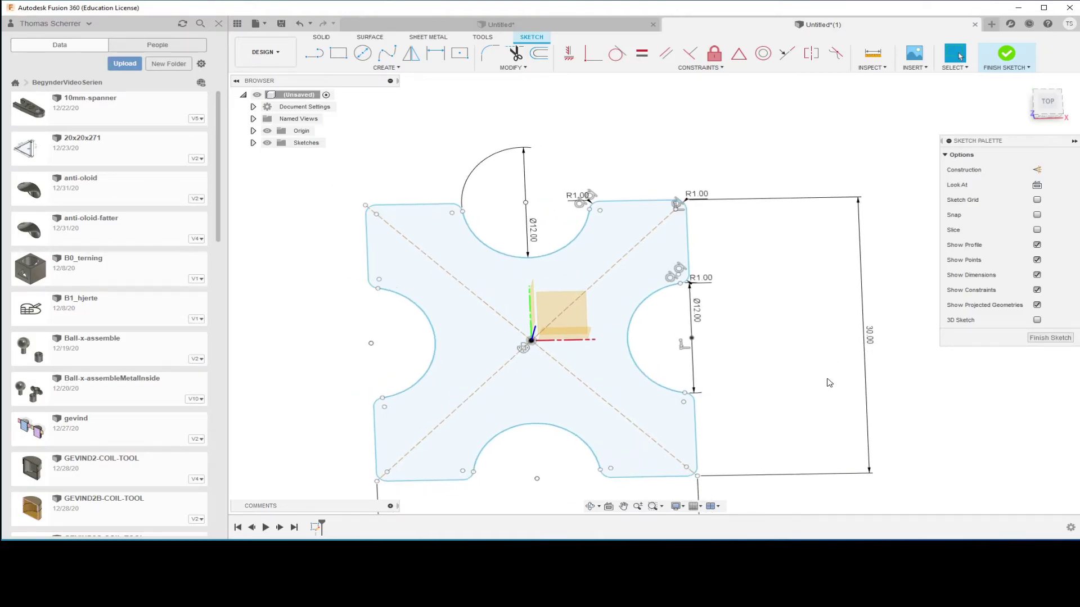
{"action": "scroll", "coordinate": [838, 369], "scroll_direction": "up", "scroll_amount": 1}
{"action": "scroll", "coordinate": [849, 355], "scroll_direction": "up", "scroll_amount": 1}
{"action": "scroll", "coordinate": [851, 364], "scroll_direction": "up", "scroll_amount": 1}
{"action": "scroll", "coordinate": [851, 364], "scroll_direction": "down", "scroll_amount": 2}
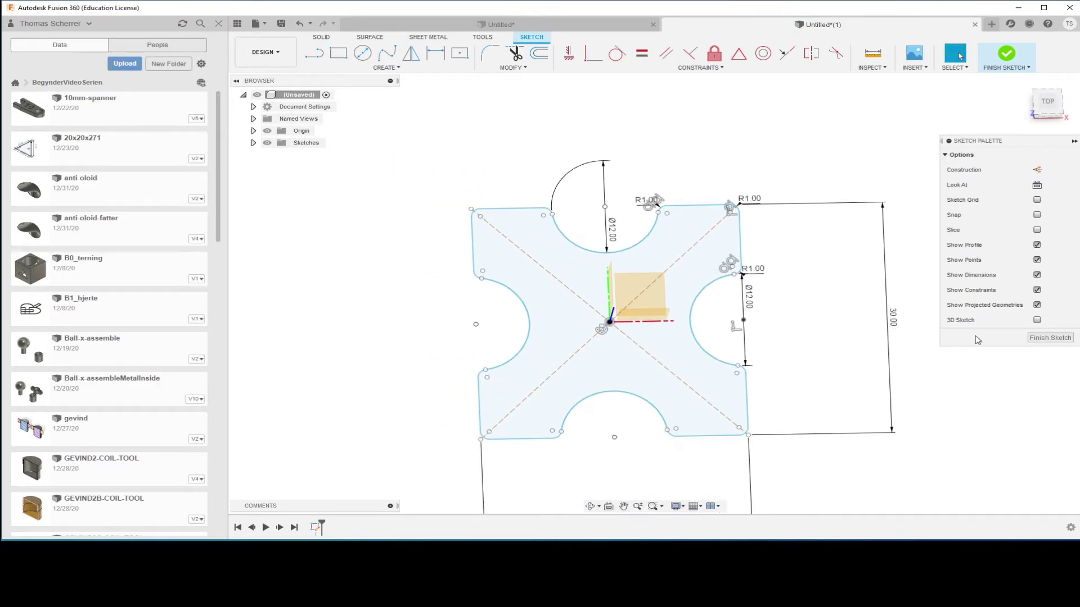
{"action": "left_click", "coordinate": [1049, 338]}
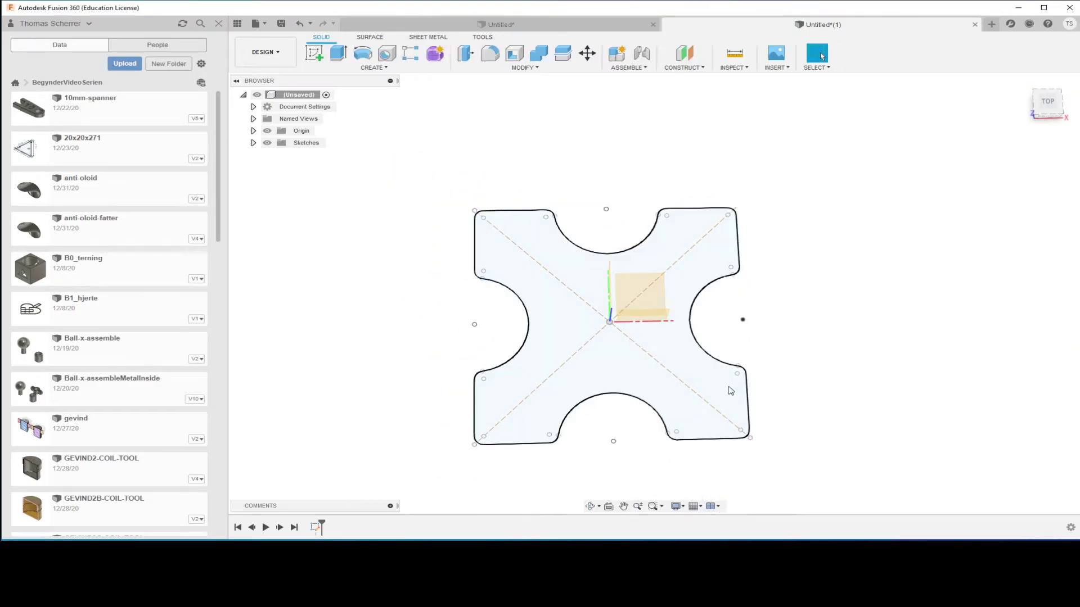
Step: Extrude the four-lobed profile 29 mm upward as a new body
{"action": "left_click", "coordinate": [725, 392]}
{"action": "middle_click_drag", "start_coordinate": [892, 380], "coordinate": [883, 361], "text": "shift"}
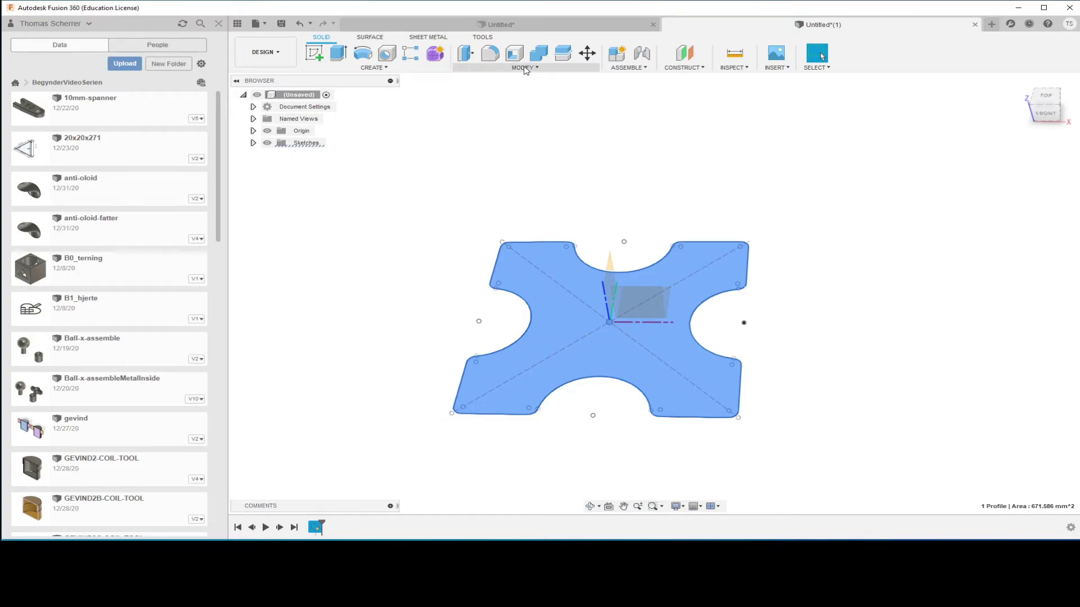
{"action": "key", "text": "e"}
{"action": "mouse_move", "coordinate": [610, 315]}
{"action": "left_mouse_down"}
{"action": "mouse_move", "coordinate": [587, 212]}
{"action": "mouse_move", "coordinate": [541, 129]}
{"action": "left_mouse_up"}
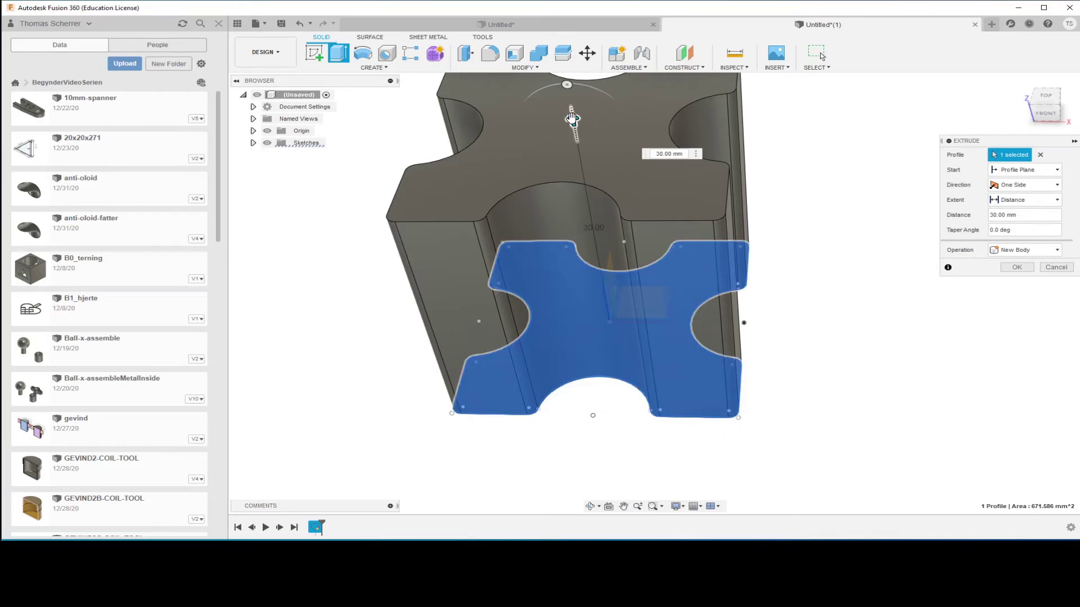
{"action": "left_click_drag", "start_coordinate": [572, 118], "coordinate": [574, 127]}
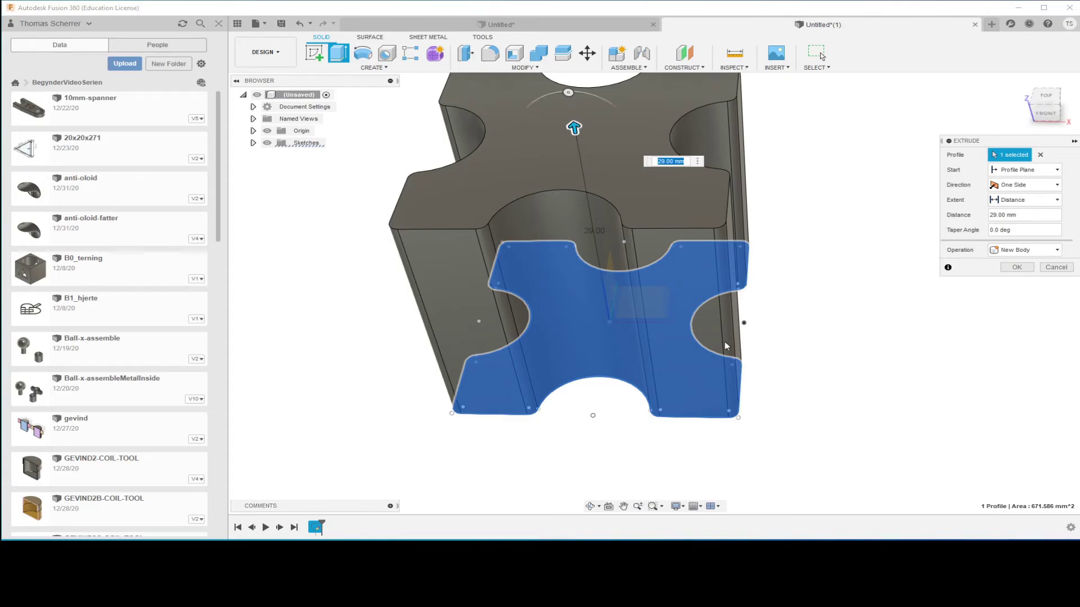
{"action": "middle_click_drag", "start_coordinate": [823, 335], "coordinate": [890, 332], "text": "shift"}
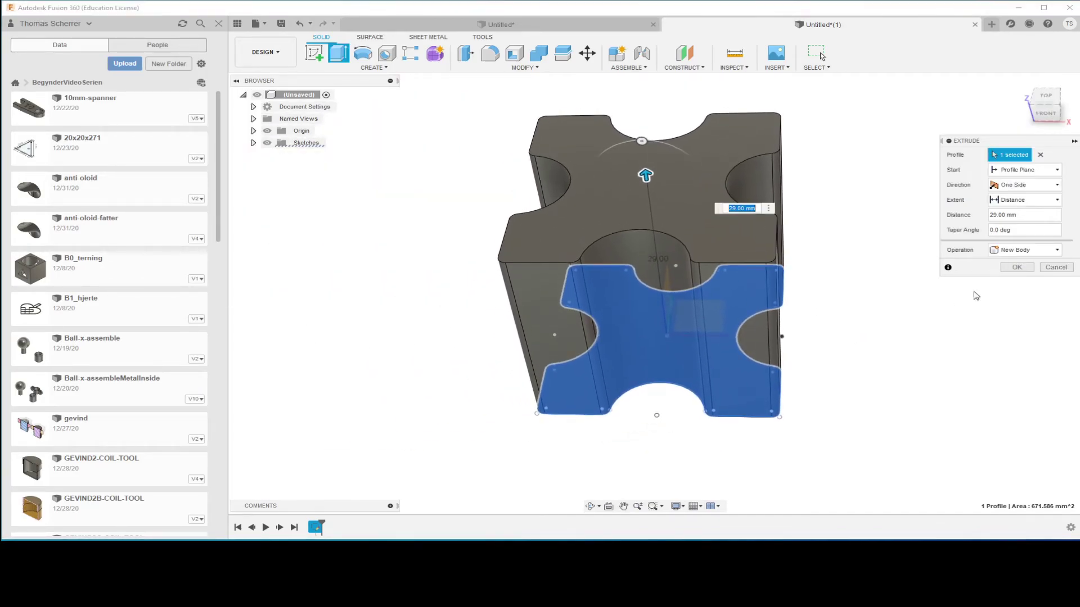
{"action": "left_click", "coordinate": [1017, 268]}
Step: Shell the block with a 2 mm inside thickness, removing the top face
{"action": "left_click", "coordinate": [684, 191]}
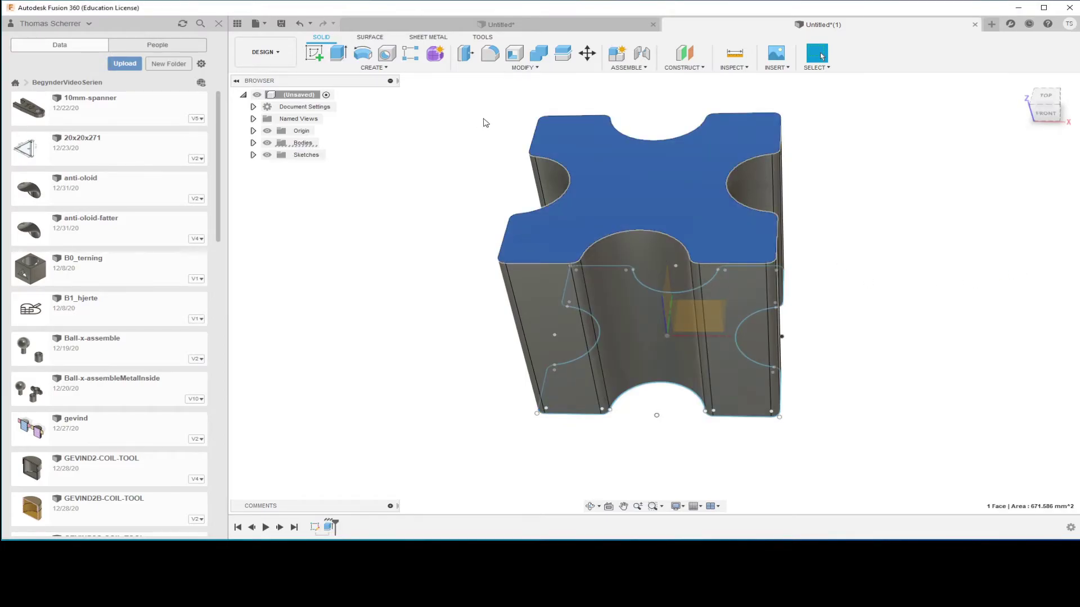
{"action": "left_click", "coordinate": [514, 55]}
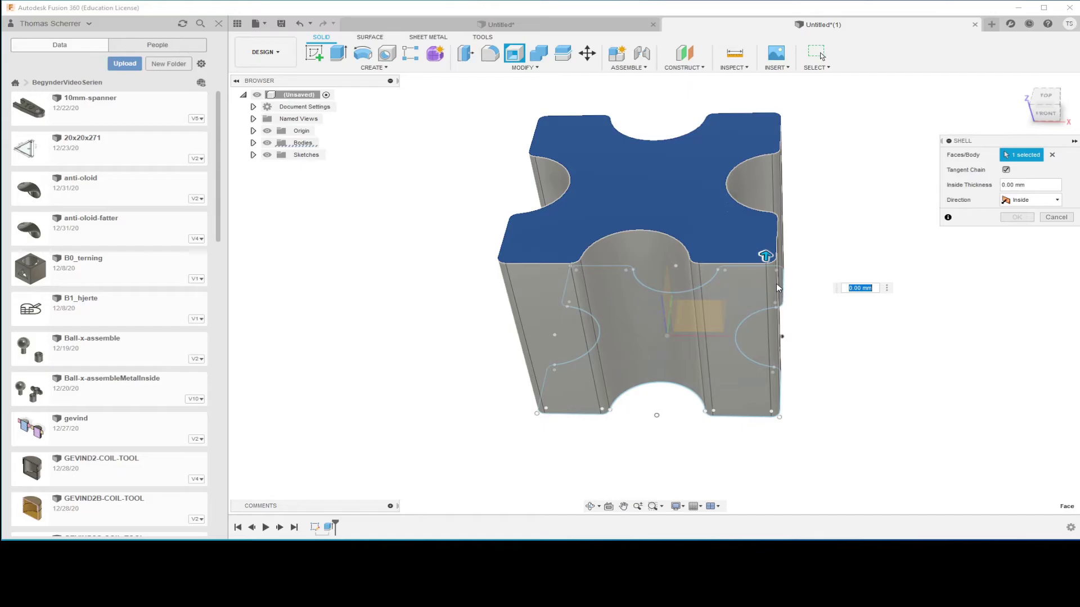
{"action": "type", "text": "2"}
{"action": "scroll", "coordinate": [741, 266], "scroll_direction": "up", "scroll_amount": 2}
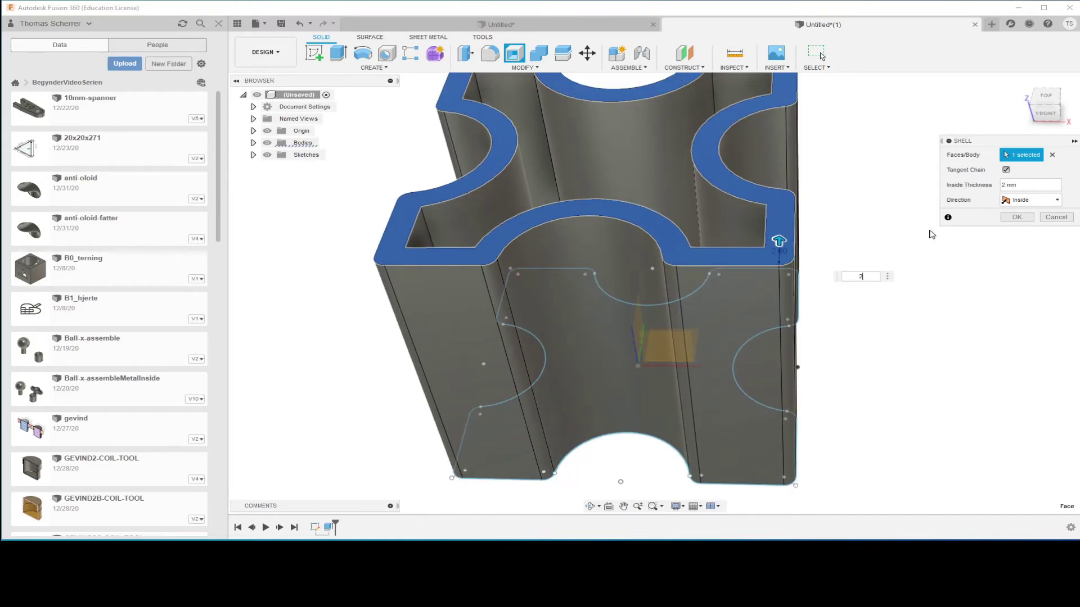
{"action": "left_click", "coordinate": [1019, 218]}
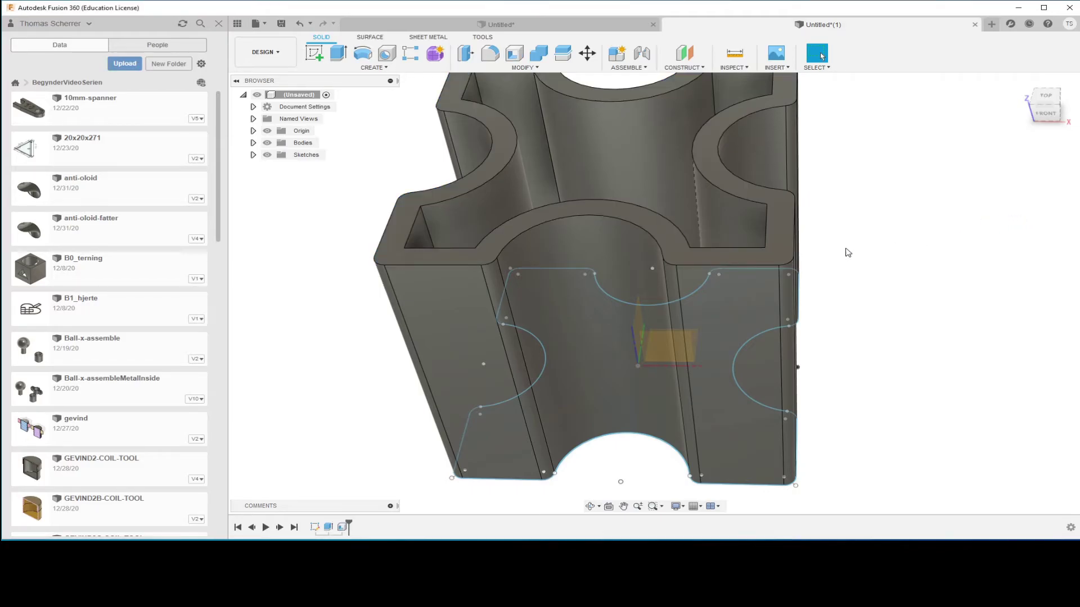
{"action": "scroll", "coordinate": [849, 252], "scroll_direction": "down", "scroll_amount": 2}
{"action": "mouse_move", "coordinate": [913, 228]}
{"action": "middle_mouse_down", "text": "shift"}
{"action": "mouse_move", "coordinate": [910, 267]}
{"action": "mouse_move", "coordinate": [915, 258]}
{"action": "middle_mouse_up", "text": "shift"}
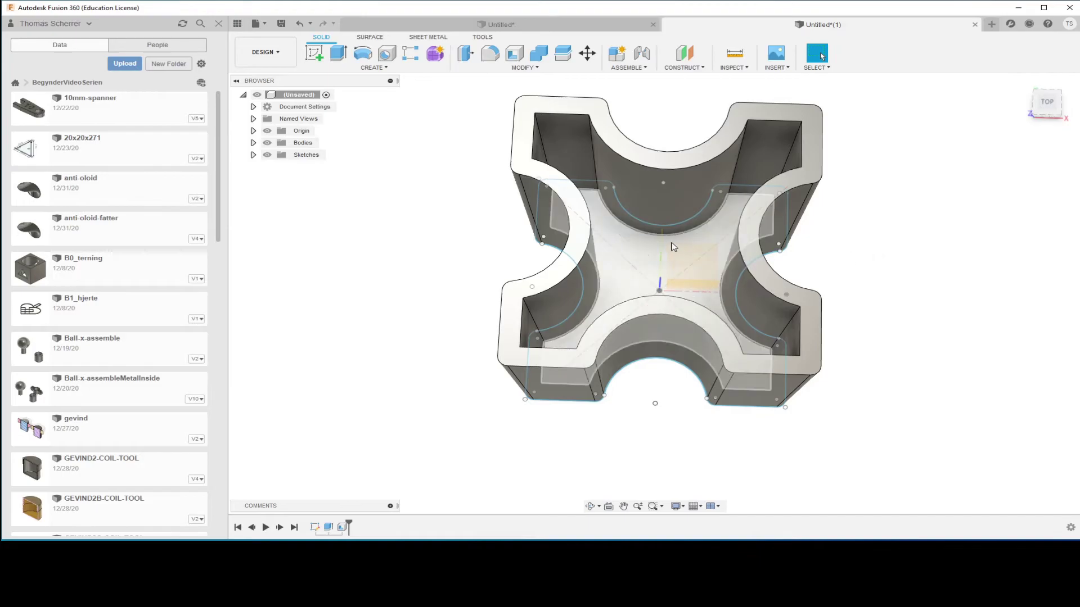
Step: Extrude-cut the inner floor face -3 mm through the bottom, then inspect the part from below
{"action": "left_click", "coordinate": [629, 256]}
{"action": "mouse_move", "coordinate": [1009, 286]}
{"action": "middle_mouse_down", "text": "shift"}
{"action": "mouse_move", "coordinate": [995, 280]}
{"action": "mouse_move", "coordinate": [994, 233]}
{"action": "middle_mouse_up", "text": "shift"}
{"action": "key", "text": "e"}
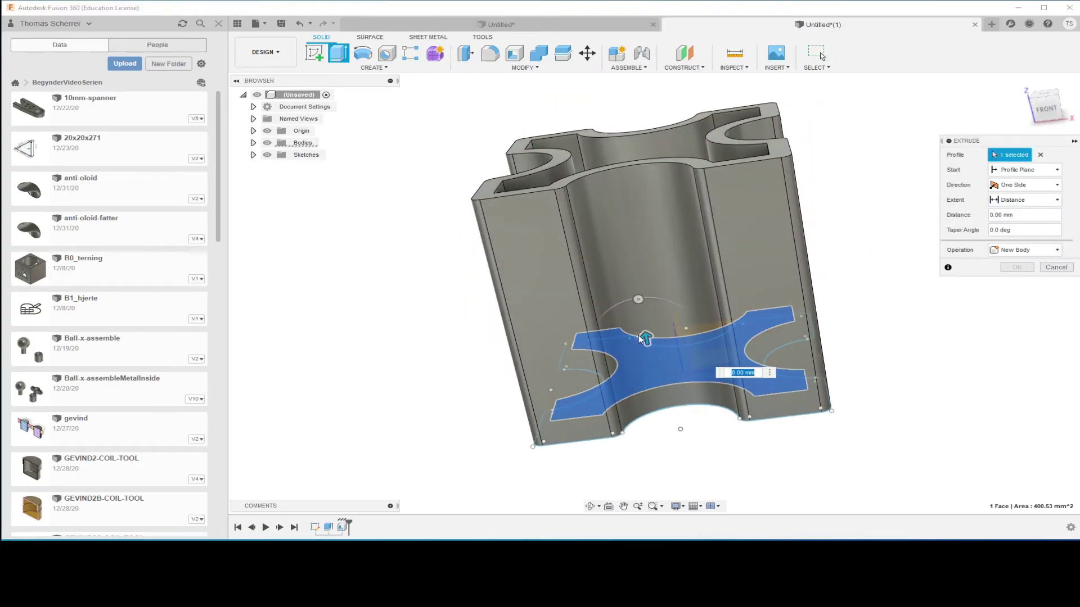
{"action": "left_click_drag", "start_coordinate": [647, 336], "coordinate": [650, 363]}
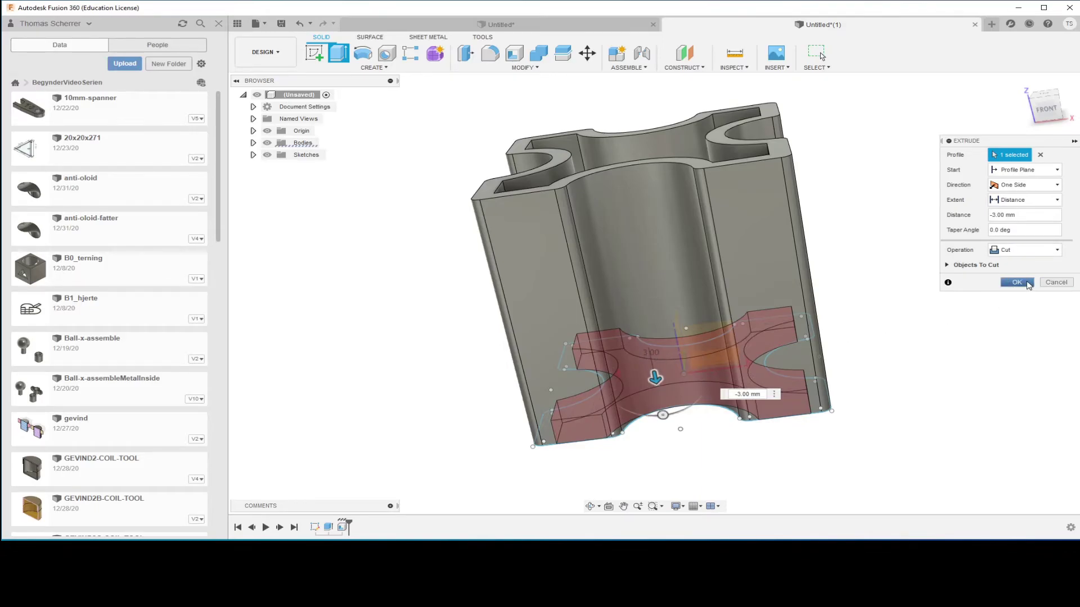
{"action": "left_click", "coordinate": [1012, 279]}
{"action": "mouse_move", "coordinate": [958, 314]}
{"action": "middle_mouse_down", "text": "shift"}
{"action": "mouse_move", "coordinate": [950, 211]}
{"action": "mouse_move", "coordinate": [961, 171]}
{"action": "mouse_move", "coordinate": [947, 228]}
{"action": "mouse_move", "coordinate": [942, 207]}
{"action": "mouse_move", "coordinate": [933, 219]}
{"action": "middle_mouse_up", "text": "shift"}
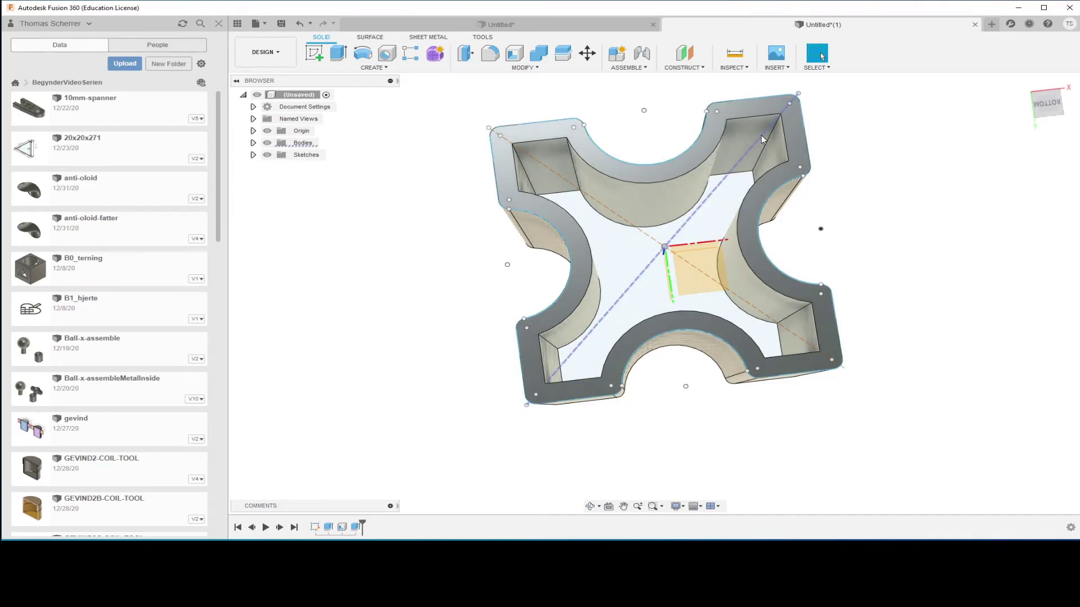
{"action": "scroll", "coordinate": [834, 164], "scroll_direction": "up", "scroll_amount": 2}
{"action": "scroll", "coordinate": [877, 176], "scroll_direction": "down", "scroll_amount": 2}
{"action": "scroll", "coordinate": [928, 186], "scroll_direction": "down", "scroll_amount": 1}
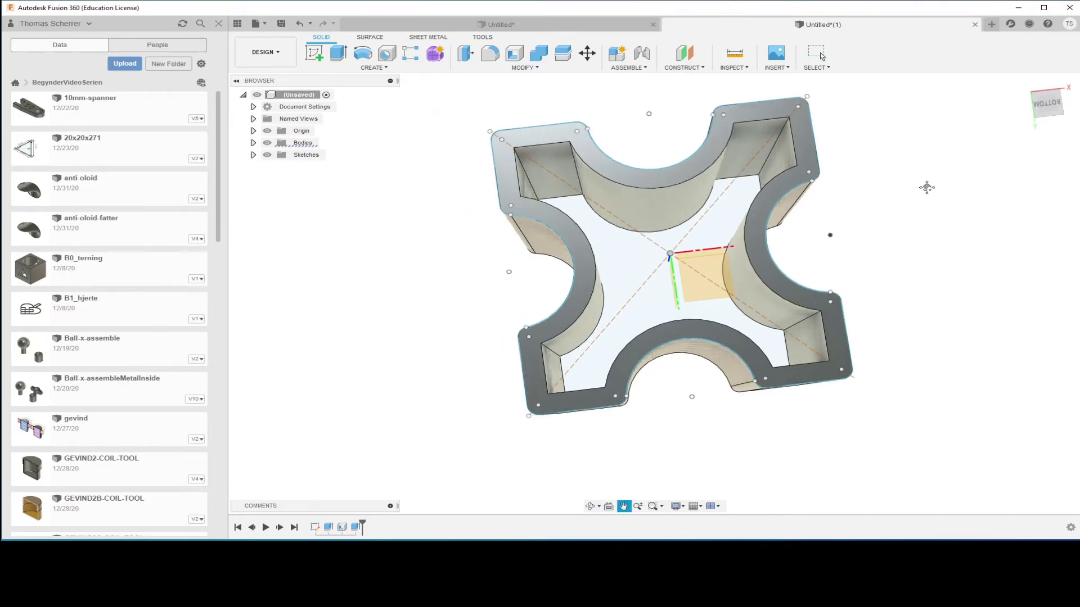
{"action": "scroll", "coordinate": [925, 188], "scroll_direction": "down", "scroll_amount": 1}
{"action": "scroll", "coordinate": [919, 195], "scroll_direction": "down", "scroll_amount": 1}
{"action": "mouse_move", "coordinate": [918, 196]}
{"action": "middle_mouse_down", "text": "shift"}
{"action": "mouse_move", "coordinate": [919, 234]}
{"action": "mouse_move", "coordinate": [958, 335]}
{"action": "middle_mouse_up", "text": "shift"}
Step: Inspect Body1 of the cone in the Untitled design, then create a new empty design
{"action": "key", "text": "ctrl+Tab"}
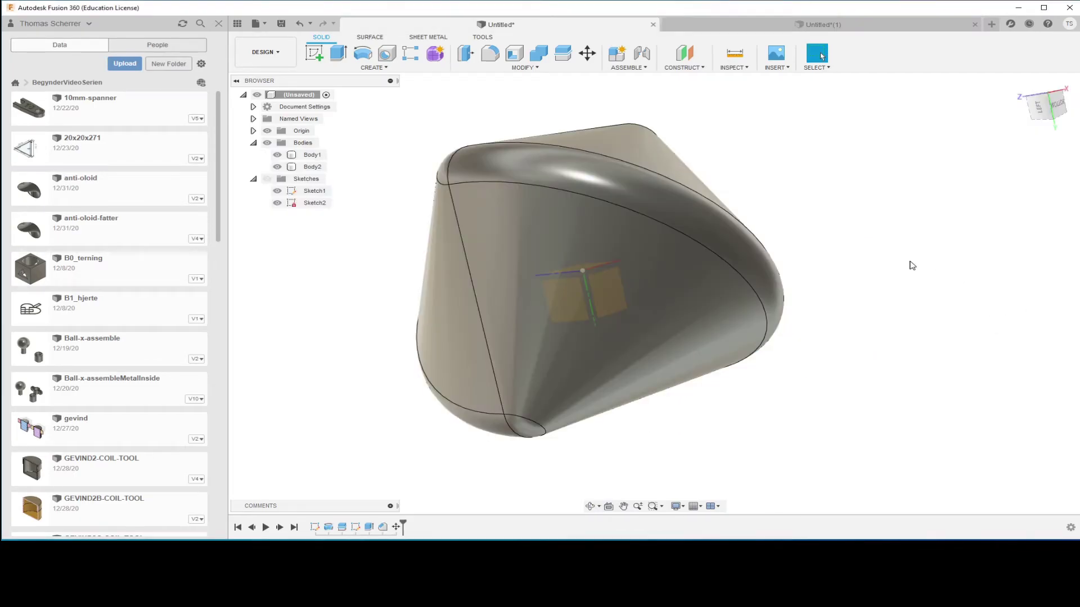
{"action": "mouse_move", "coordinate": [909, 265]}
{"action": "middle_mouse_down", "text": "shift"}
{"action": "mouse_move", "coordinate": [703, 263]}
{"action": "mouse_move", "coordinate": [552, 170]}
{"action": "middle_mouse_up", "text": "shift"}
{"action": "left_click", "coordinate": [531, 167]}
{"action": "mouse_move", "coordinate": [531, 168]}
{"action": "middle_mouse_down", "text": "shift"}
{"action": "mouse_move", "coordinate": [527, 196]}
{"action": "mouse_move", "coordinate": [617, 210]}
{"action": "mouse_move", "coordinate": [585, 234]}
{"action": "mouse_move", "coordinate": [758, 197]}
{"action": "mouse_move", "coordinate": [742, 200]}
{"action": "mouse_move", "coordinate": [732, 232]}
{"action": "mouse_move", "coordinate": [753, 212]}
{"action": "middle_mouse_up", "text": "shift"}
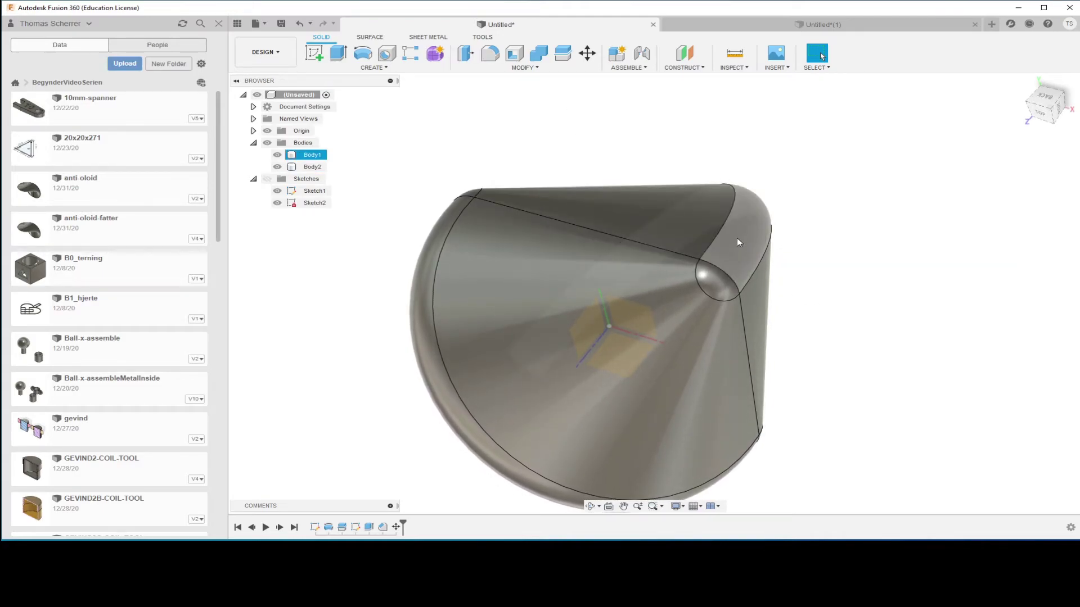
{"action": "mouse_move", "coordinate": [729, 235]}
{"action": "middle_mouse_down", "text": "shift"}
{"action": "mouse_move", "coordinate": [474, 204]}
{"action": "mouse_move", "coordinate": [478, 194]}
{"action": "mouse_move", "coordinate": [462, 208]}
{"action": "mouse_move", "coordinate": [776, 234]}
{"action": "mouse_move", "coordinate": [814, 253]}
{"action": "mouse_move", "coordinate": [810, 263]}
{"action": "mouse_move", "coordinate": [629, 222]}
{"action": "mouse_move", "coordinate": [709, 253]}
{"action": "mouse_move", "coordinate": [723, 279]}
{"action": "mouse_move", "coordinate": [642, 264]}
{"action": "mouse_move", "coordinate": [673, 200]}
{"action": "mouse_move", "coordinate": [703, 169]}
{"action": "middle_mouse_up", "text": "shift"}
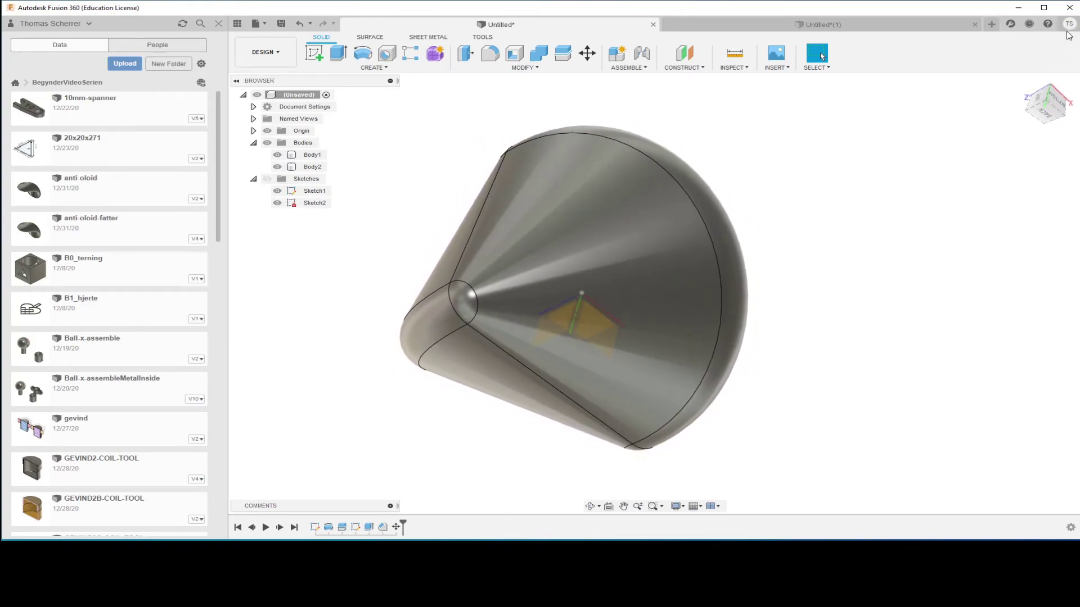
{"action": "left_click", "coordinate": [992, 25]}
{"action": "left_click", "coordinate": [378, 69]}
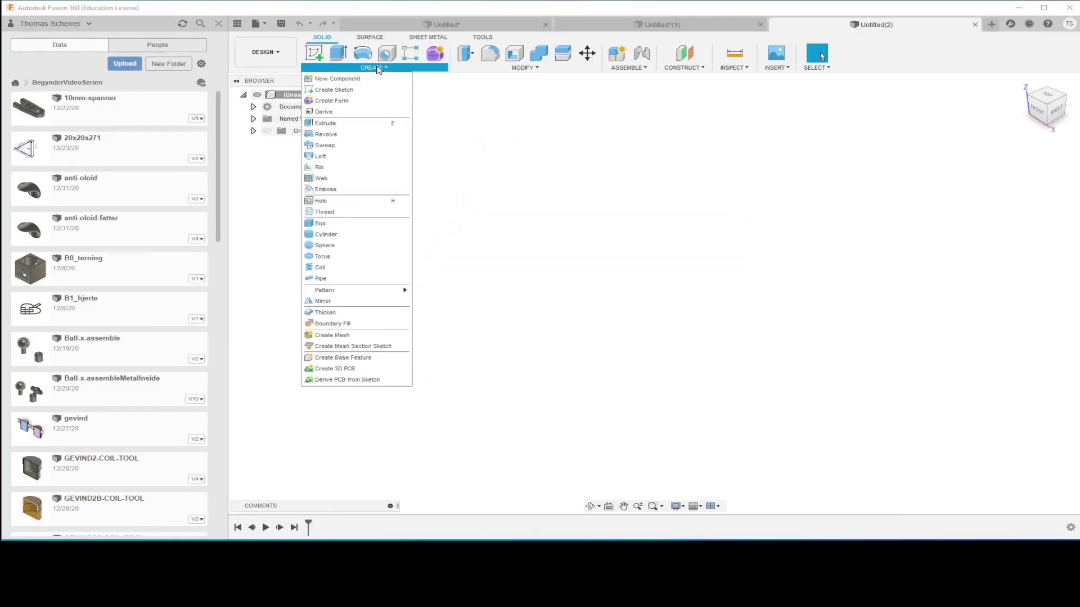
Step: Start a top-plane sketch with a 50×50 mm centre rectangle at the origin
{"action": "left_click", "coordinate": [356, 91]}
{"action": "left_click", "coordinate": [713, 299]}
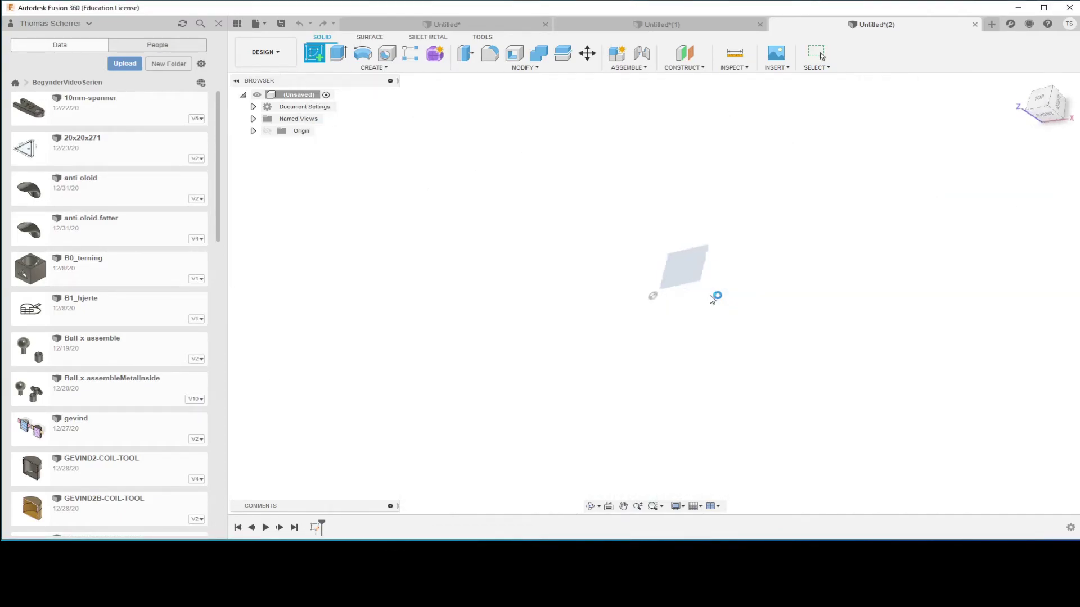
{"action": "left_click", "coordinate": [386, 67]}
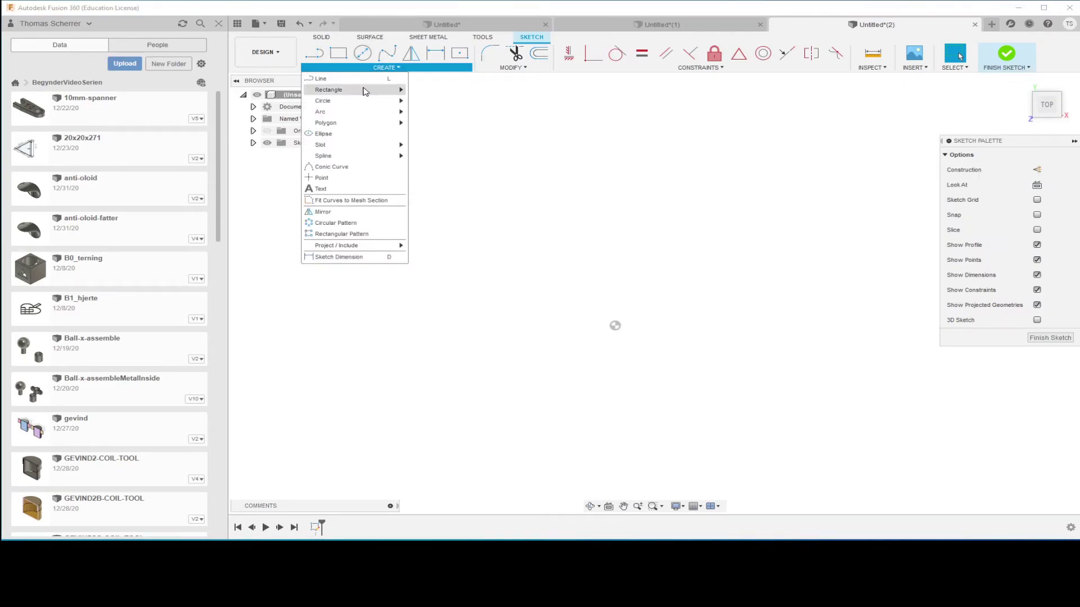
{"action": "mouse_move", "coordinate": [329, 89]}
{"action": "left_click", "coordinate": [419, 111]}
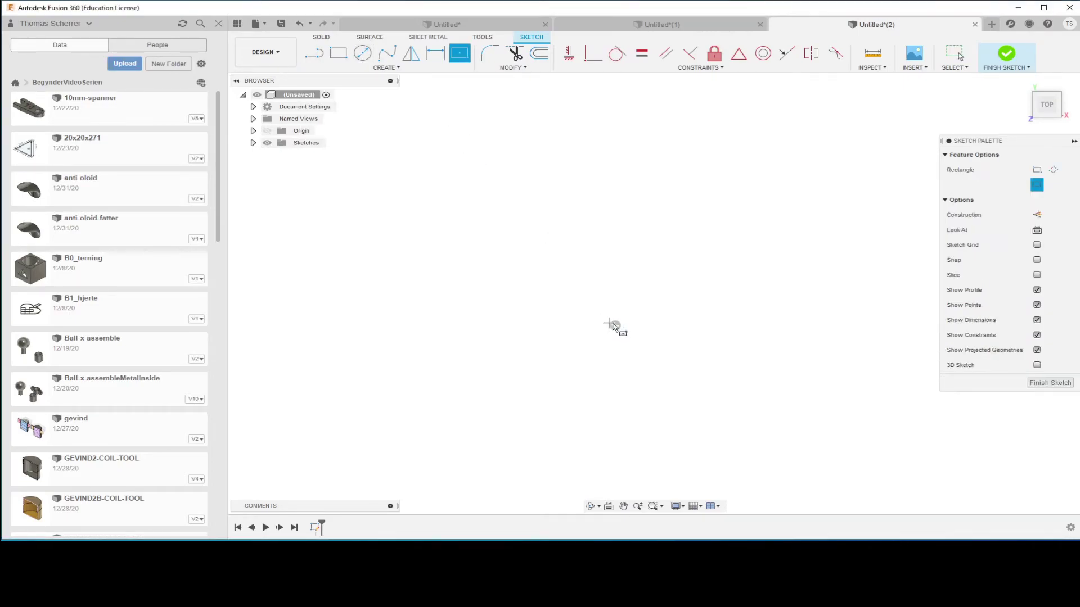
{"action": "left_click", "coordinate": [616, 326]}
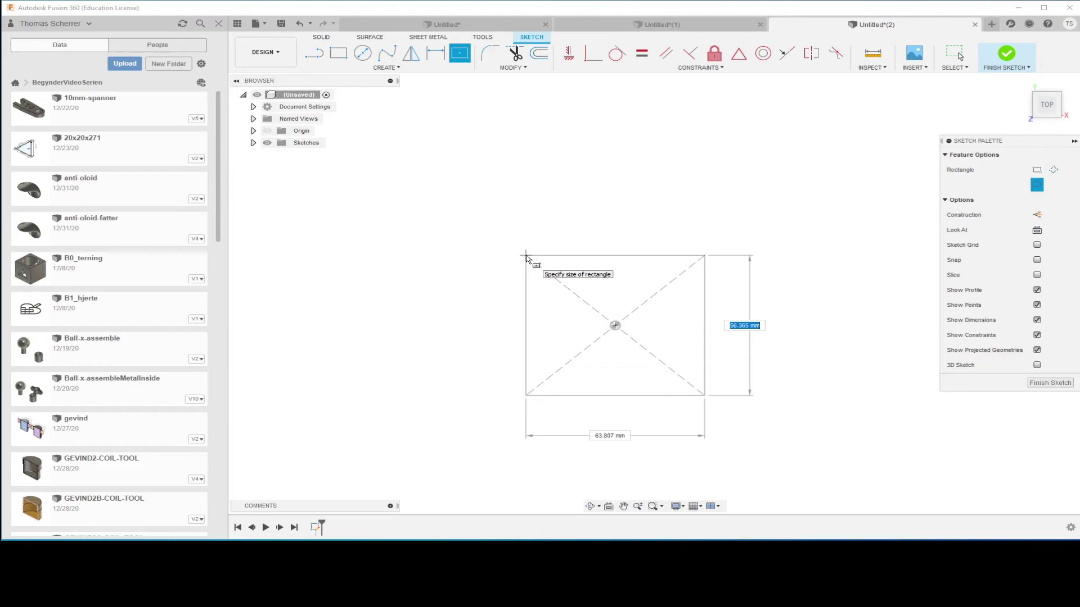
{"action": "type", "text": "50"}
{"action": "key", "text": "Tab"}
{"action": "type", "text": "50"}
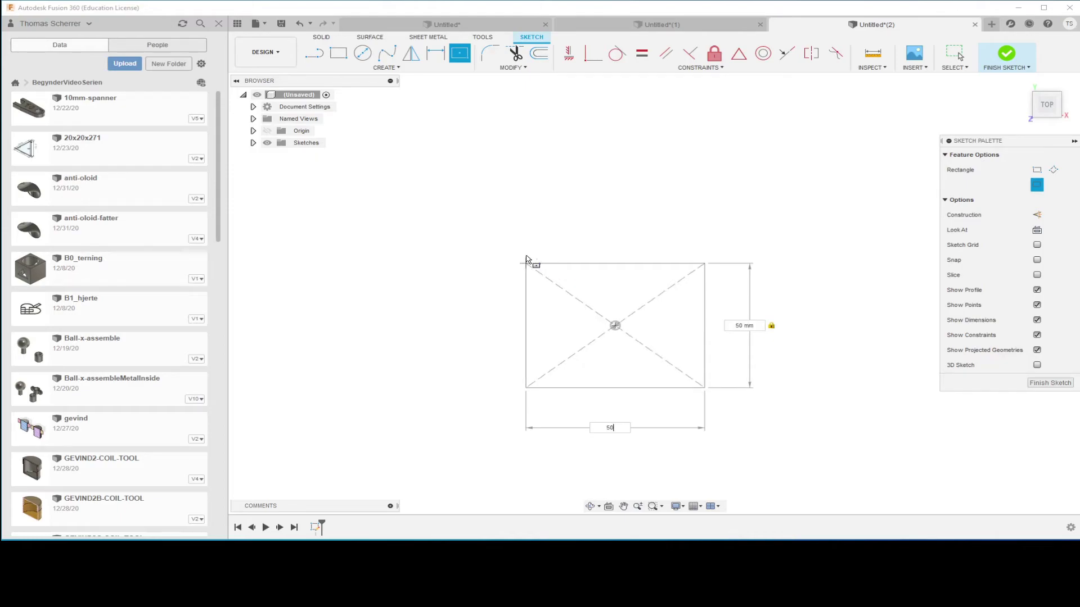
{"action": "key", "text": "Return"}
{"action": "key", "text": "Escape"}
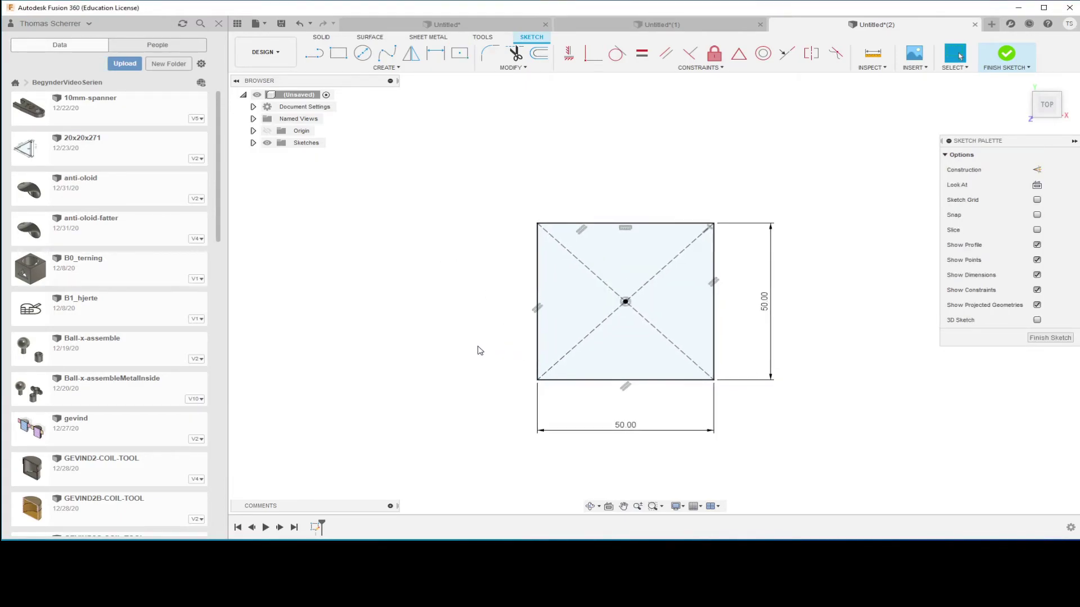
Step: Replace the two 50 mm side dimensions with a 100 mm diagonal dimension
{"action": "scroll", "coordinate": [489, 352], "scroll_direction": "up", "scroll_amount": 1}
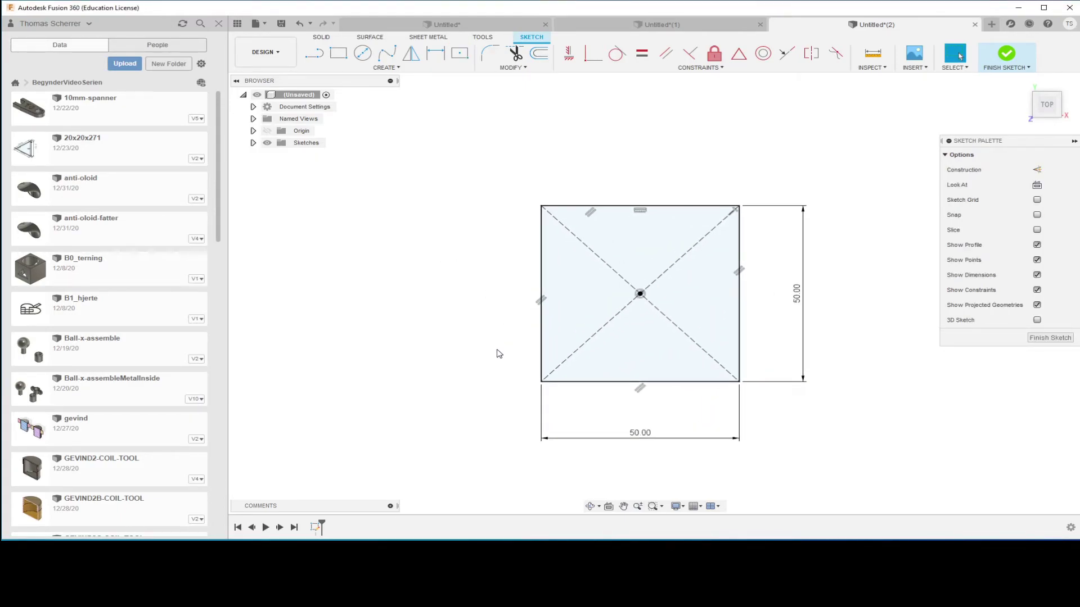
{"action": "left_click", "coordinate": [805, 300]}
{"action": "key", "text": "Delete"}
{"action": "left_click", "coordinate": [701, 439]}
{"action": "key", "text": "Delete"}
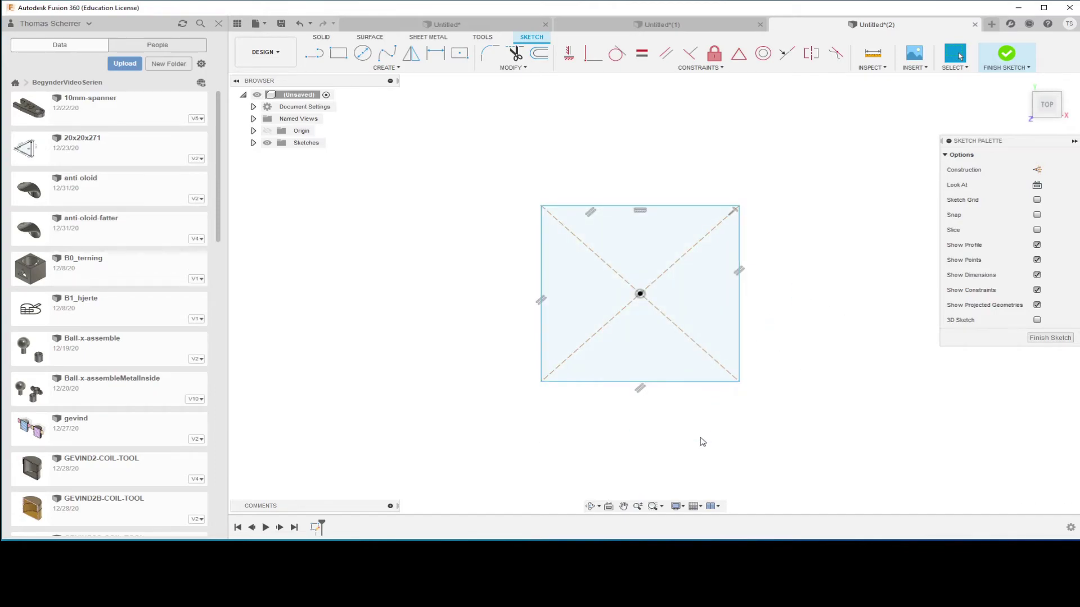
{"action": "key", "text": "d"}
{"action": "left_click", "coordinate": [619, 274]}
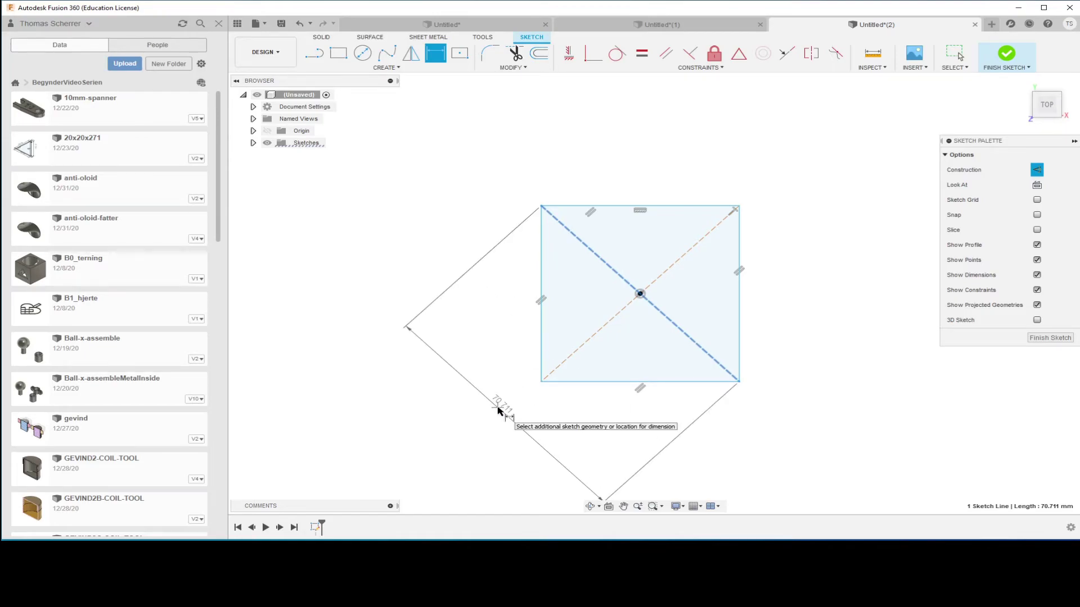
{"action": "left_click", "coordinate": [499, 411]}
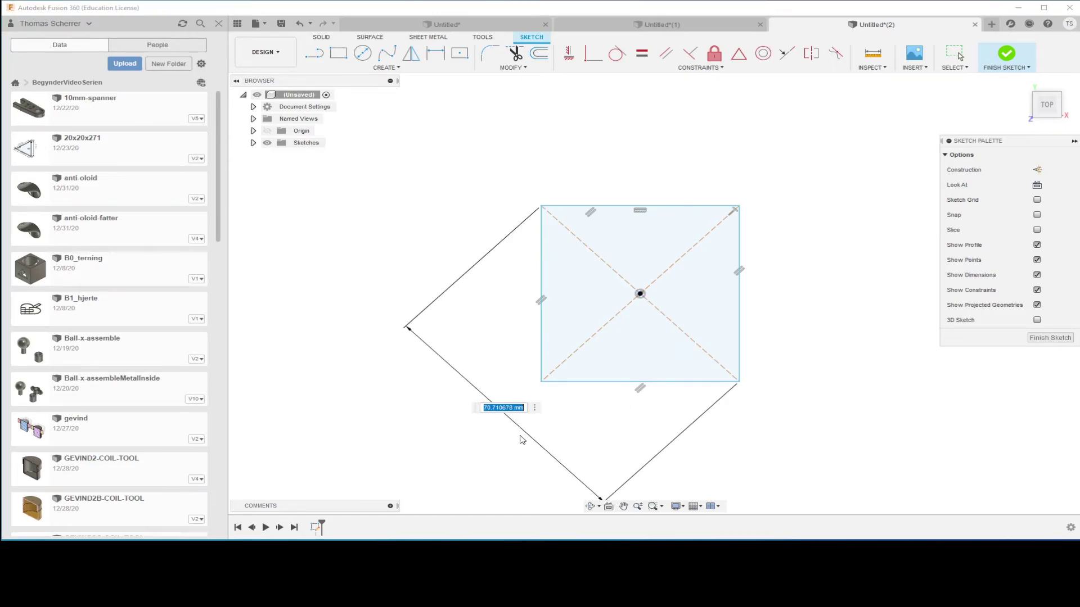
{"action": "type", "text": "100"}
{"action": "key", "text": "Return"}
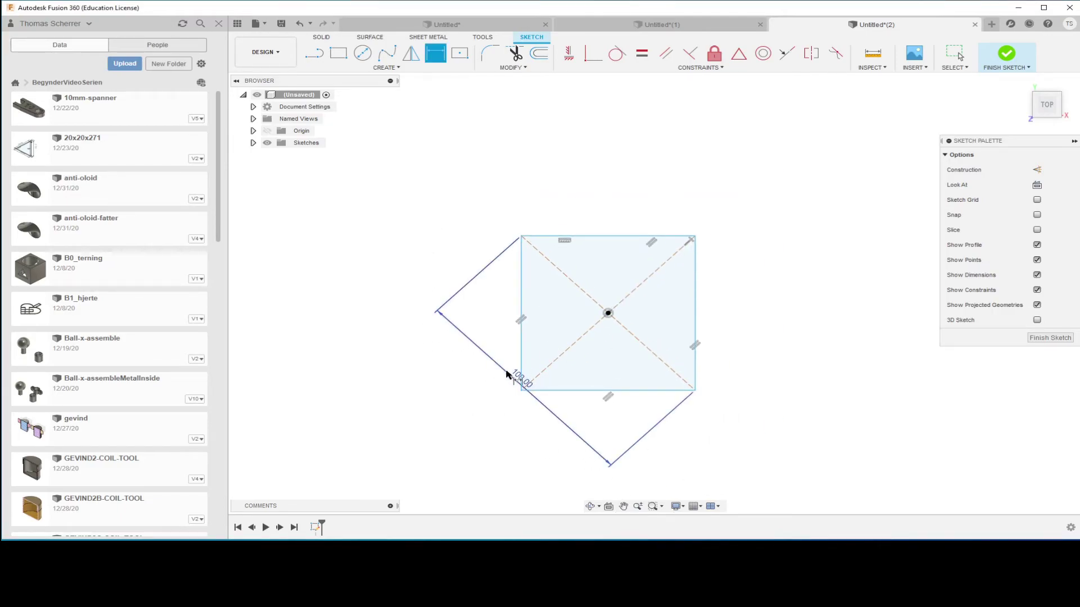
{"action": "key", "text": "Escape"}
{"action": "left_click_drag", "start_coordinate": [509, 374], "coordinate": [488, 394]}
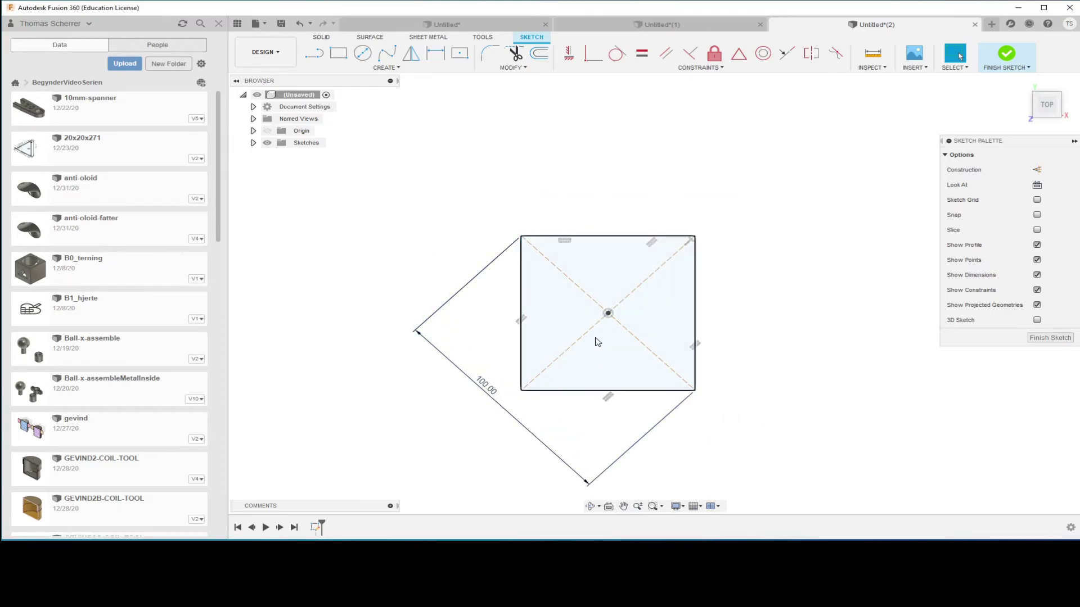
{"action": "scroll", "coordinate": [545, 293], "scroll_direction": "down", "scroll_amount": 1}
{"action": "scroll", "coordinate": [492, 231], "scroll_direction": "up", "scroll_amount": 3}
{"action": "scroll", "coordinate": [461, 192], "scroll_direction": "down", "scroll_amount": 1}
{"action": "scroll", "coordinate": [430, 141], "scroll_direction": "up", "scroll_amount": 1}
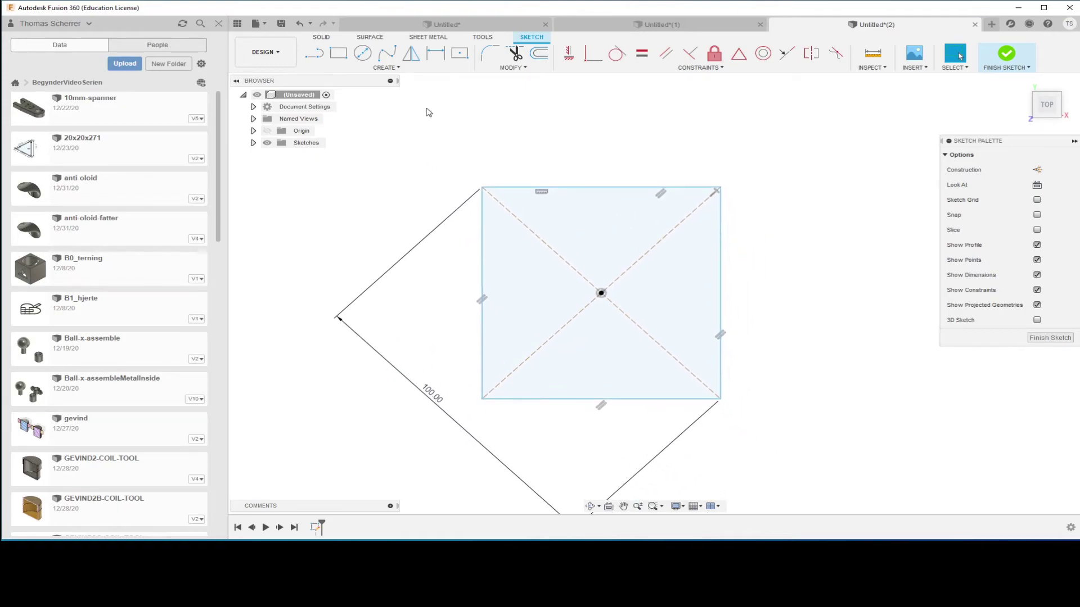
{"action": "left_click", "coordinate": [362, 54]}
Step: Draw Ø20 circles on the top-left, top-right and bottom-right corners, abandoning a fourth circle
{"action": "left_click", "coordinate": [483, 188]}
{"action": "type", "text": "20"}
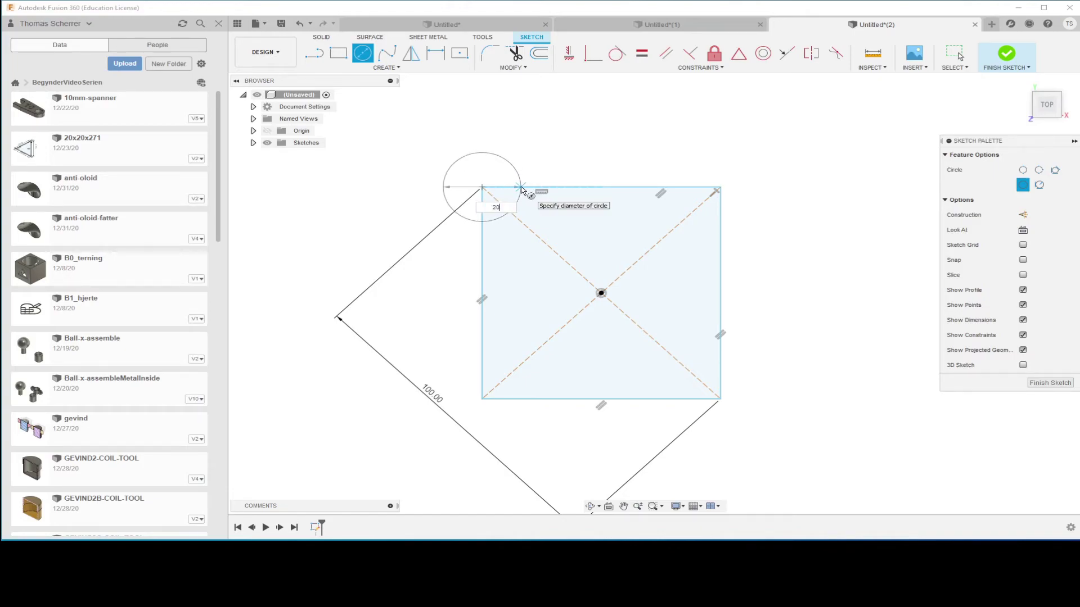
{"action": "key", "text": "Return"}
{"action": "key", "text": "Escape"}
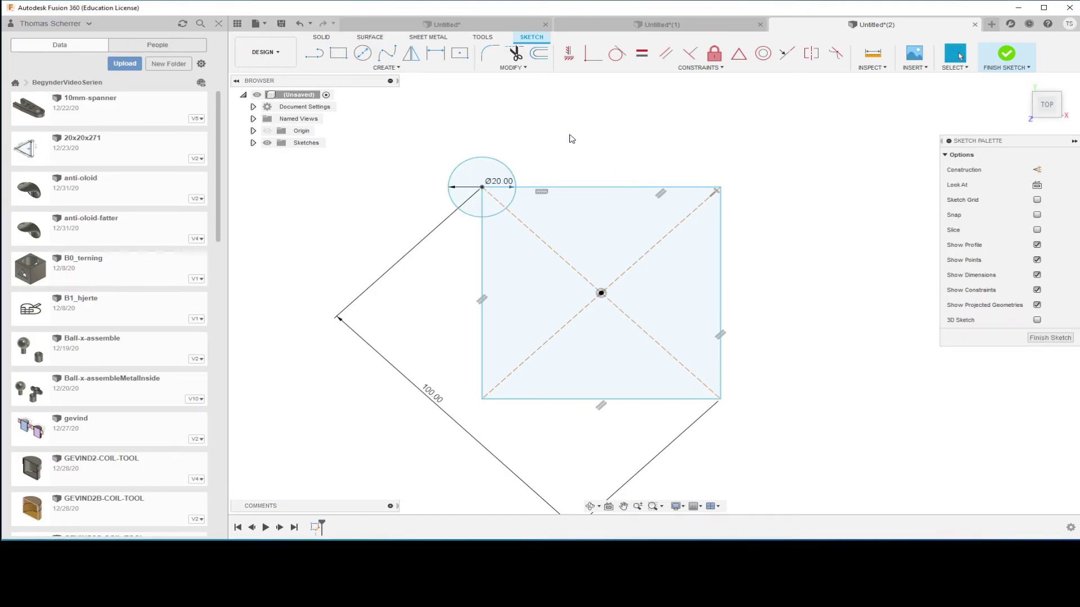
{"action": "key", "text": "c"}
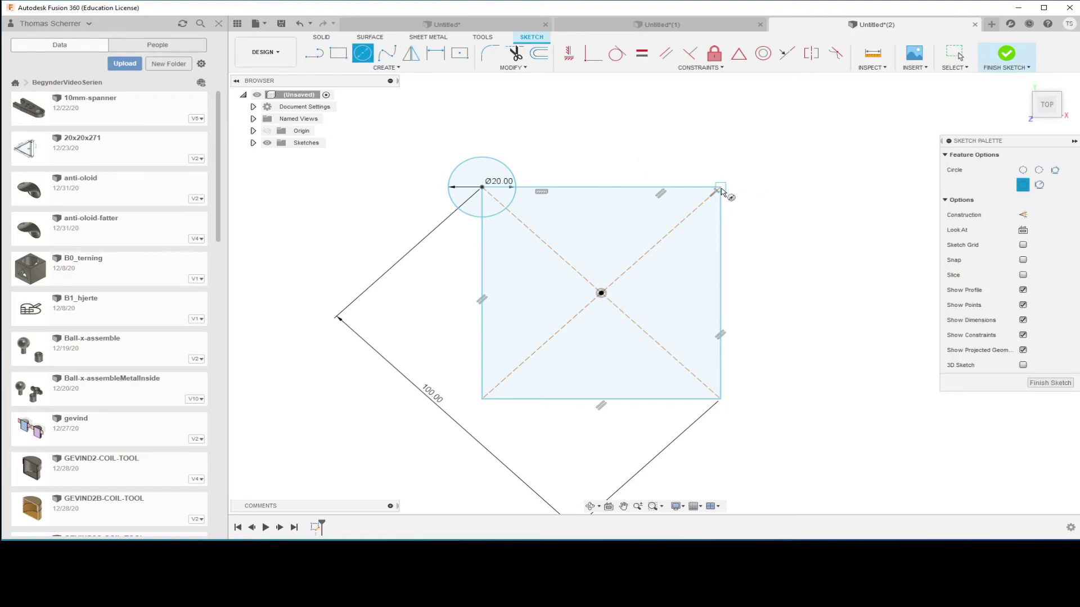
{"action": "left_click", "coordinate": [720, 189]}
{"action": "key", "text": "Return"}
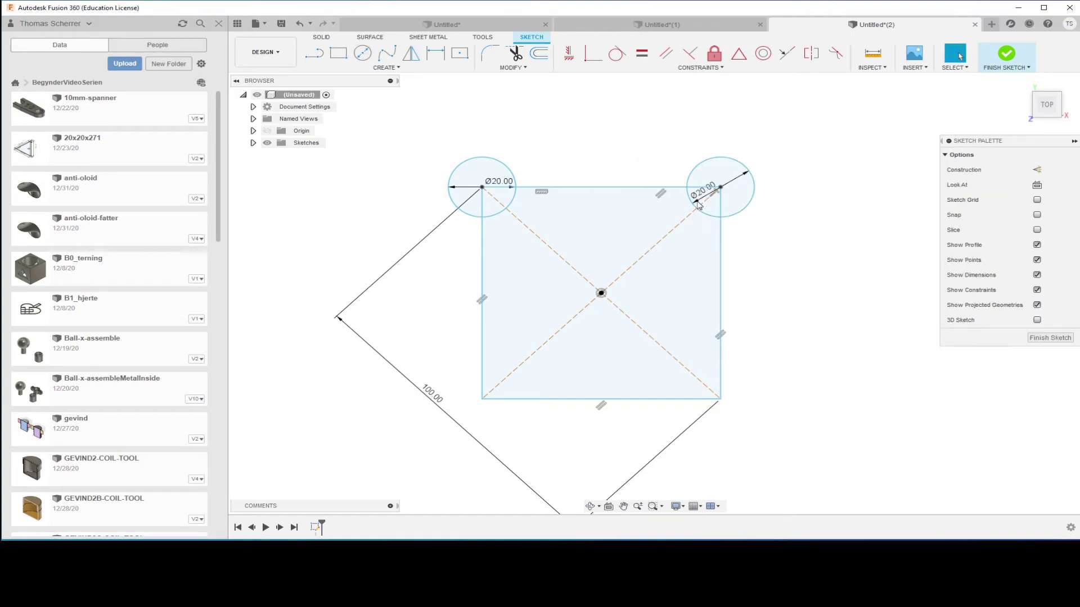
{"action": "left_click", "coordinate": [721, 400]}
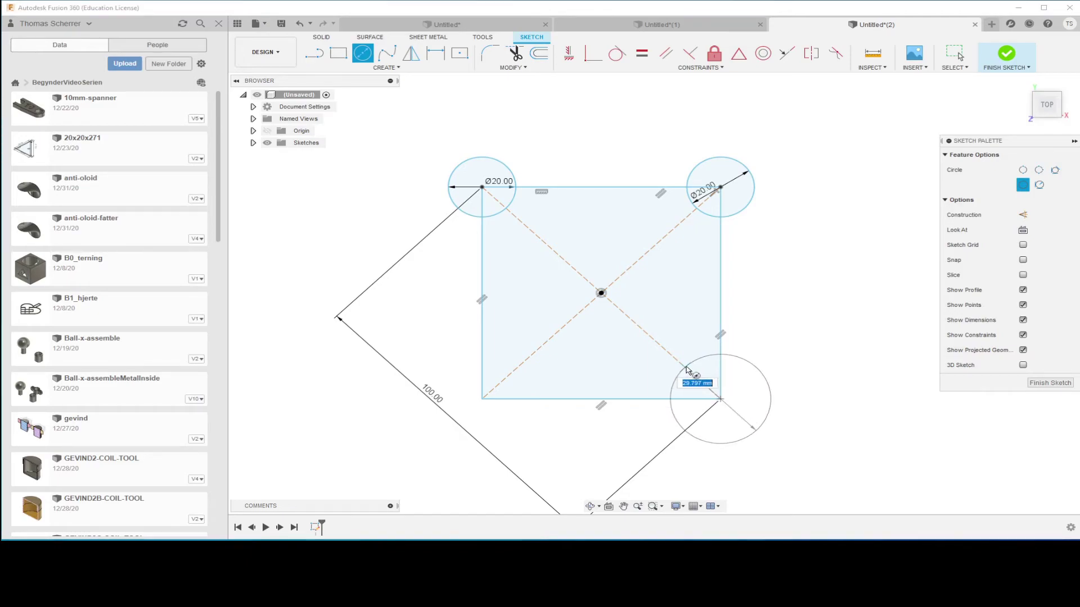
{"action": "key", "text": "Return"}
{"action": "key", "text": "Escape"}
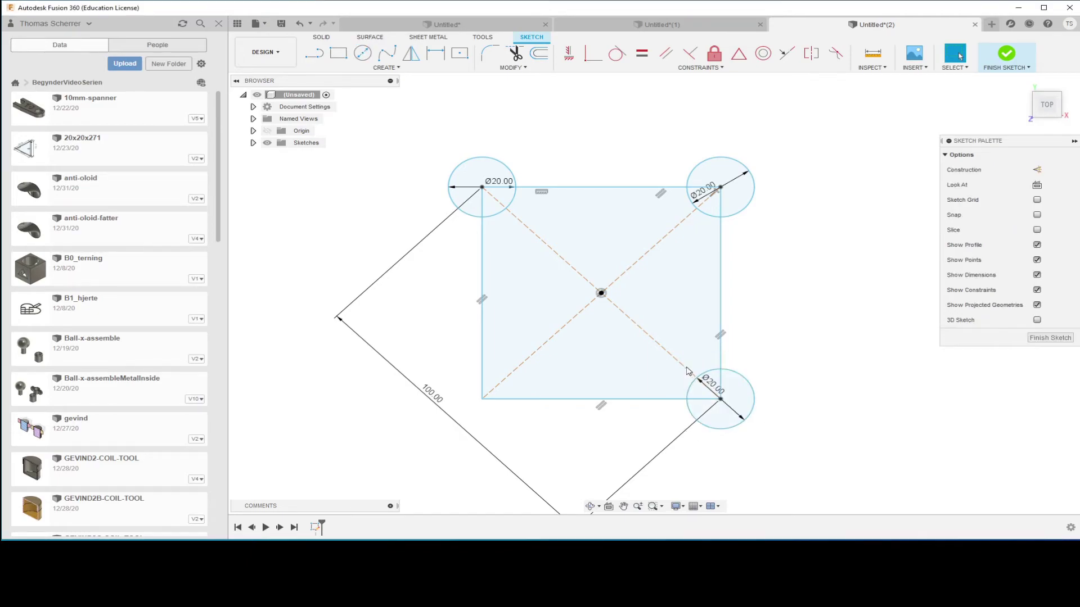
{"action": "key", "text": "c"}
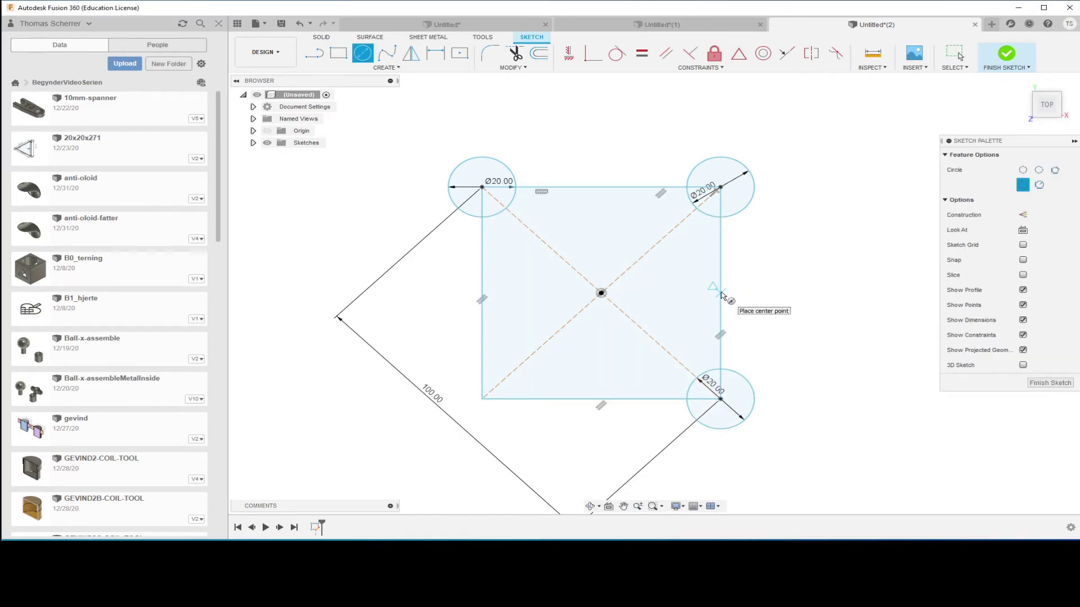
{"action": "left_click", "coordinate": [721, 292]}
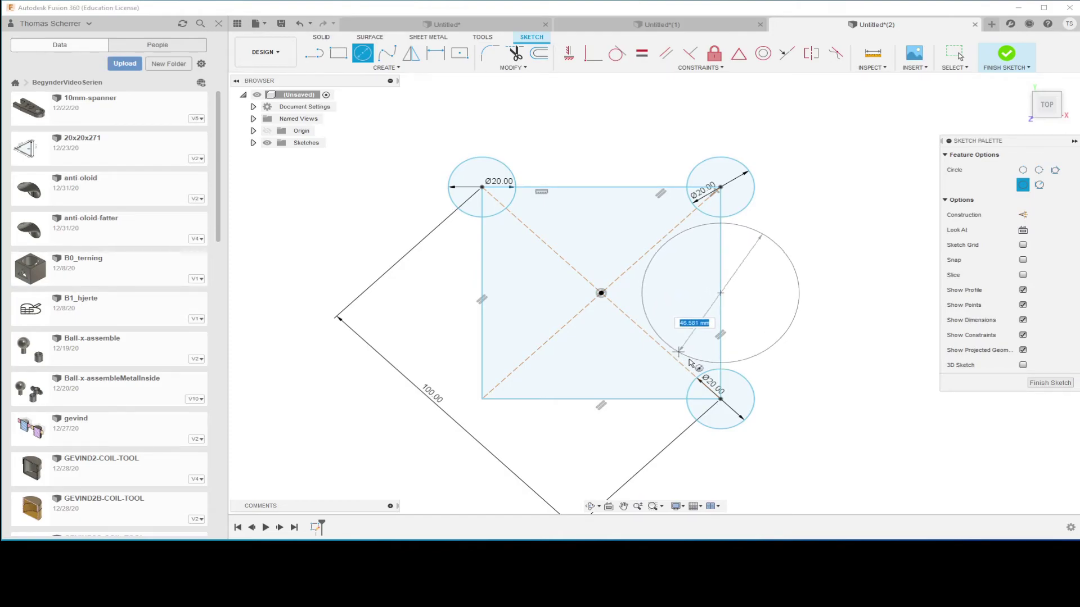
{"action": "key", "text": "Escape"}
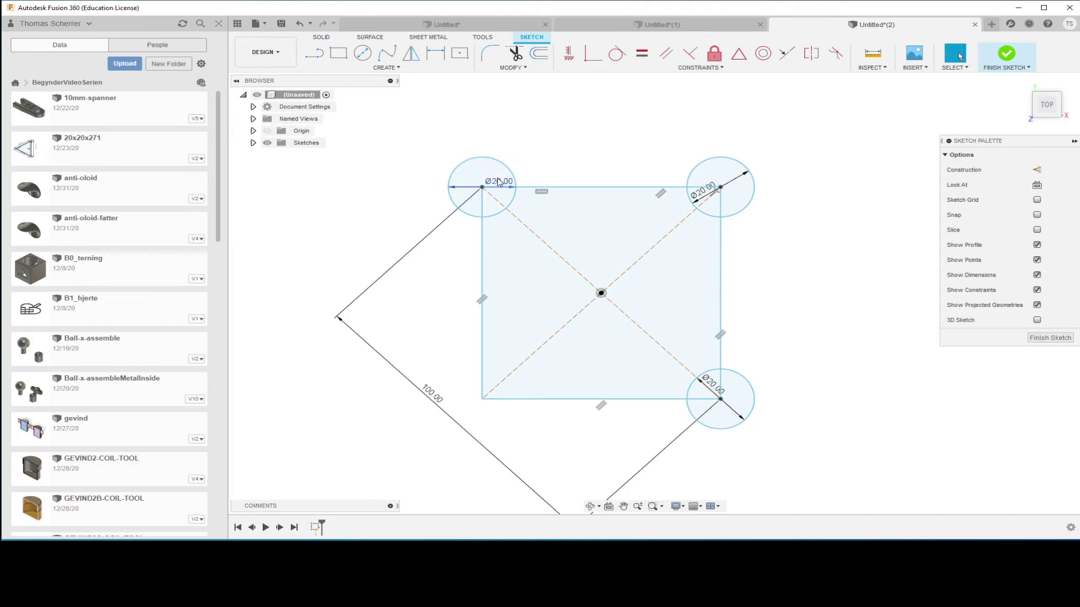
Step: Change the top-left and top-right corner circles to Ø25
{"action": "double_click", "coordinate": [498, 186]}
{"action": "type", "text": "25"}
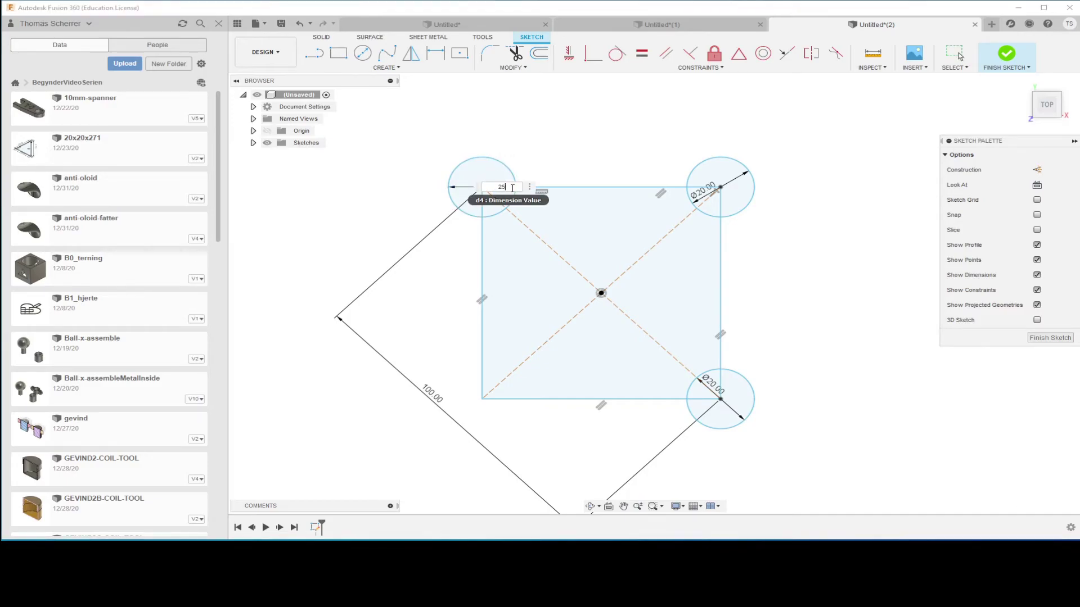
{"action": "key", "text": "Return"}
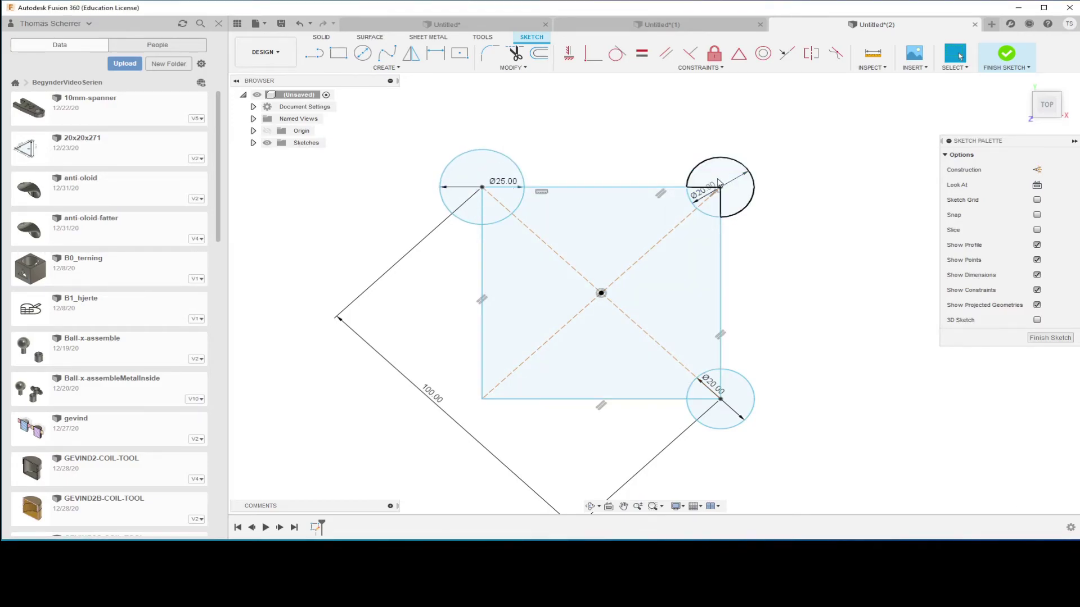
{"action": "double_click", "coordinate": [703, 193]}
{"action": "type", "text": "25"}
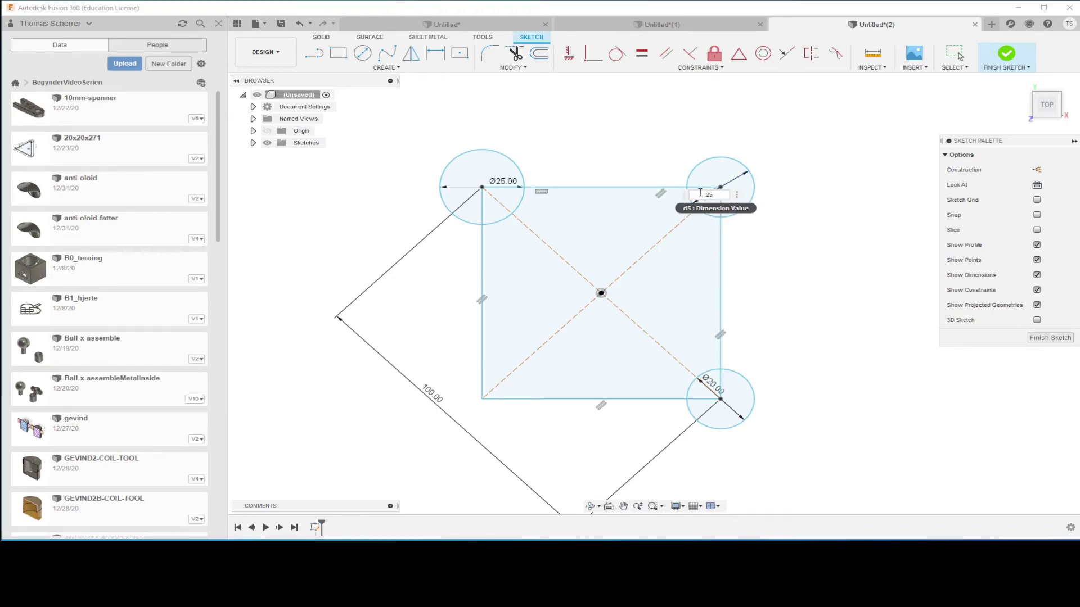
{"action": "key", "text": "Return"}
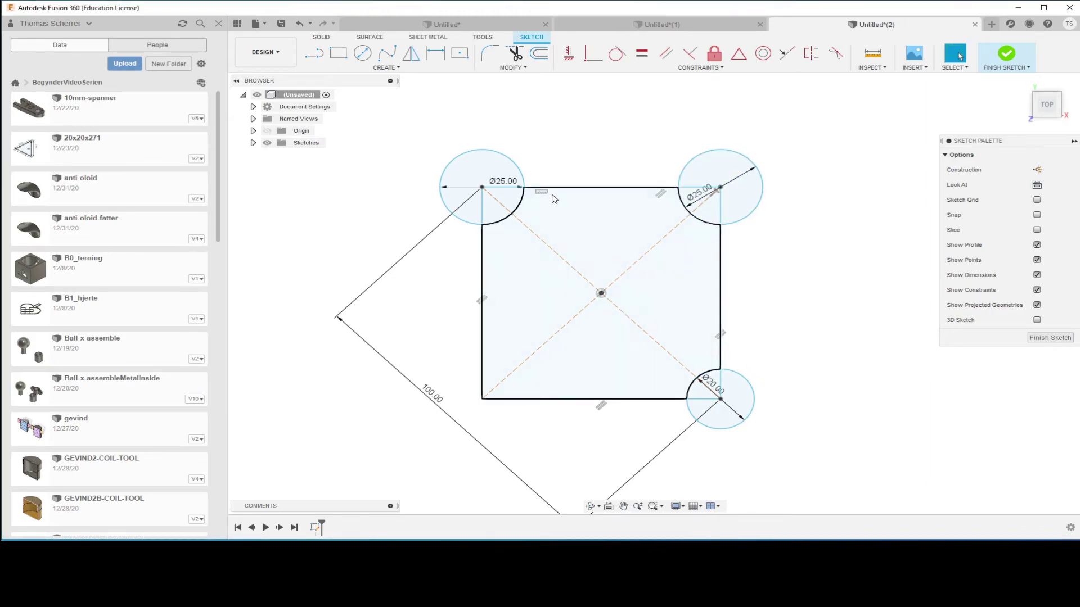
{"action": "key", "text": "c"}
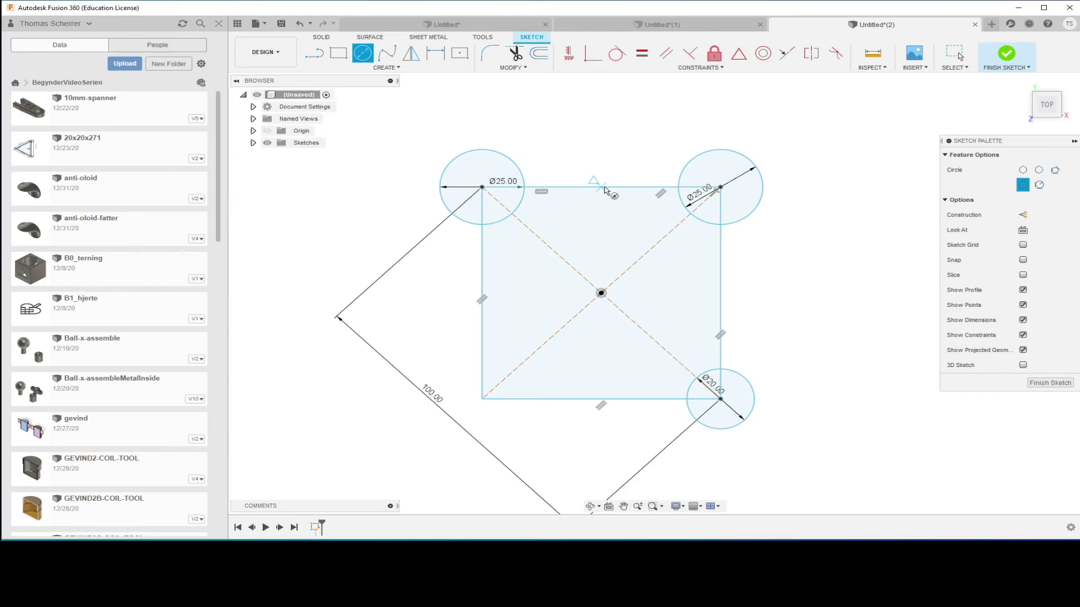
{"action": "left_click", "coordinate": [601, 187]}
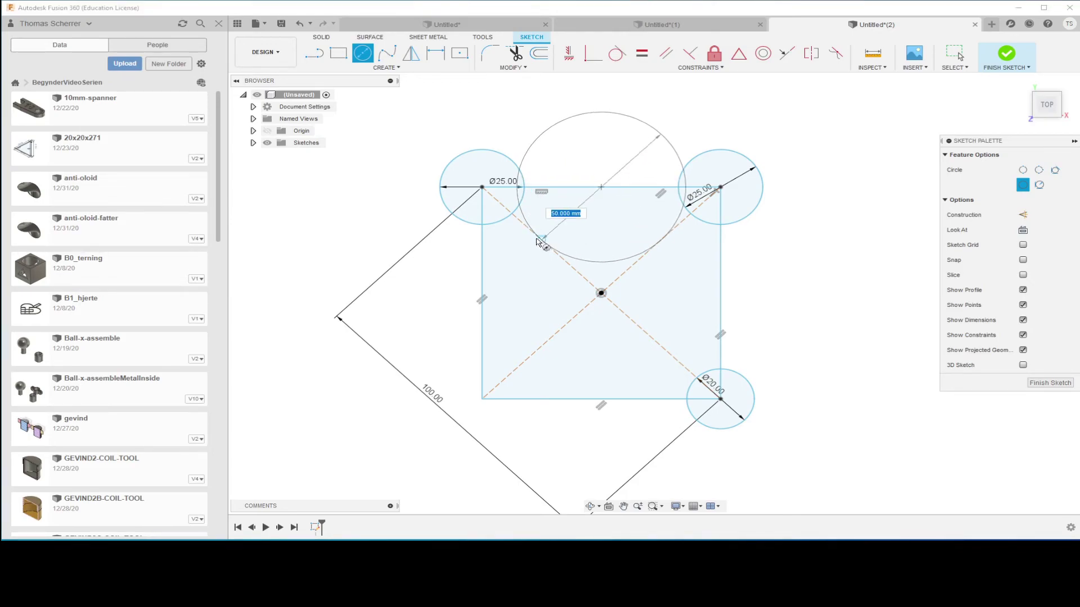
{"action": "key", "text": "Escape"}
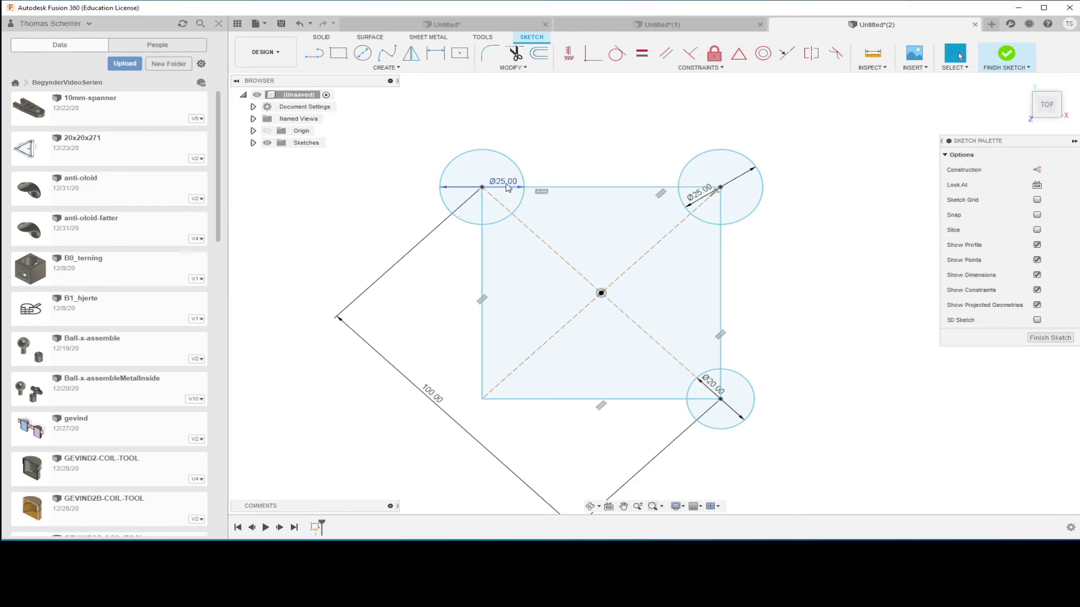
Step: Enlarge both top corner circles further to Ø30
{"action": "double_click", "coordinate": [509, 184]}
{"action": "key", "text": "Return"}
{"action": "double_click", "coordinate": [697, 196]}
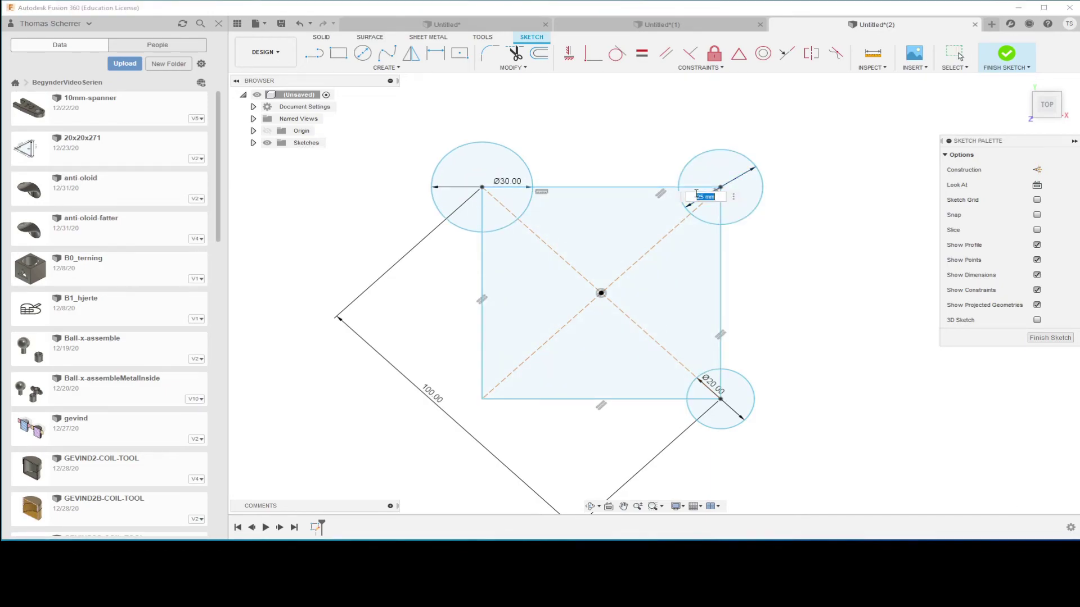
{"action": "key", "text": "Return"}
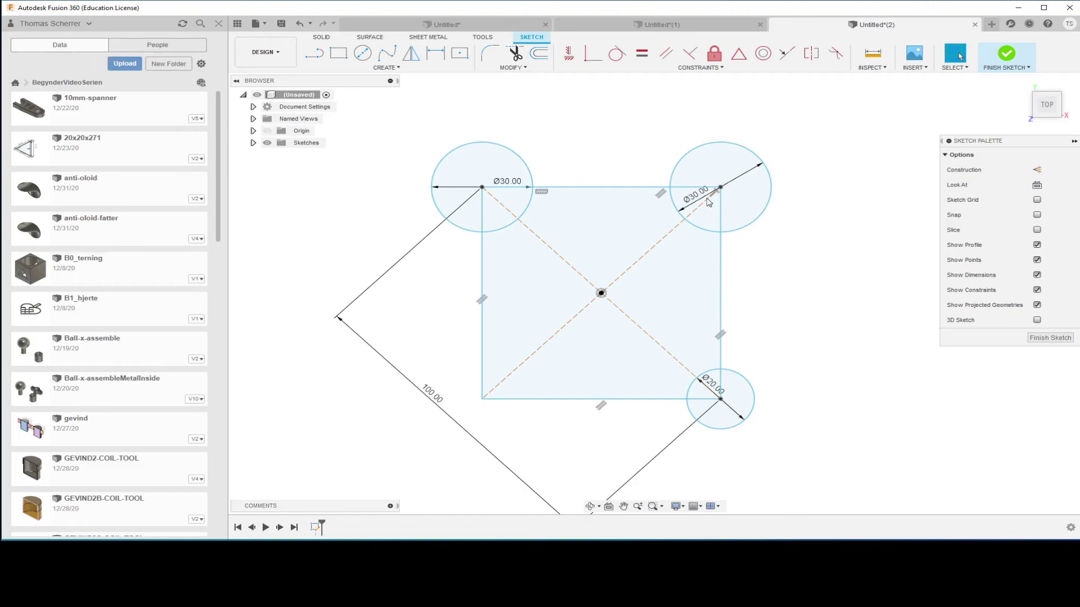
Step: Add a circle on the top edge's midpoint and make the bottom-right circle Ø30
{"action": "key", "text": "c"}
{"action": "left_click", "coordinate": [601, 187]}
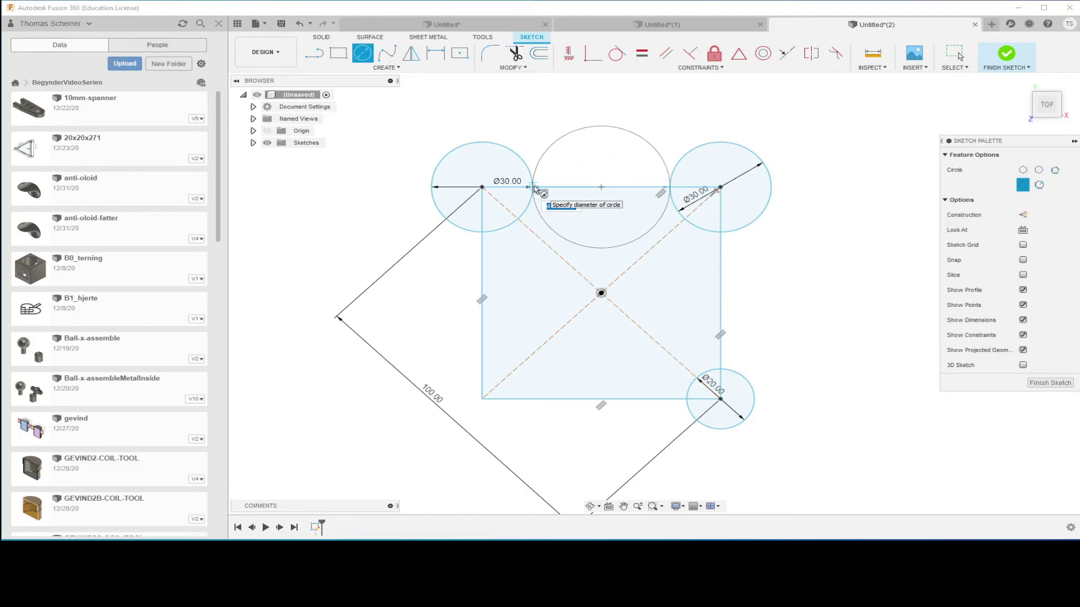
{"action": "left_click", "coordinate": [535, 189]}
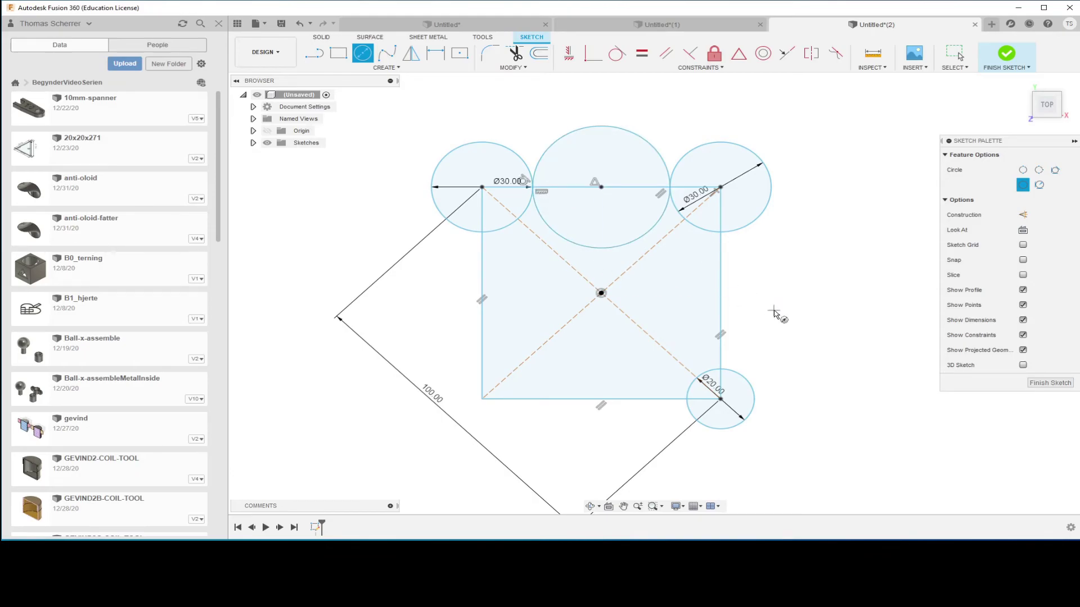
{"action": "key", "text": "Escape"}
{"action": "double_click", "coordinate": [710, 386]}
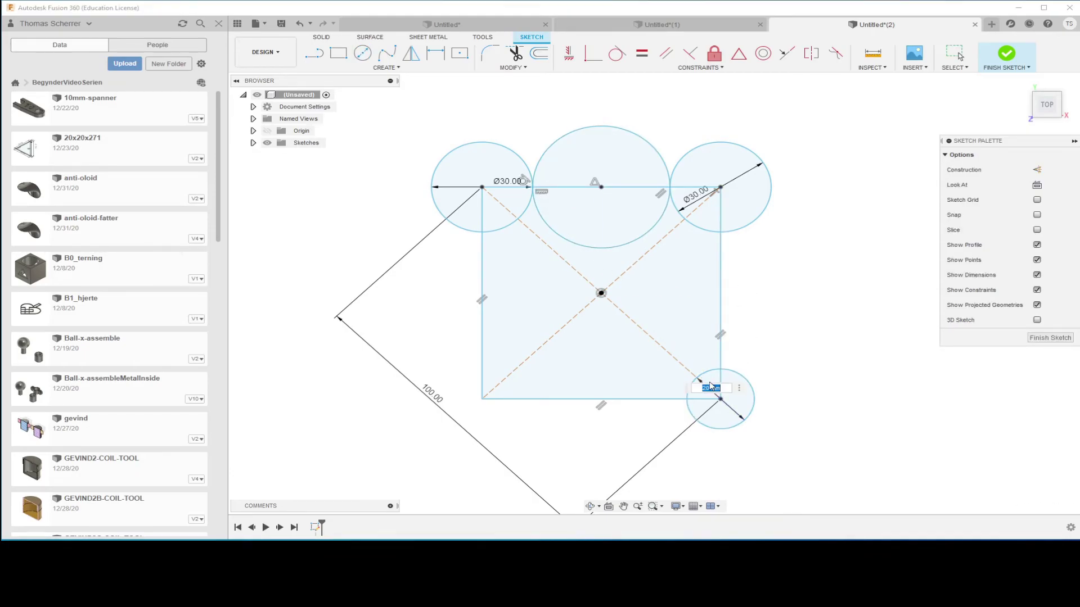
{"action": "key", "text": "Return"}
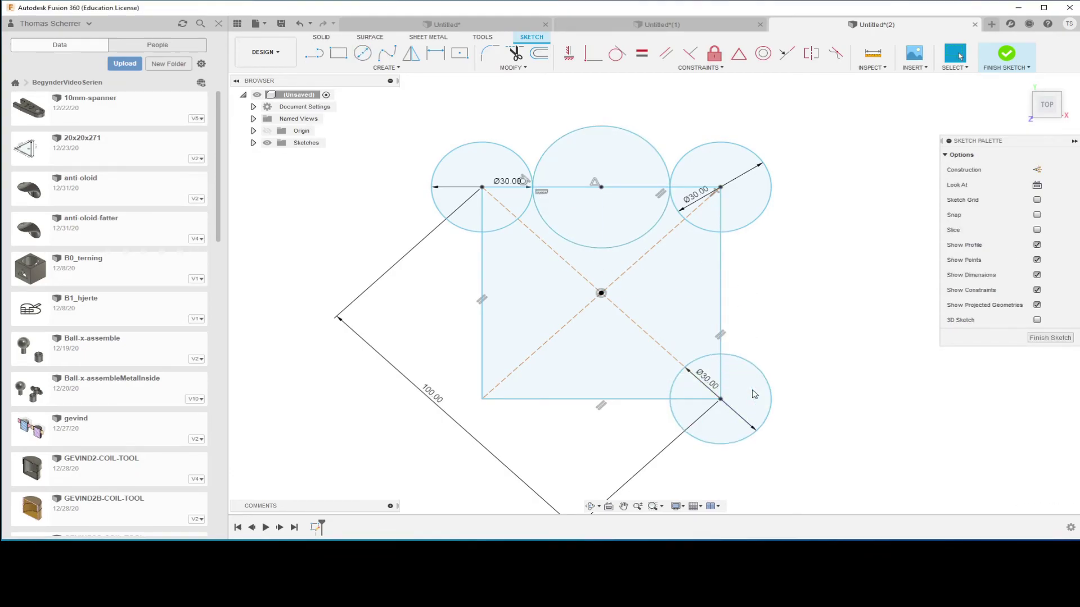
Step: Add a circle on the right edge's midpoint touching the top-right circle
{"action": "key", "text": "c"}
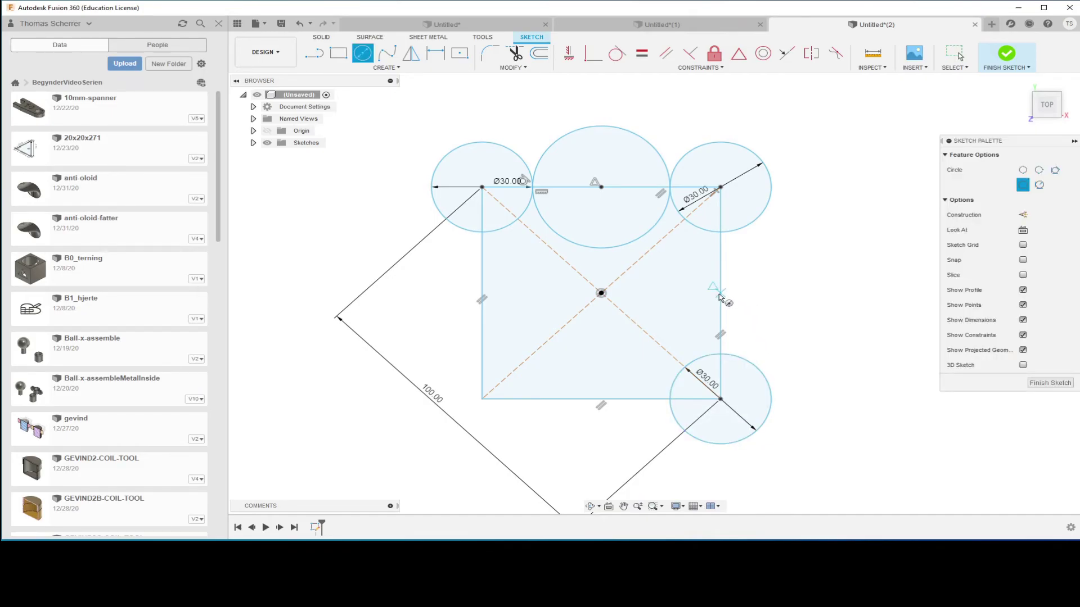
{"action": "left_click", "coordinate": [720, 296]}
{"action": "left_click", "coordinate": [723, 238]}
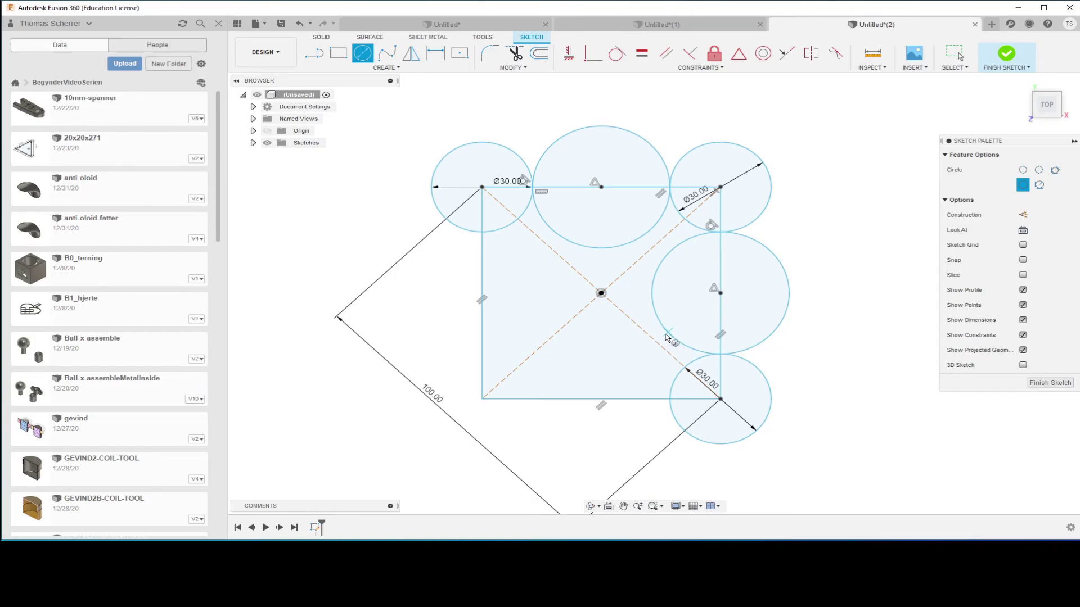
{"action": "key", "text": "Escape"}
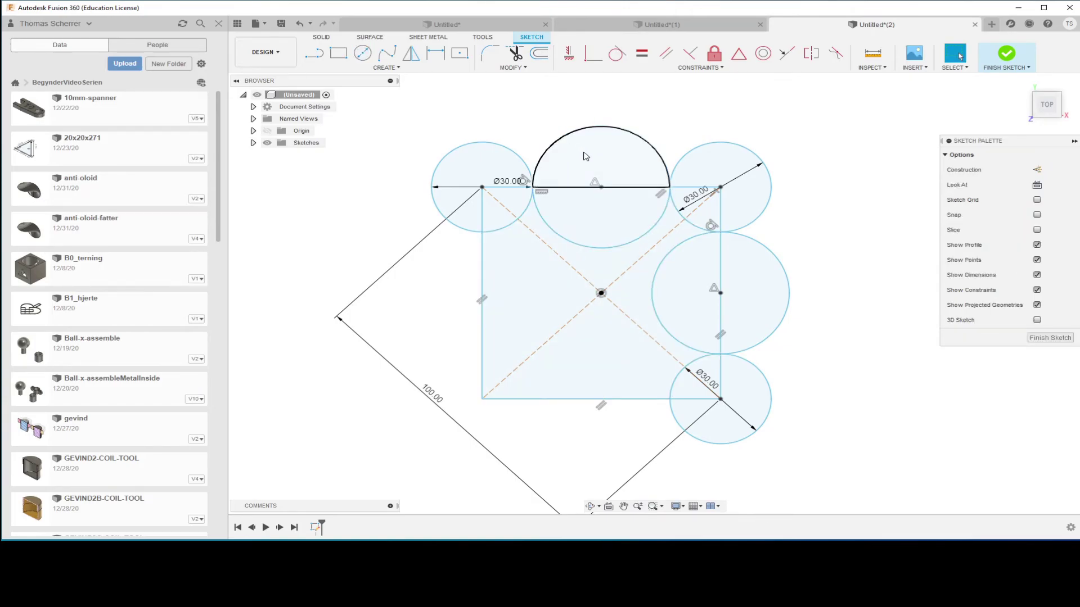
{"action": "key", "text": "t"}
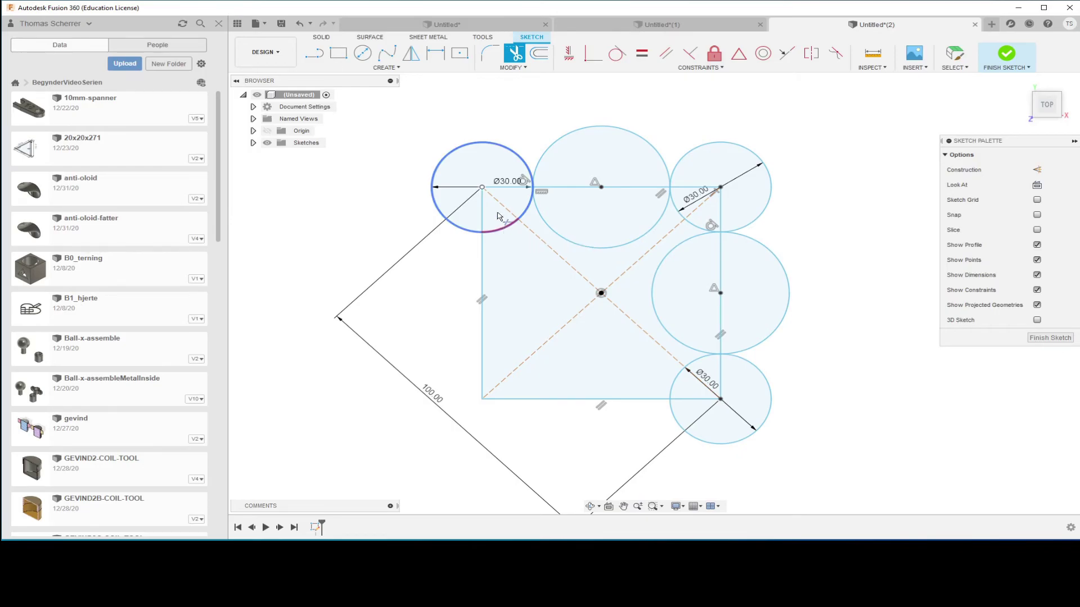
Step: Draw a diagonal line from the square's centre to the bottom-right circle
{"action": "left_click", "coordinate": [498, 216]}
{"action": "key", "text": "Escape"}
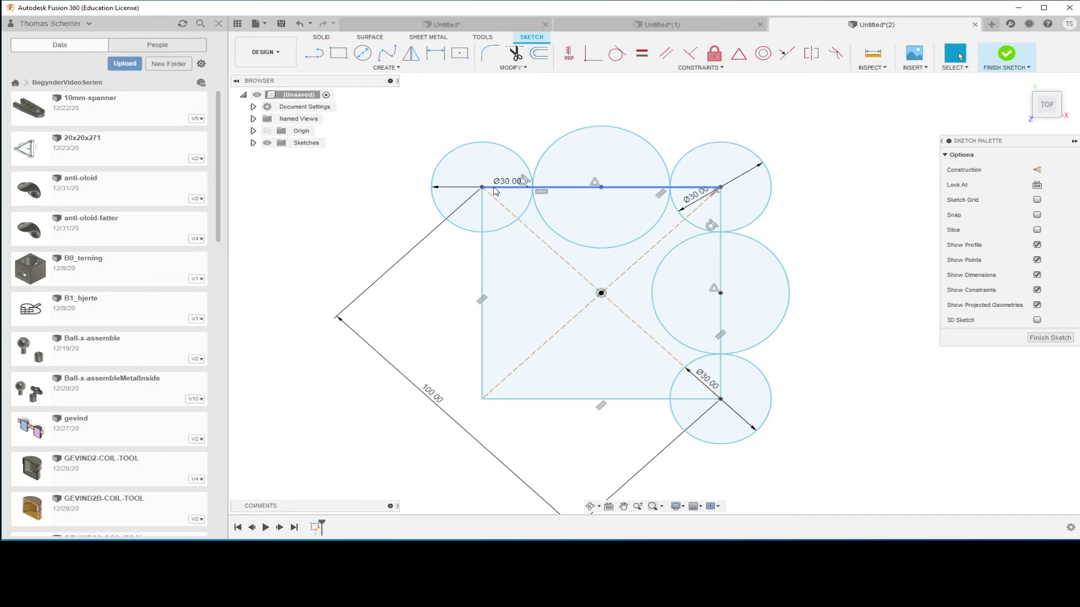
{"action": "key", "text": "l"}
{"action": "left_click", "coordinate": [601, 293]}
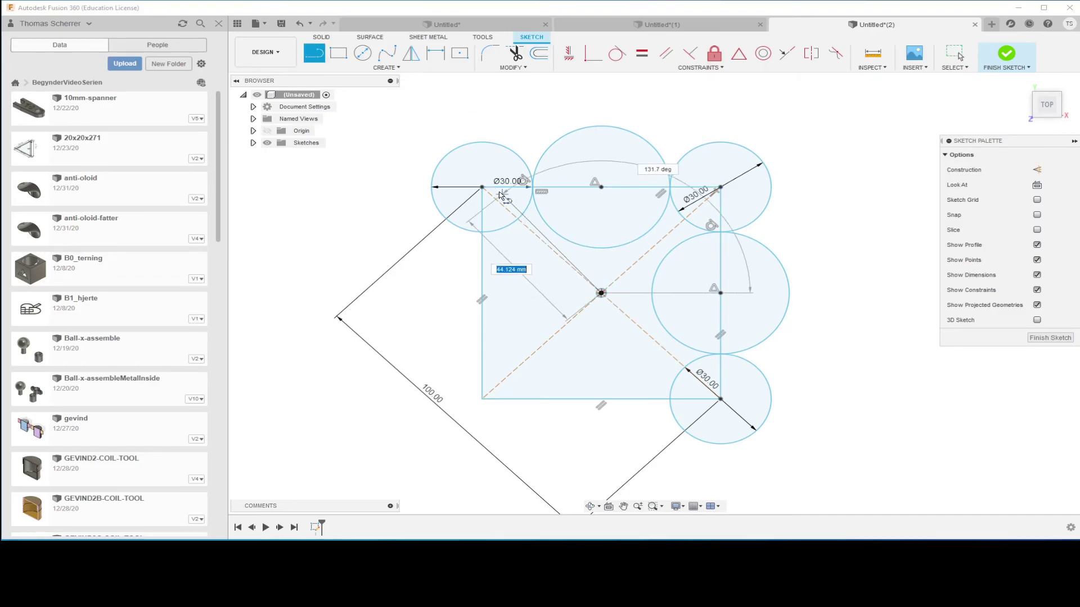
{"action": "key", "text": "Escape"}
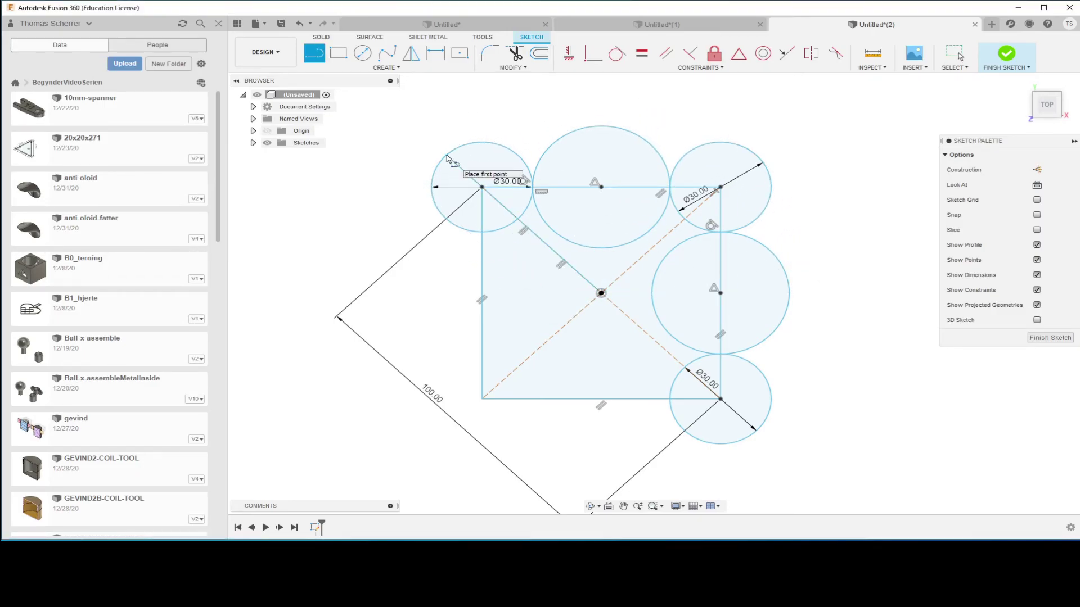
{"action": "left_click", "coordinate": [601, 293]}
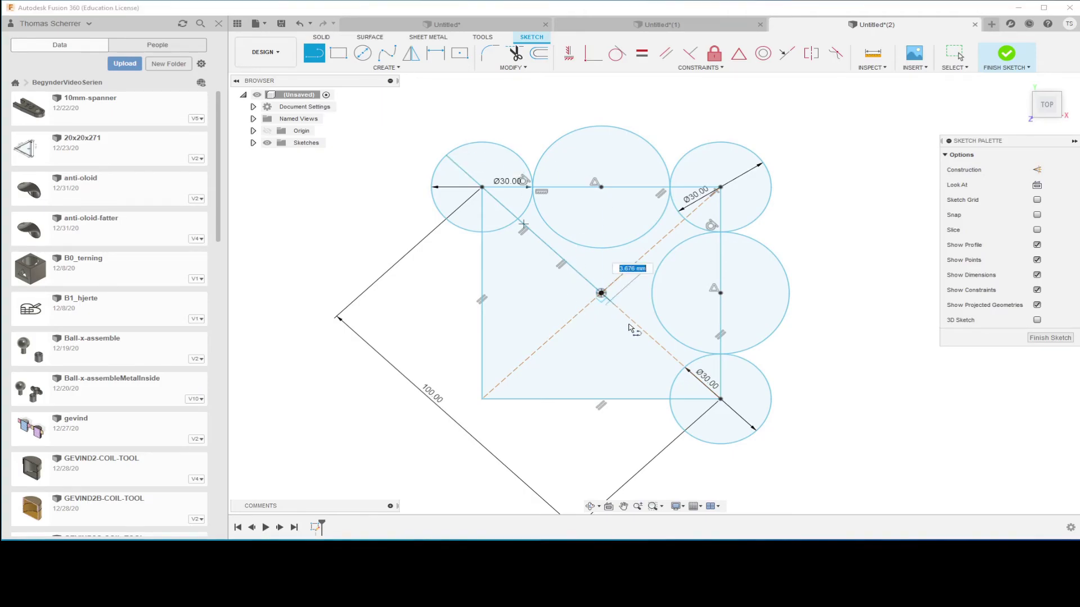
{"action": "left_click", "coordinate": [757, 431]}
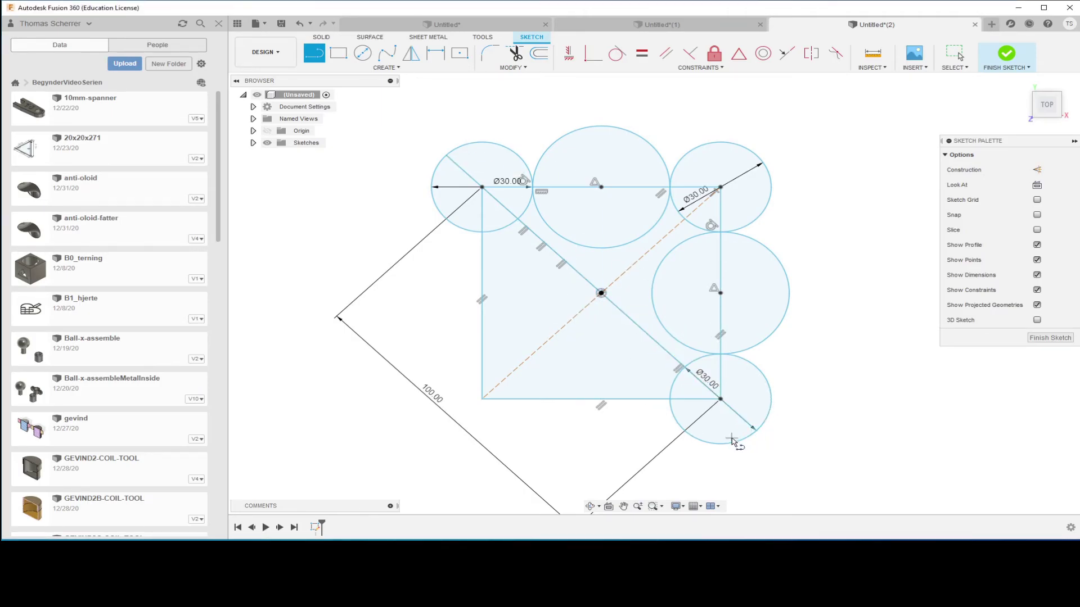
{"action": "key", "text": "Escape"}
Step: Trim the top-left circle's outer arc, the square's left and bottom edges, and bottom-right arcs
{"action": "key", "text": "t"}
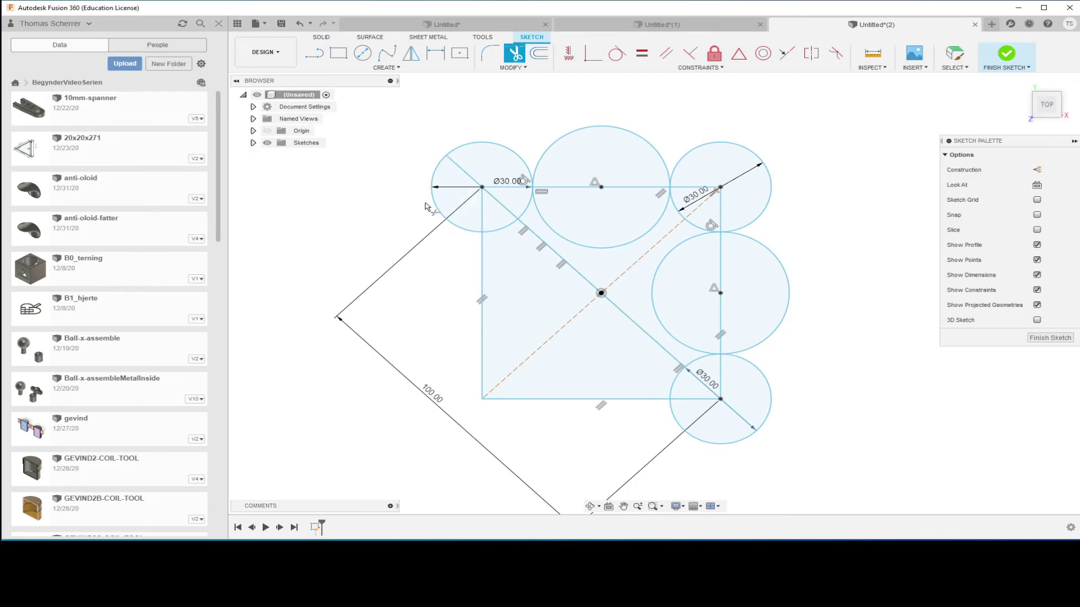
{"action": "left_click", "coordinate": [435, 195]}
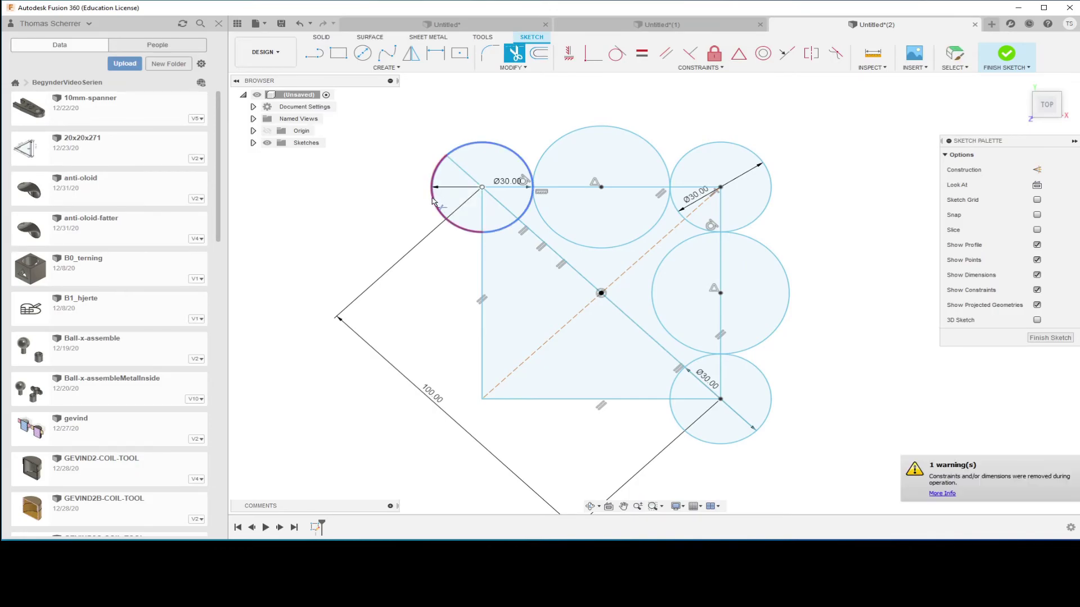
{"action": "left_click", "coordinate": [482, 213]}
{"action": "left_click", "coordinate": [496, 234]}
{"action": "left_click", "coordinate": [482, 281]}
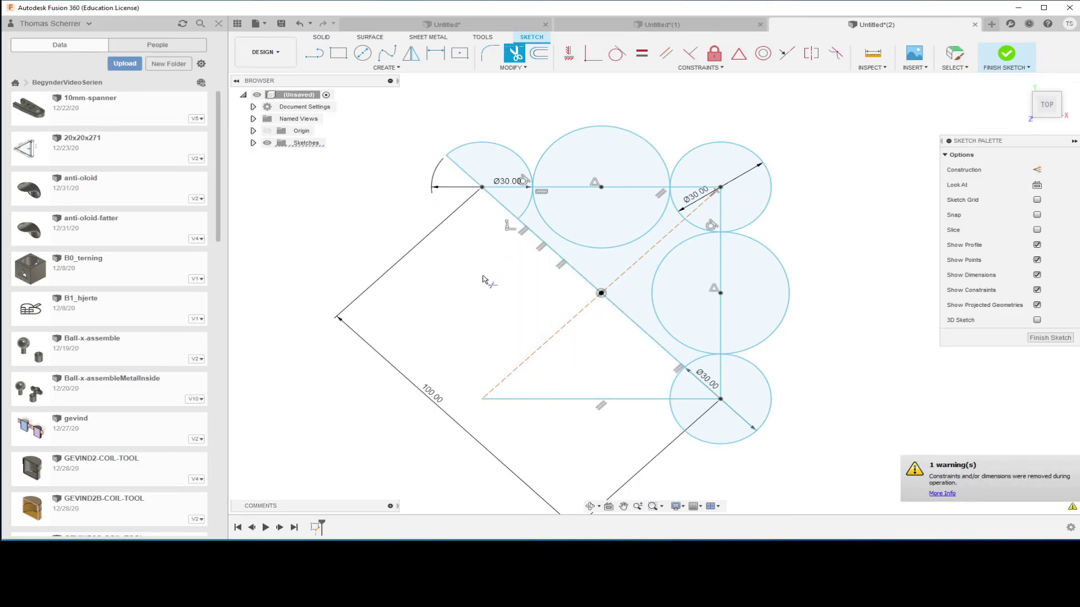
{"action": "left_click", "coordinate": [585, 399]}
{"action": "left_click", "coordinate": [673, 417]}
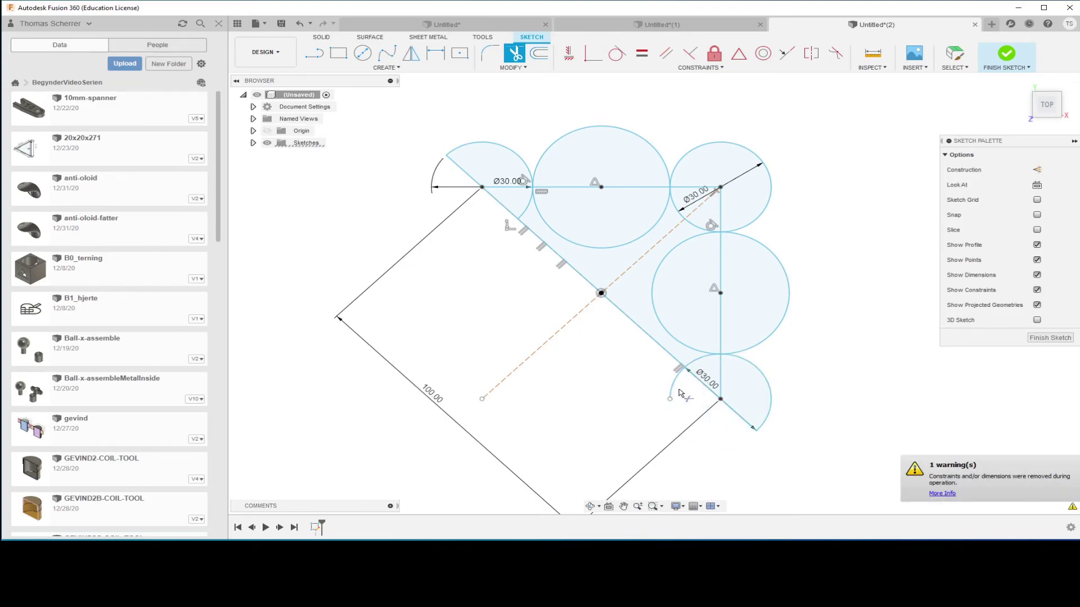
{"action": "left_click", "coordinate": [674, 388]}
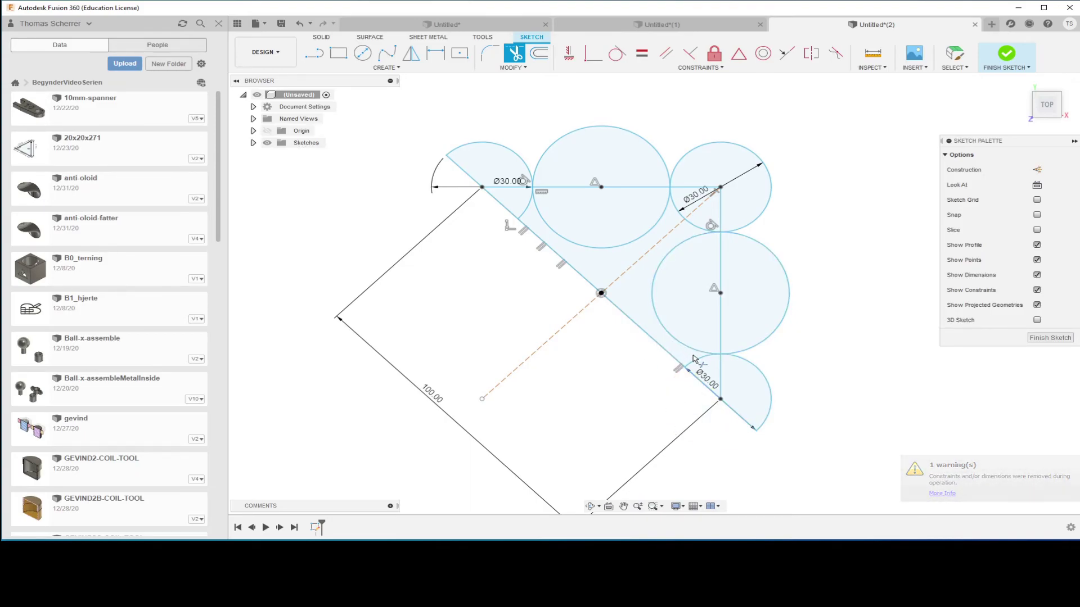
{"action": "left_click", "coordinate": [722, 378]}
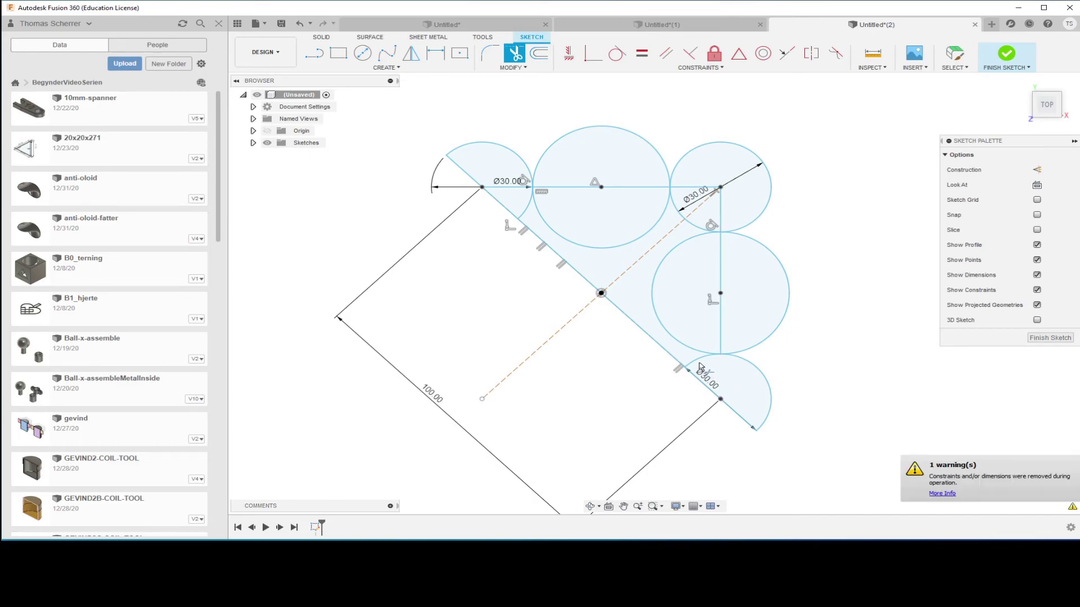
Step: Trim the midpoint circles' outer arcs and the square edges inside the top and right circles
{"action": "left_click", "coordinate": [778, 330]}
{"action": "left_click", "coordinate": [720, 213]}
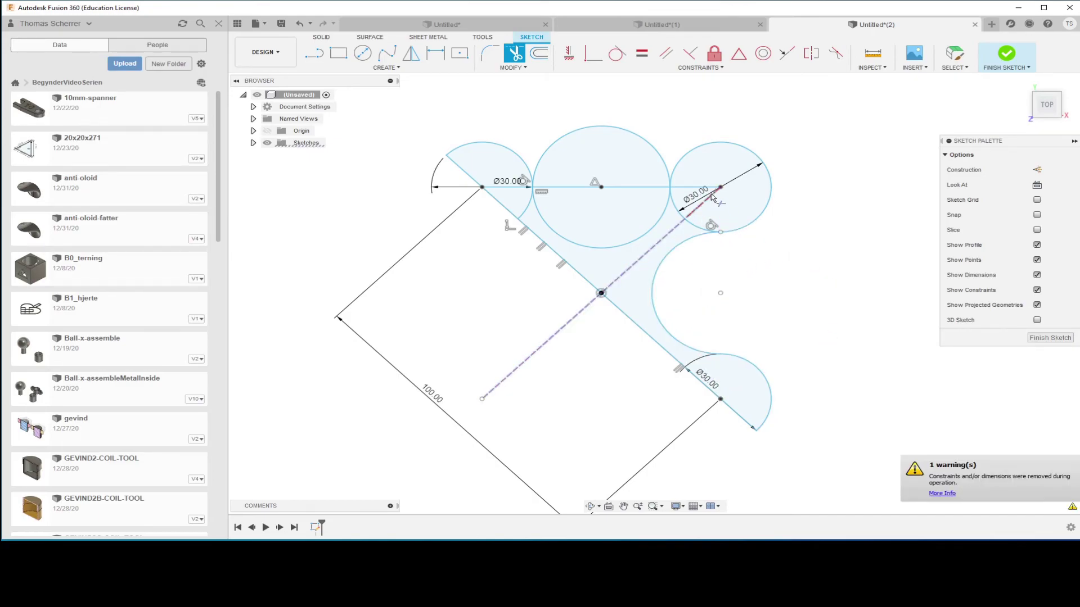
{"action": "left_click", "coordinate": [698, 187]}
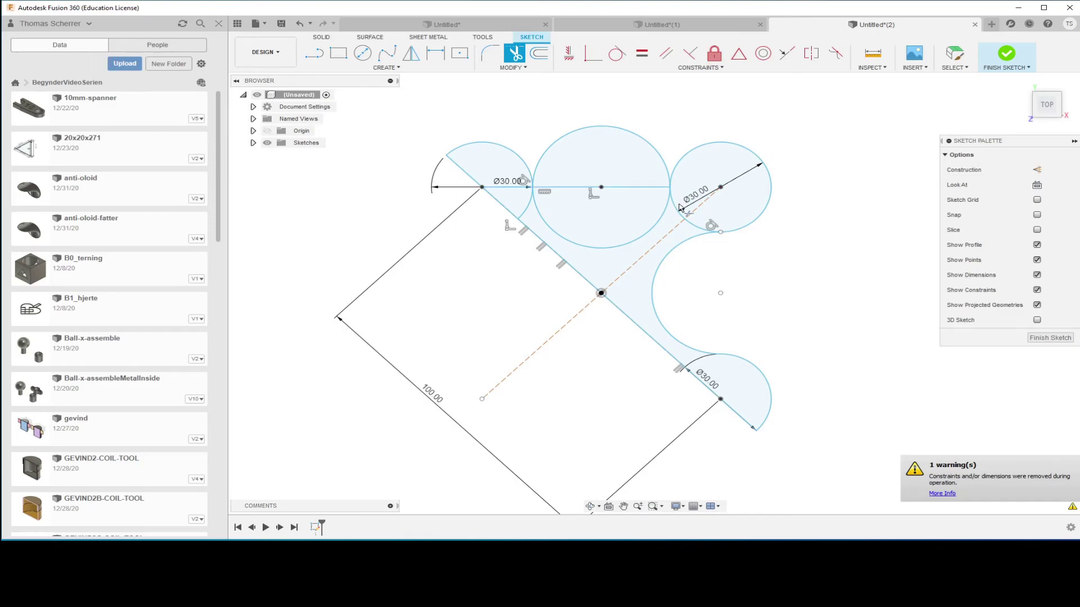
{"action": "left_click", "coordinate": [701, 232]}
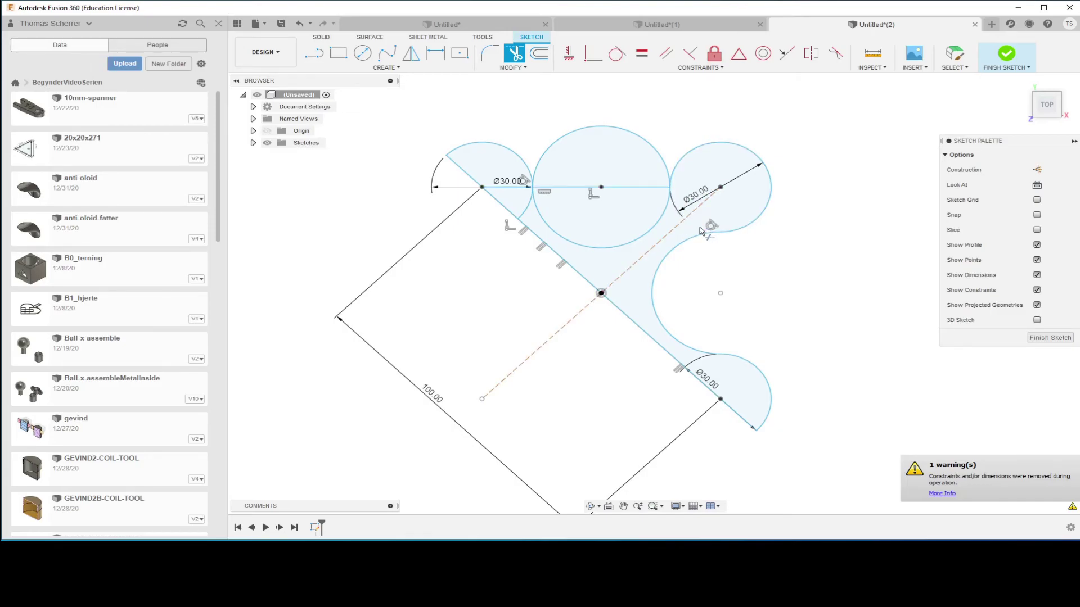
{"action": "left_click", "coordinate": [632, 144]}
{"action": "left_click", "coordinate": [653, 193]}
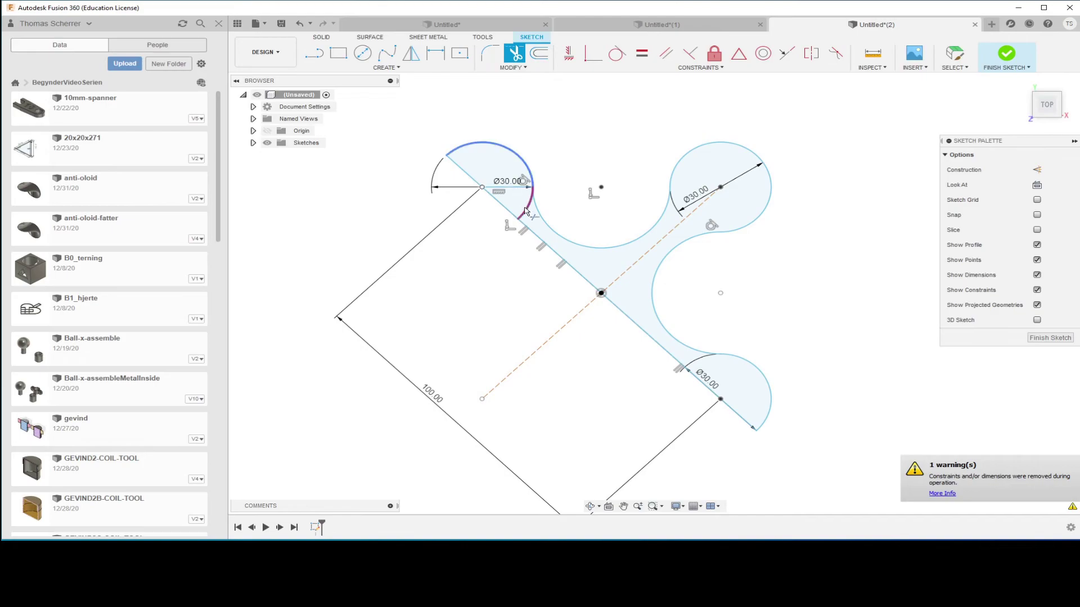
{"action": "left_click", "coordinate": [512, 189]}
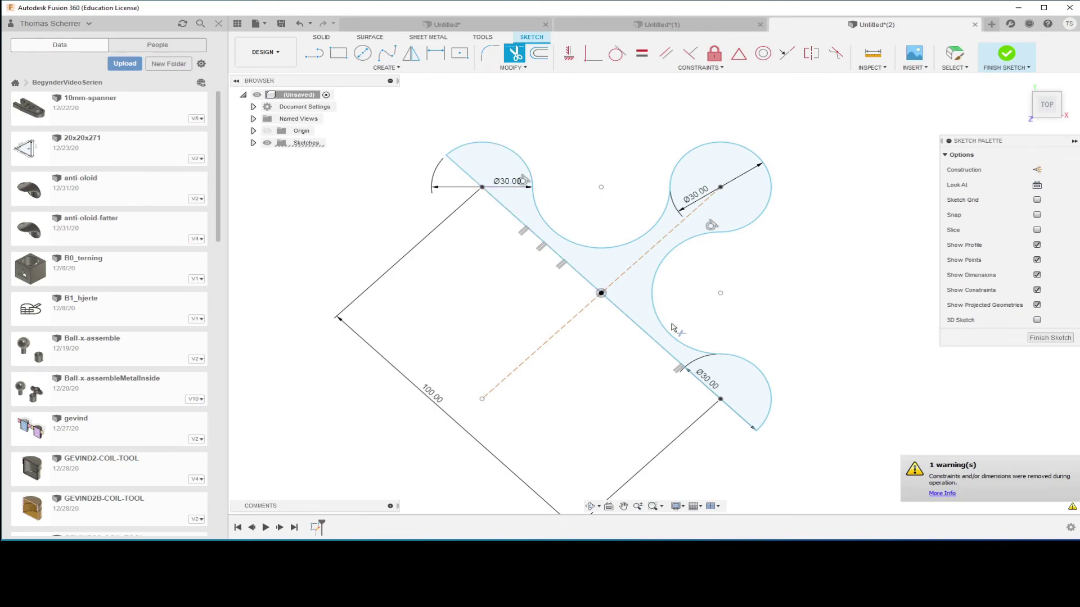
{"action": "key", "text": "Escape"}
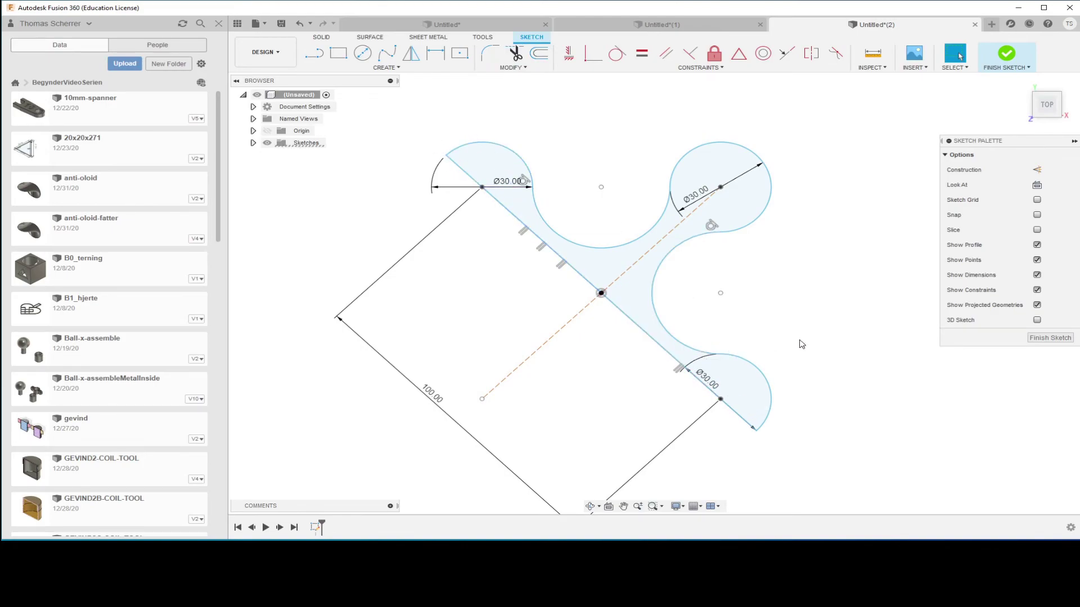
Step: Revolve the lobed profile 360° about the diagonal line into a solid body
{"action": "left_click", "coordinate": [1050, 339]}
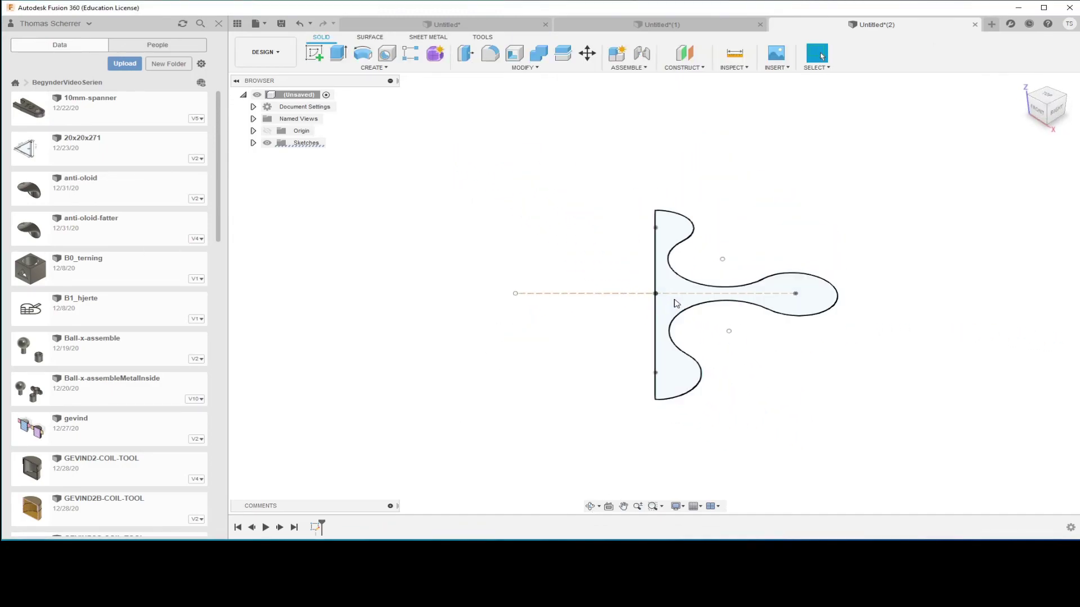
{"action": "left_click", "coordinate": [659, 343]}
{"action": "left_click", "coordinate": [363, 55]}
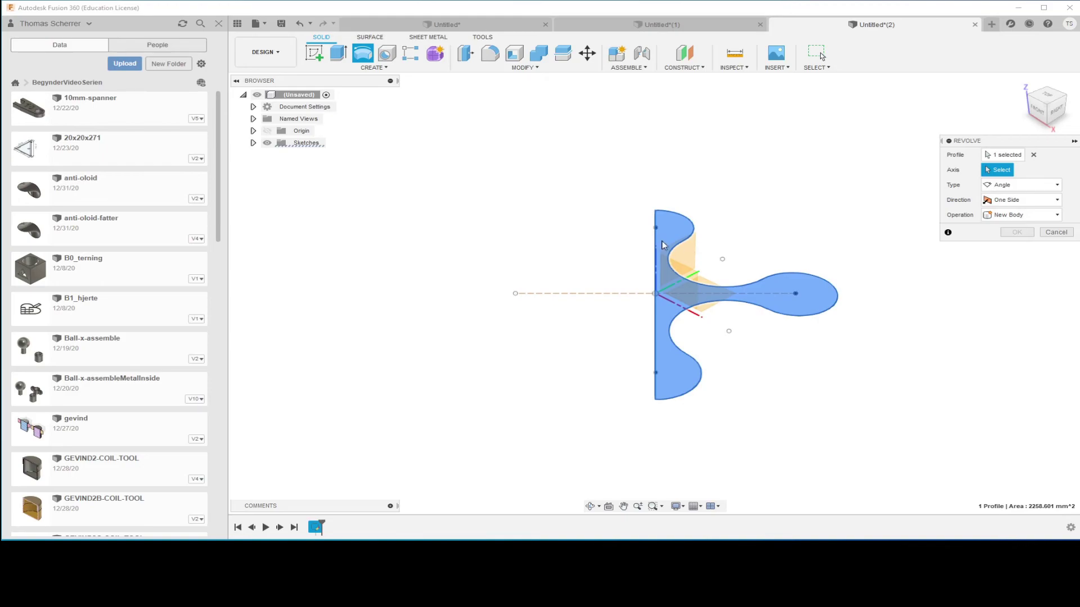
{"action": "left_click", "coordinate": [656, 223]}
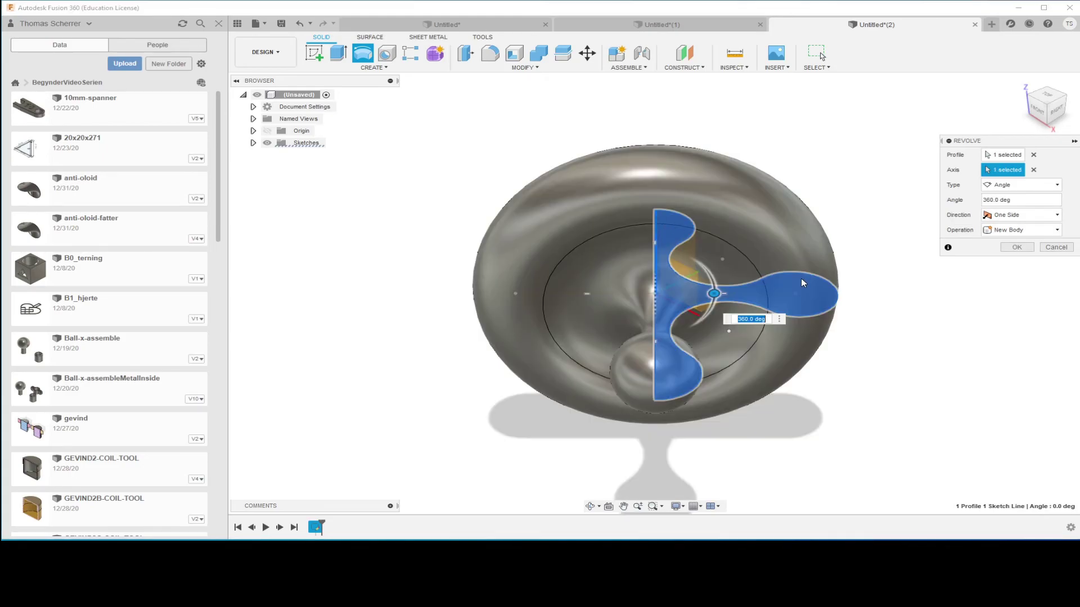
{"action": "middle_click_drag", "start_coordinate": [801, 278], "coordinate": [988, 264], "text": "shift"}
{"action": "left_click", "coordinate": [1016, 247]}
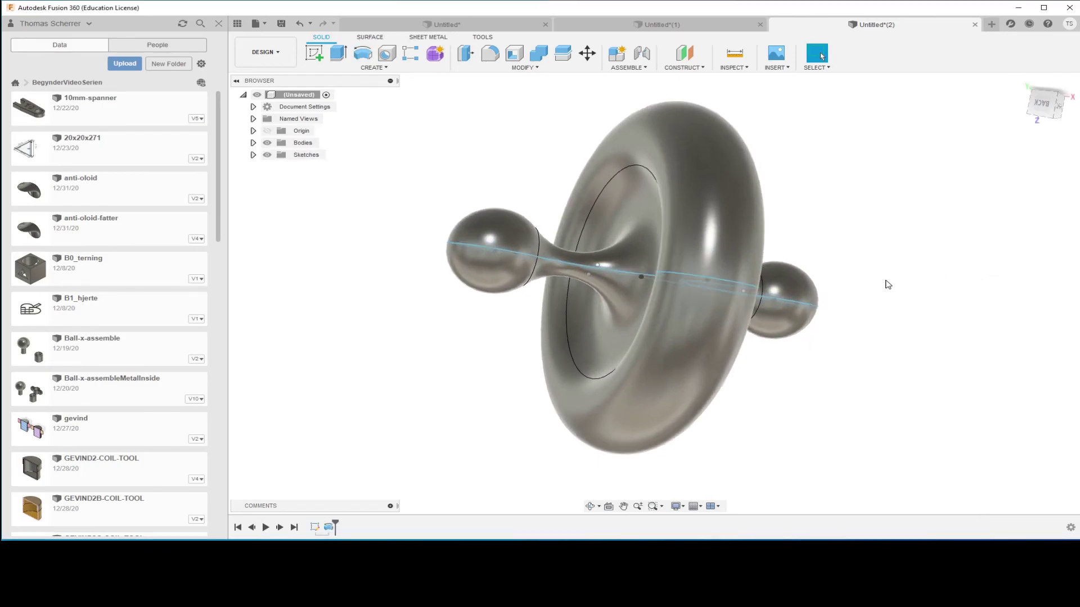
{"action": "mouse_move", "coordinate": [888, 284]}
{"action": "middle_mouse_down", "text": "shift"}
{"action": "mouse_move", "coordinate": [775, 243]}
{"action": "mouse_move", "coordinate": [765, 292]}
{"action": "middle_mouse_up", "text": "shift"}
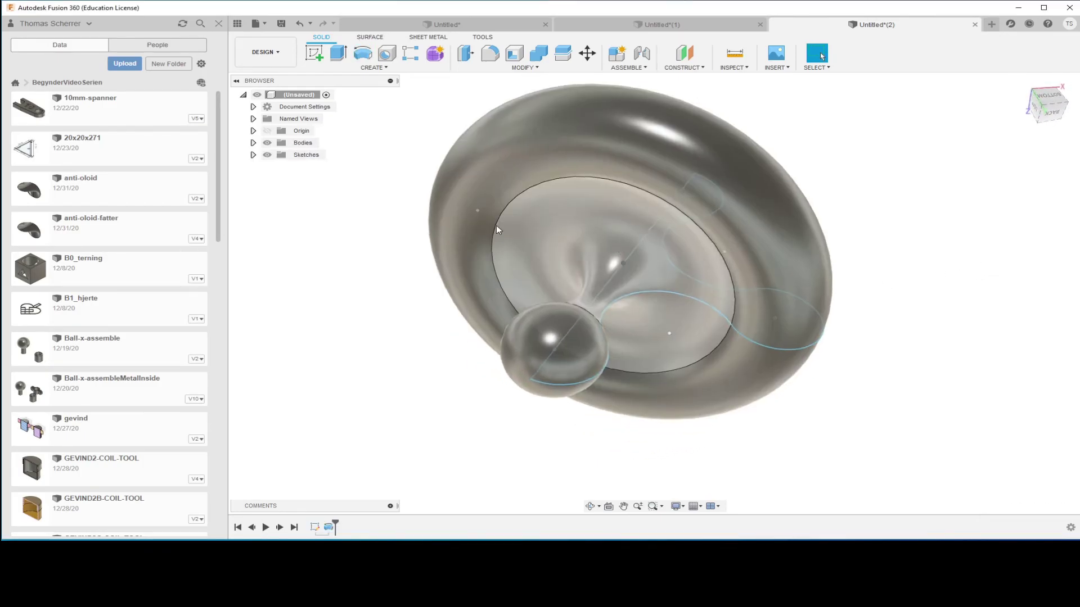
Step: Split the revolved body in two using the XY plane
{"action": "left_click", "coordinate": [563, 53]}
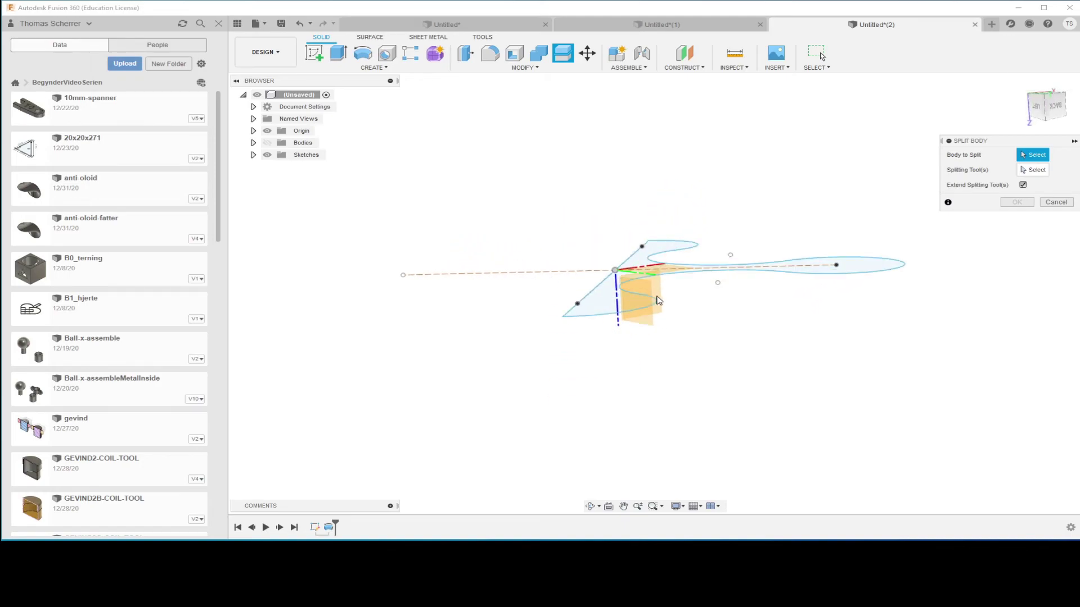
{"action": "middle_click_drag", "start_coordinate": [659, 300], "coordinate": [664, 267], "text": "shift"}
{"action": "left_click", "coordinate": [268, 156]}
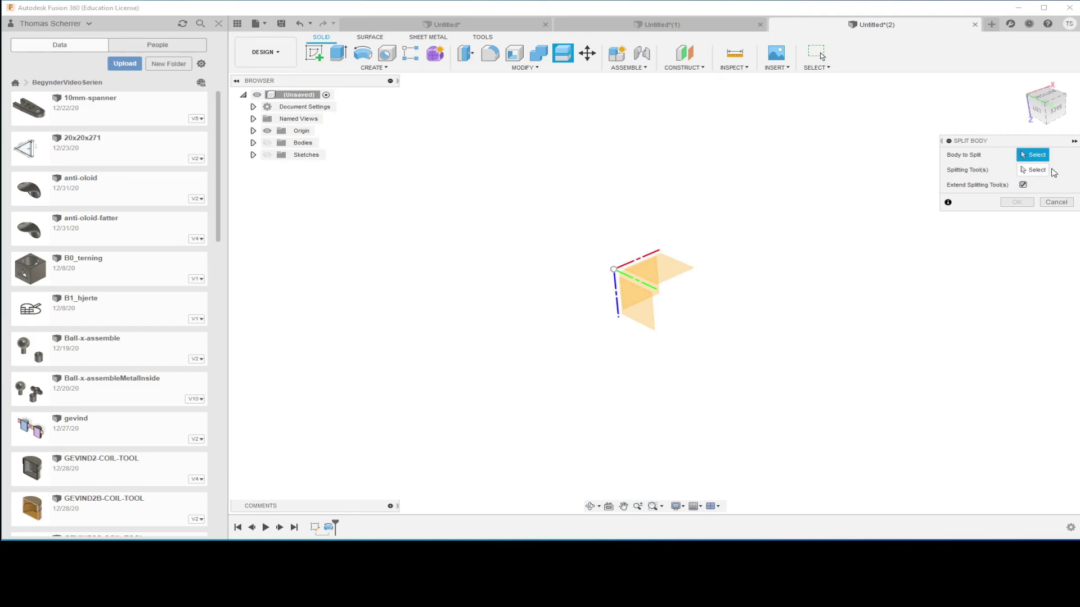
{"action": "left_click", "coordinate": [1037, 170]}
{"action": "left_click", "coordinate": [669, 274]}
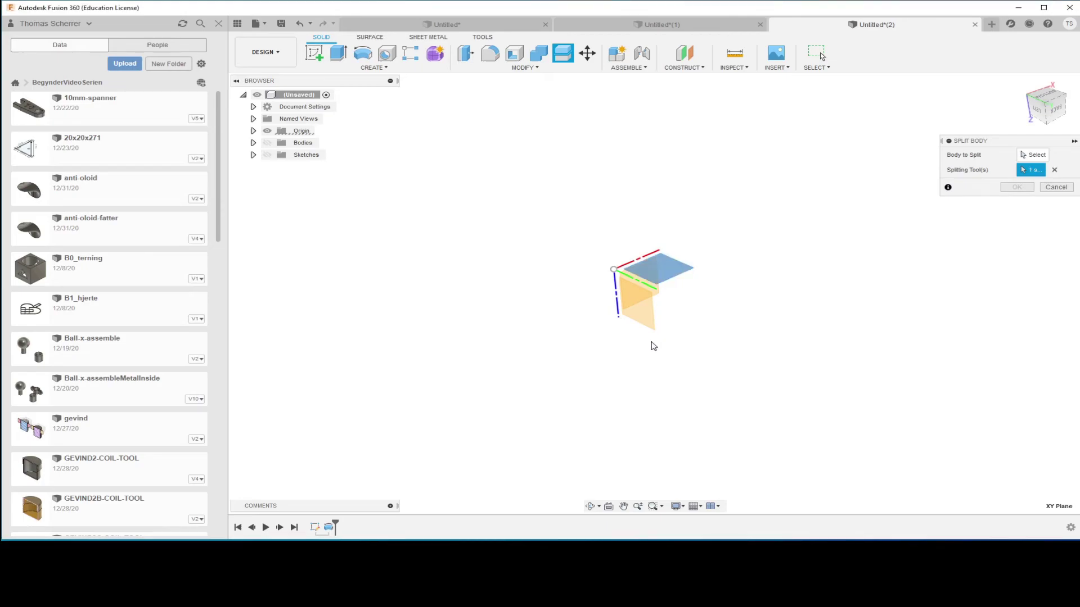
{"action": "left_click", "coordinate": [268, 143]}
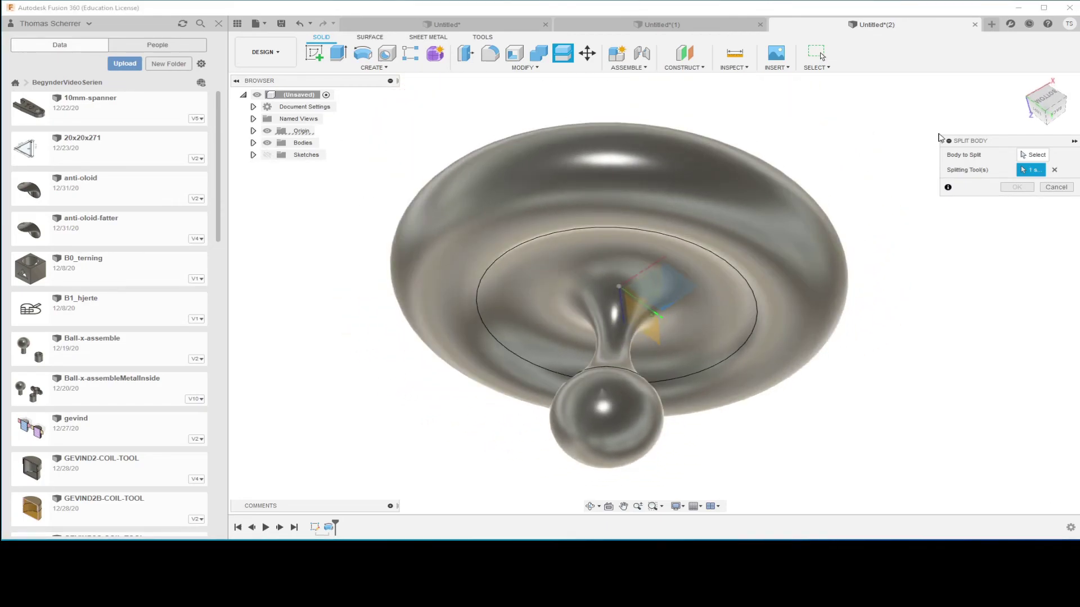
{"action": "left_click", "coordinate": [1033, 156]}
{"action": "left_click", "coordinate": [798, 204]}
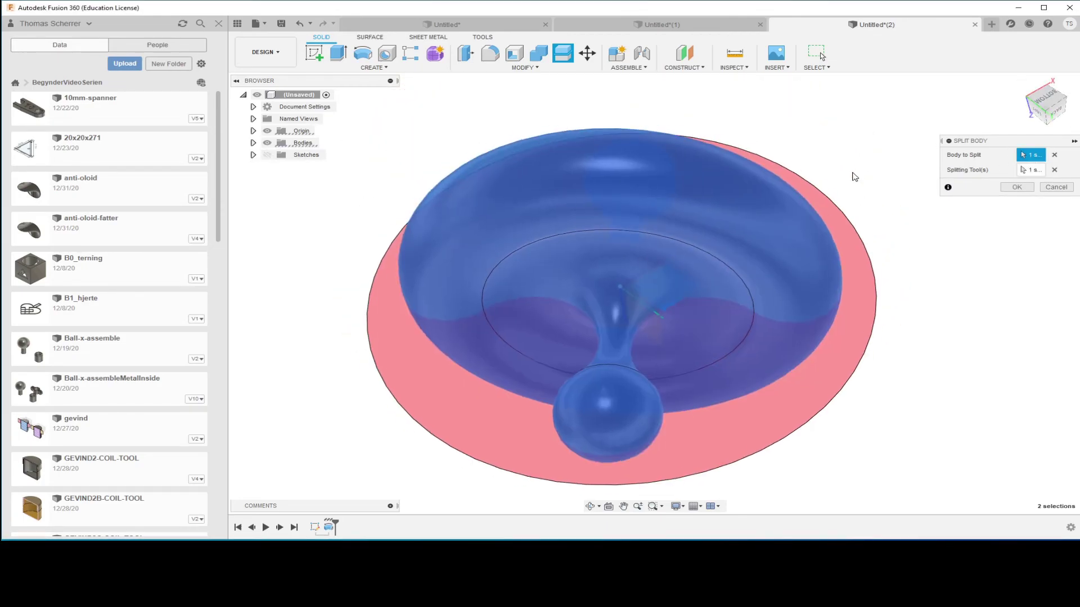
{"action": "mouse_move", "coordinate": [855, 176]}
{"action": "middle_mouse_down", "text": "shift"}
{"action": "mouse_move", "coordinate": [836, 180]}
{"action": "mouse_move", "coordinate": [864, 214]}
{"action": "middle_mouse_up", "text": "shift"}
{"action": "left_click", "coordinate": [1016, 186]}
{"action": "mouse_move", "coordinate": [1017, 187]}
{"action": "middle_mouse_down", "text": "shift"}
{"action": "mouse_move", "coordinate": [940, 221]}
{"action": "mouse_move", "coordinate": [745, 220]}
{"action": "mouse_move", "coordinate": [274, 137]}
{"action": "middle_mouse_up", "text": "shift"}
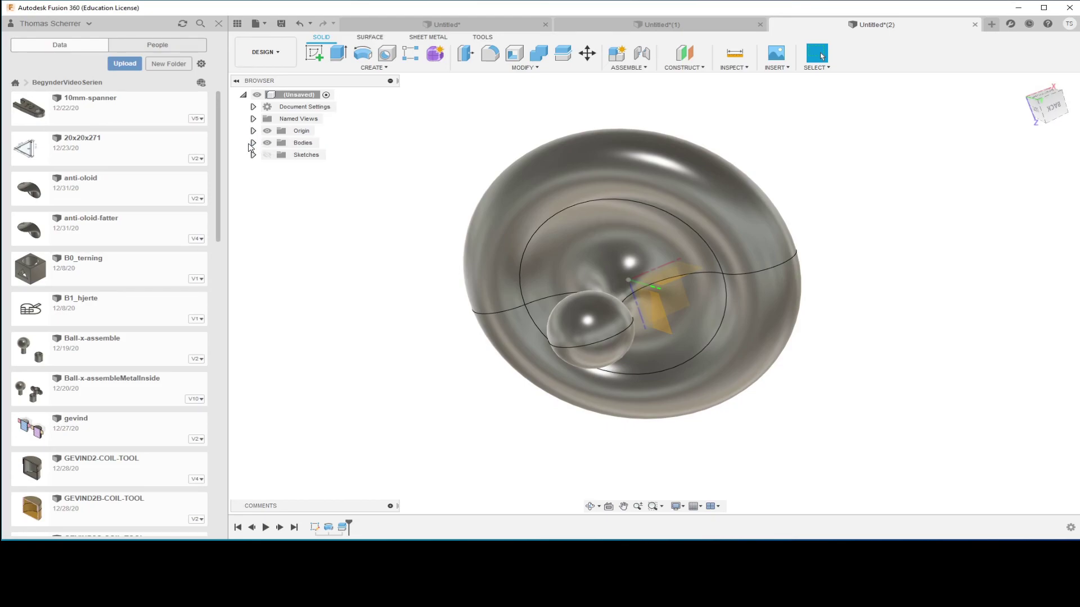
Step: Hide Body2 and select Body1's flat four-lobed face
{"action": "left_click", "coordinate": [253, 143]}
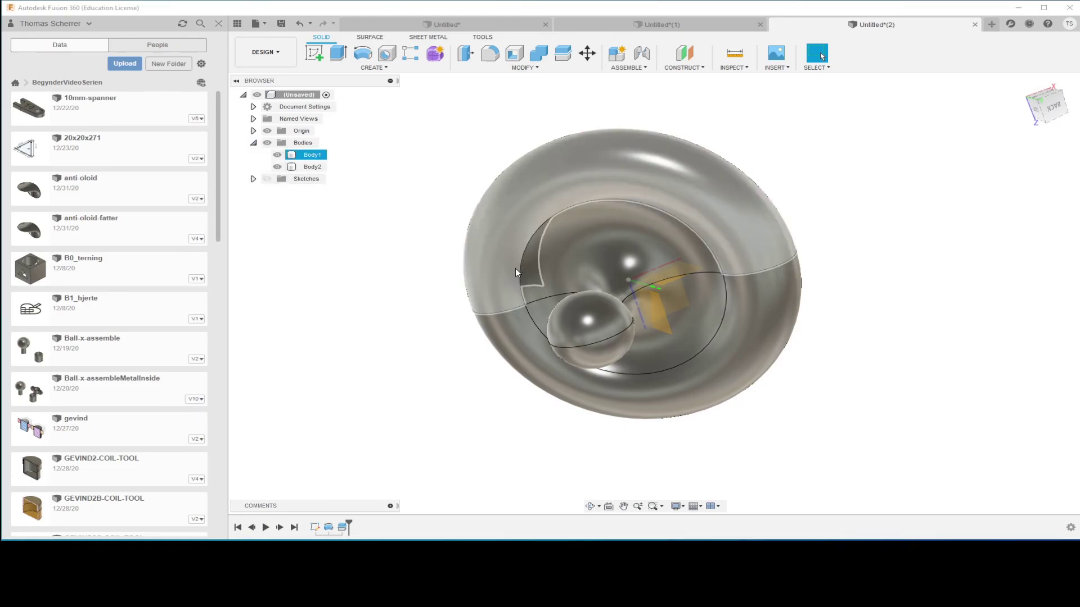
{"action": "left_click", "coordinate": [278, 167]}
{"action": "key", "text": "F6"}
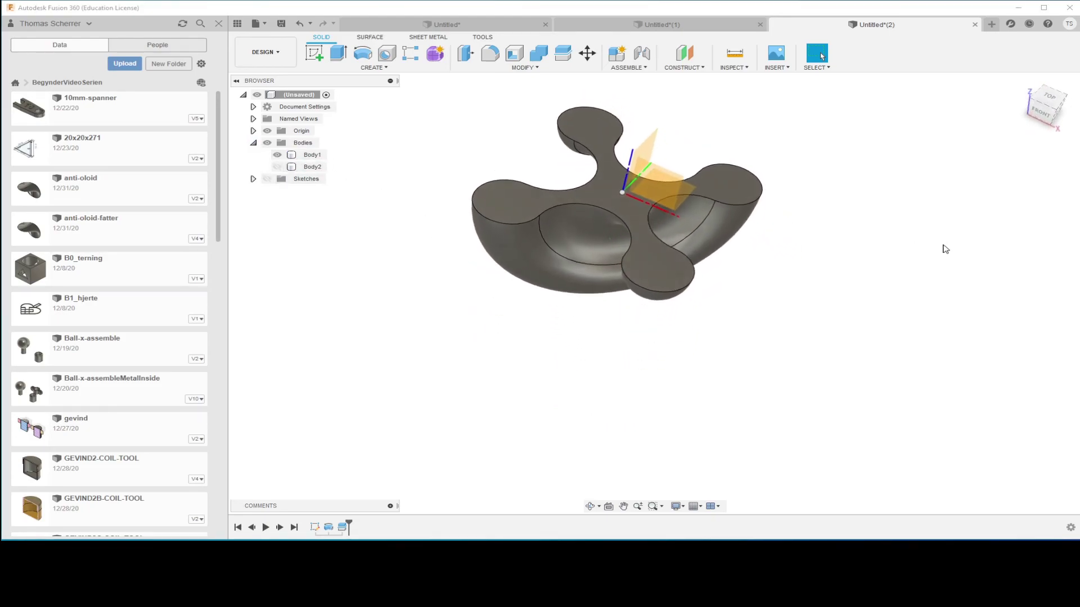
{"action": "mouse_move", "coordinate": [900, 266]}
{"action": "middle_mouse_down", "text": "shift"}
{"action": "mouse_move", "coordinate": [855, 255]}
{"action": "mouse_move", "coordinate": [728, 272]}
{"action": "mouse_move", "coordinate": [646, 313]}
{"action": "mouse_move", "coordinate": [634, 276]}
{"action": "middle_mouse_up", "text": "shift"}
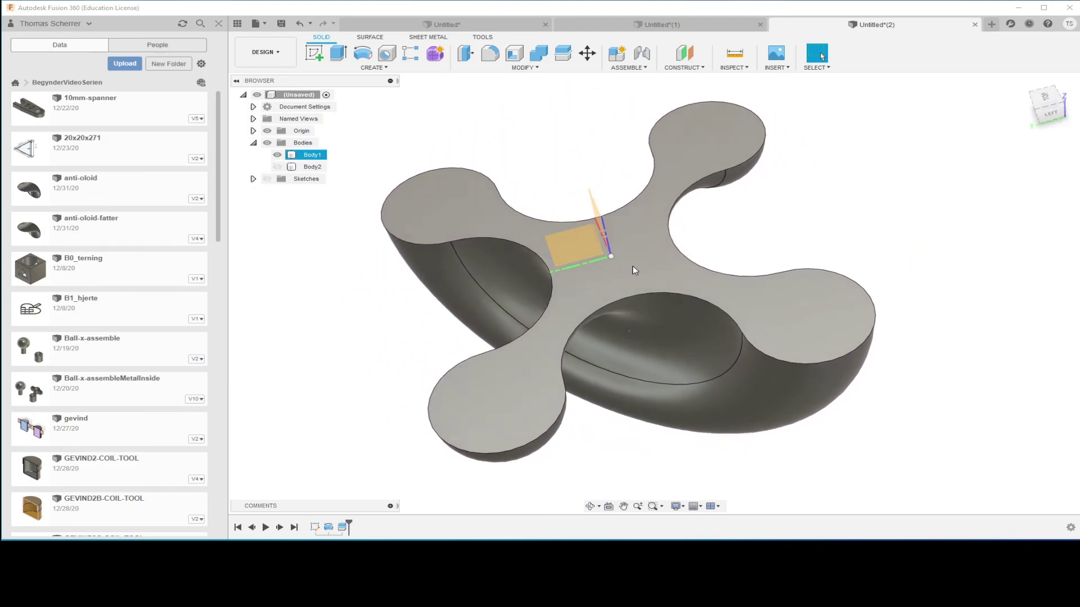
{"action": "left_click", "coordinate": [639, 267]}
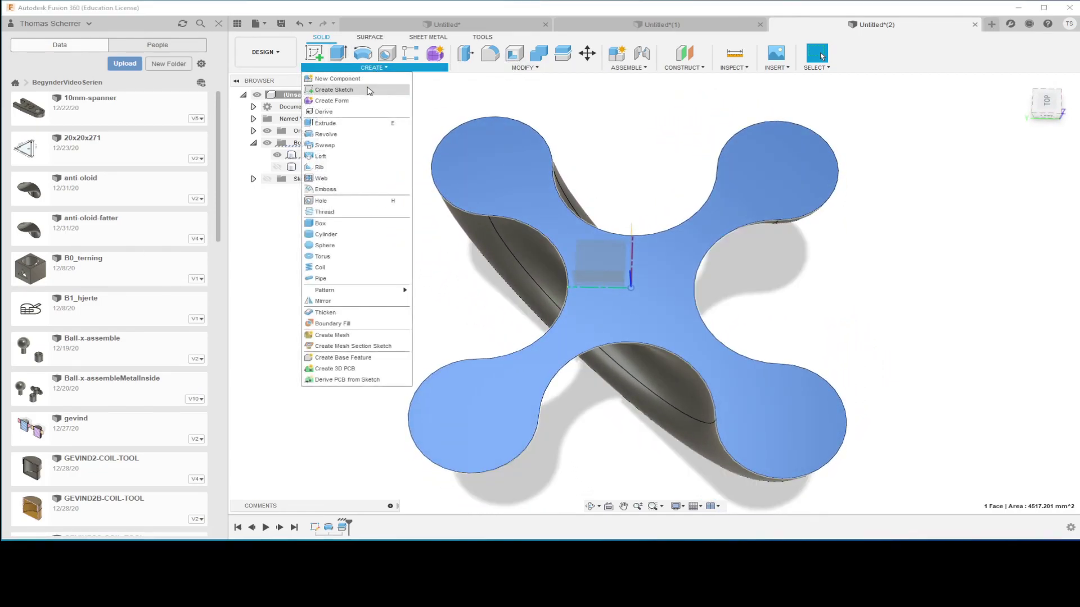
Step: Sketch a 15 × 15 mm centre rectangle at the flat face's origin
{"action": "left_click", "coordinate": [364, 90]}
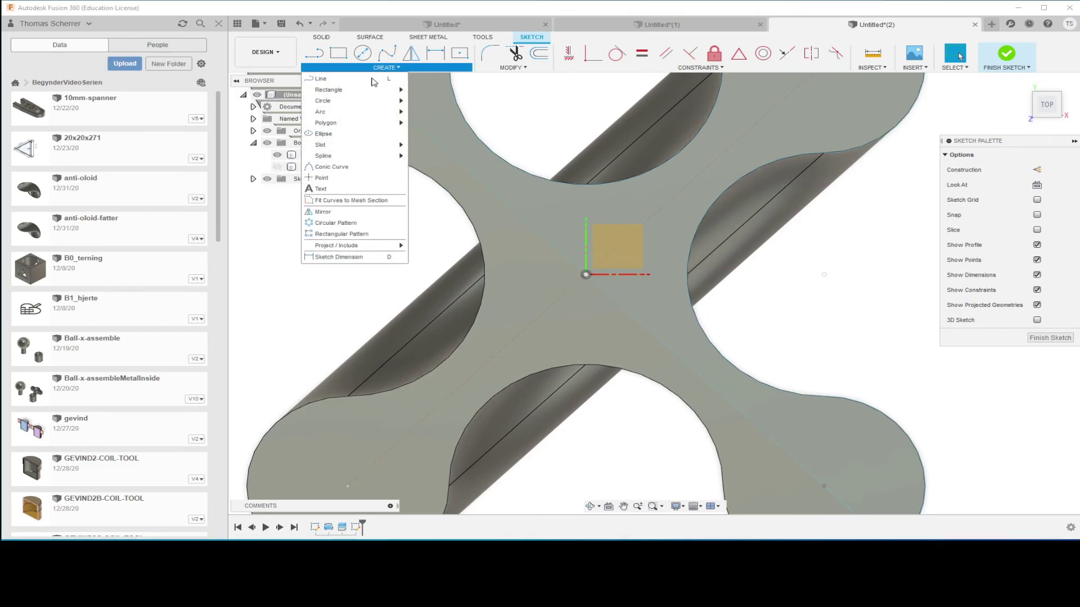
{"action": "left_click", "coordinate": [421, 112]}
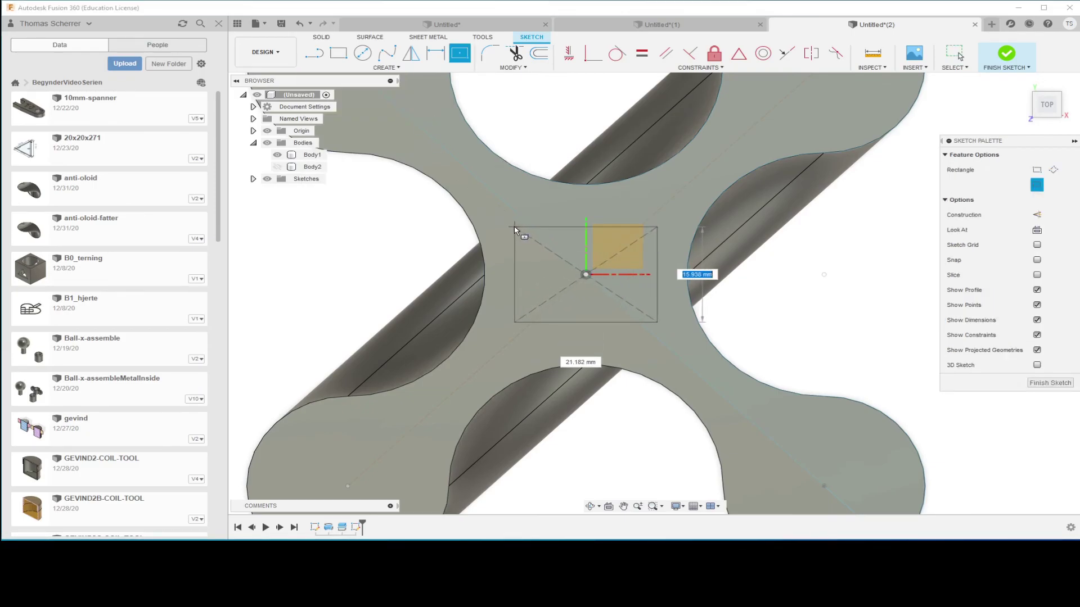
{"action": "mouse_move", "coordinate": [514, 202]}
{"action": "middle_mouse_down", "text": "shift"}
{"action": "mouse_move", "coordinate": [607, 240]}
{"action": "mouse_move", "coordinate": [574, 234]}
{"action": "mouse_move", "coordinate": [605, 226]}
{"action": "mouse_move", "coordinate": [546, 264]}
{"action": "middle_mouse_up", "text": "shift"}
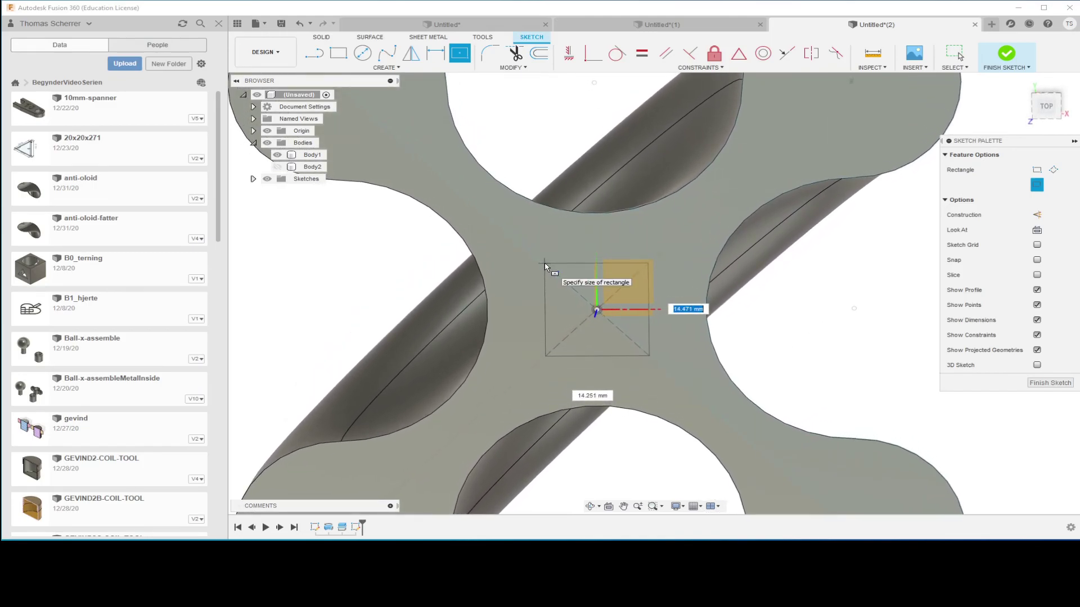
{"action": "type", "text": "15"}
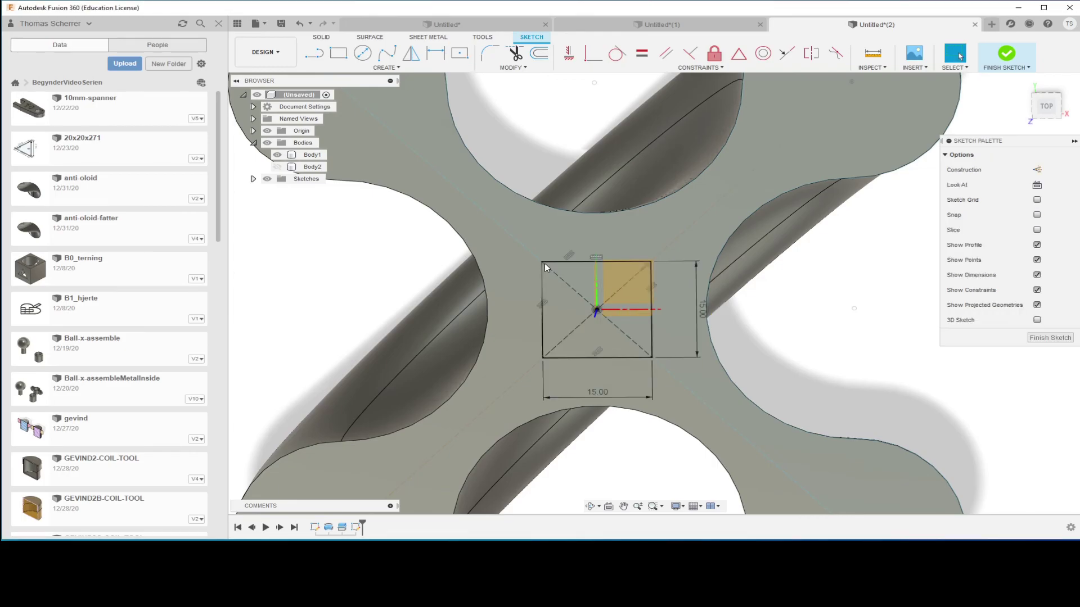
{"action": "mouse_move", "coordinate": [588, 297]}
{"action": "middle_mouse_down", "text": "shift"}
{"action": "mouse_move", "coordinate": [510, 333]}
{"action": "mouse_move", "coordinate": [497, 325]}
{"action": "middle_mouse_up", "text": "shift"}
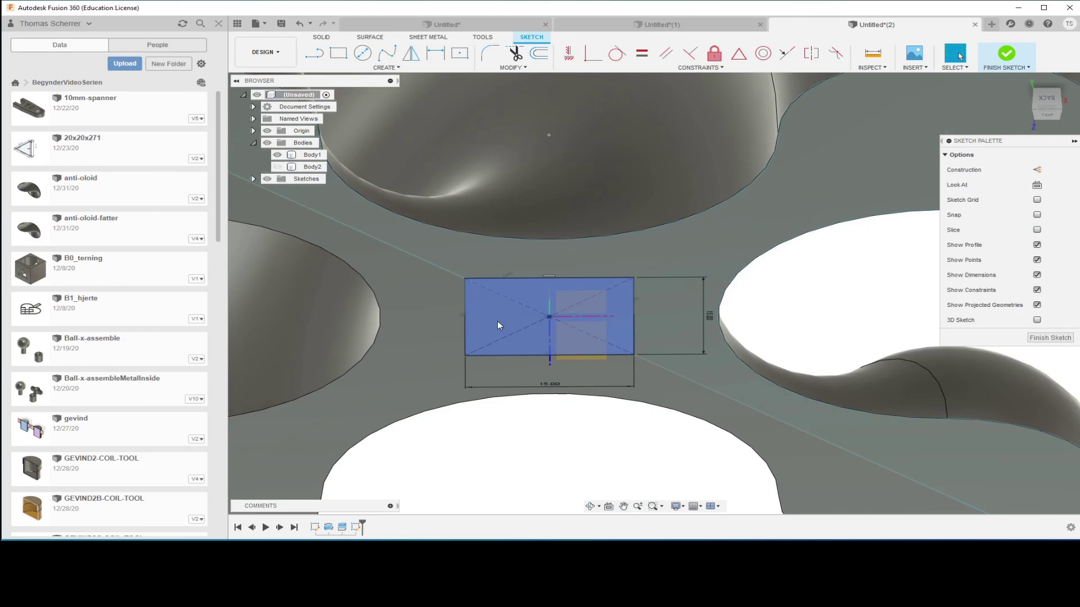
{"action": "scroll", "coordinate": [497, 325], "scroll_direction": "down", "scroll_amount": 5}
Step: Extrude the 15 mm square as a cut set to -11 mm deep
{"action": "mouse_move", "coordinate": [524, 273]}
{"action": "middle_mouse_down", "text": "shift"}
{"action": "mouse_move", "coordinate": [562, 354]}
{"action": "mouse_move", "coordinate": [413, 381]}
{"action": "mouse_move", "coordinate": [318, 150]}
{"action": "middle_mouse_up", "text": "shift"}
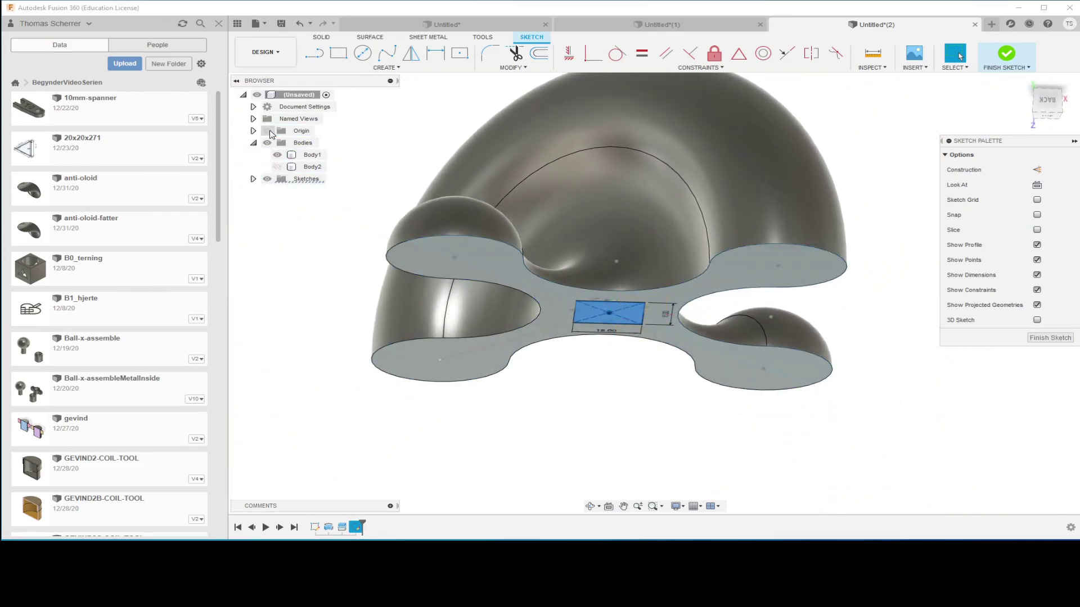
{"action": "left_click", "coordinate": [312, 154]}
{"action": "key", "text": "e"}
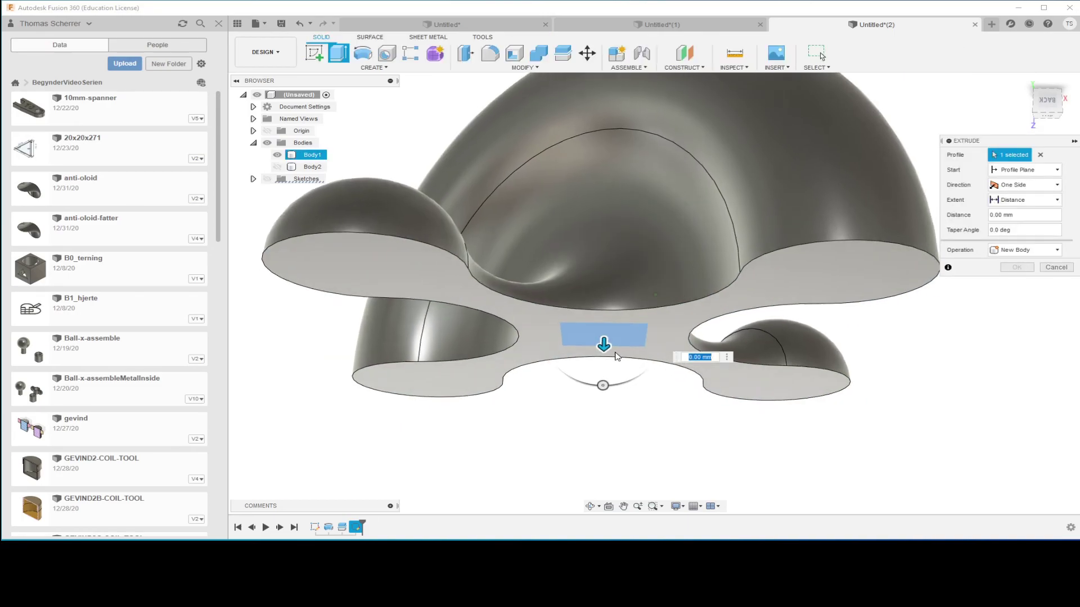
{"action": "scroll", "coordinate": [617, 356], "scroll_direction": "up", "scroll_amount": 1}
{"action": "left_click_drag", "start_coordinate": [603, 344], "coordinate": [600, 338]}
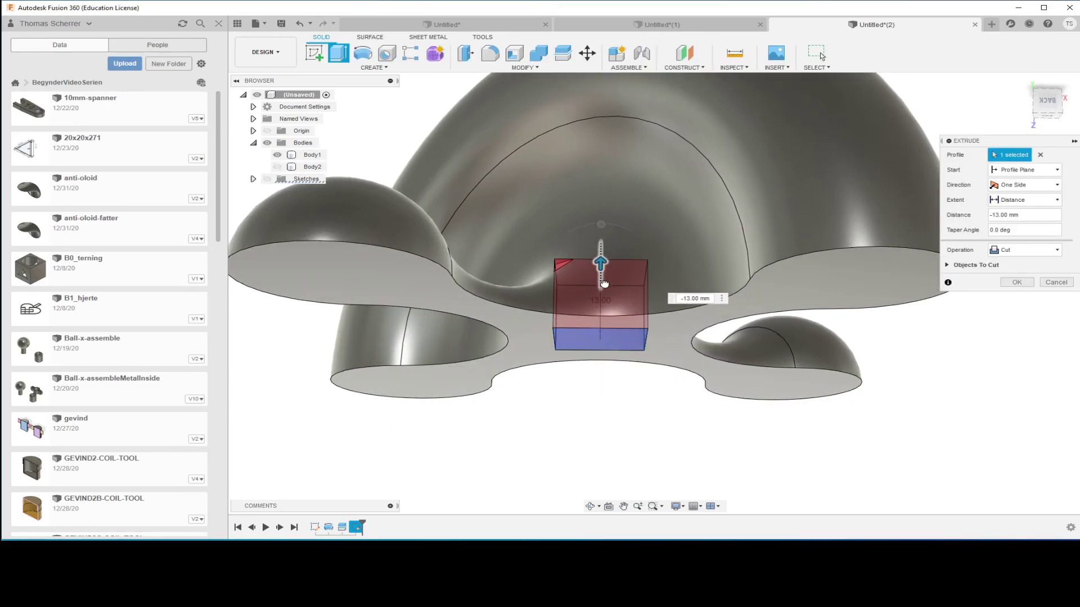
{"action": "middle_click_drag", "start_coordinate": [603, 290], "coordinate": [597, 295], "text": "shift"}
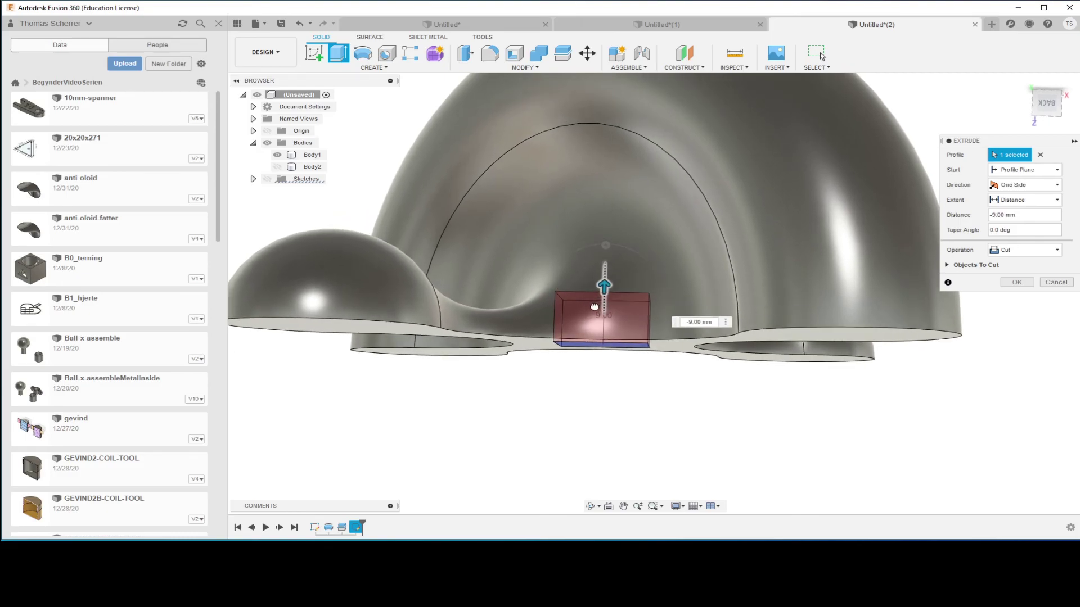
{"action": "mouse_move", "coordinate": [594, 307]}
{"action": "middle_mouse_down", "text": "shift"}
{"action": "mouse_move", "coordinate": [590, 345]}
{"action": "mouse_move", "coordinate": [636, 336]}
{"action": "mouse_move", "coordinate": [642, 275]}
{"action": "mouse_move", "coordinate": [613, 307]}
{"action": "mouse_move", "coordinate": [578, 309]}
{"action": "mouse_move", "coordinate": [688, 324]}
{"action": "middle_mouse_up", "text": "shift"}
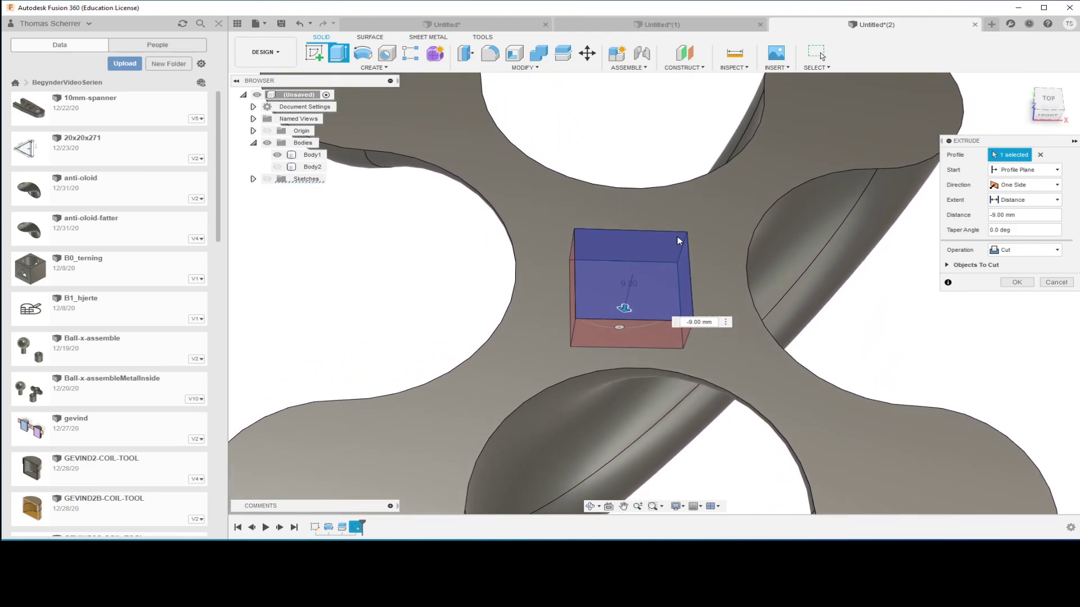
{"action": "mouse_move", "coordinate": [677, 240]}
{"action": "middle_mouse_down", "text": "shift"}
{"action": "mouse_move", "coordinate": [607, 302]}
{"action": "mouse_move", "coordinate": [606, 281]}
{"action": "mouse_move", "coordinate": [728, 299]}
{"action": "mouse_move", "coordinate": [622, 308]}
{"action": "mouse_move", "coordinate": [663, 317]}
{"action": "mouse_move", "coordinate": [613, 298]}
{"action": "mouse_move", "coordinate": [629, 280]}
{"action": "middle_mouse_up", "text": "shift"}
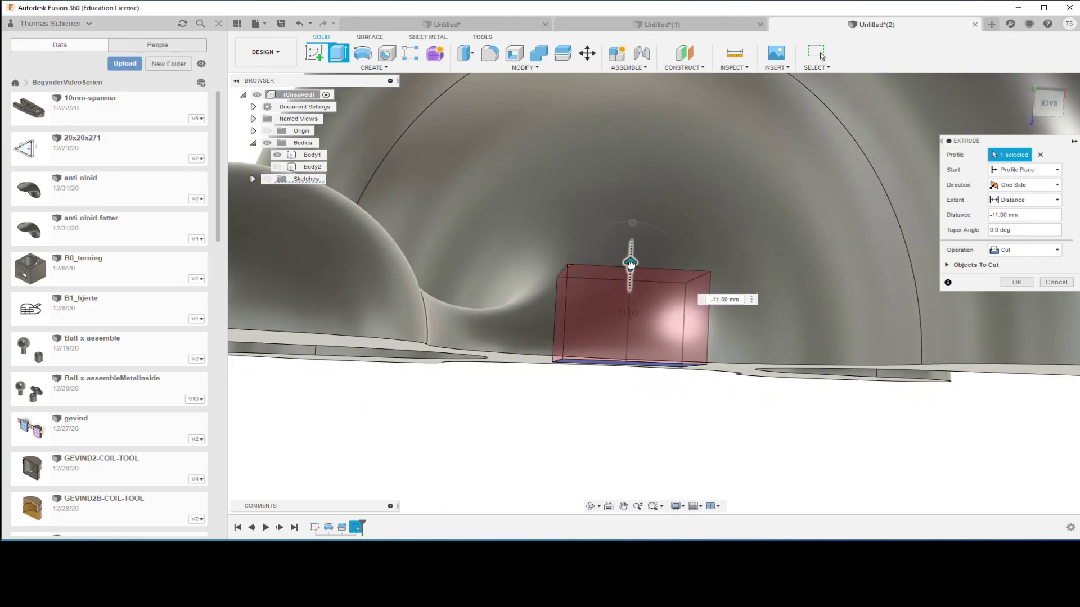
Step: Apply the pocket cut and chamfer its four edges by 2 mm
{"action": "left_click", "coordinate": [1004, 284]}
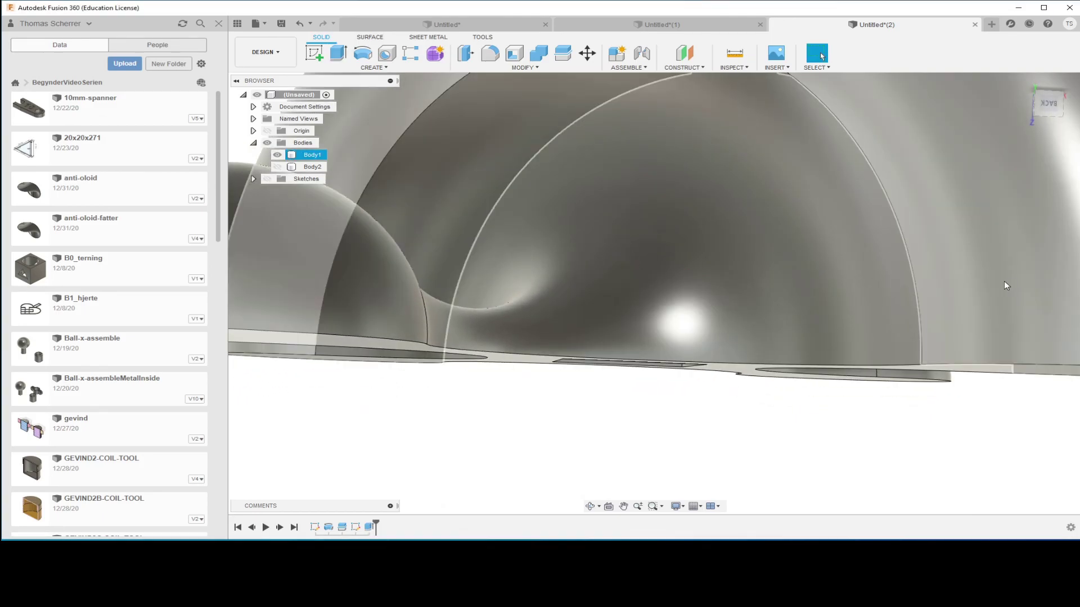
{"action": "mouse_move", "coordinate": [1004, 282]}
{"action": "middle_mouse_down", "text": "shift"}
{"action": "mouse_move", "coordinate": [733, 313]}
{"action": "mouse_move", "coordinate": [542, 103]}
{"action": "mouse_move", "coordinate": [581, 283]}
{"action": "mouse_move", "coordinate": [657, 303]}
{"action": "mouse_move", "coordinate": [684, 291]}
{"action": "mouse_move", "coordinate": [605, 261]}
{"action": "mouse_move", "coordinate": [755, 202]}
{"action": "mouse_move", "coordinate": [999, 287]}
{"action": "mouse_move", "coordinate": [693, 256]}
{"action": "mouse_move", "coordinate": [748, 280]}
{"action": "middle_mouse_up", "text": "shift"}
{"action": "left_click", "coordinate": [522, 68]}
{"action": "left_click", "coordinate": [481, 99]}
{"action": "left_click", "coordinate": [582, 302]}
{"action": "left_click", "coordinate": [689, 292]}
{"action": "left_click", "coordinate": [661, 238]}
{"action": "type", "text": "1"}
{"action": "key", "text": "BackSpace"}
{"action": "type", "text": "2"}
{"action": "left_click", "coordinate": [1000, 284]}
Step: Inspect the chamfered pocket, then bring up the Untitled*(1) design
{"action": "mouse_move", "coordinate": [829, 285]}
{"action": "middle_mouse_down", "text": "shift"}
{"action": "mouse_move", "coordinate": [709, 318]}
{"action": "mouse_move", "coordinate": [725, 344]}
{"action": "mouse_move", "coordinate": [720, 326]}
{"action": "mouse_move", "coordinate": [661, 308]}
{"action": "mouse_move", "coordinate": [683, 338]}
{"action": "mouse_move", "coordinate": [690, 271]}
{"action": "mouse_move", "coordinate": [683, 316]}
{"action": "mouse_move", "coordinate": [668, 314]}
{"action": "mouse_move", "coordinate": [690, 308]}
{"action": "mouse_move", "coordinate": [712, 366]}
{"action": "mouse_move", "coordinate": [686, 446]}
{"action": "mouse_move", "coordinate": [661, 412]}
{"action": "mouse_move", "coordinate": [652, 267]}
{"action": "middle_mouse_up", "text": "shift"}
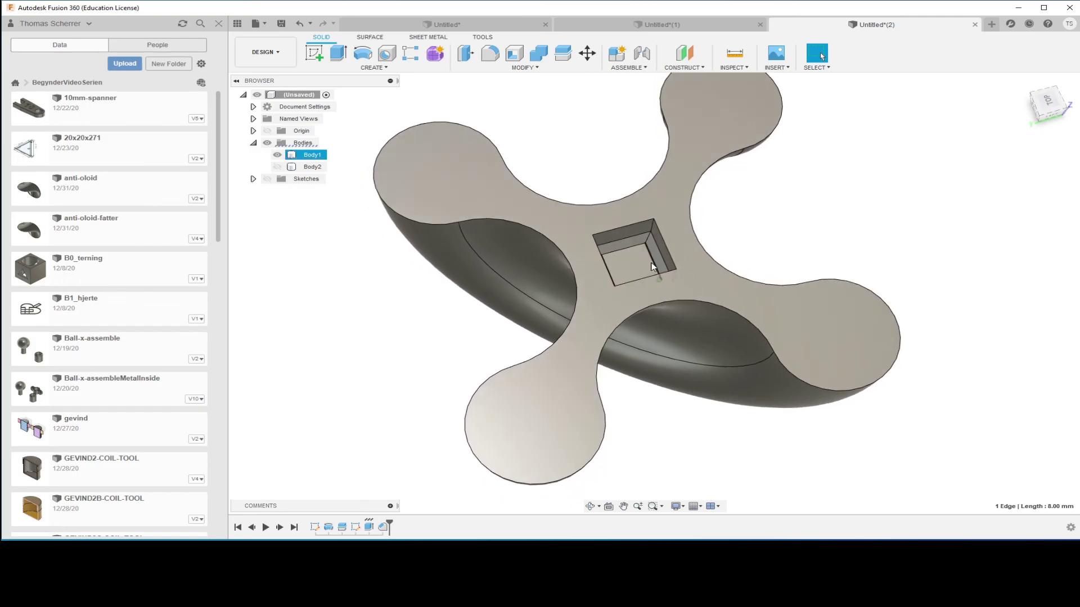
{"action": "mouse_move", "coordinate": [628, 230]}
{"action": "middle_mouse_down", "text": "shift"}
{"action": "mouse_move", "coordinate": [579, 252]}
{"action": "mouse_move", "coordinate": [597, 254]}
{"action": "middle_mouse_up", "text": "shift"}
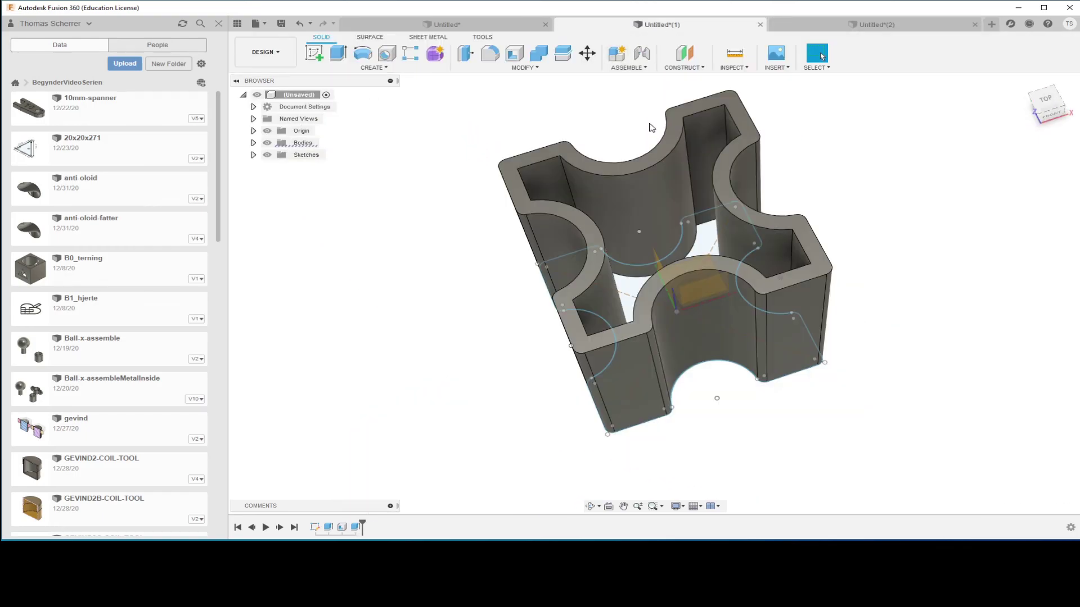
{"action": "mouse_move", "coordinate": [646, 126]}
{"action": "middle_mouse_down", "text": "shift"}
{"action": "mouse_move", "coordinate": [894, 279]}
{"action": "mouse_move", "coordinate": [875, 277]}
{"action": "mouse_move", "coordinate": [916, 287]}
{"action": "mouse_move", "coordinate": [883, 299]}
{"action": "mouse_move", "coordinate": [892, 307]}
{"action": "middle_mouse_up", "text": "shift"}
Step: Inspect the pocketed face of Body1 in Untitled*(2), compare briefly with Untitled*(1), and stay on Untitled*(2)
{"action": "middle_click_drag", "start_coordinate": [628, 310], "coordinate": [743, 19], "text": "shift"}
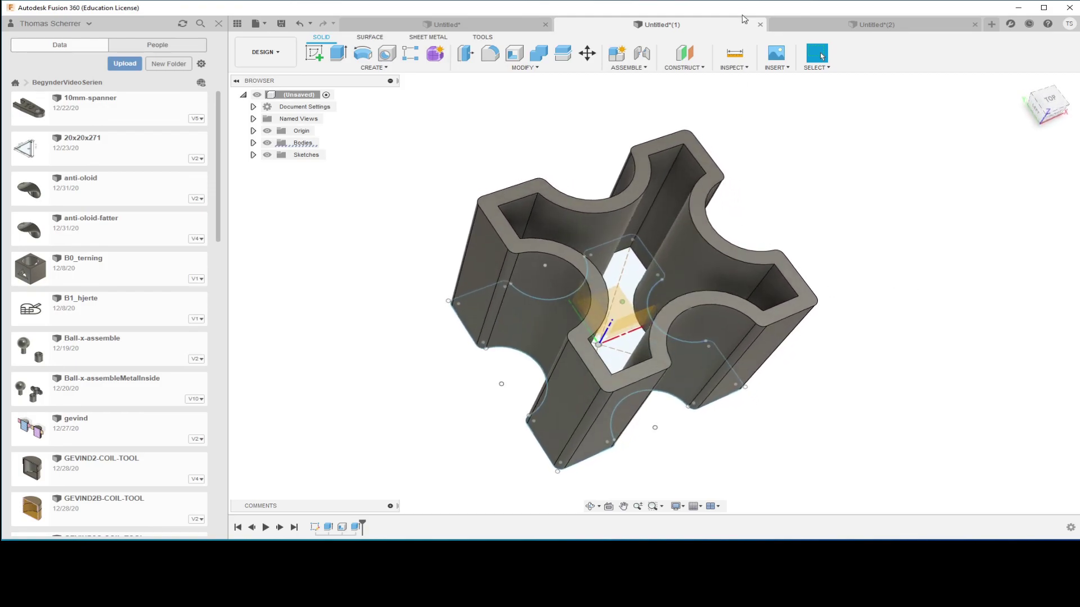
{"action": "left_click", "coordinate": [823, 30]}
{"action": "mouse_move", "coordinate": [716, 234]}
{"action": "middle_mouse_down", "text": "shift"}
{"action": "mouse_move", "coordinate": [632, 268]}
{"action": "mouse_move", "coordinate": [622, 357]}
{"action": "mouse_move", "coordinate": [694, 381]}
{"action": "mouse_move", "coordinate": [628, 267]}
{"action": "mouse_move", "coordinate": [703, 369]}
{"action": "mouse_move", "coordinate": [662, 274]}
{"action": "mouse_move", "coordinate": [584, 247]}
{"action": "mouse_move", "coordinate": [747, 187]}
{"action": "middle_mouse_up", "text": "shift"}
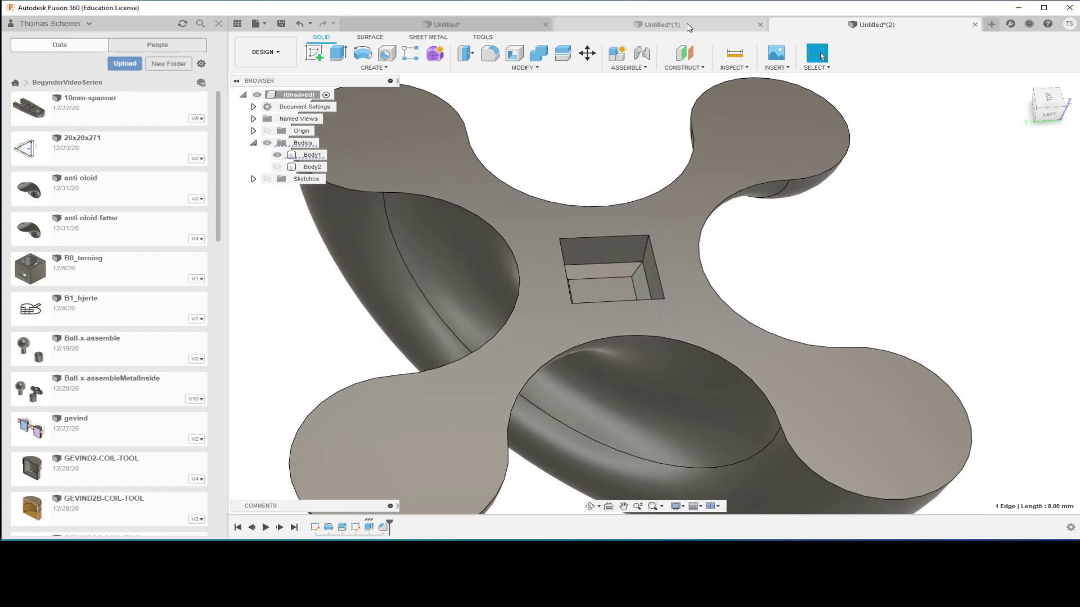
{"action": "left_click", "coordinate": [688, 27]}
{"action": "left_click", "coordinate": [871, 24]}
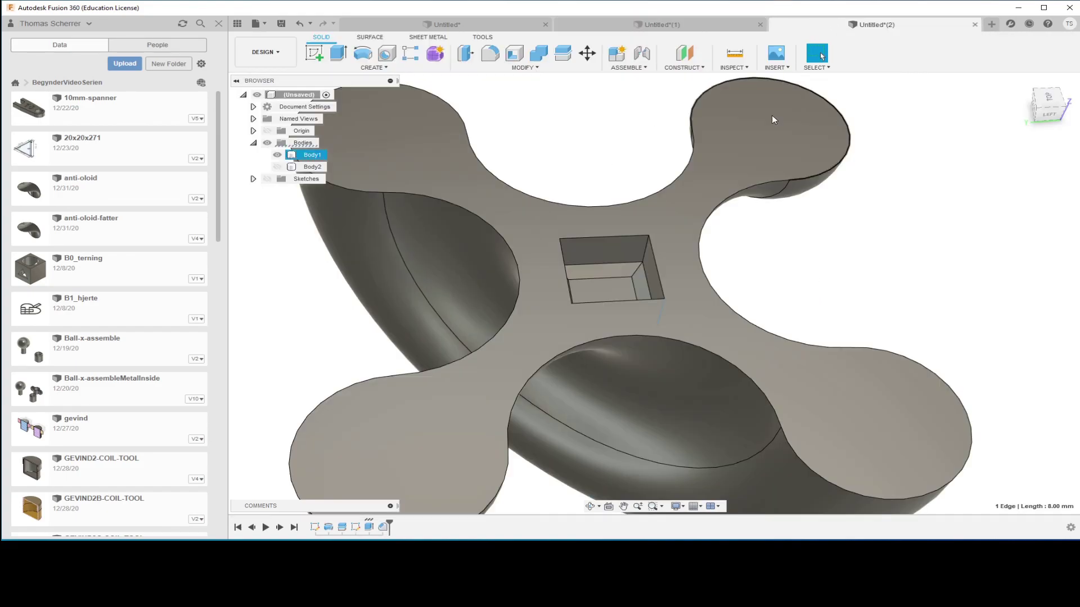